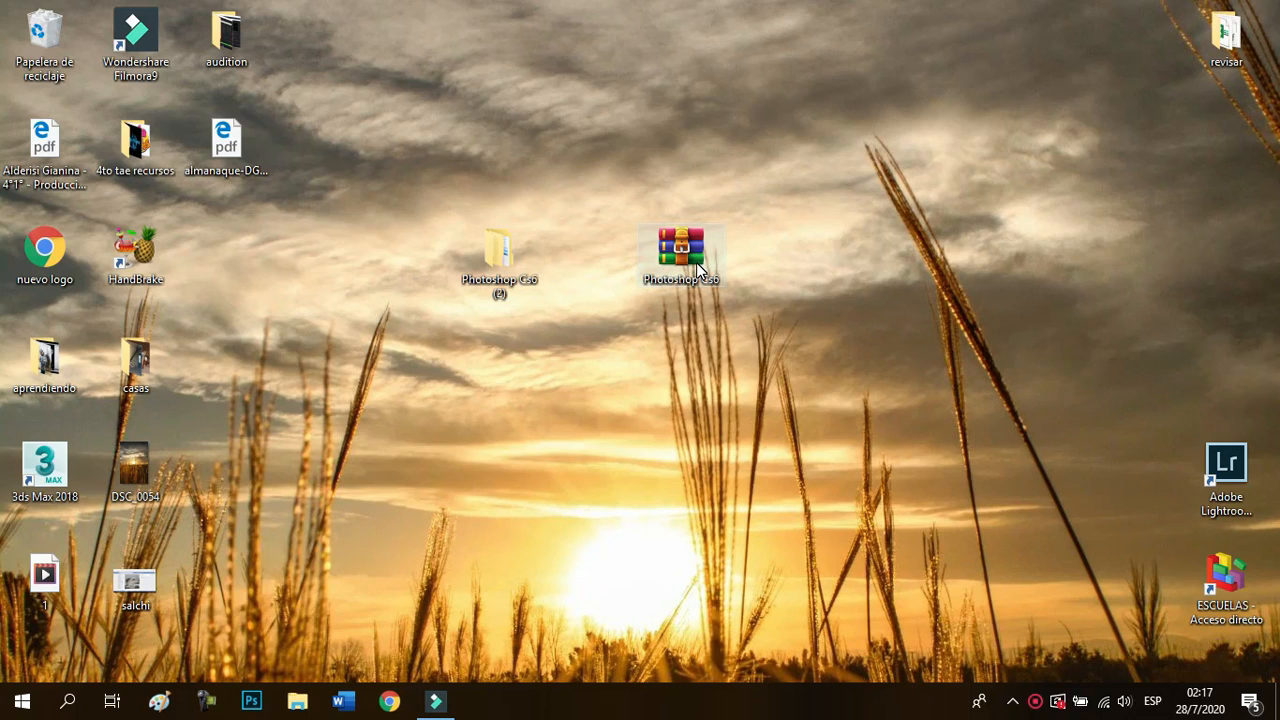
# Check the extraction options available for the compressed Photoshop Cs6 archive on the desktop
pyautogui.doubleClick(677, 243)
pyautogui.rightClick(683, 246)
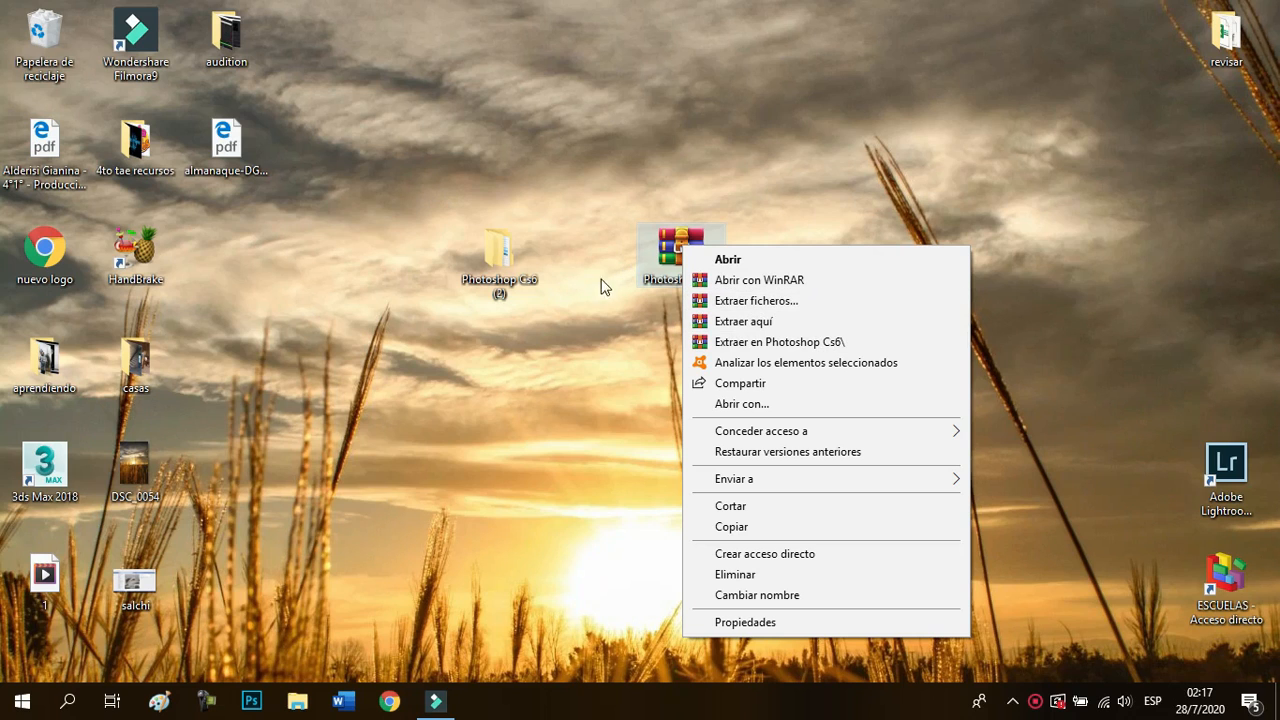
pyautogui.click(506, 260)
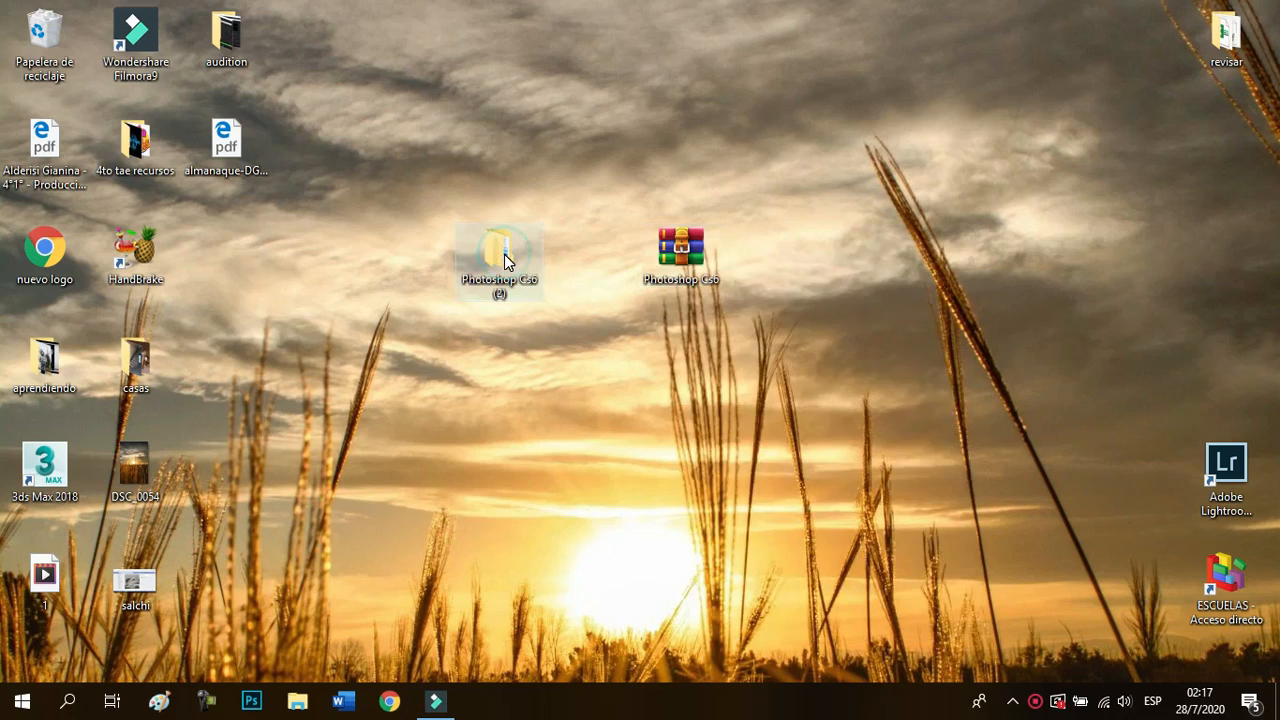
# Launch the PSCS6 application from the Photoshop Cs6 subfolder inside the desktop folder Photoshop Cs6 (2)
pyautogui.doubleClick(504, 260)
pyautogui.doubleClick(425, 307)
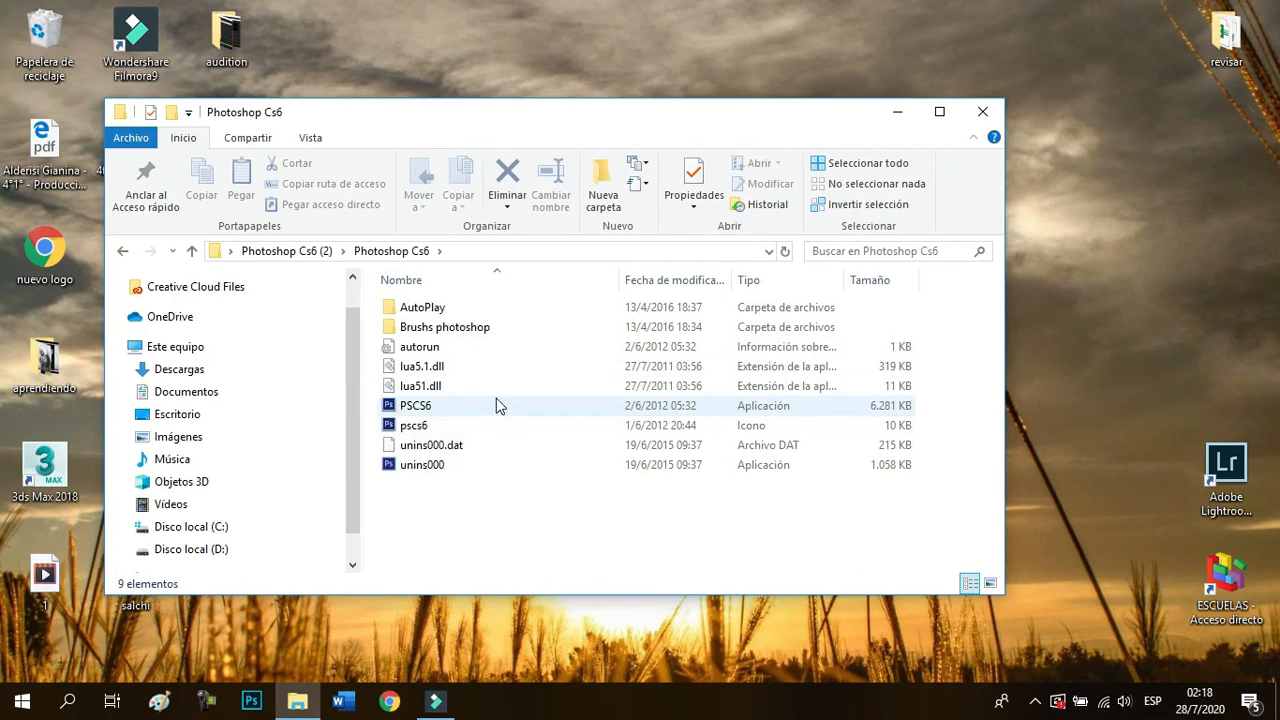
pyautogui.click(420, 408)
pyautogui.rightClick(420, 408)
pyautogui.click(486, 266)
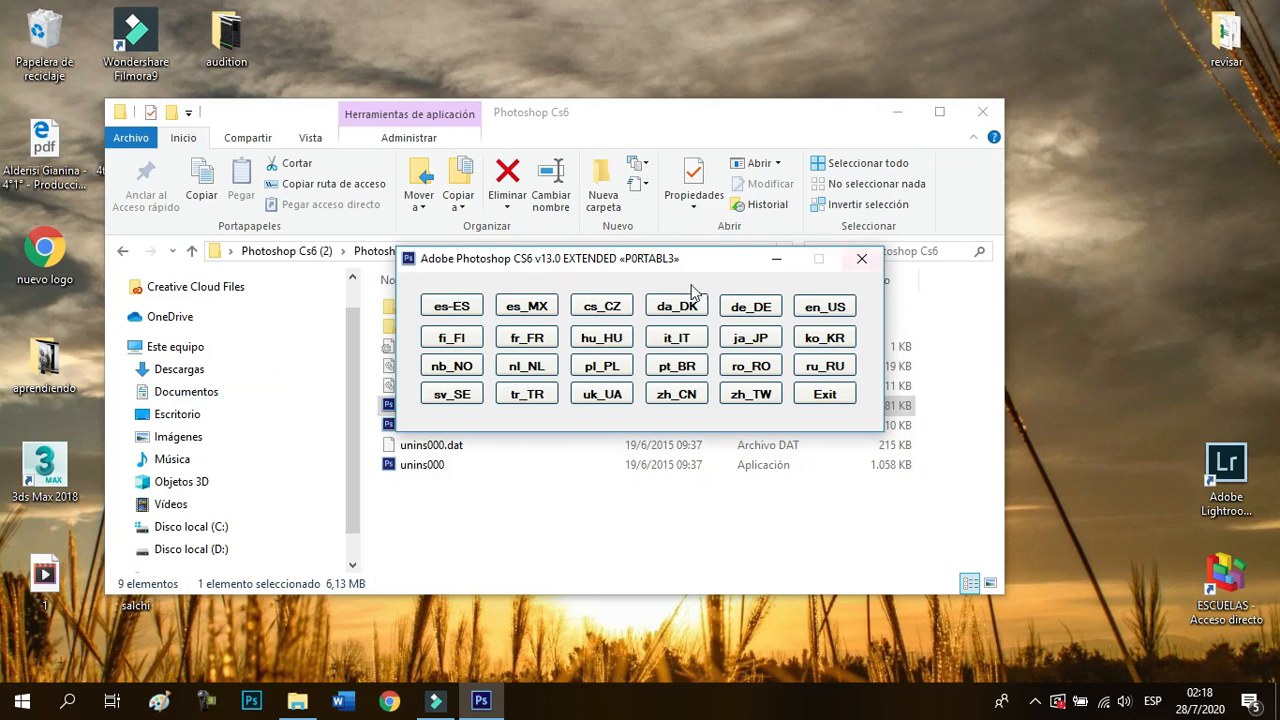
# Minimize the portable Photoshop language chooser and the folder window, and switch to the installed Photoshop
pyautogui.click(775, 259)
pyautogui.click(898, 111)
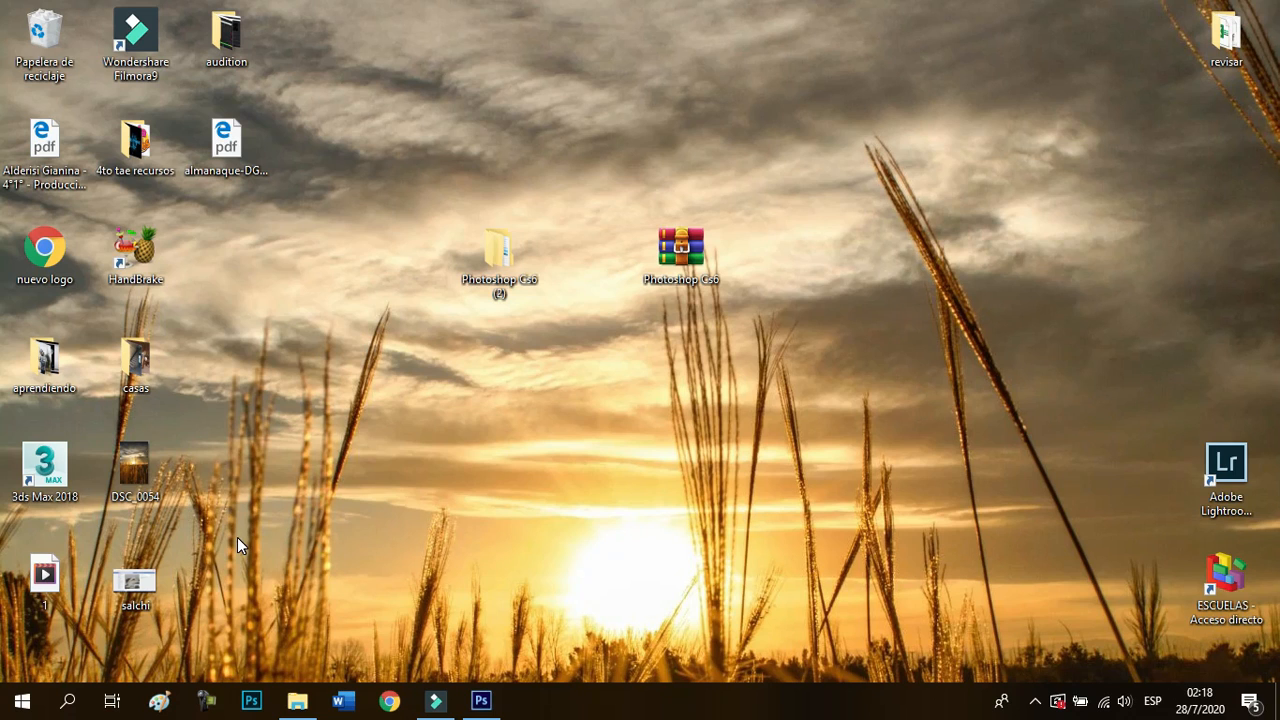
pyautogui.click(252, 700)
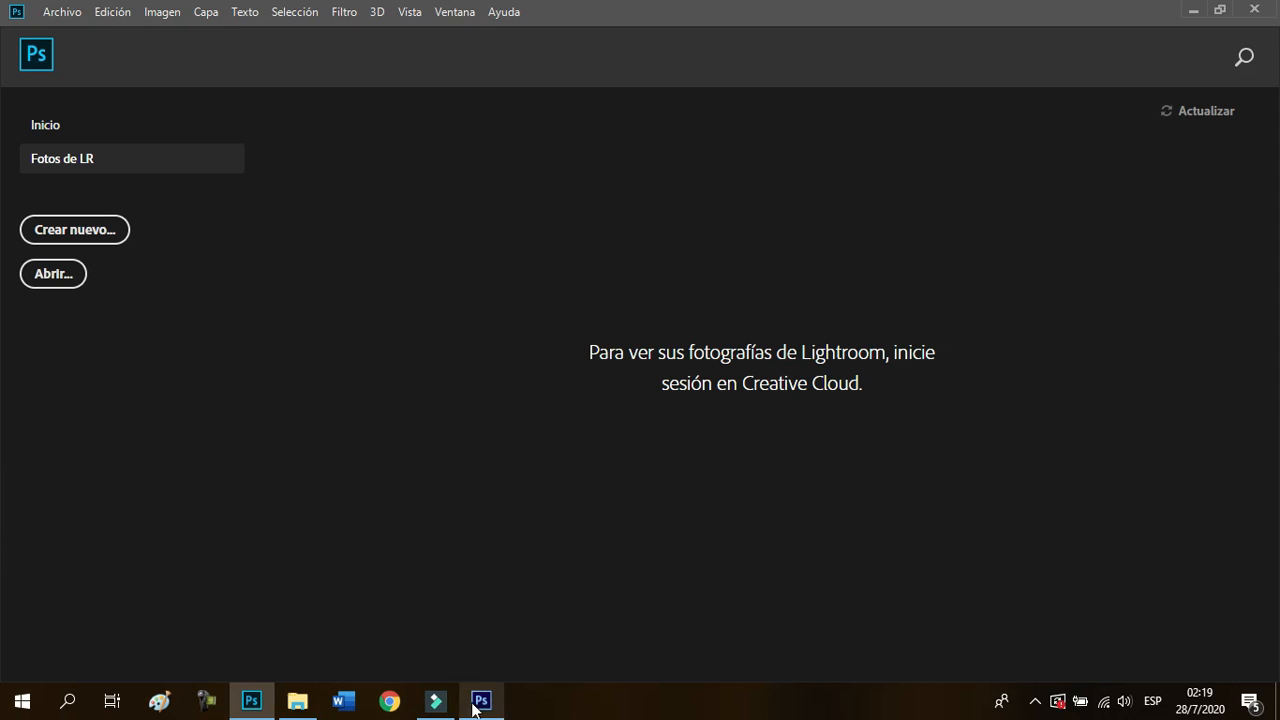
# Start a new document and review the recent, film and video, web and mobile presets
pyautogui.click(60, 12)
pyautogui.click(66, 36)
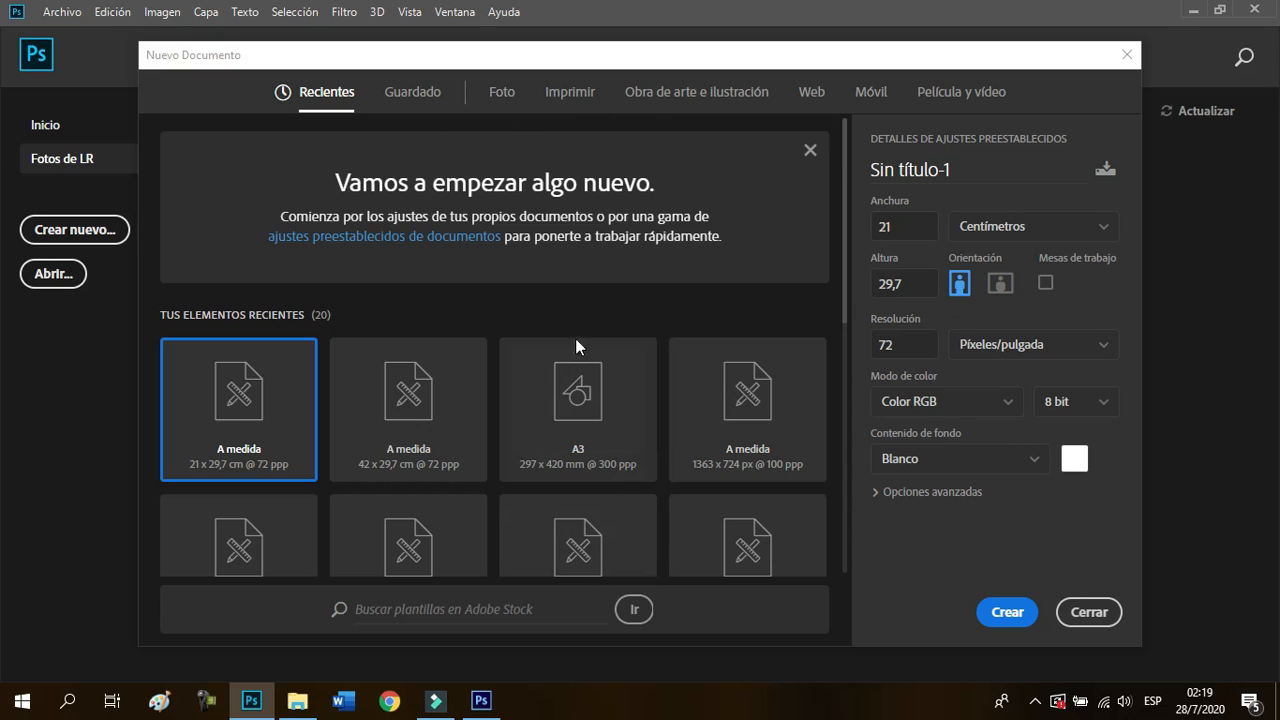
pyautogui.scroll(-1, 717, 374)
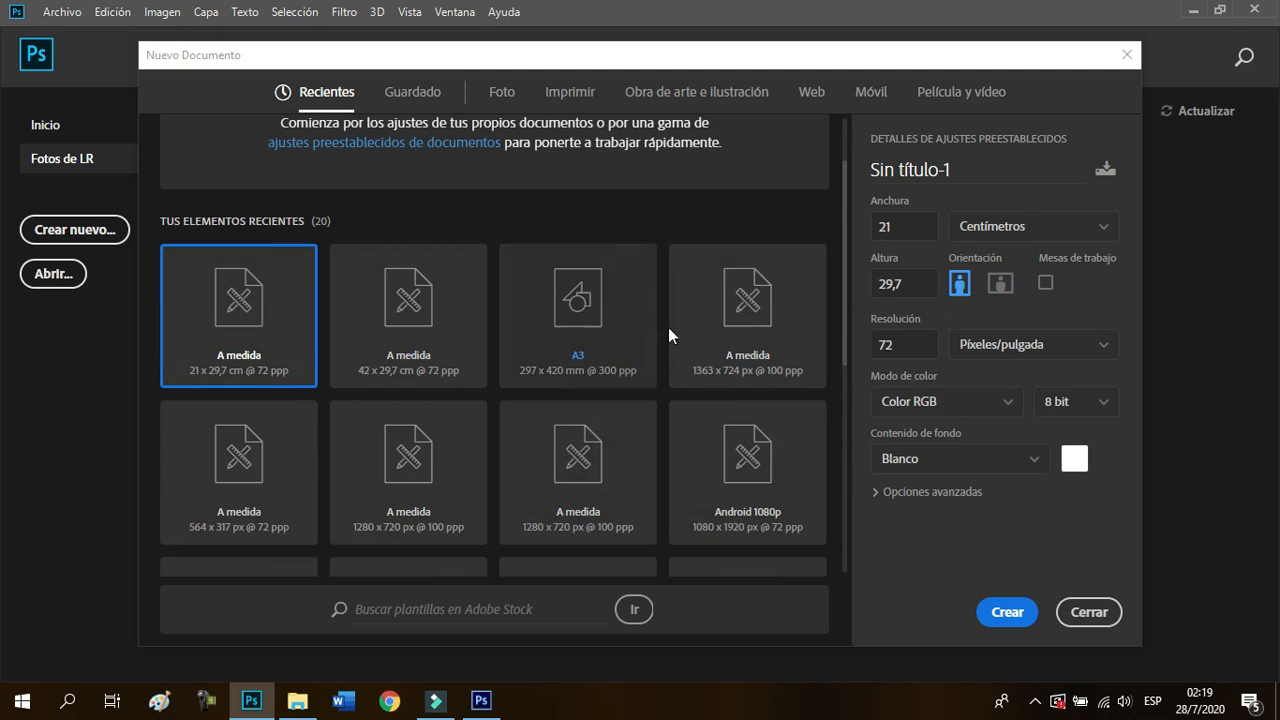
pyautogui.scroll(1, 703, 279)
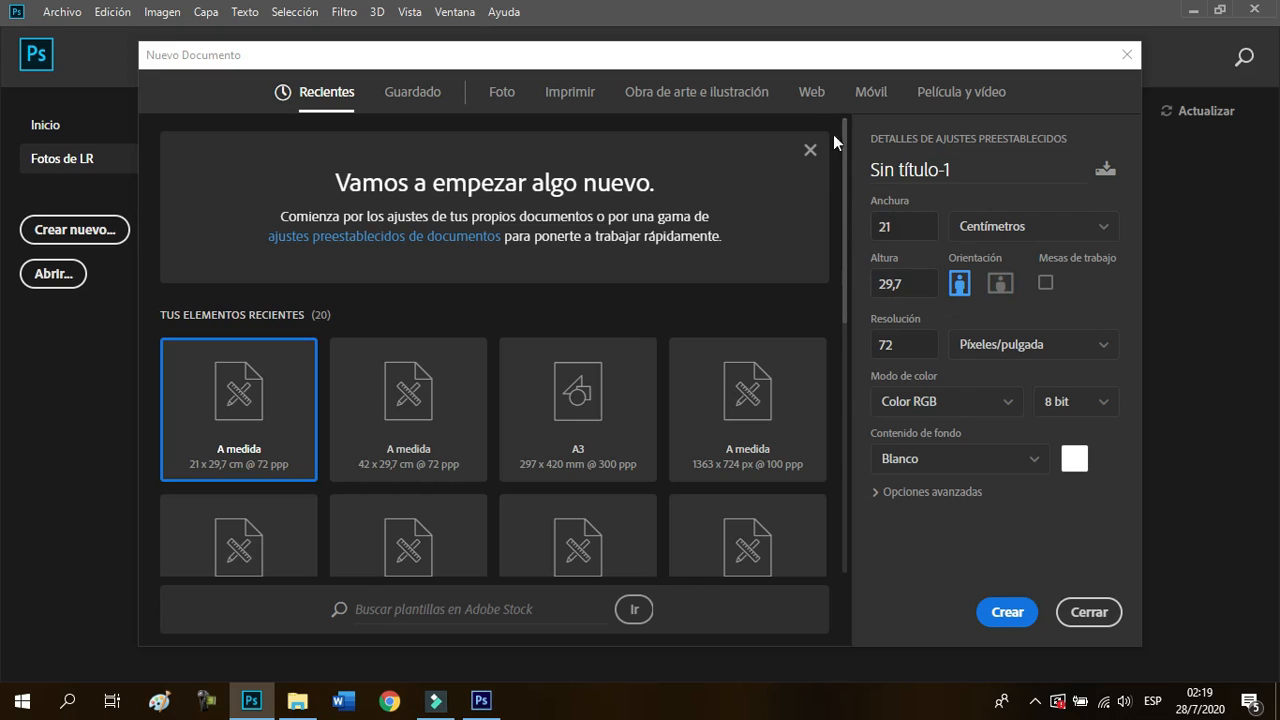
pyautogui.click(948, 97)
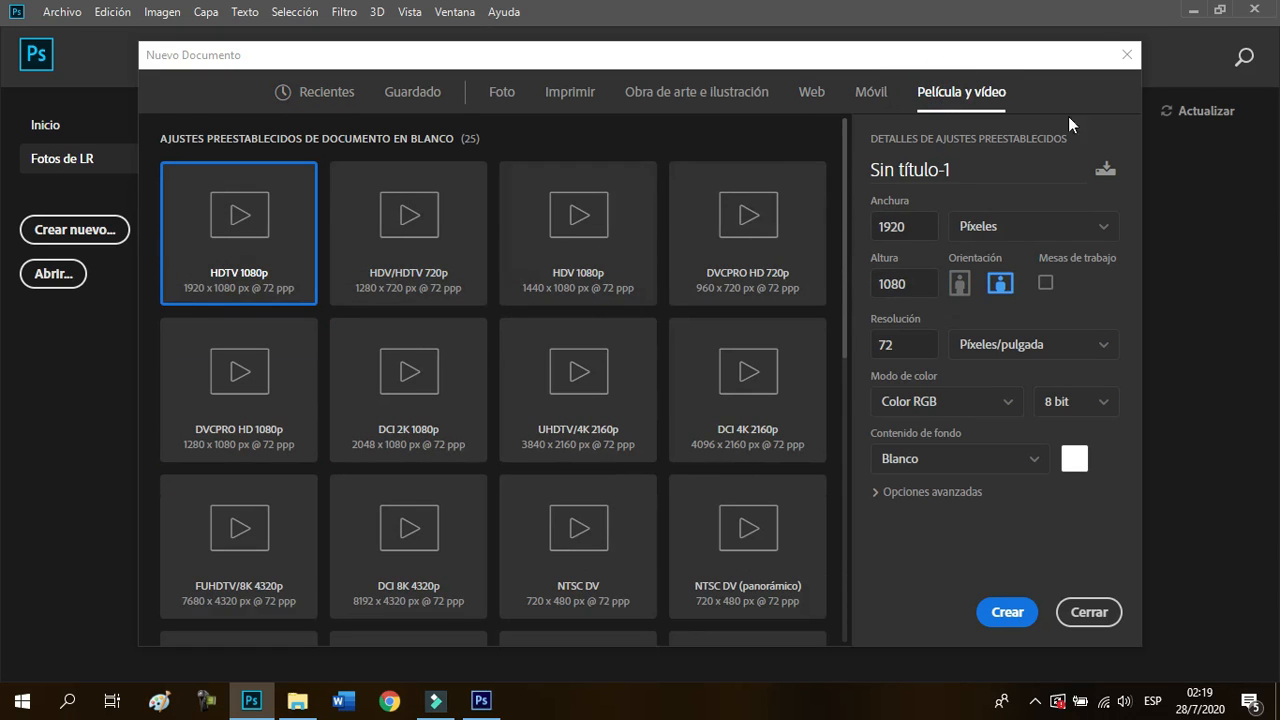
pyautogui.click(812, 93)
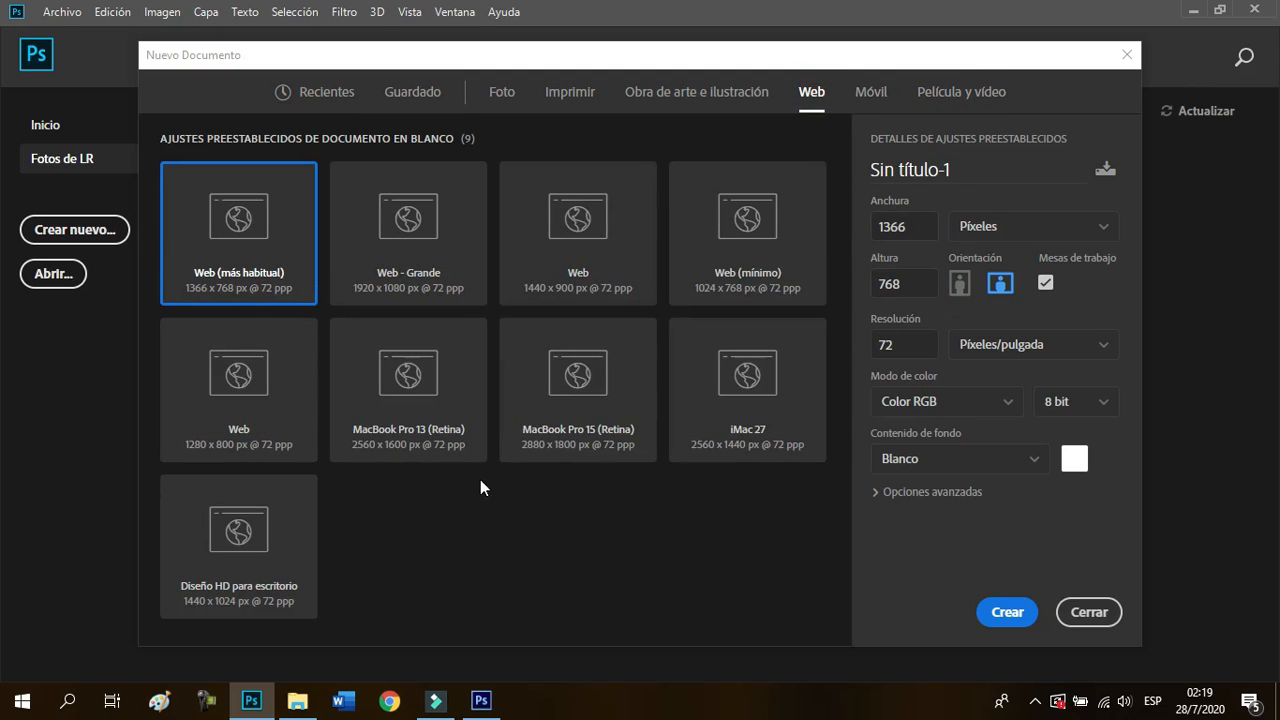
pyautogui.click(870, 93)
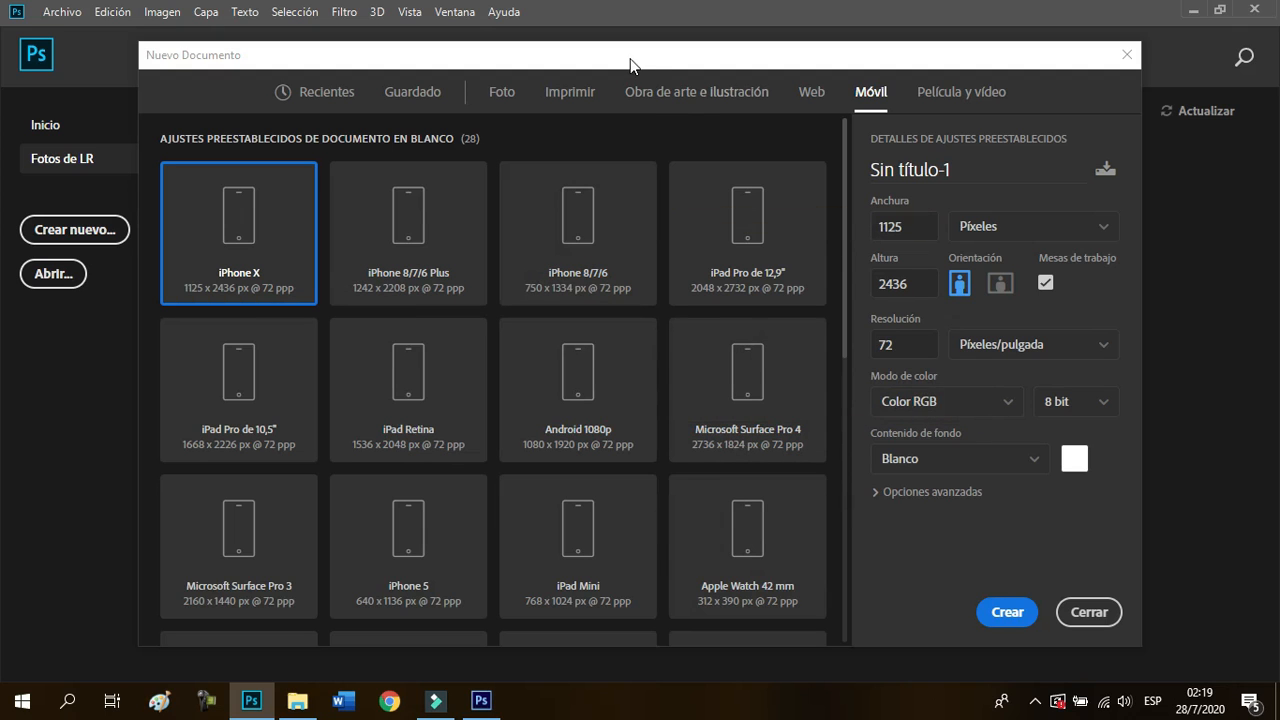
# Choose the A4 print preset for the new document and set its units to Centímetros
pyautogui.click(588, 92)
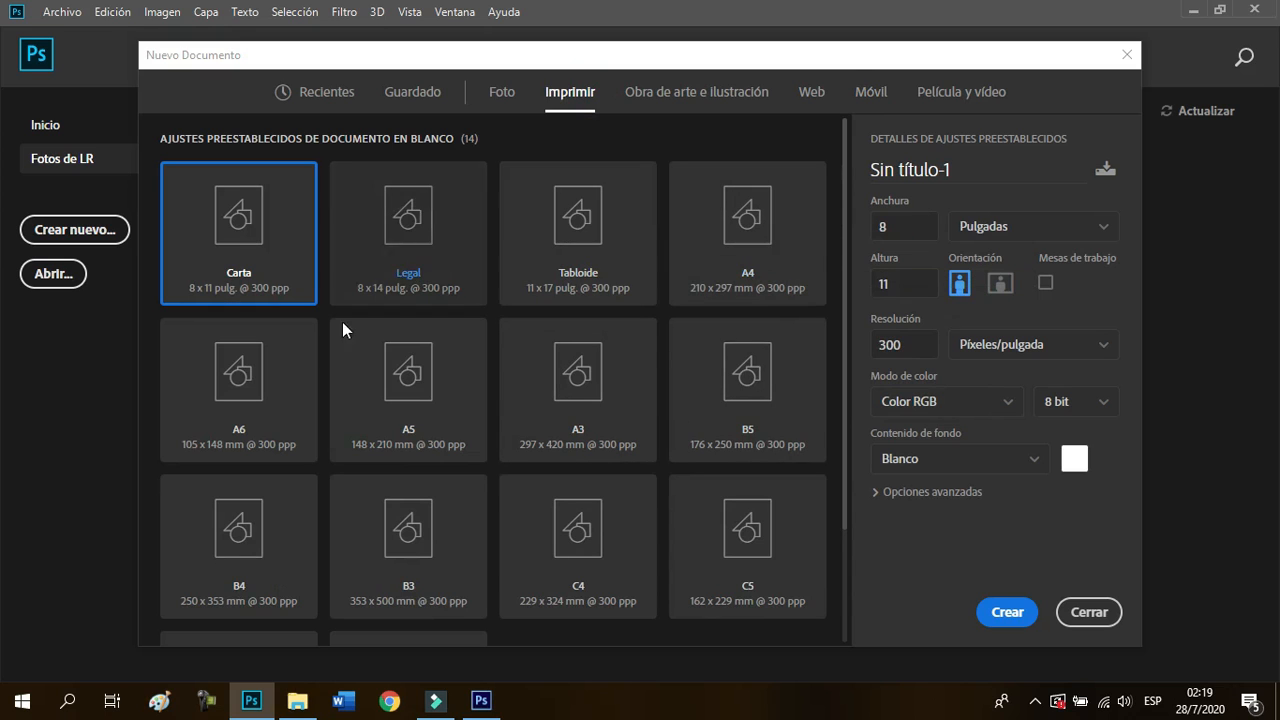
pyautogui.click(768, 264)
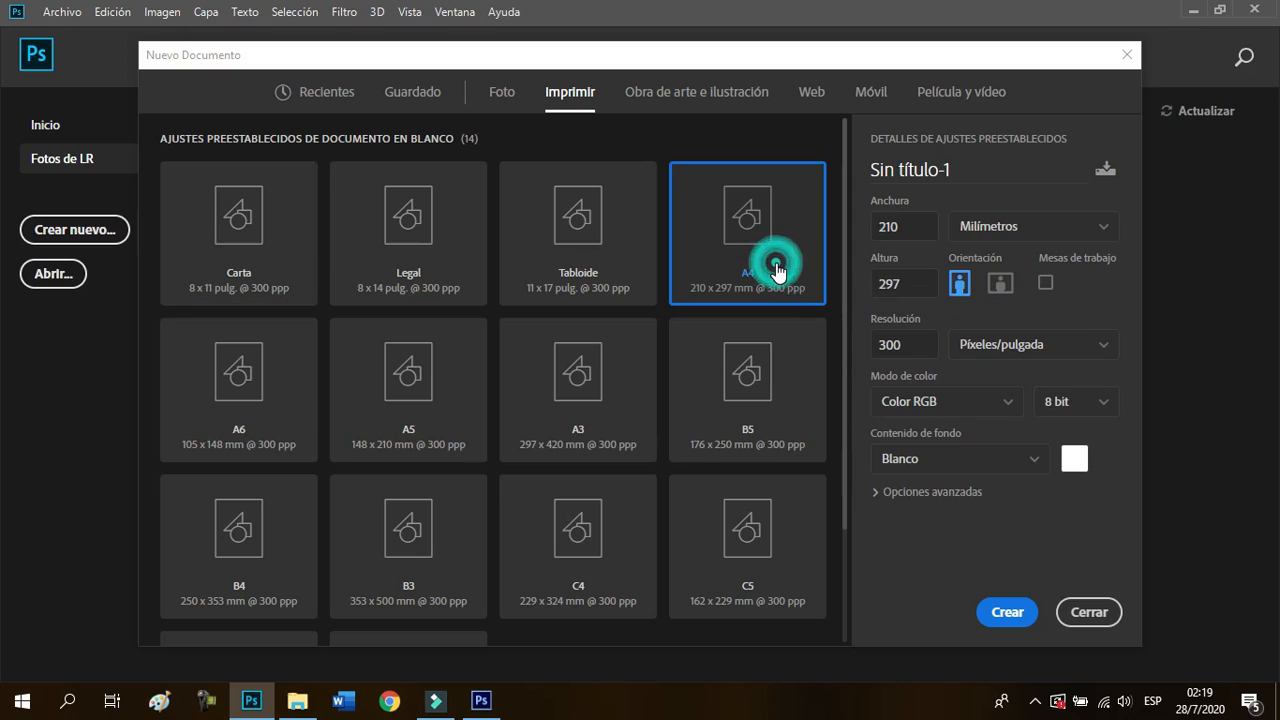
pyautogui.click(1001, 238)
pyautogui.click(1001, 325)
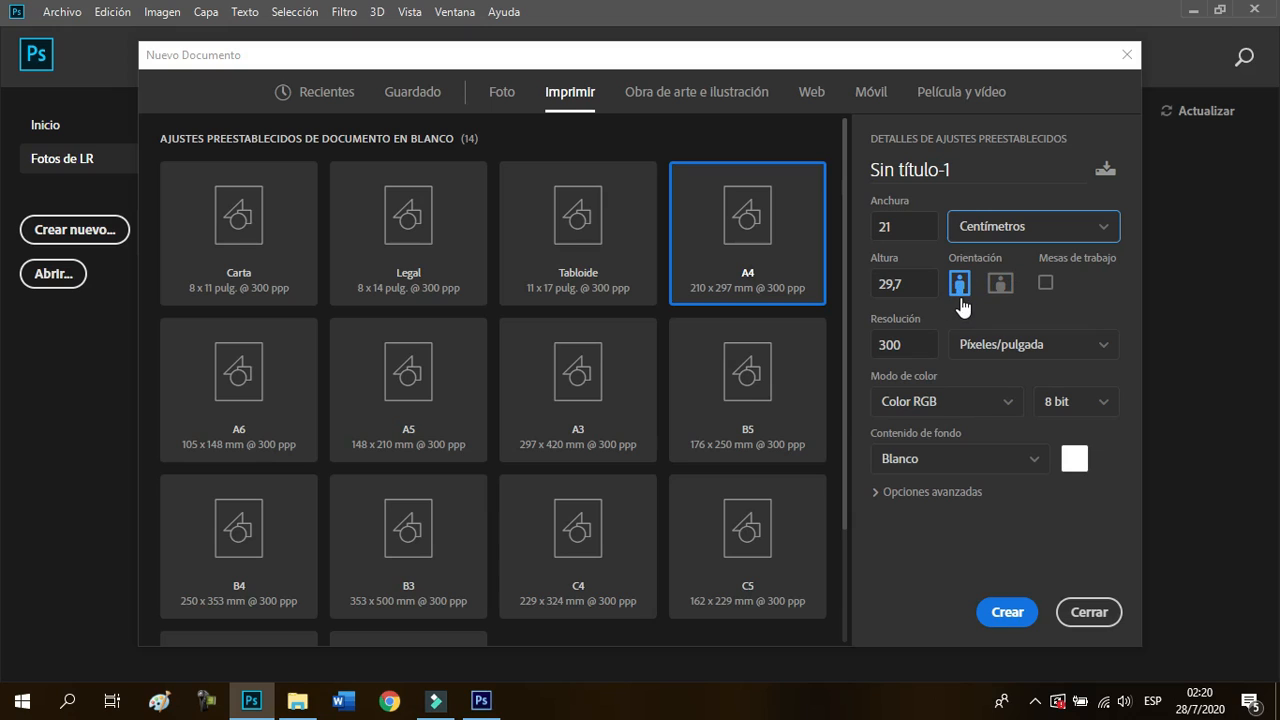
# Set the new document's resolution to 72 pixels per inch and its color mode to Color RGB
pyautogui.doubleClick(909, 343)
pyautogui.press('BackSpace')
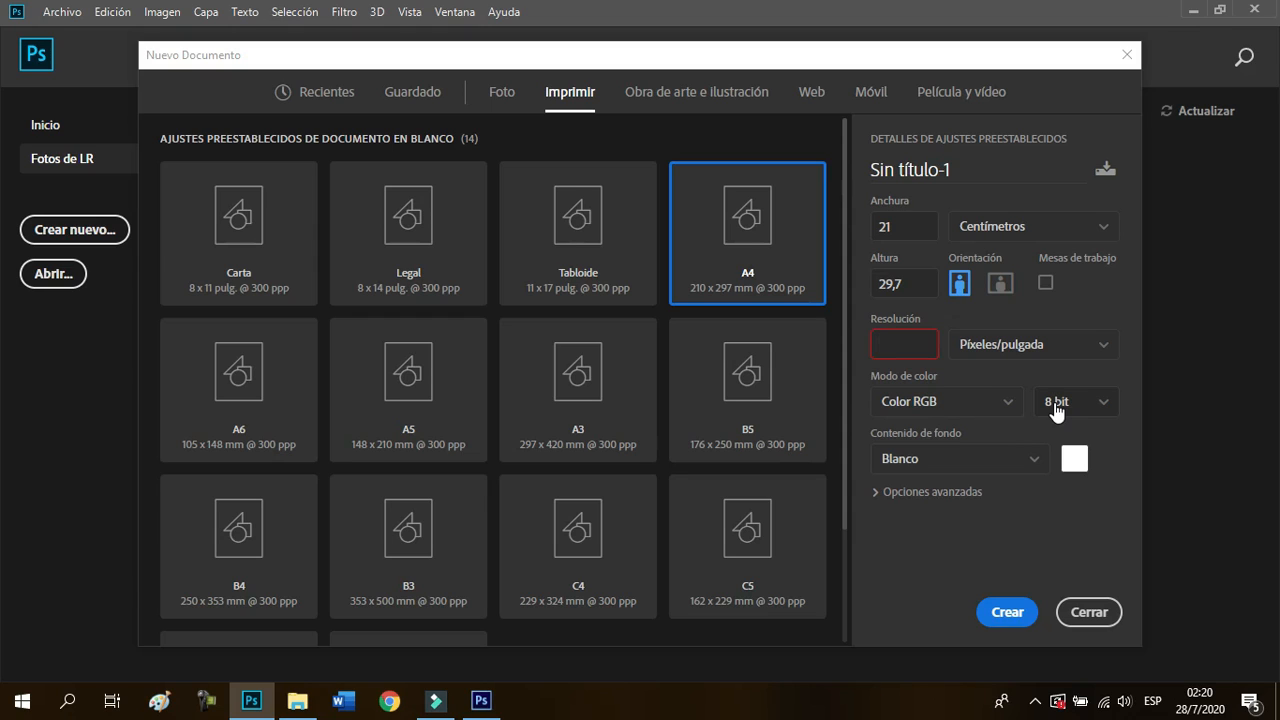
pyautogui.write('2')
pyautogui.click(952, 405)
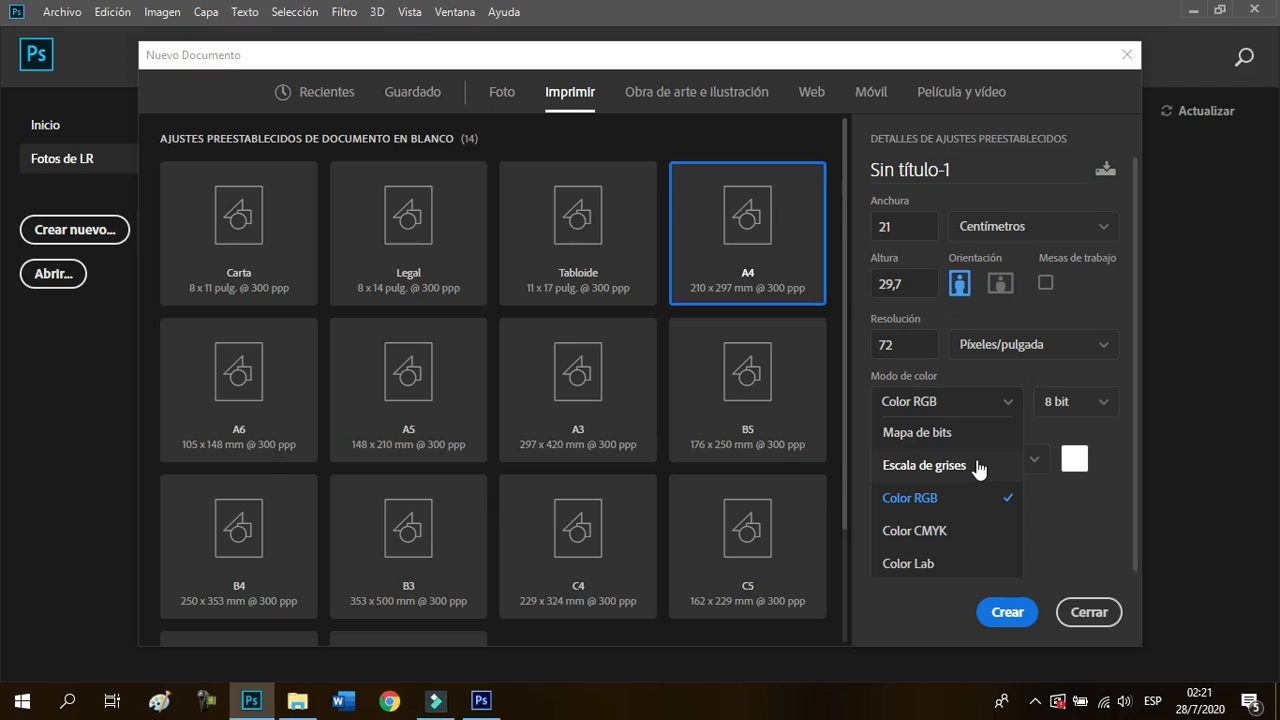
pyautogui.click(963, 503)
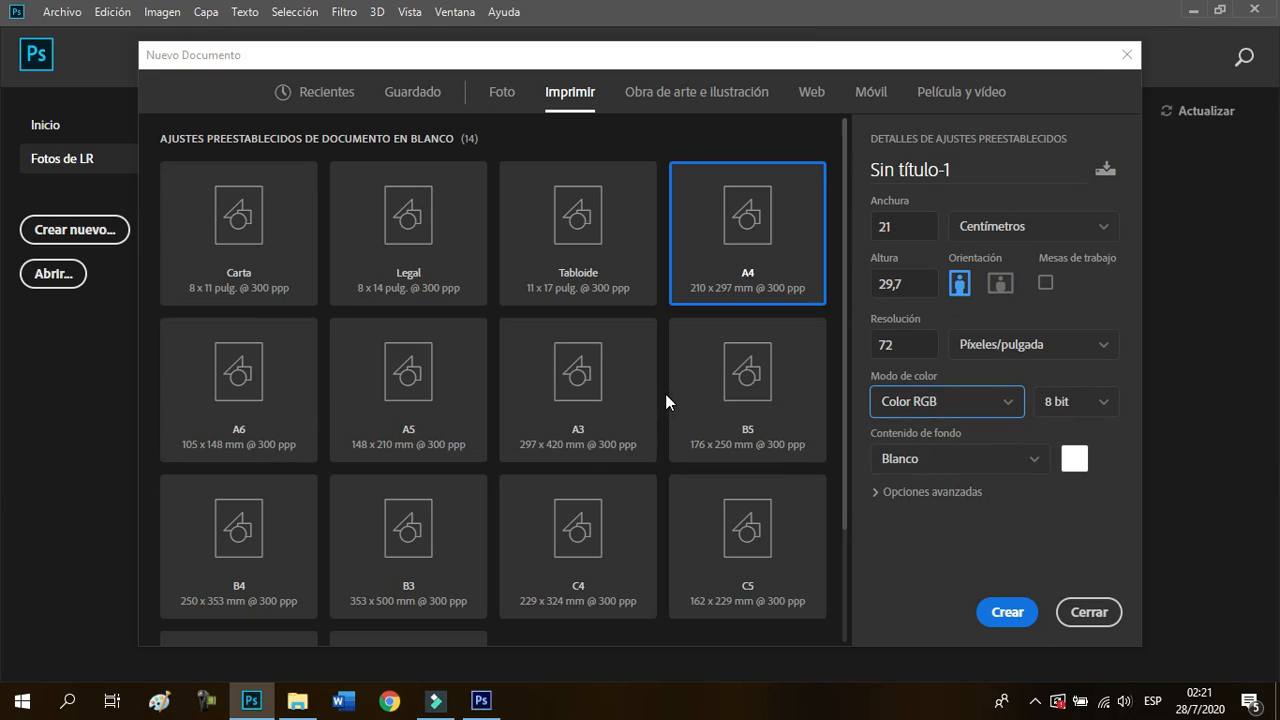
# Examine the background content choices offered for the new document
pyautogui.click(914, 458)
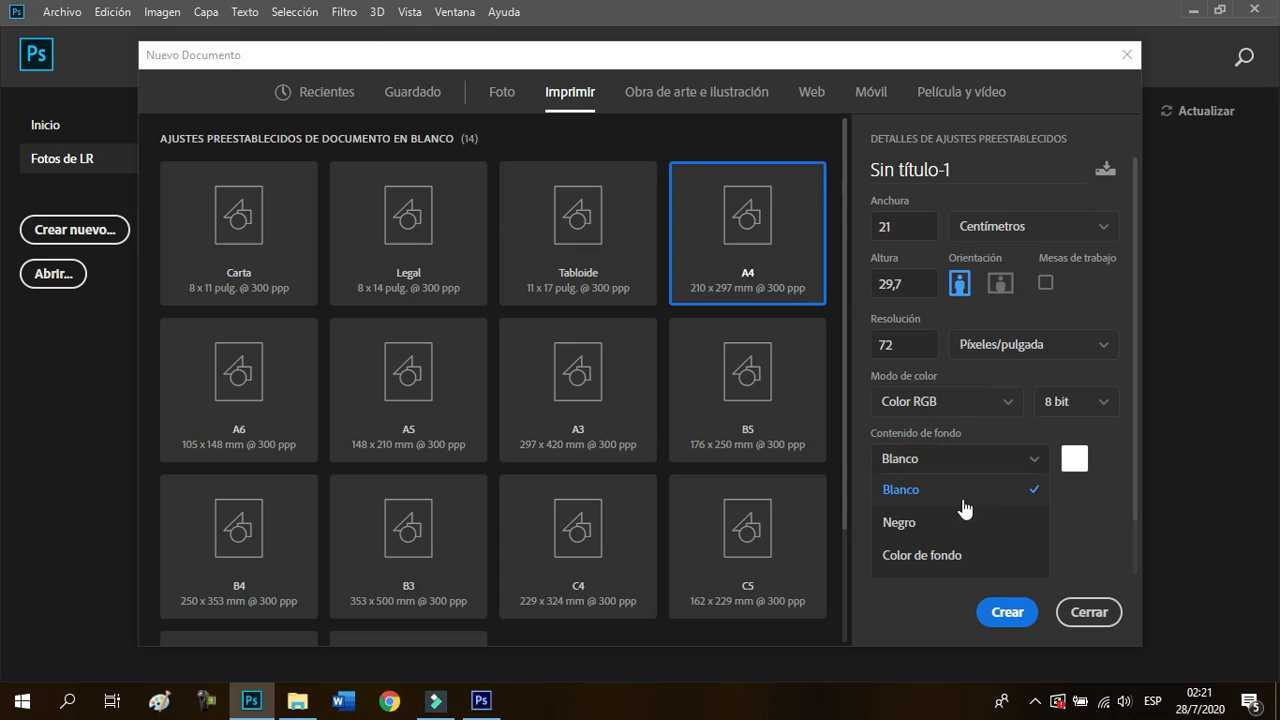
pyautogui.scroll(-1, 975, 535)
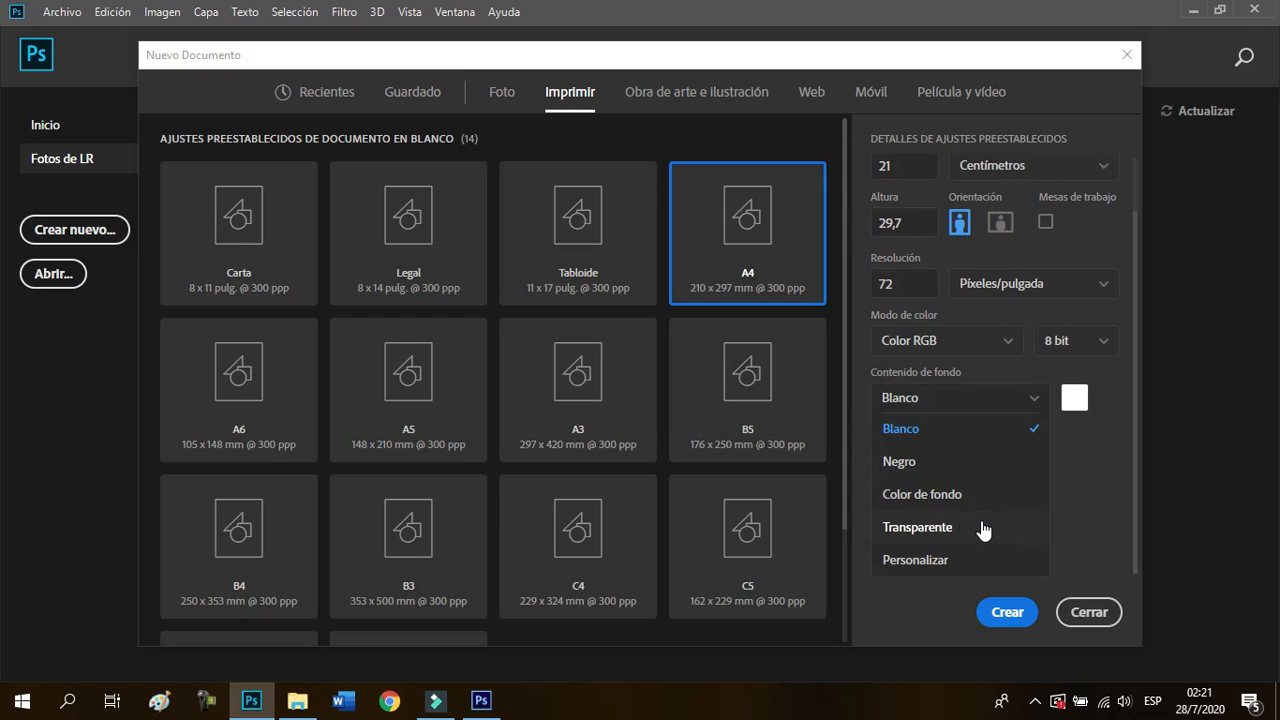
pyautogui.click(1072, 487)
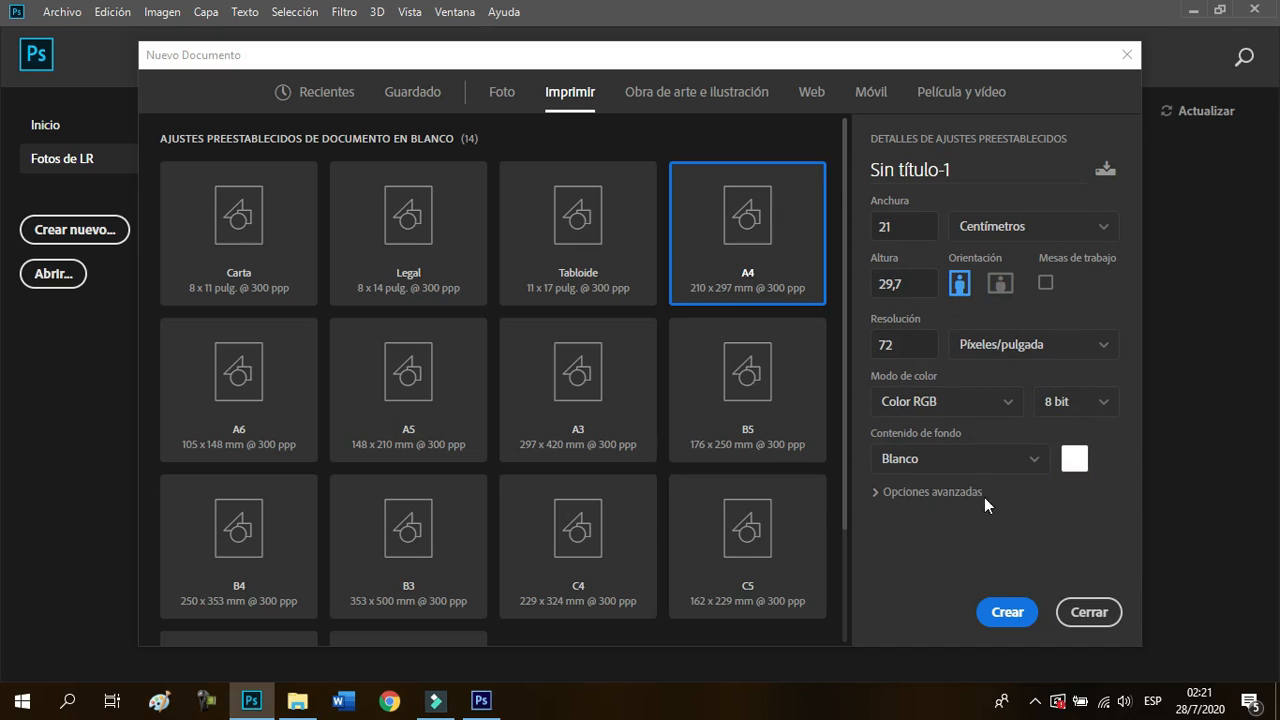
# Set the color profile to sRGB IEC61966-2.1 in the advanced options and create the document
pyautogui.click(886, 492)
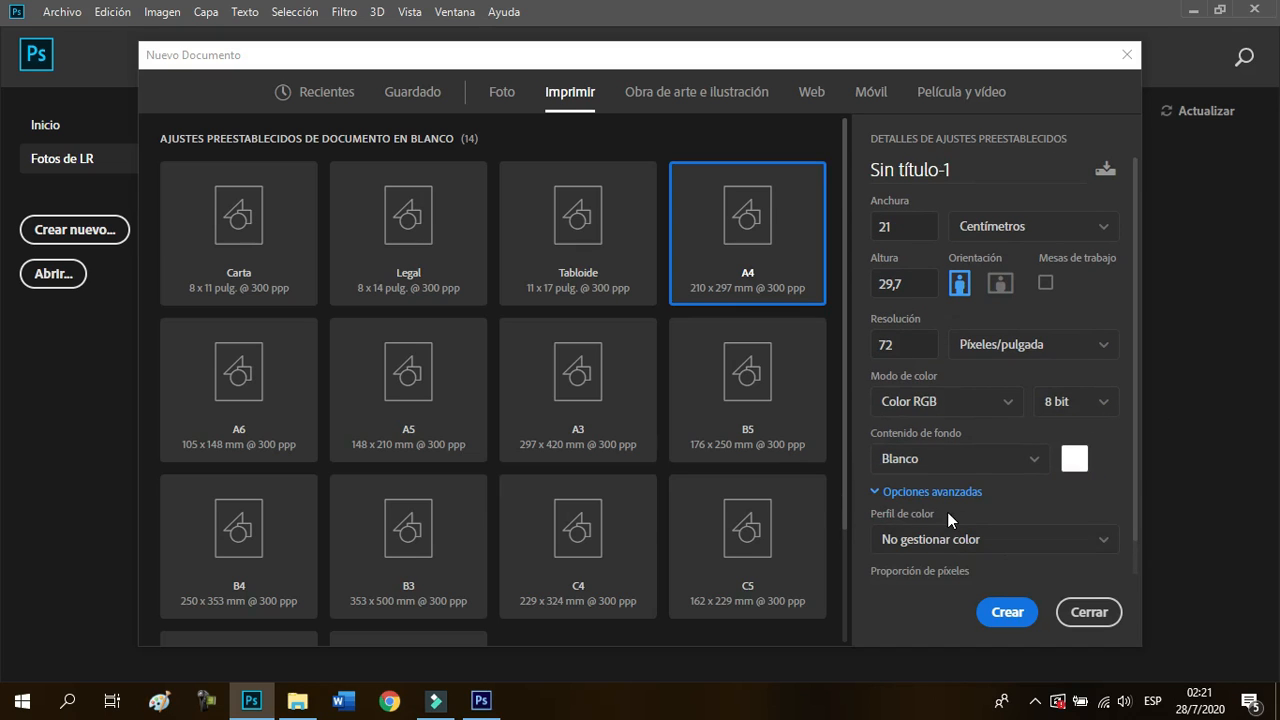
pyautogui.scroll(-1, 947, 512)
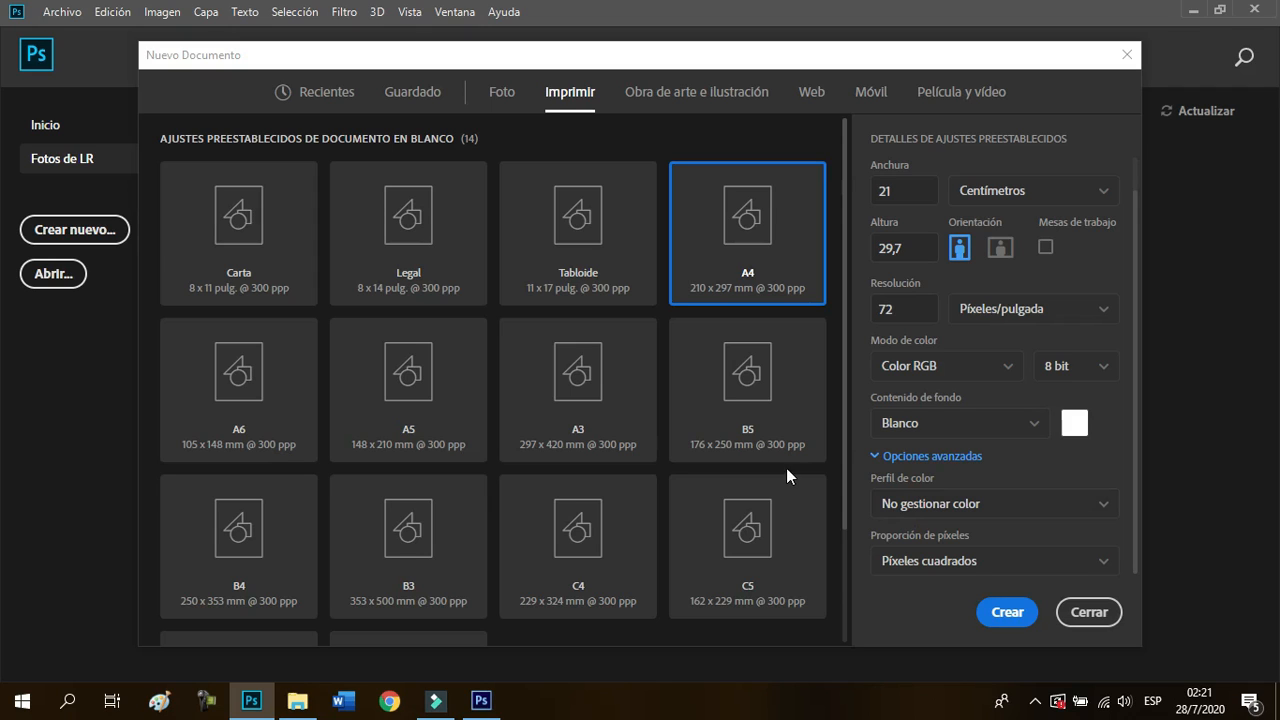
pyautogui.click(933, 508)
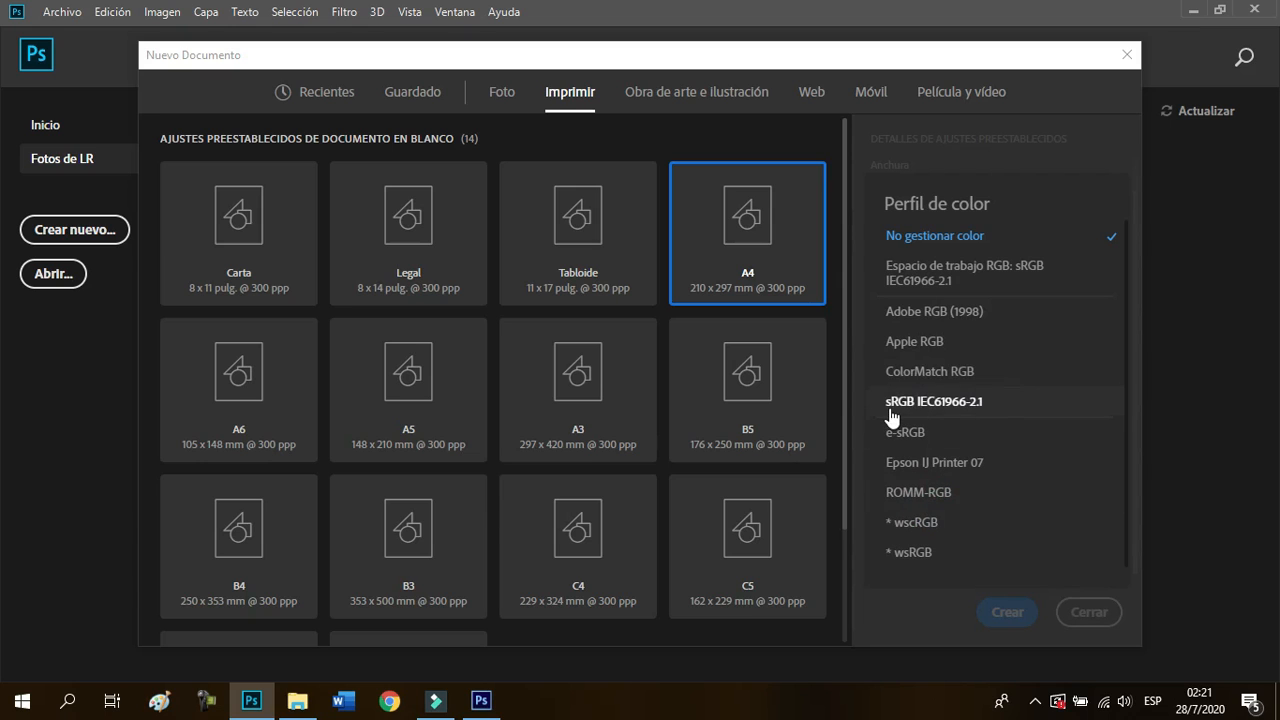
pyautogui.click(927, 409)
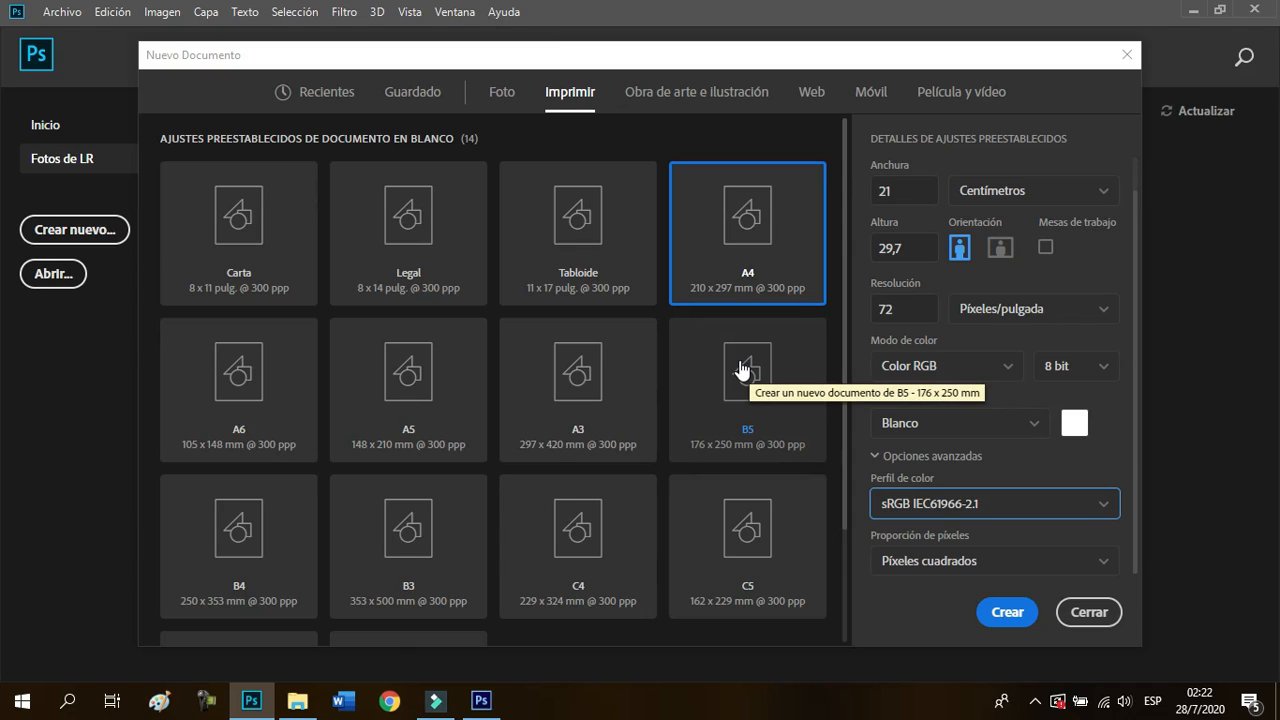
pyautogui.click(1007, 612)
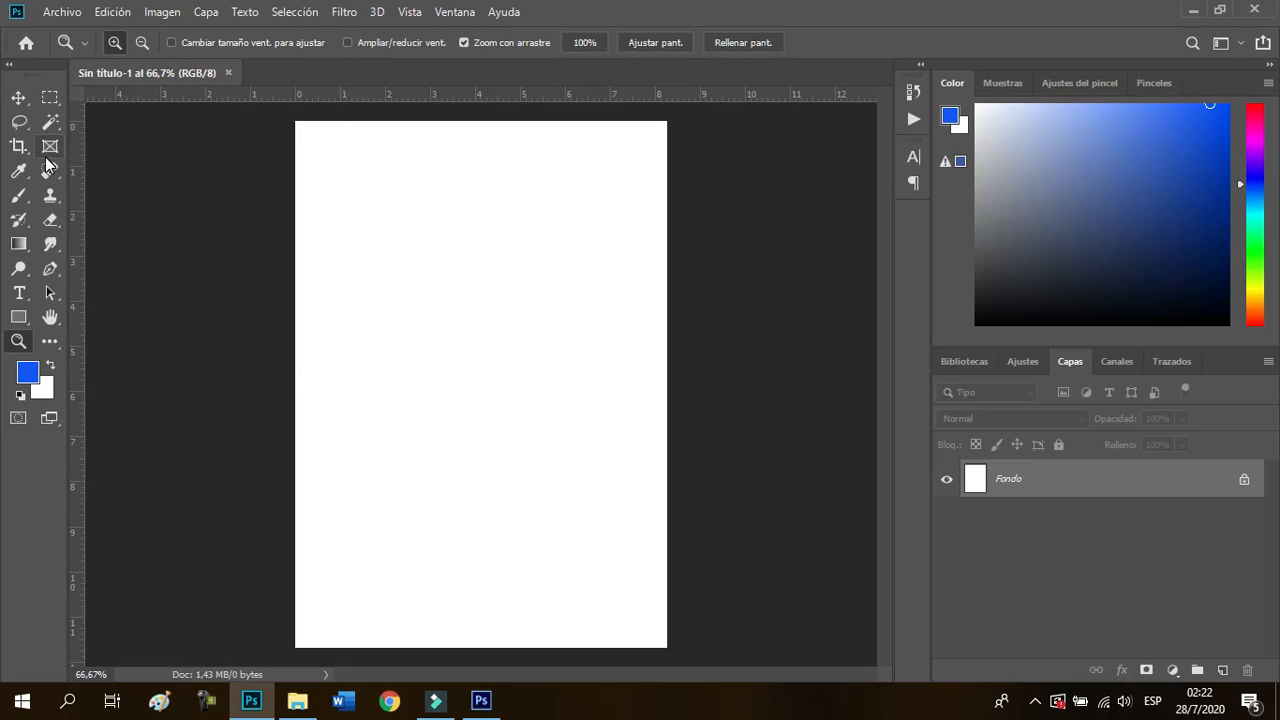
# Examine the available file, edit, image, layer and window commands, along with the adjustment layer types
pyautogui.click(60, 12)
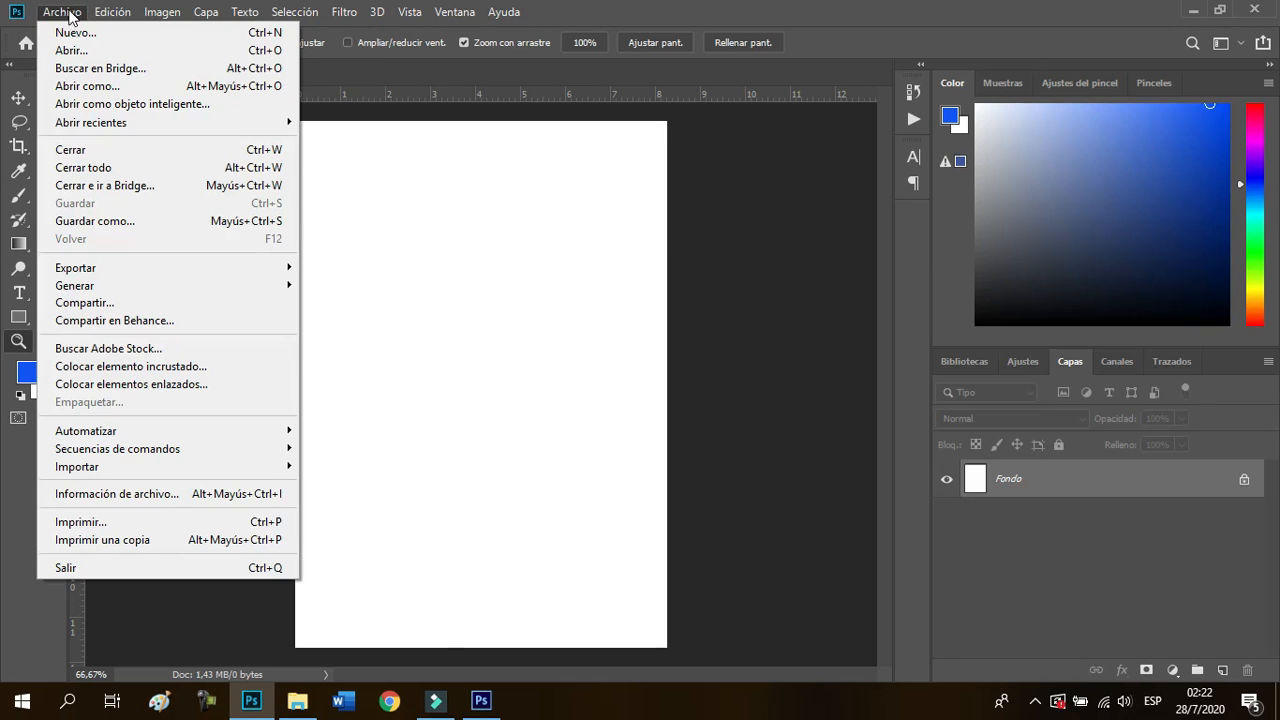
pyautogui.moveTo(105, 18)
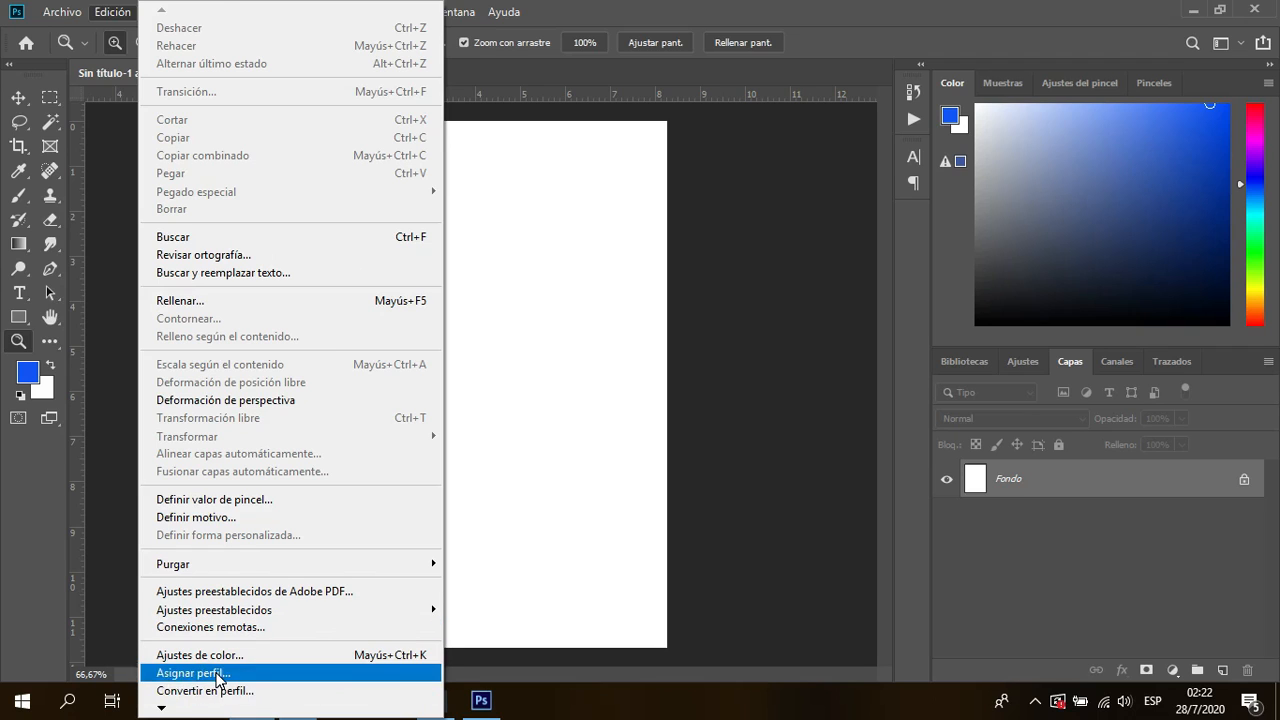
pyautogui.click(120, 11)
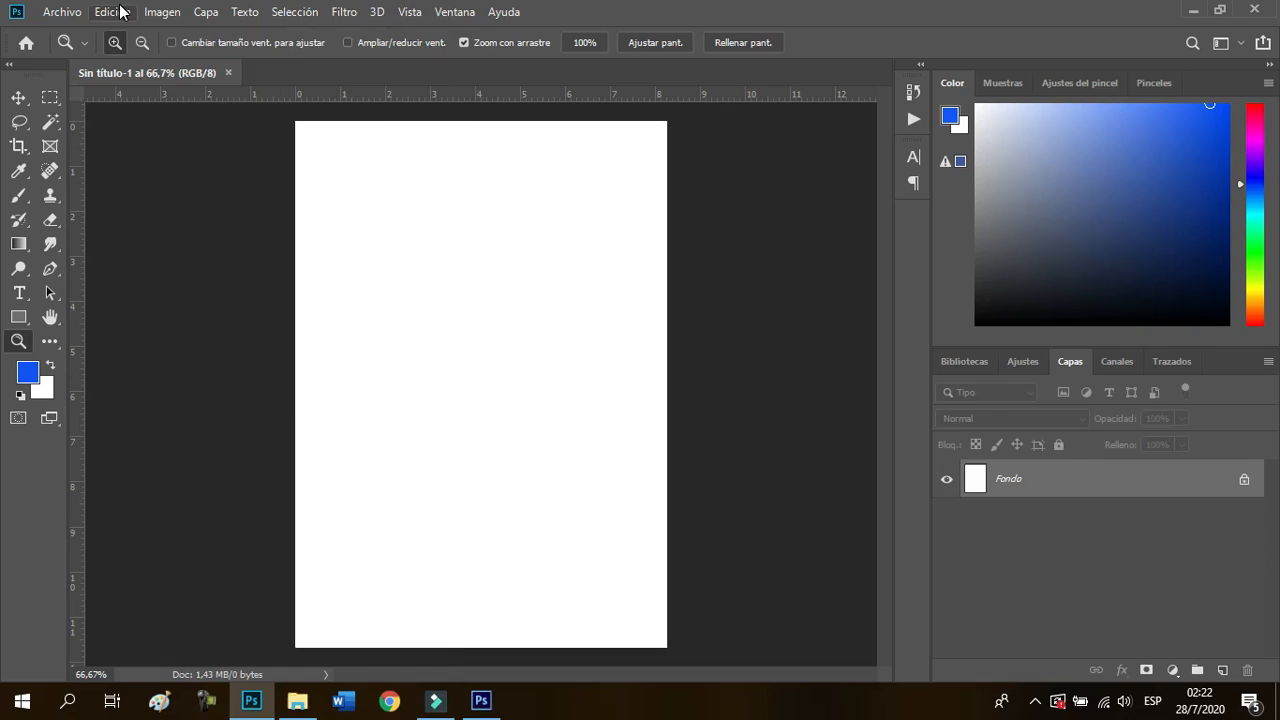
pyautogui.click(170, 14)
pyautogui.moveTo(170, 40)
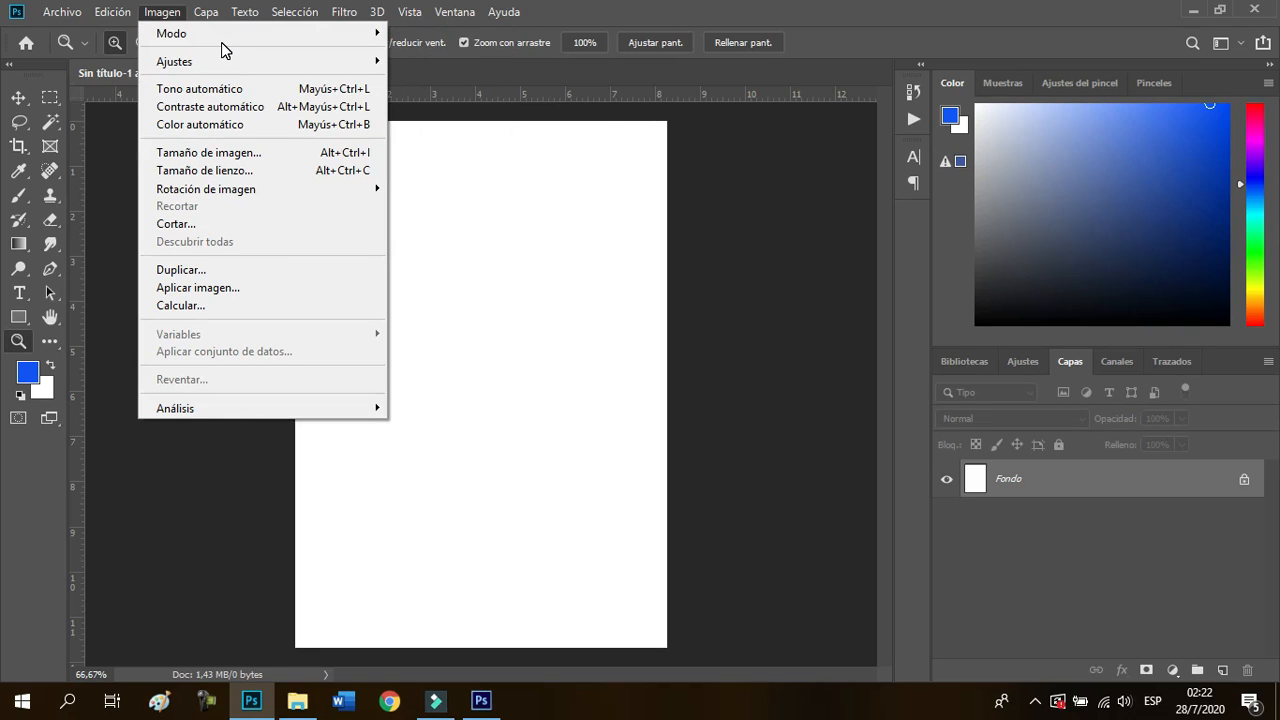
pyautogui.moveTo(195, 66)
pyautogui.click(1172, 670)
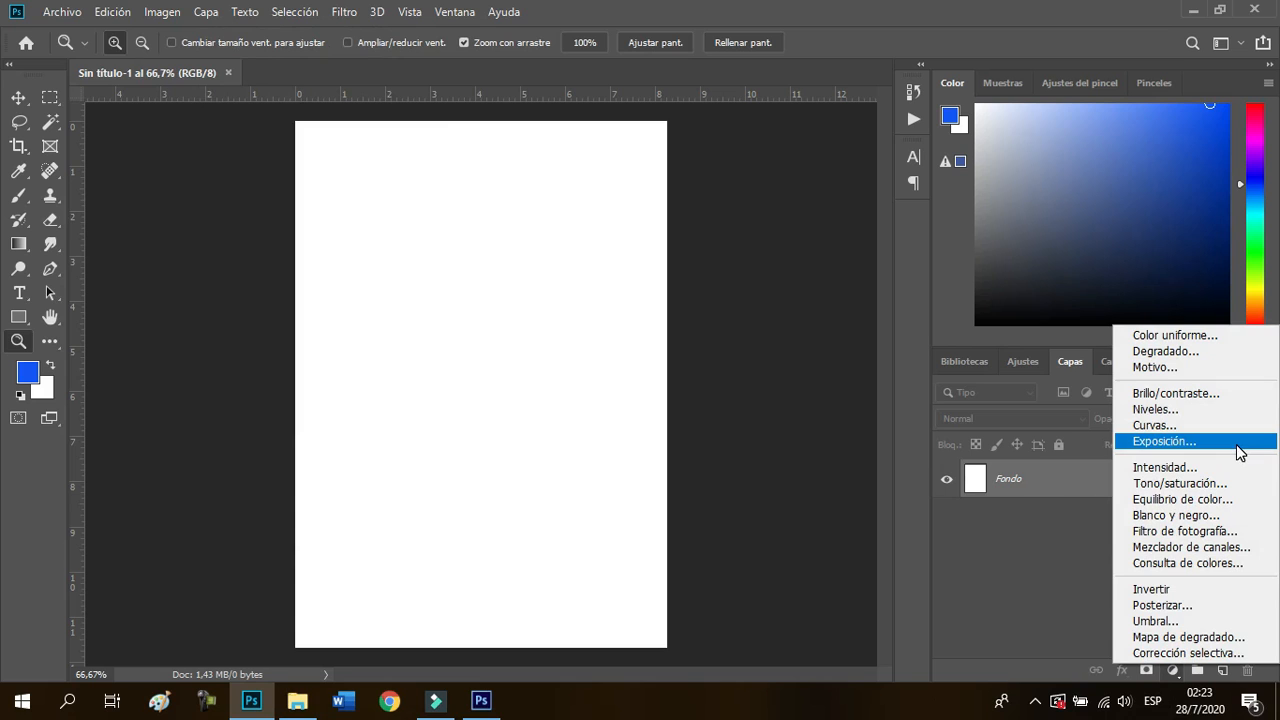
pyautogui.click(208, 16)
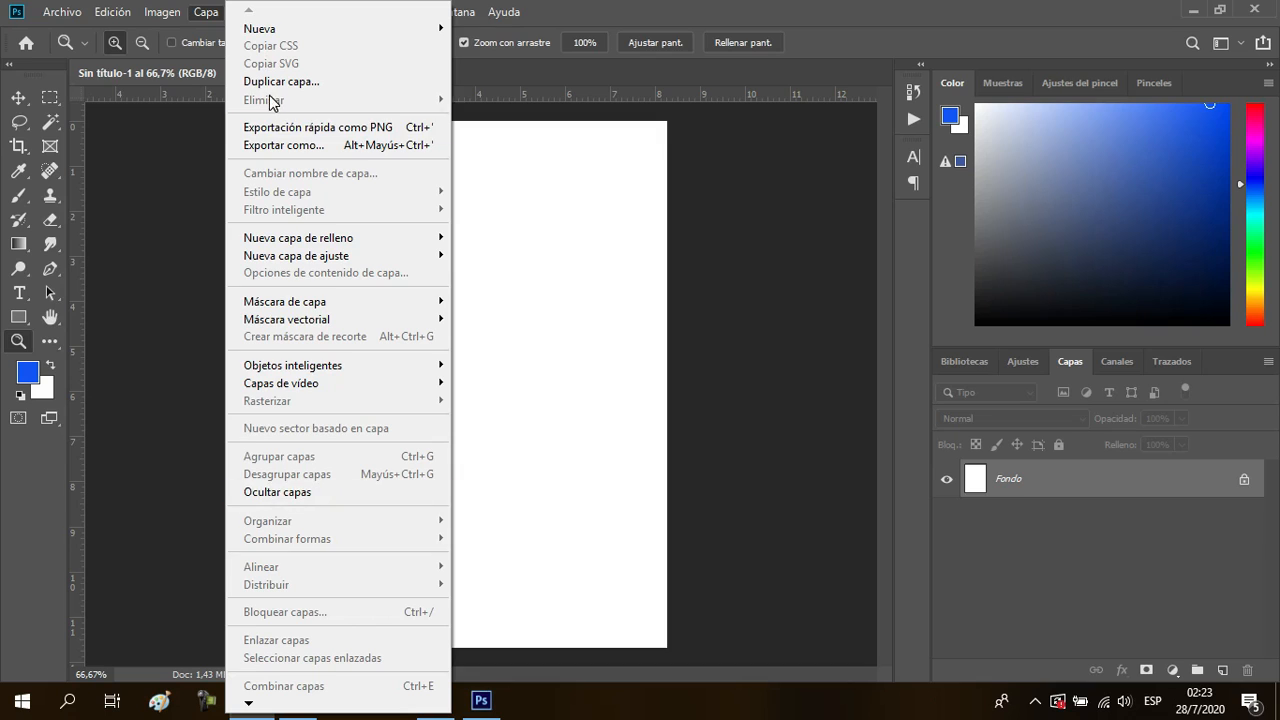
pyautogui.click(1014, 549)
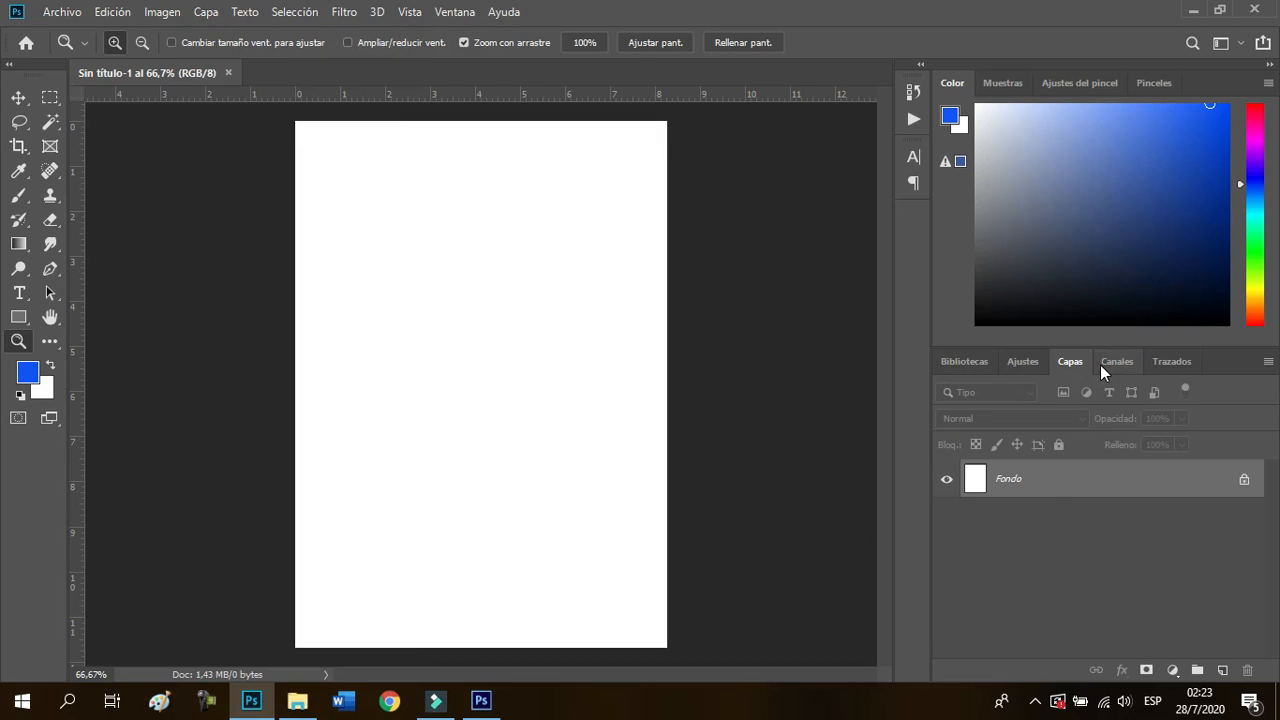
pyautogui.click(455, 14)
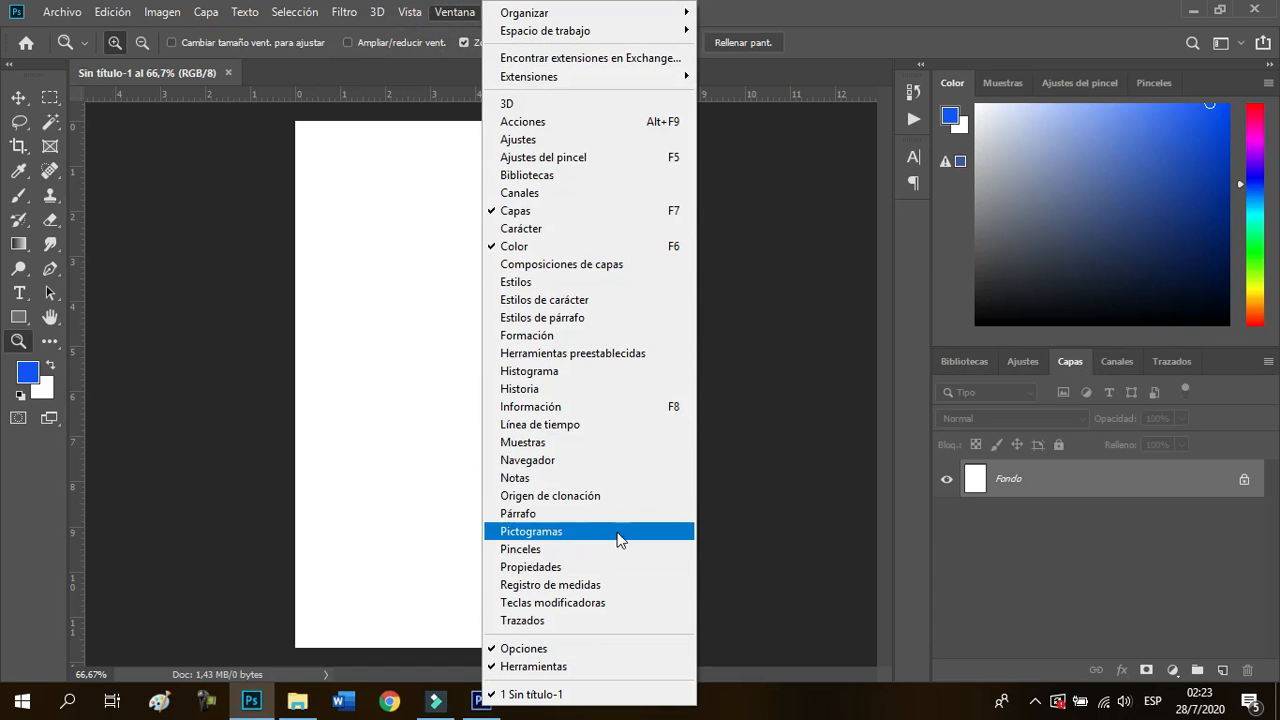
pyautogui.click(1045, 557)
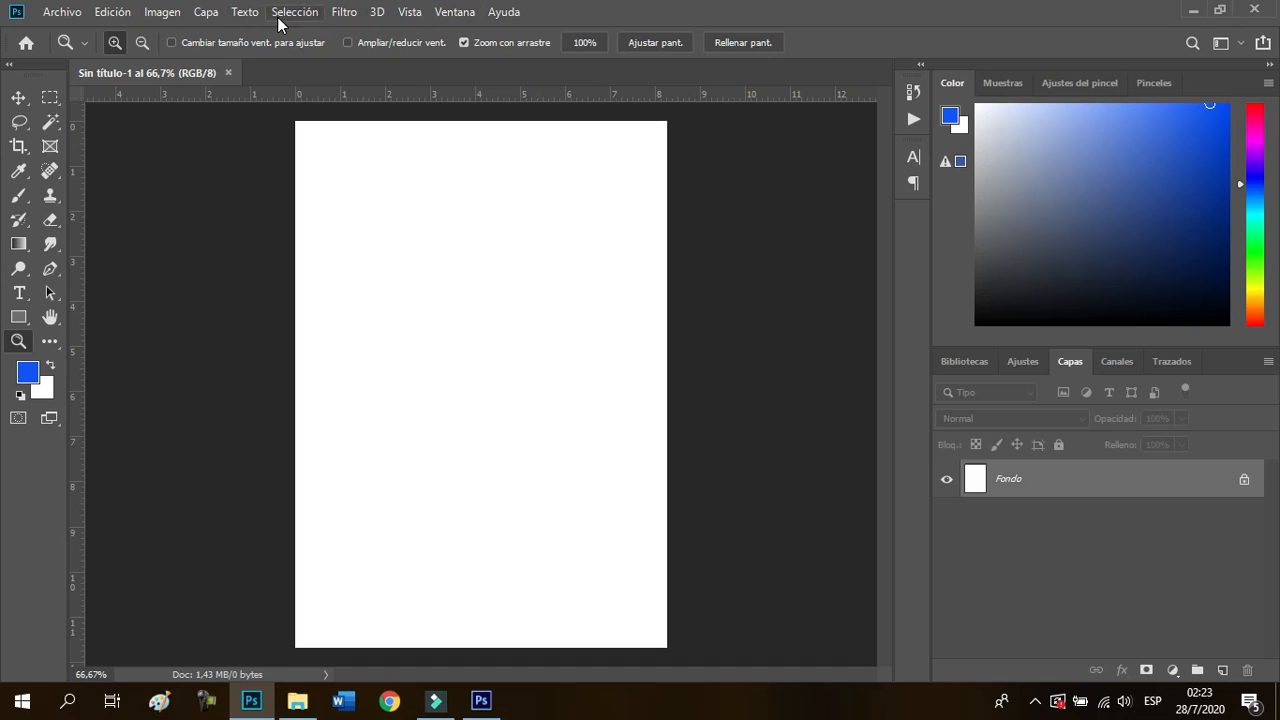
# Examine the available filter, 3D, view, window and file commands
pyautogui.click(339, 16)
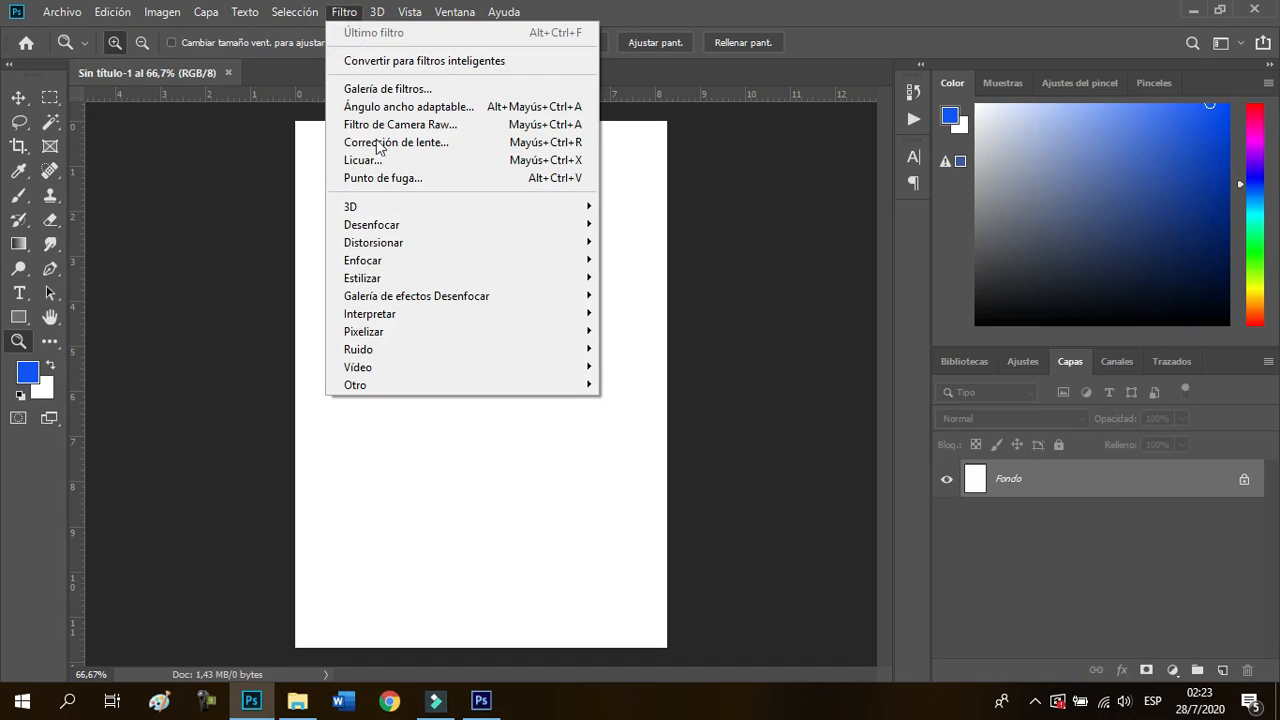
pyautogui.moveTo(553, 230)
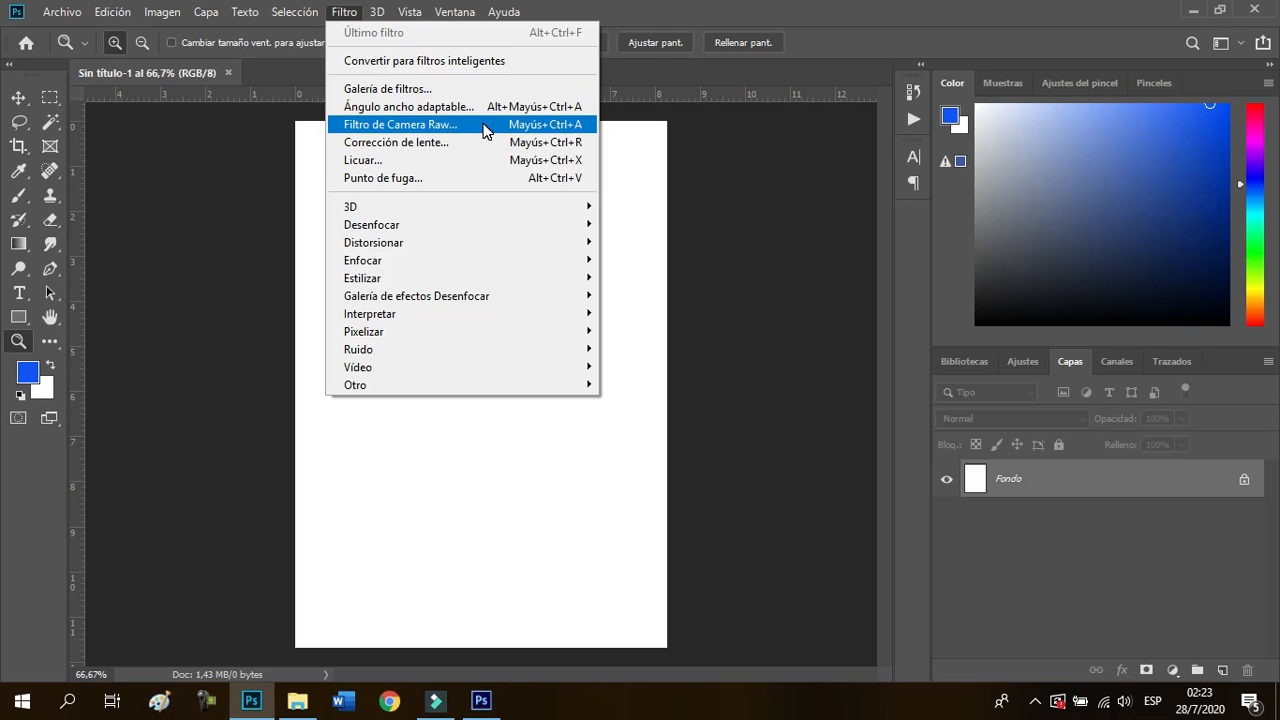
pyautogui.moveTo(376, 8)
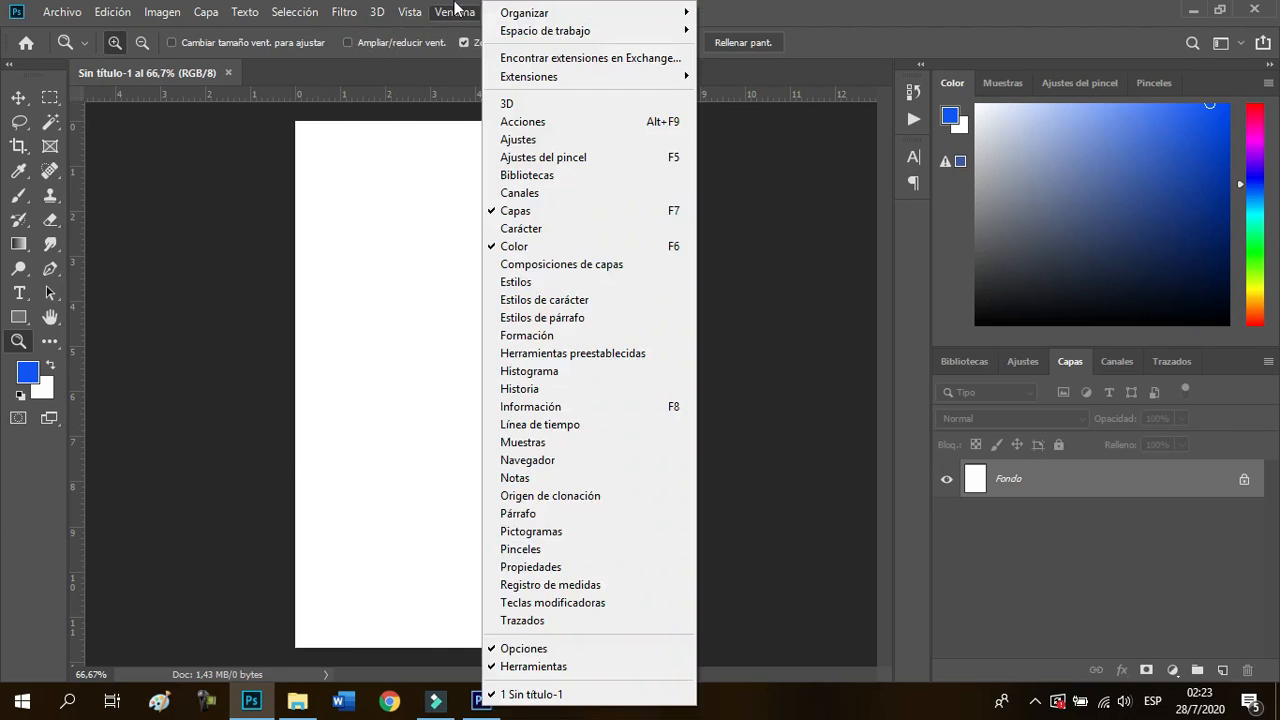
pyautogui.moveTo(454, 11)
pyautogui.moveTo(62, 11)
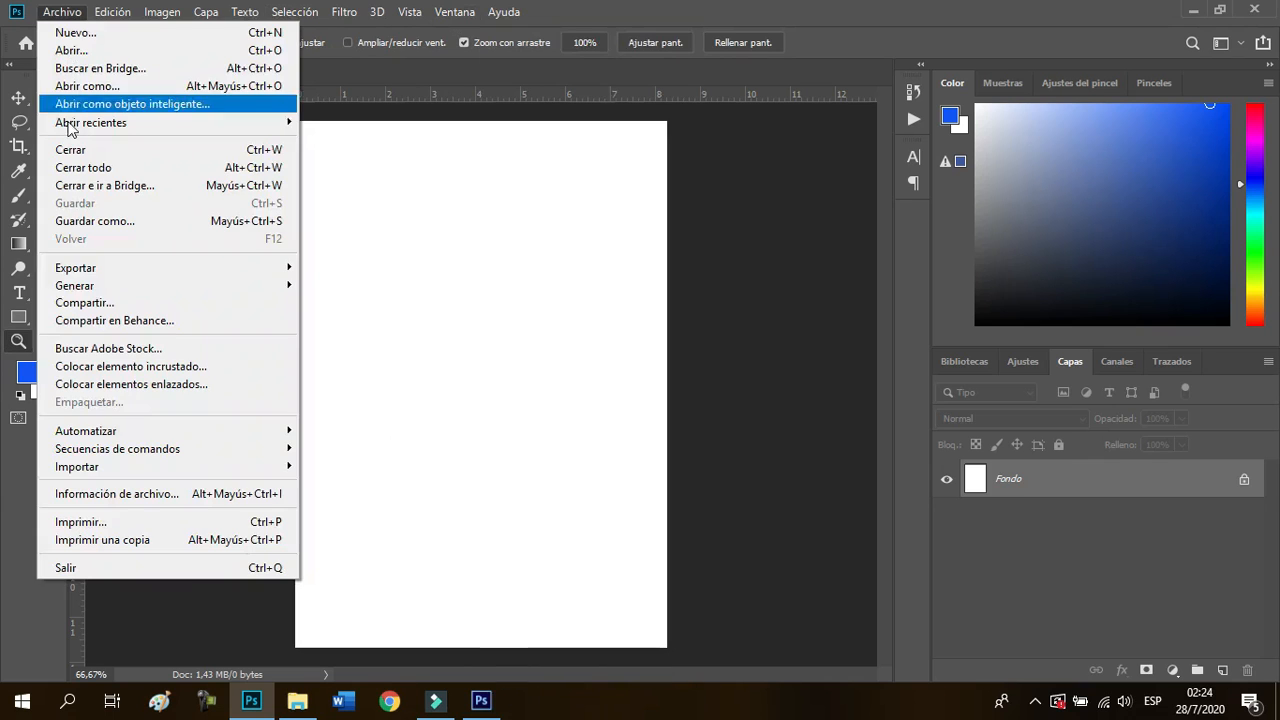
pyautogui.click(28, 480)
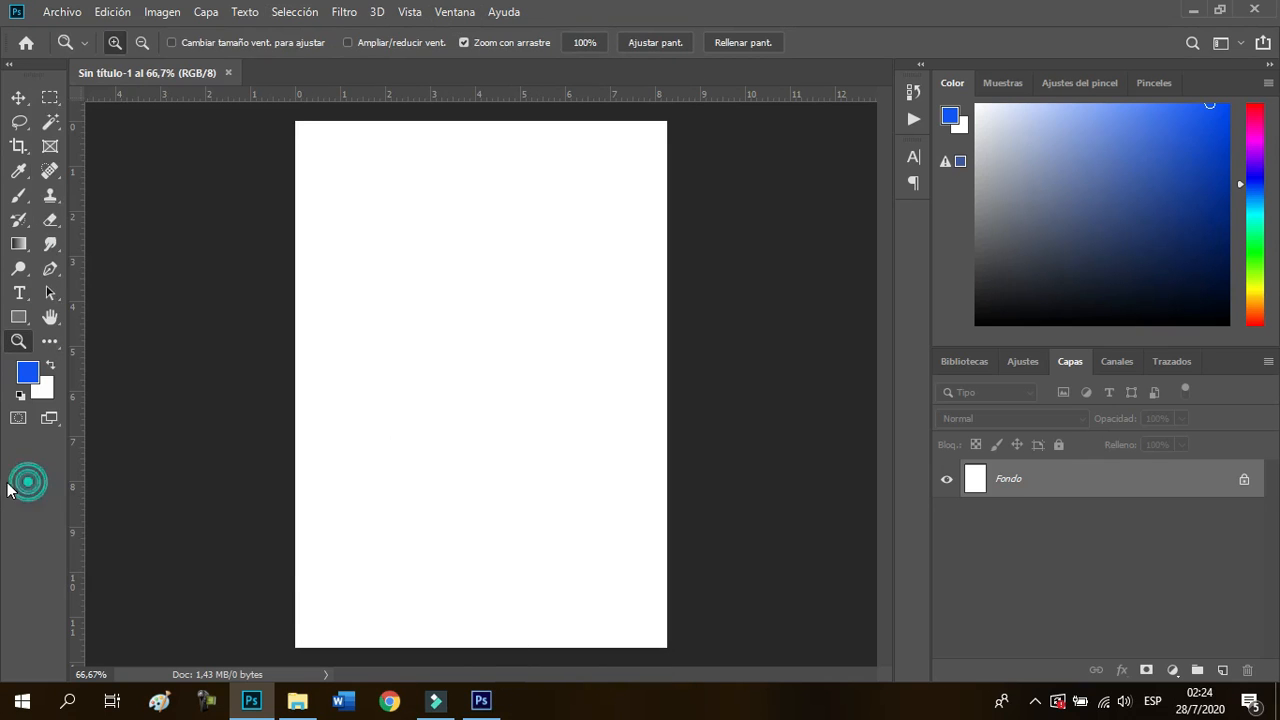
# Switch the toolbox to a single column and back to two columns to compare both layouts
pyautogui.click(9, 65)
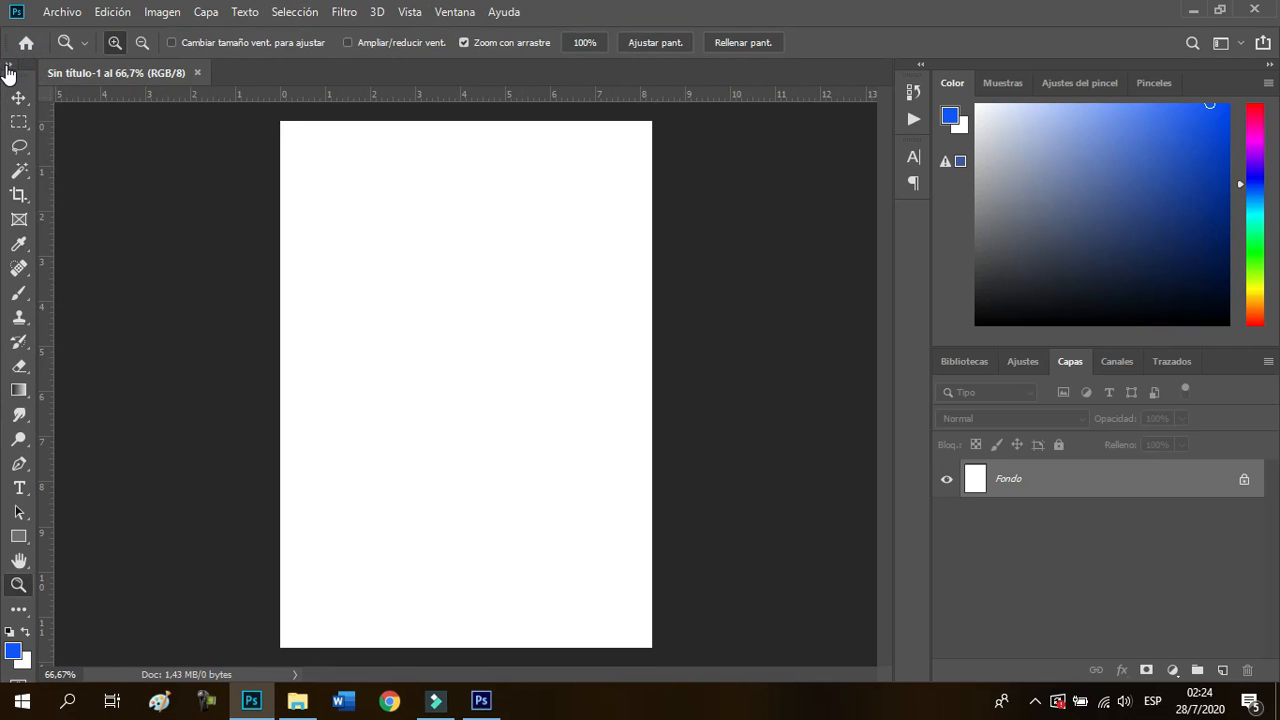
pyautogui.click(7, 66)
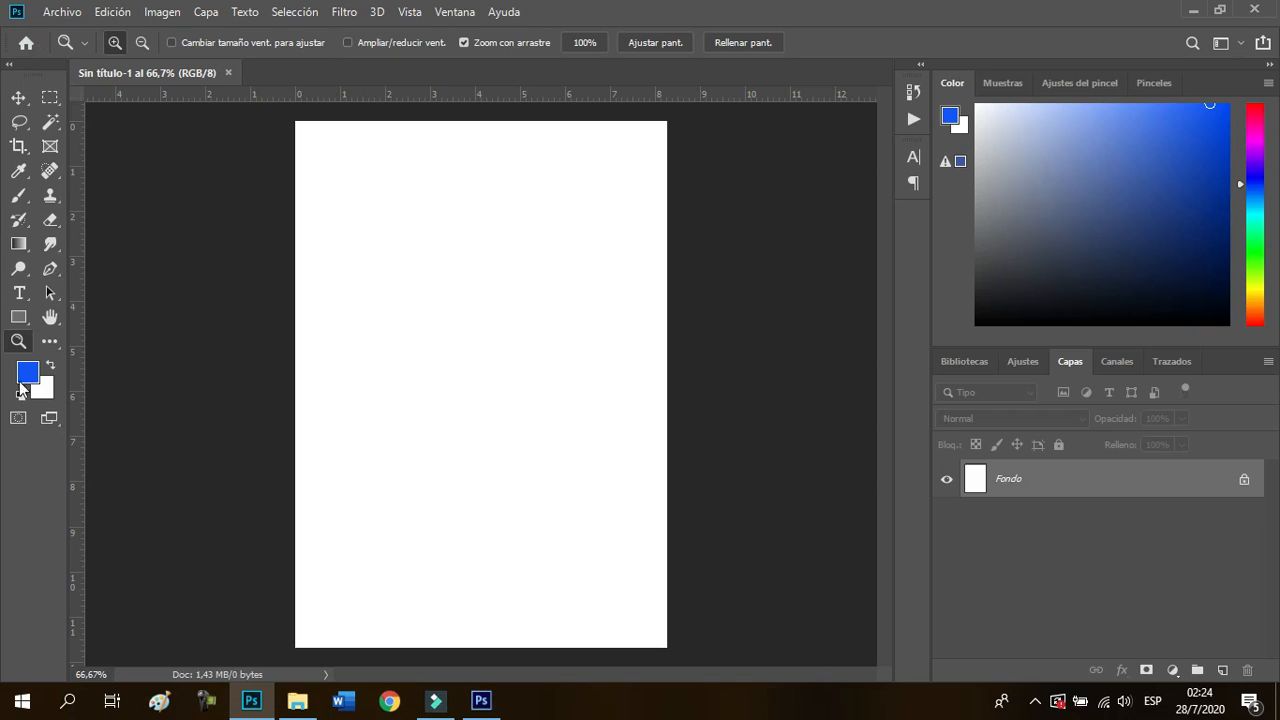
pyautogui.click(7, 66)
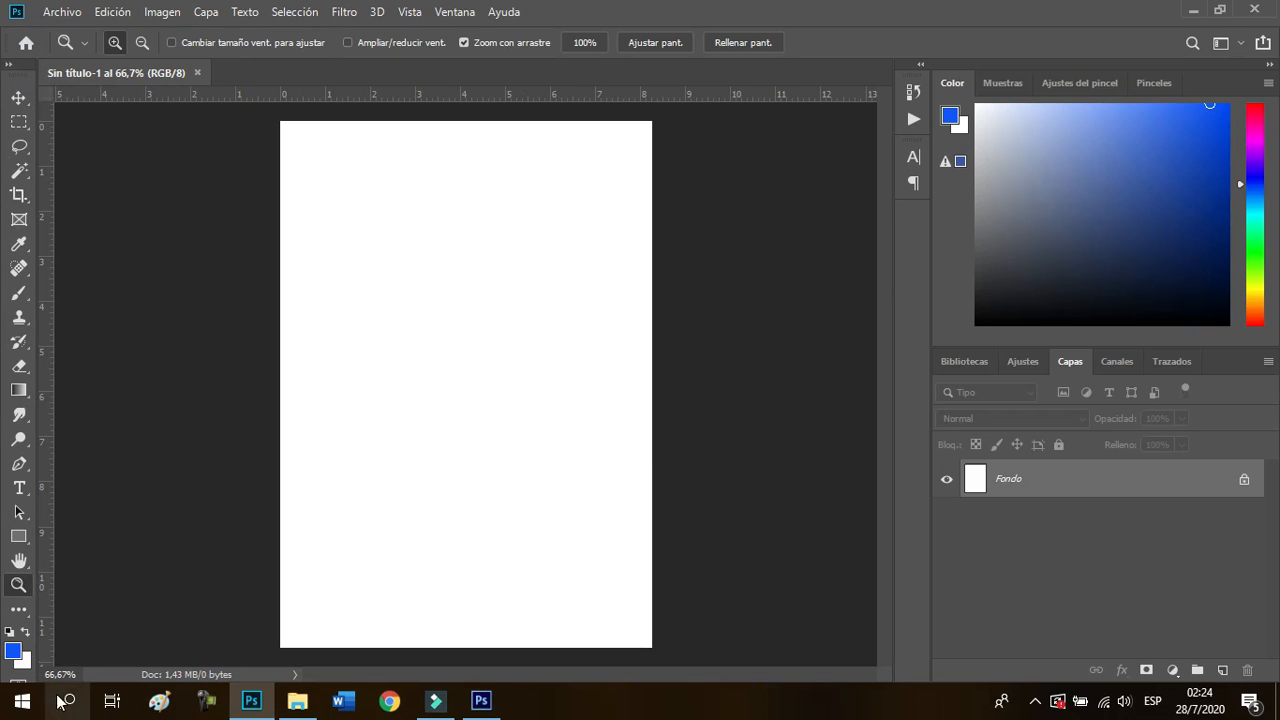
pyautogui.click(9, 65)
pyautogui.moveTo(30, 84); pyautogui.dragTo(8, 155)
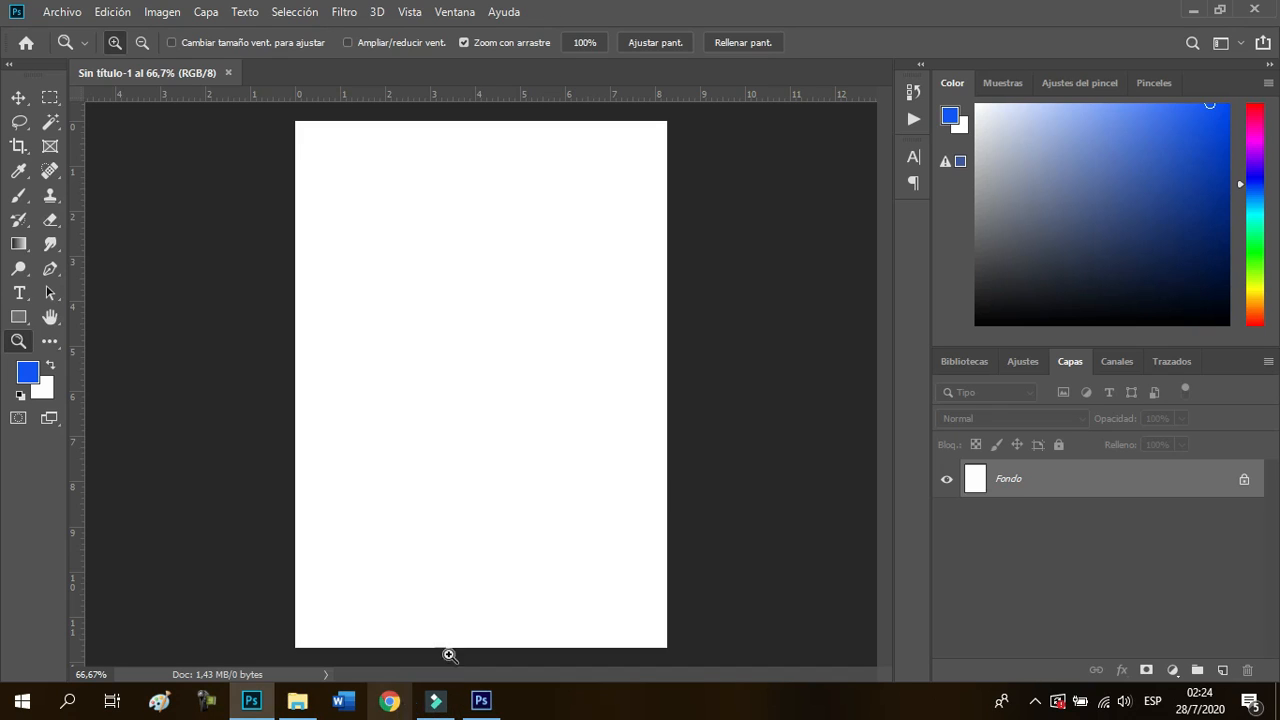
# Try to place the DSC_0054 photo from the Windows desktop into the Photoshop document
pyautogui.click(1193, 10)
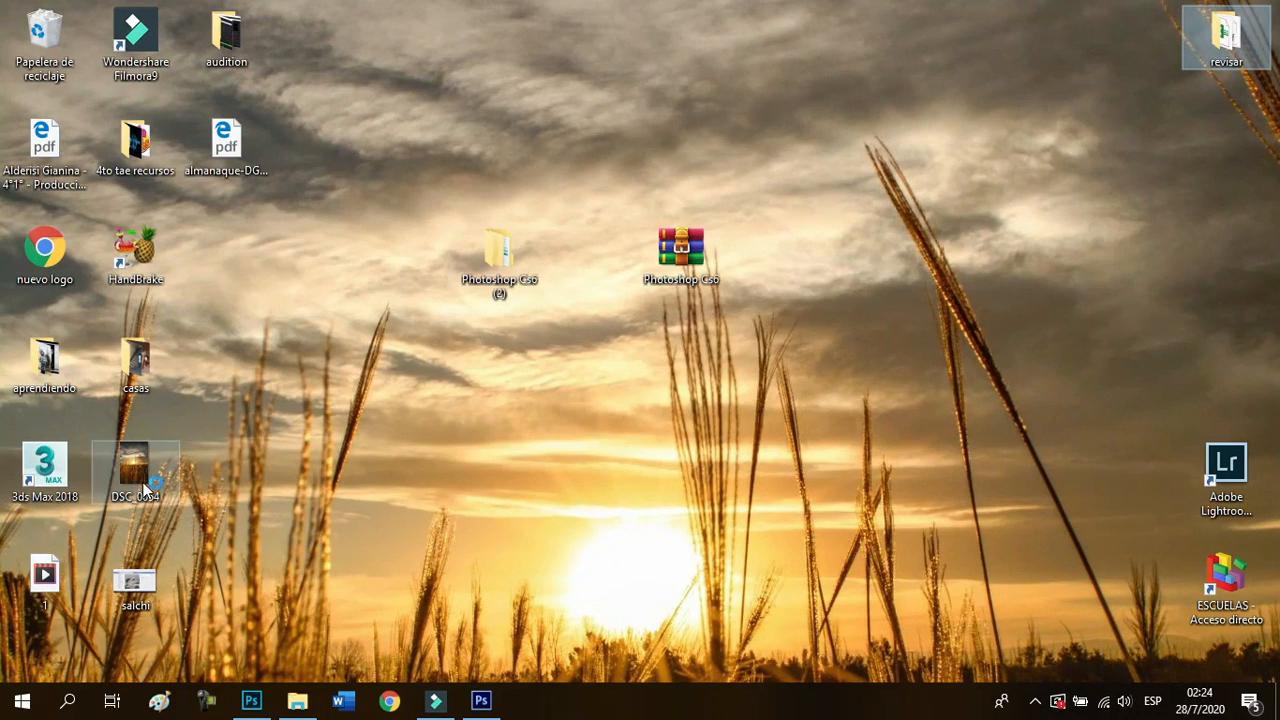
pyautogui.moveTo(135, 470); pyautogui.dragTo(479, 227)
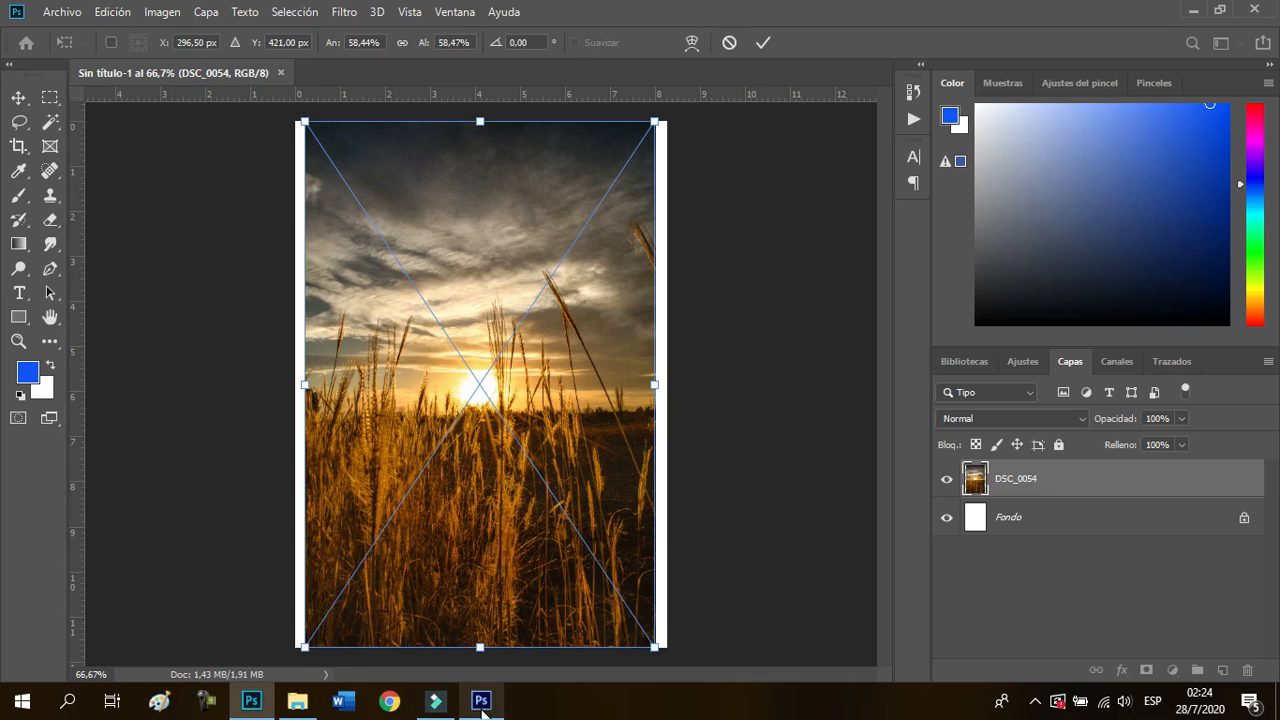
pyautogui.press('Escape')
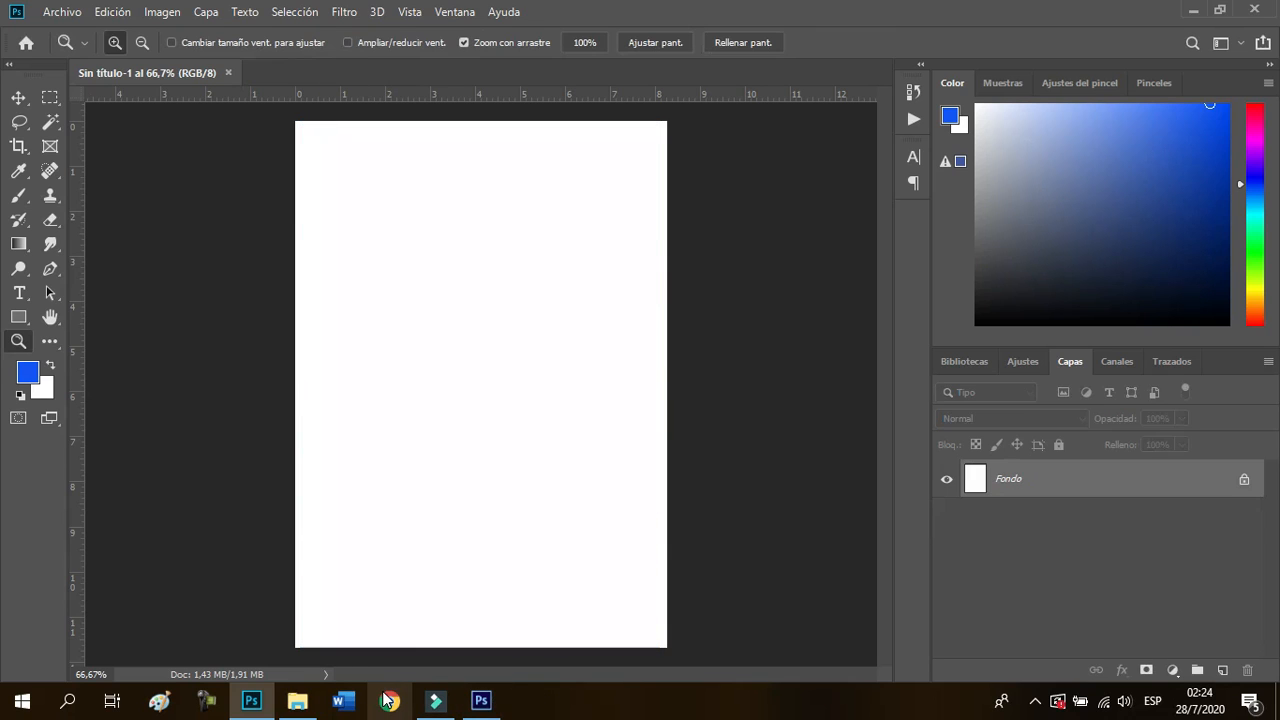
pyautogui.click(1193, 10)
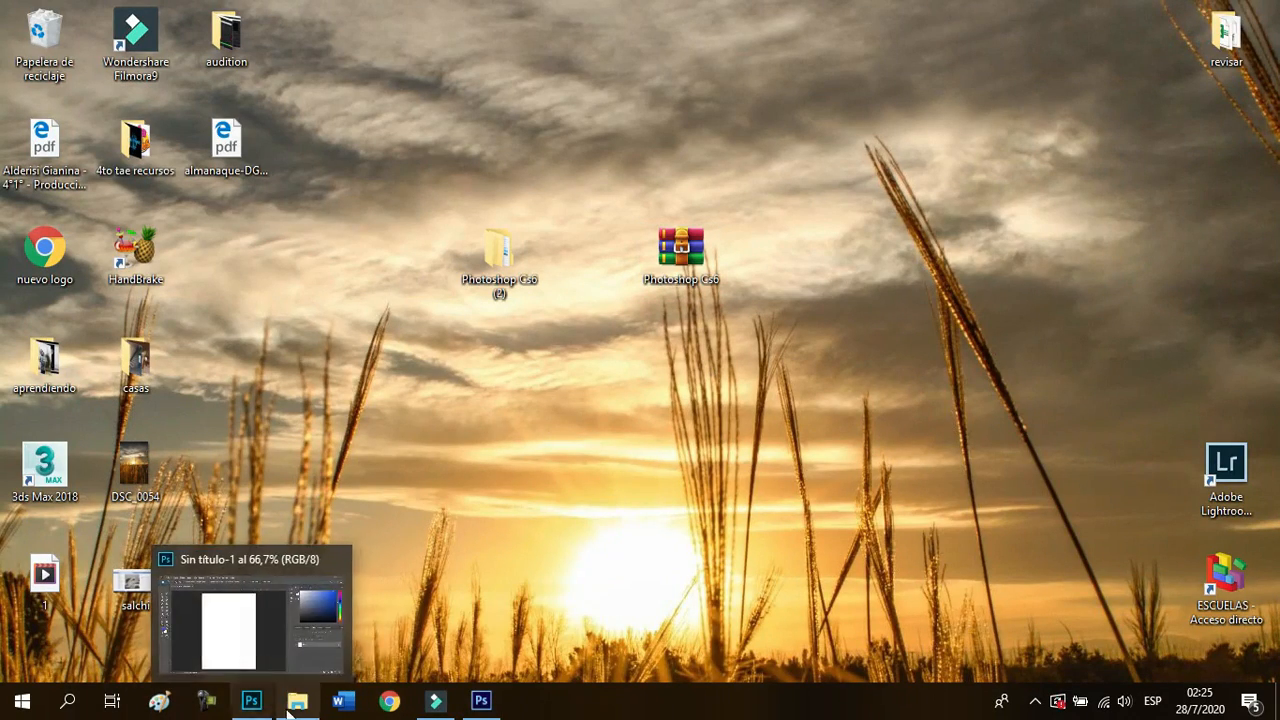
pyautogui.click(290, 672)
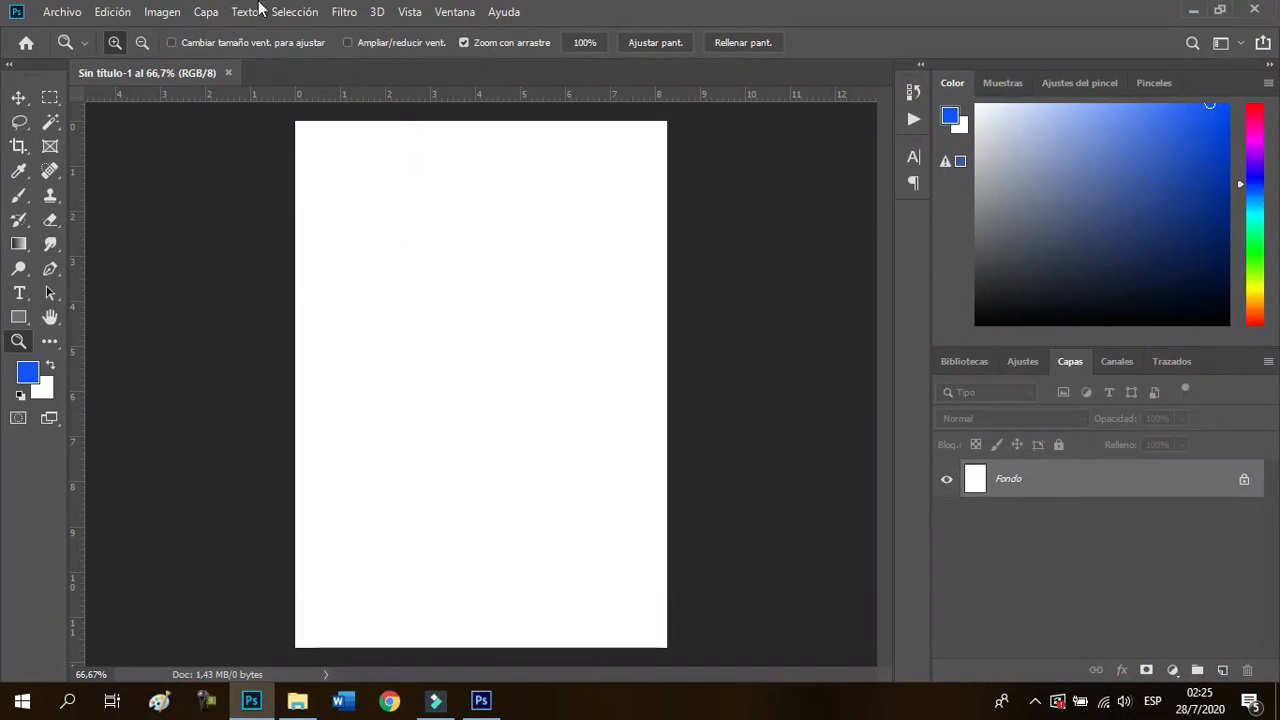
# Place the DSC_0054 image from the desktop folder into the document as an embedded element and confirm its placement
pyautogui.click(62, 12)
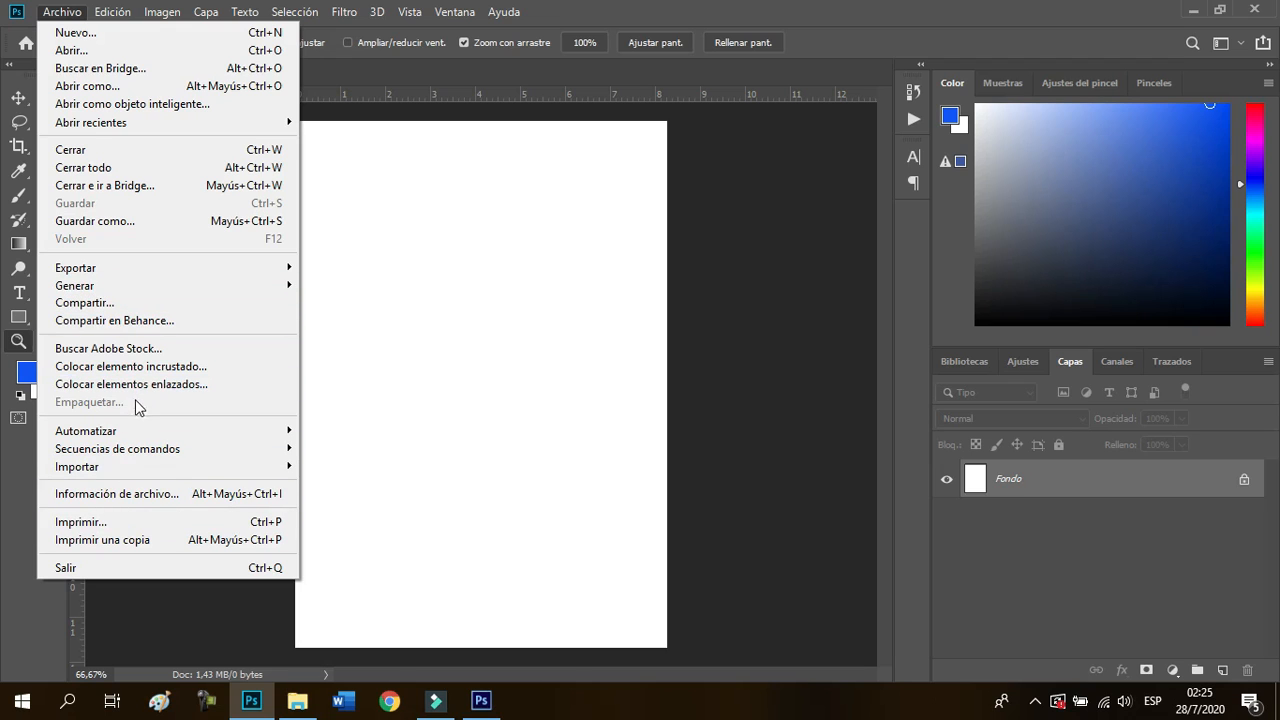
pyautogui.click(160, 367)
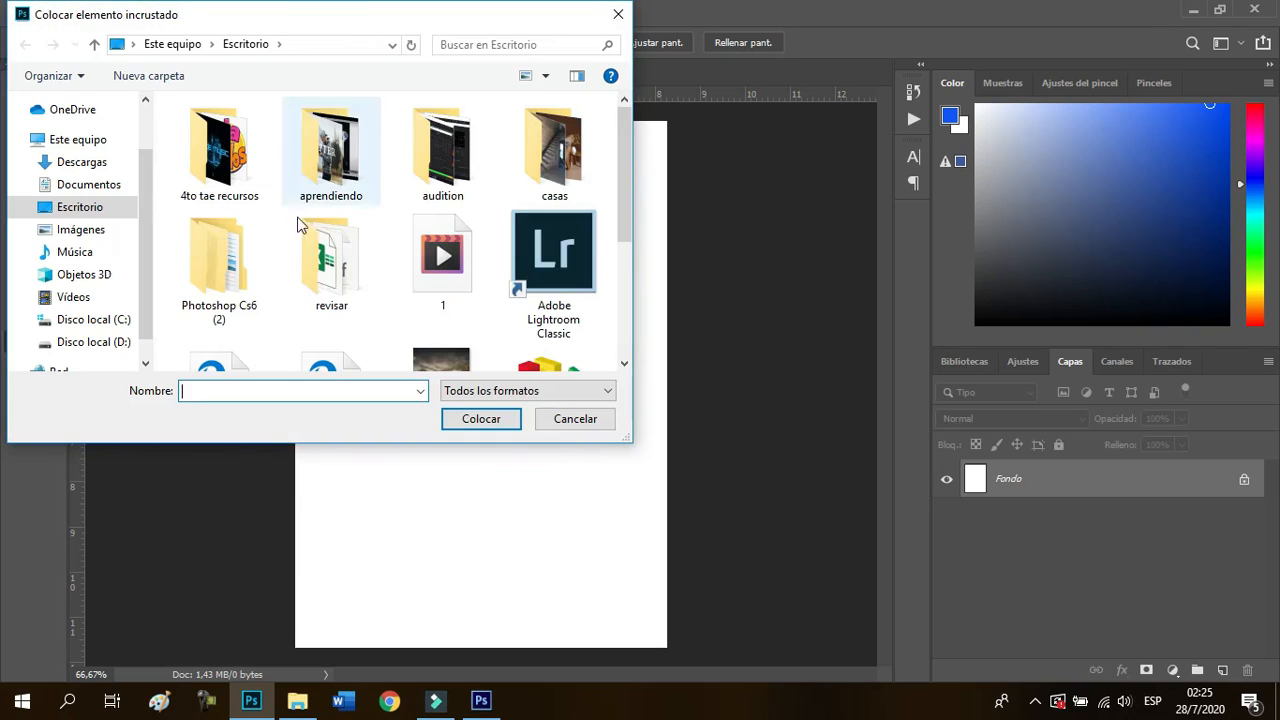
pyautogui.scroll(-3, 440, 190)
pyautogui.doubleClick(440, 190)
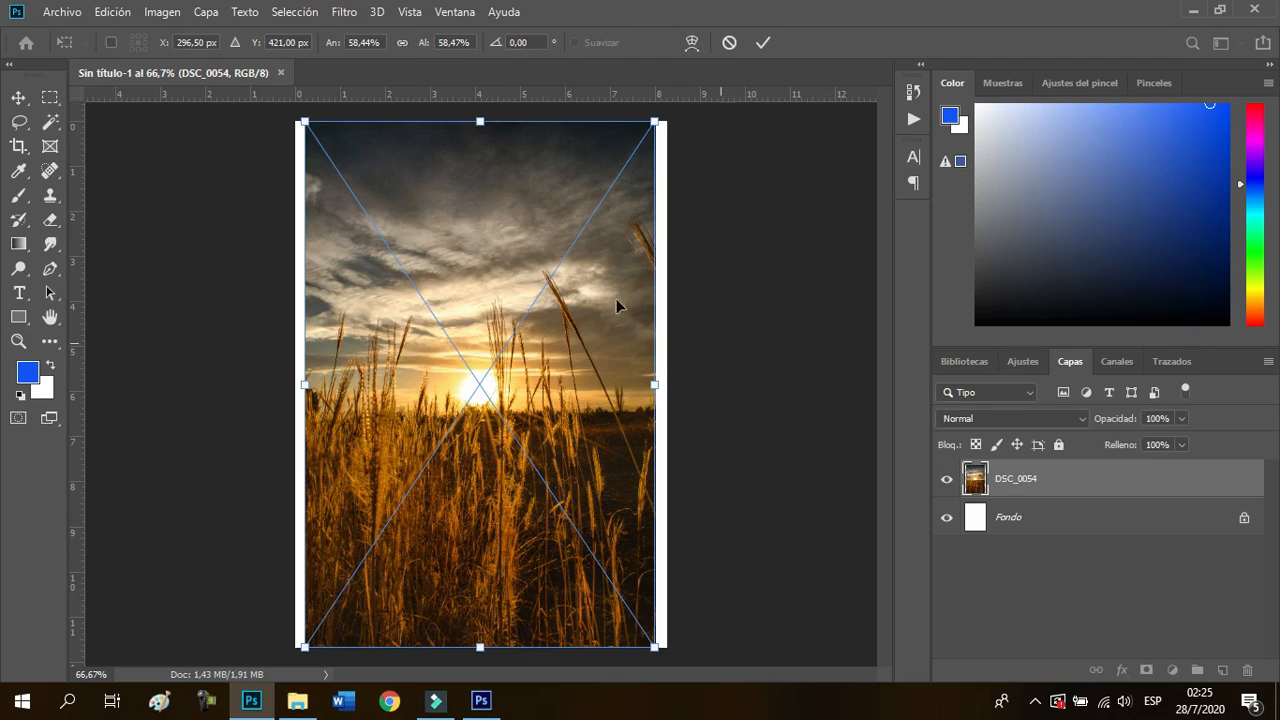
pyautogui.press('Return')
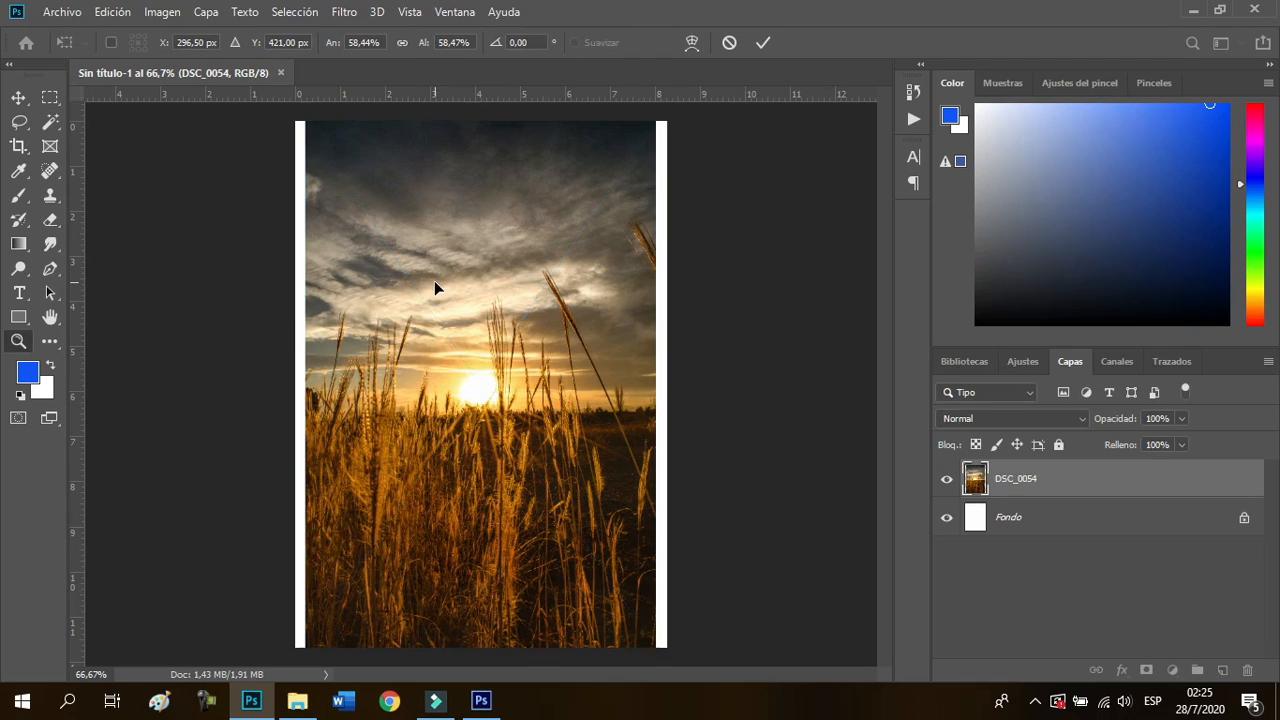
pyautogui.press('z')
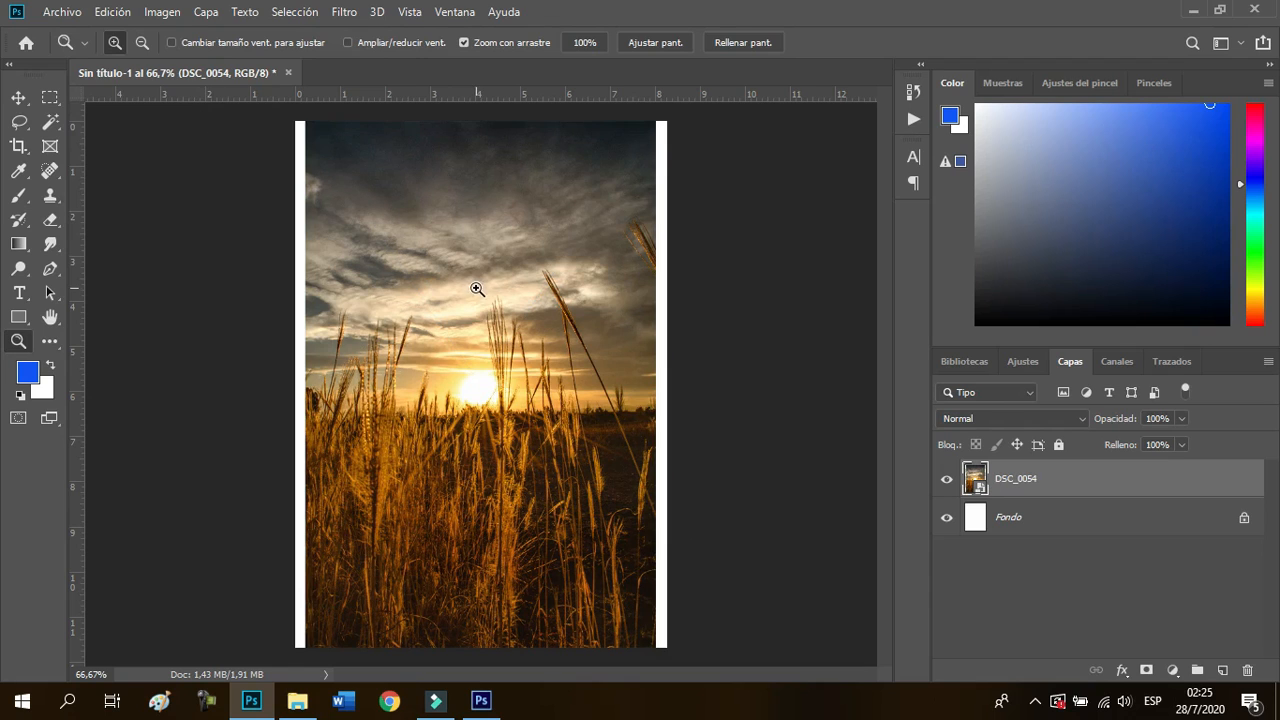
# Warp the placed photo so its middle bulges upward, and apply the transformation
pyautogui.click(18, 98)
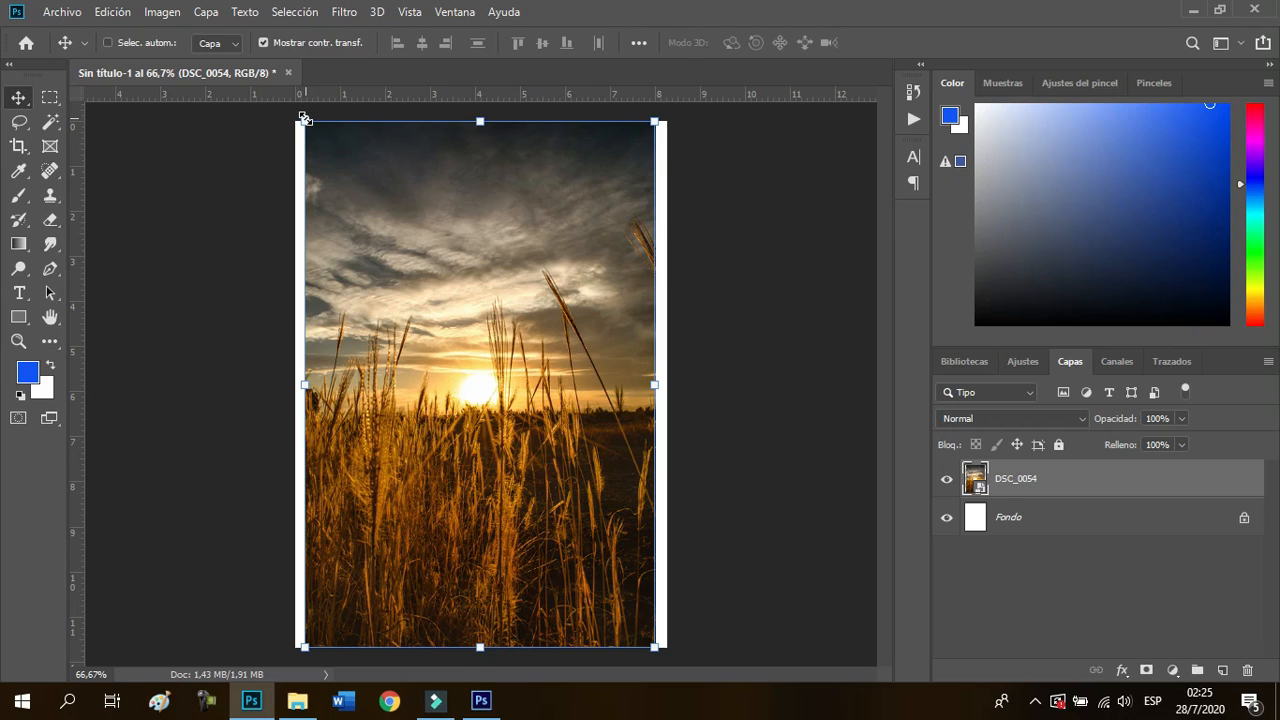
pyautogui.moveTo(304, 118); pyautogui.dragTo(274, 292)
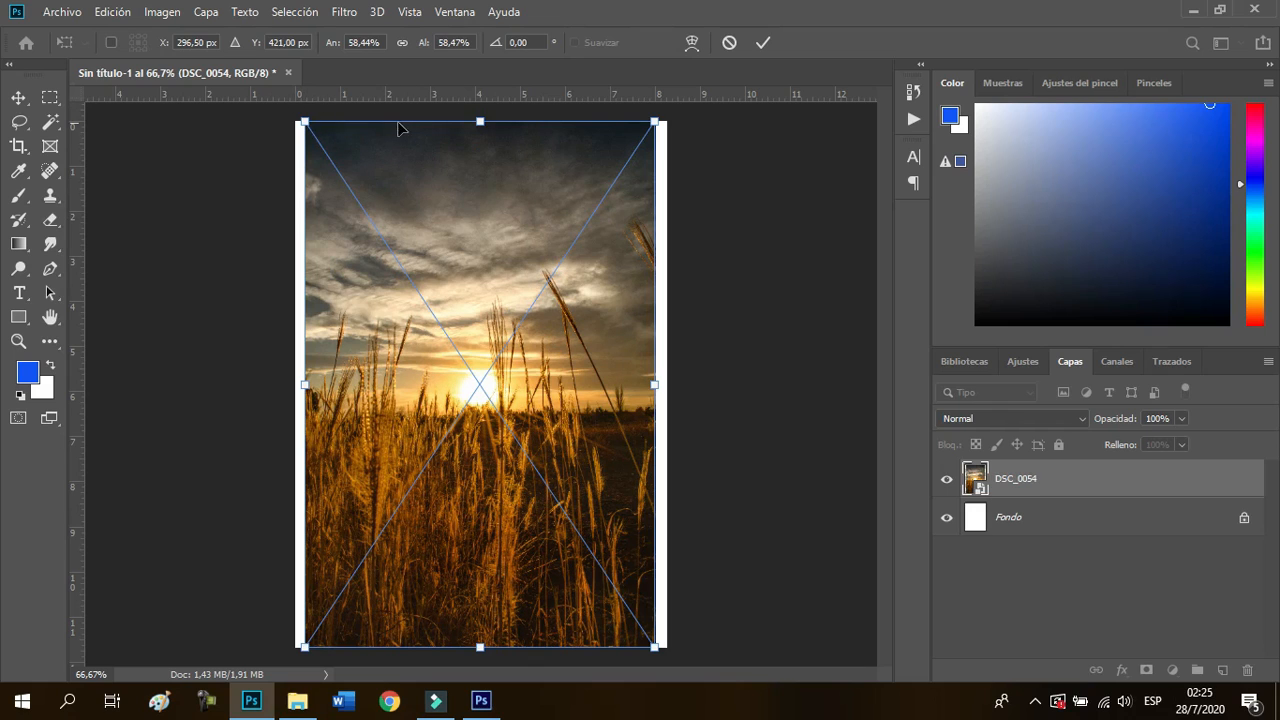
pyautogui.rightClick(481, 121)
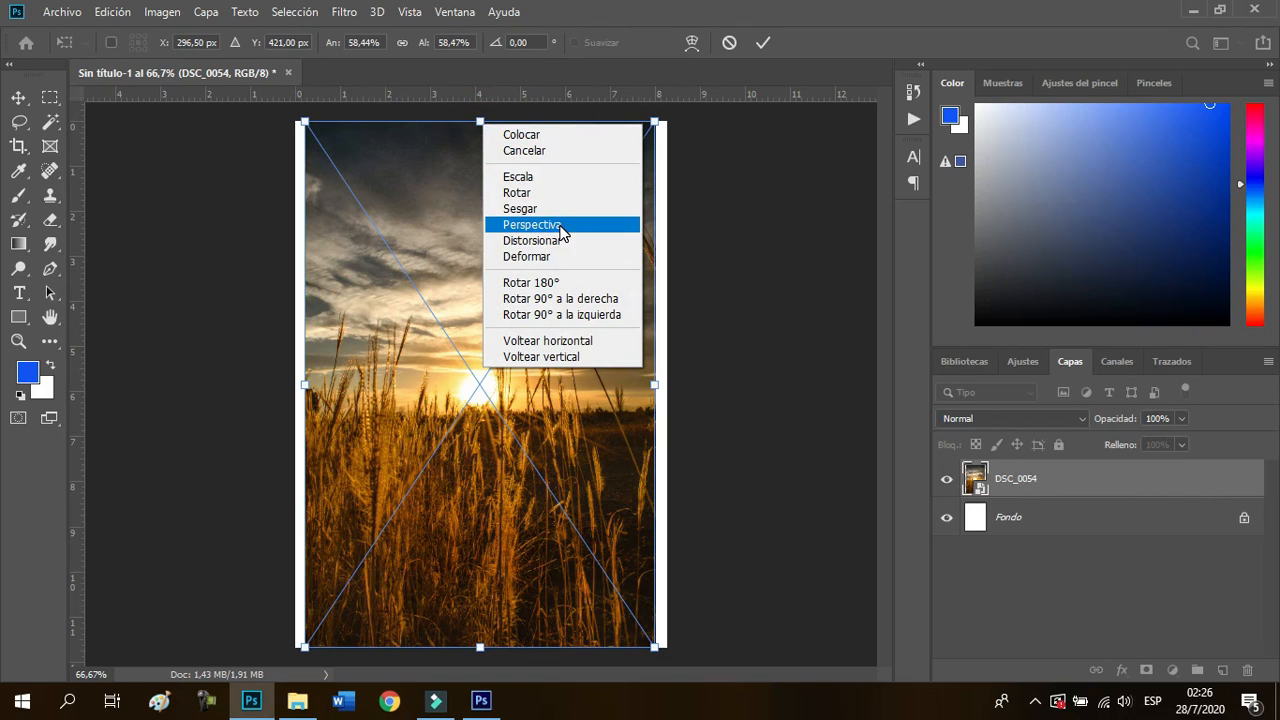
pyautogui.click(546, 255)
pyautogui.moveTo(470, 432); pyautogui.dragTo(466, 399)
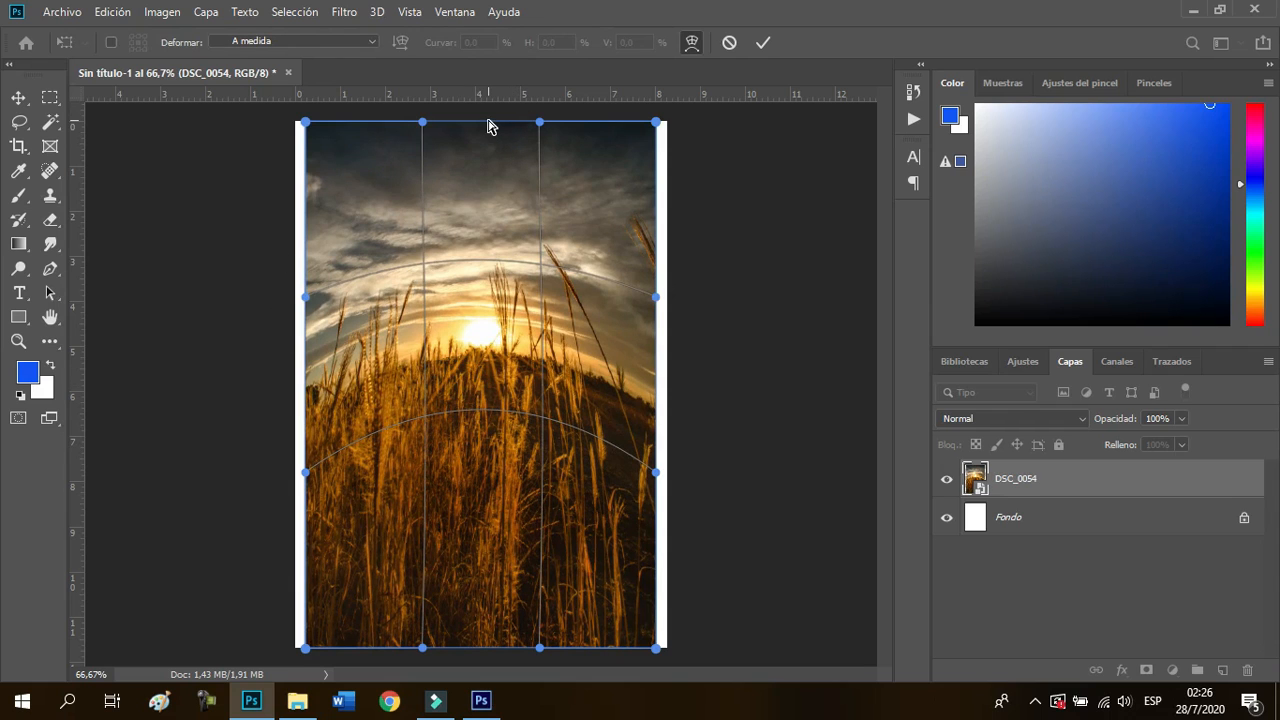
pyautogui.press('Return')
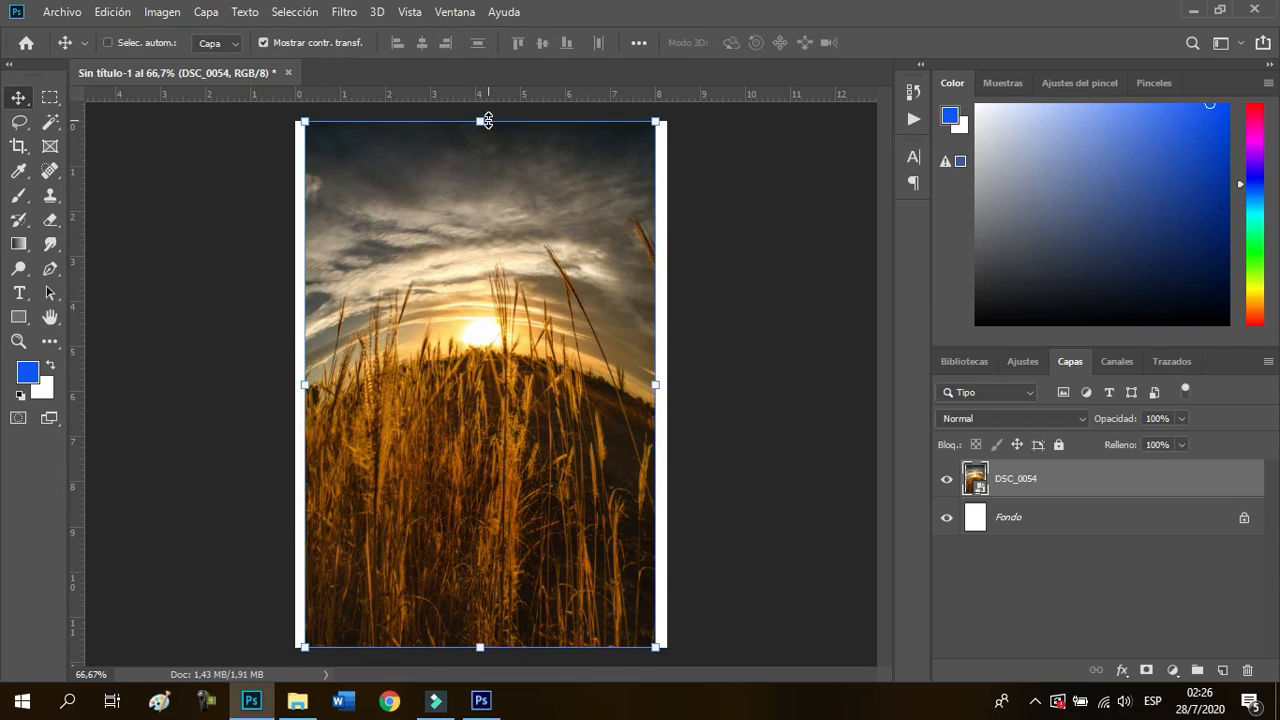
# Flip the placed photo horizontally, and undo both the flip and the warp
pyautogui.rightClick(484, 121)
pyautogui.click(481, 122)
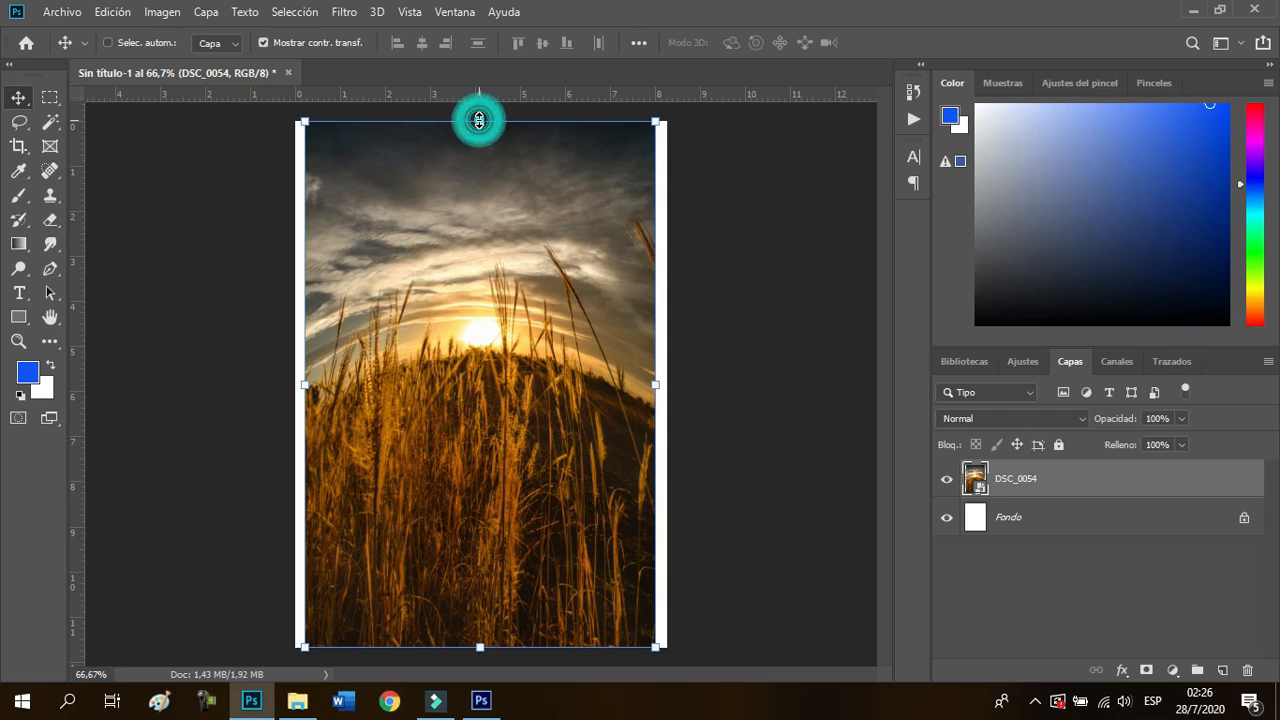
pyautogui.click(480, 121)
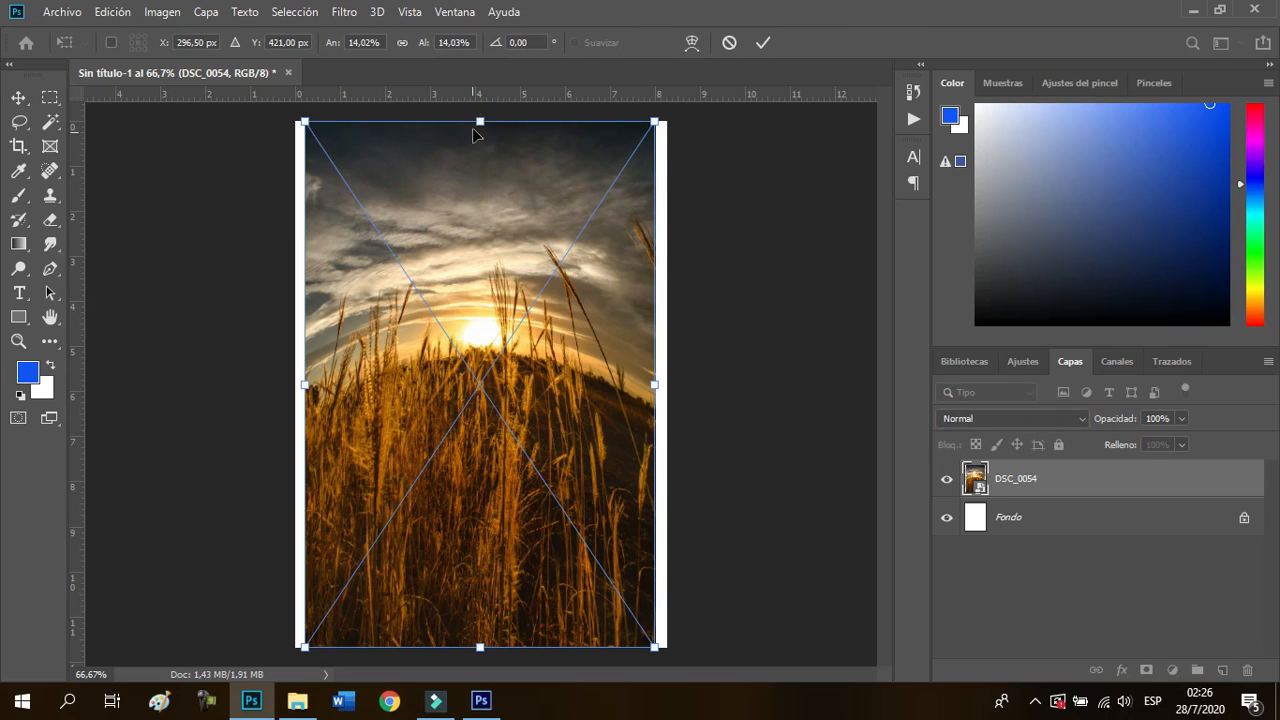
pyautogui.rightClick(479, 121)
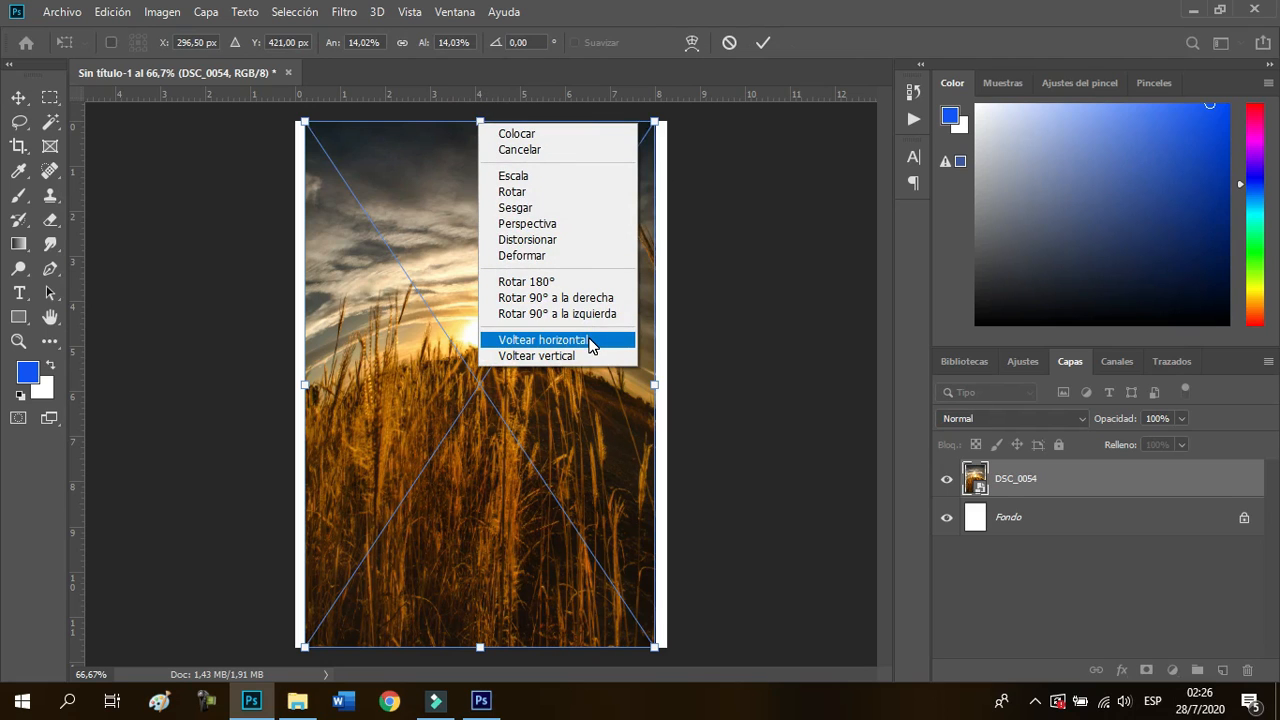
pyautogui.click(543, 340)
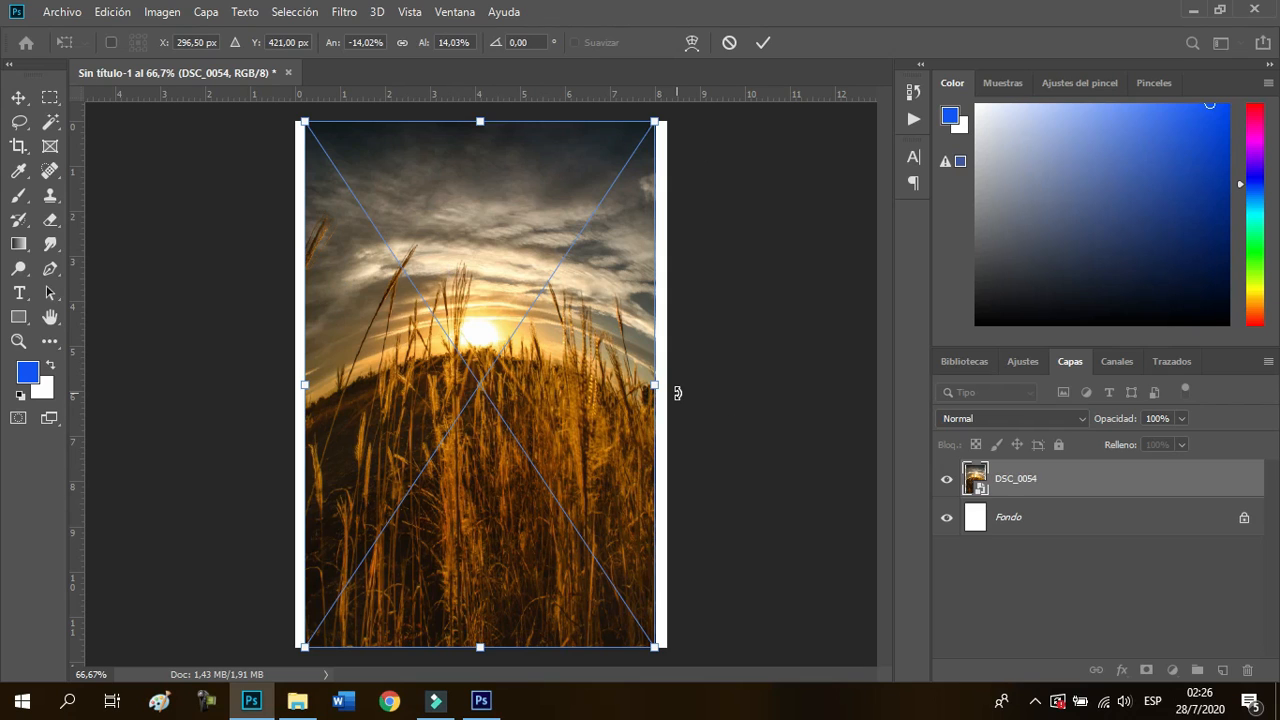
pyautogui.press('Return')
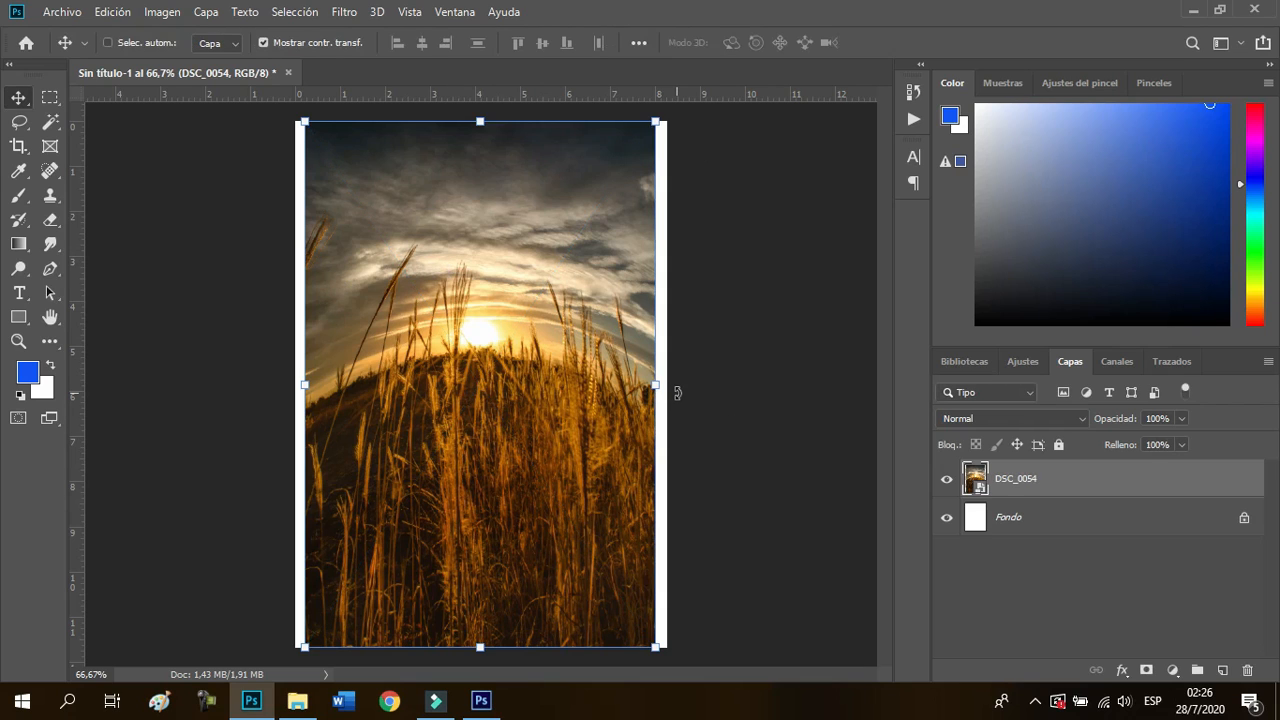
pyautogui.hotkey('ctrl', 'z')
pyautogui.hotkey('ctrl', 'z')
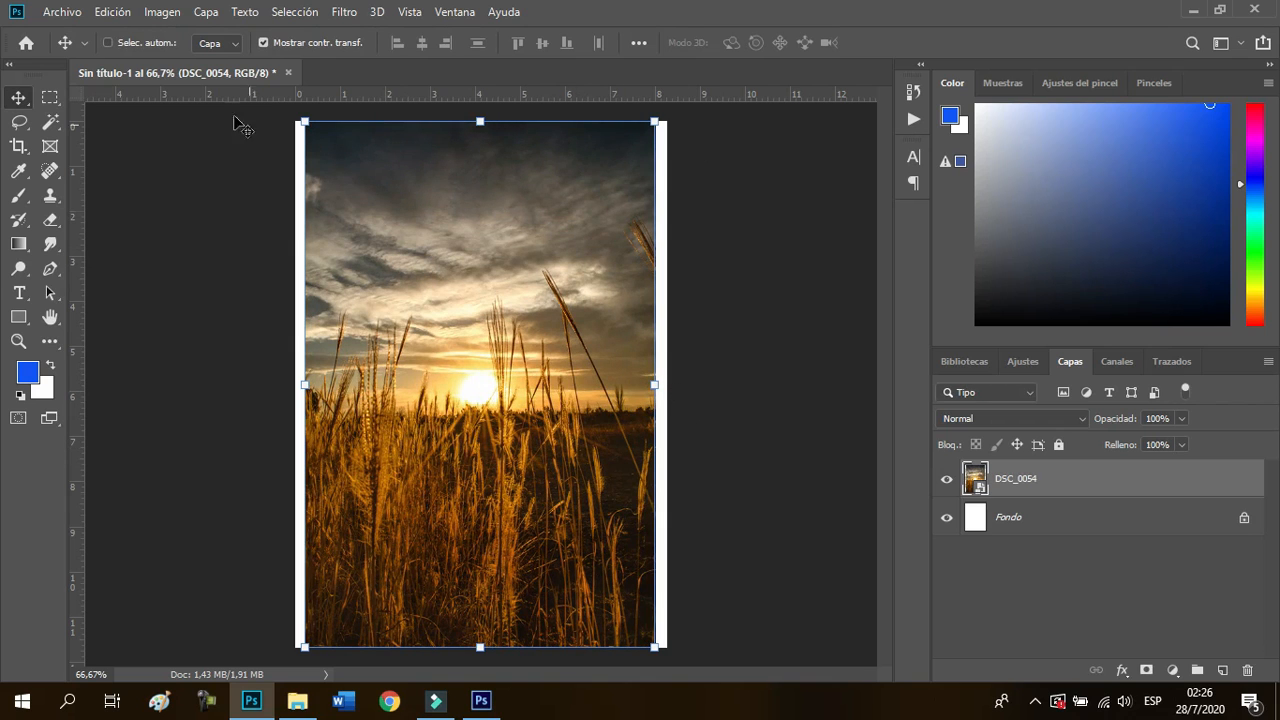
# Try out the Move tool by shifting the placed photo on the page
pyautogui.rightClick(30, 107)
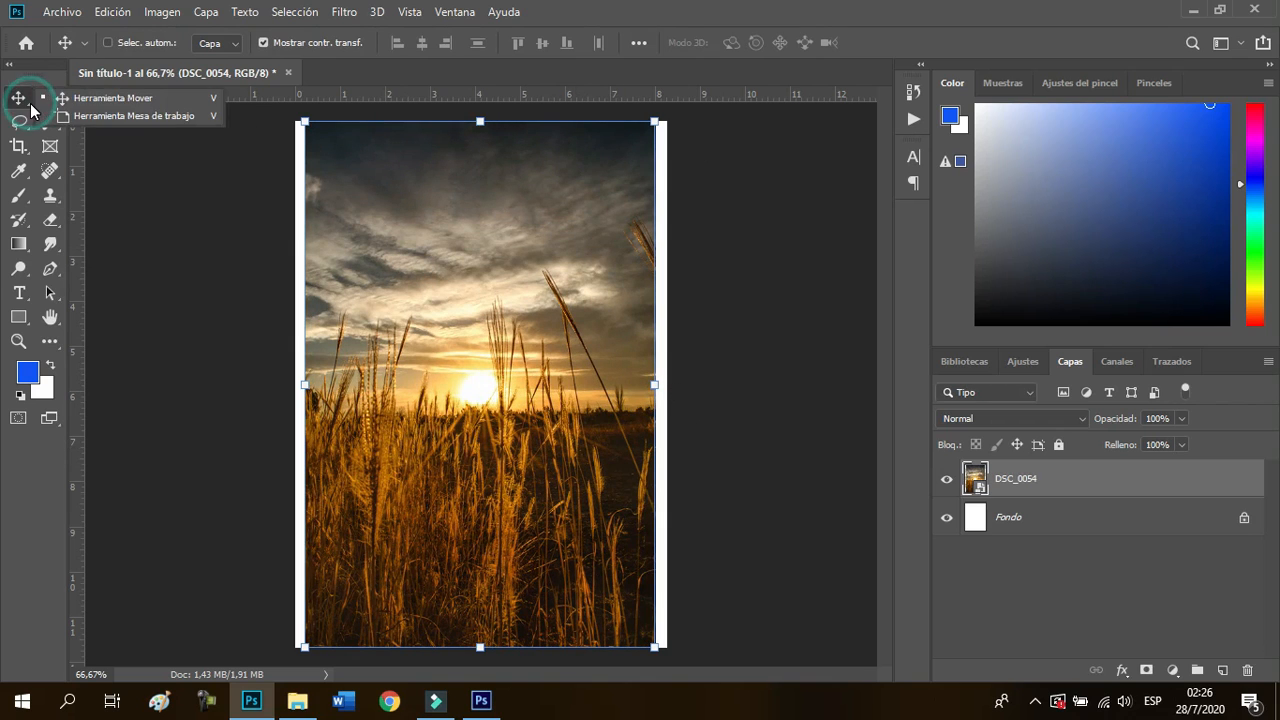
pyautogui.click(20, 100)
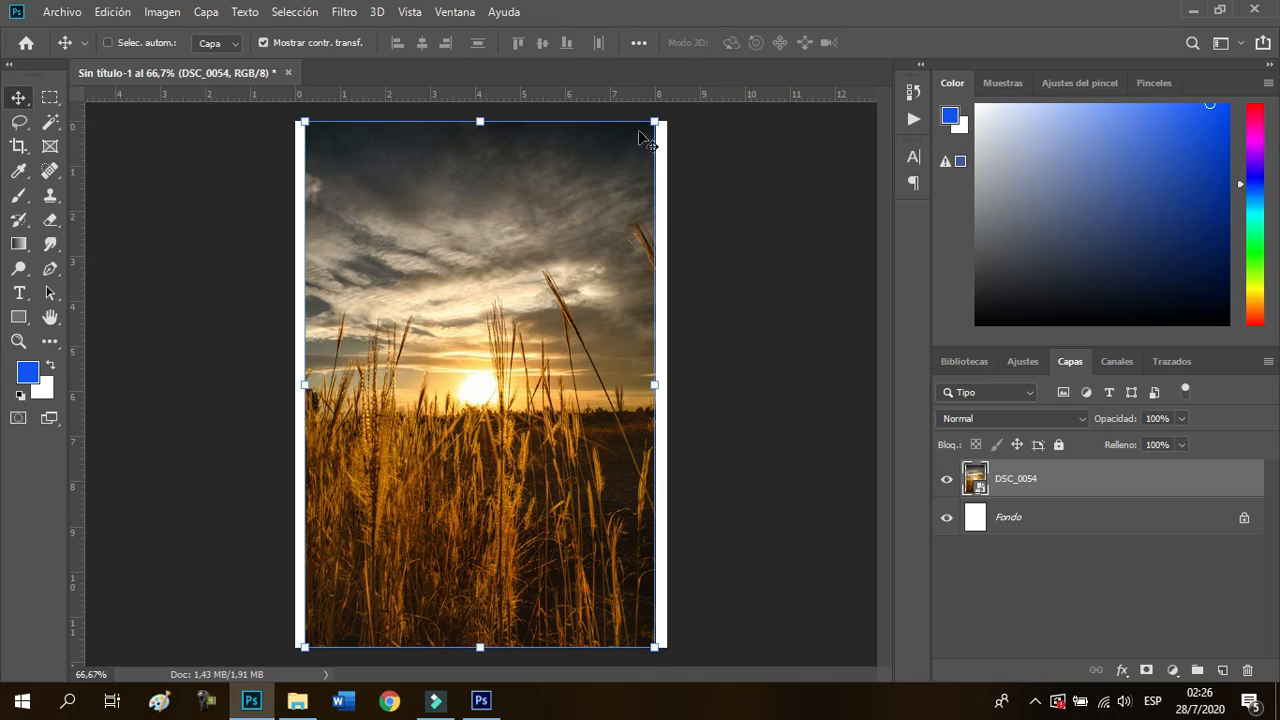
pyautogui.moveTo(458, 420)
pyautogui.mouseDown()
pyautogui.moveTo(443, 406)
pyautogui.moveTo(530, 386)
pyautogui.moveTo(437, 414)
pyautogui.moveTo(452, 416)
pyautogui.mouseUp()
# Activate the Rectangular Marquee tool and bring up the marquee tool variants
pyautogui.click(49, 100)
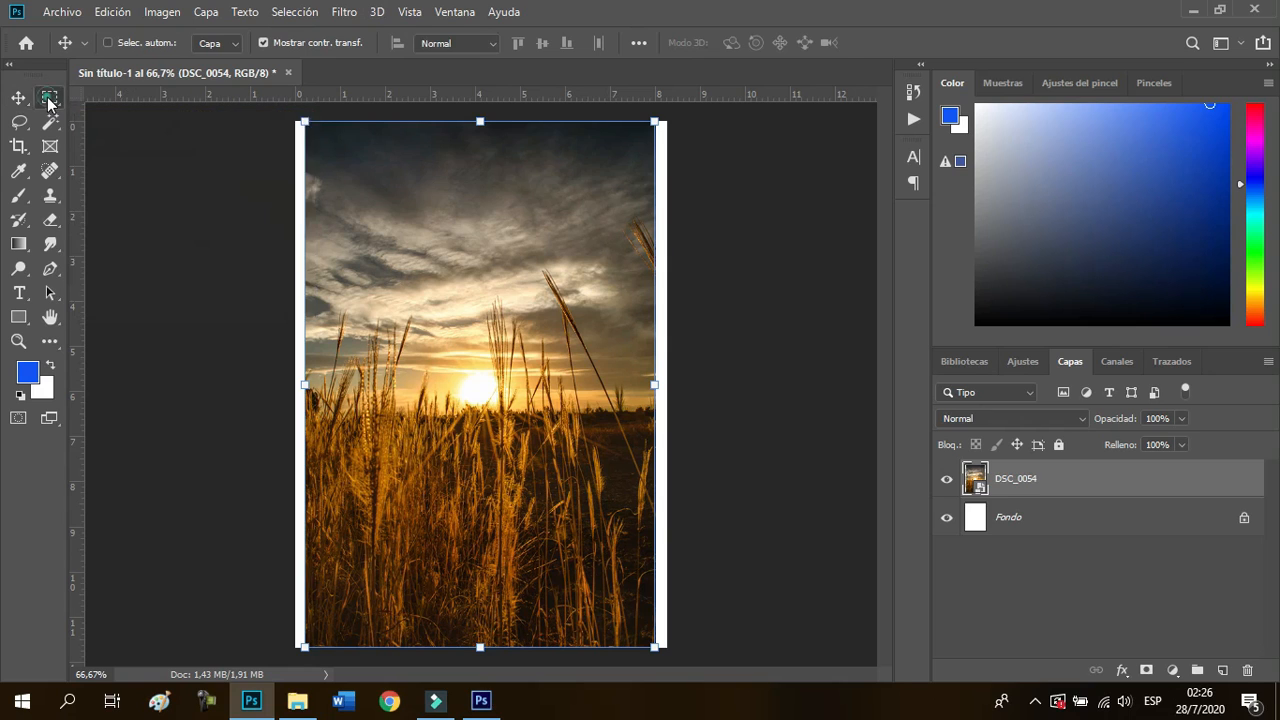
pyautogui.click(50, 100)
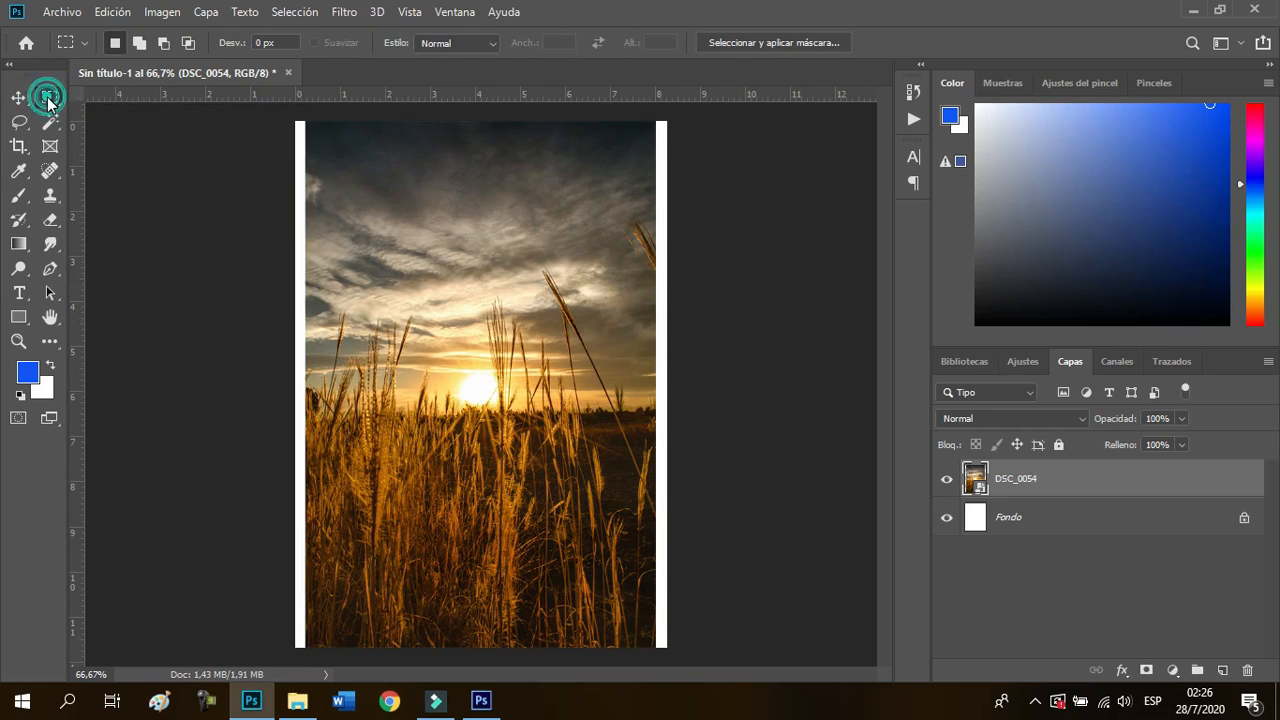
pyautogui.click(189, 99)
pyautogui.click(53, 98)
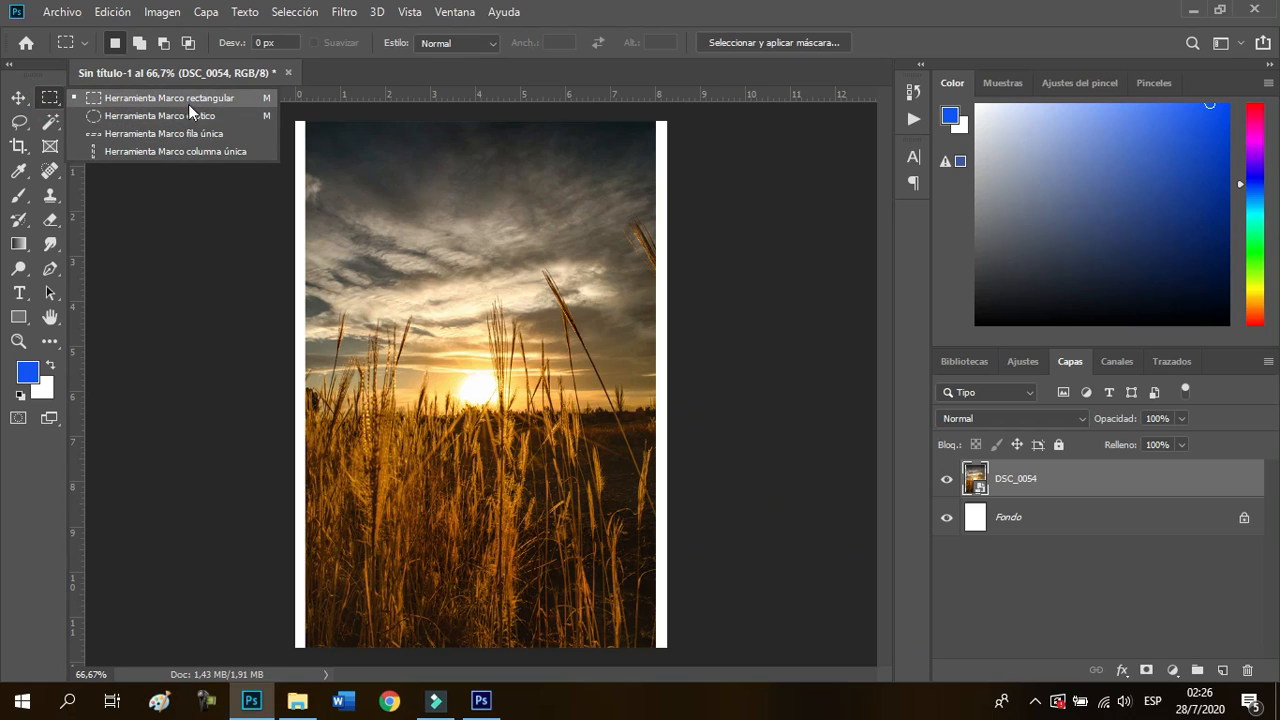
# Try the Rectangular Marquee tool by selecting the upper part of the photo, clearing the selection, and marking out another rectangle
pyautogui.click(189, 103)
pyautogui.moveTo(301, 121); pyautogui.dragTo(723, 409)
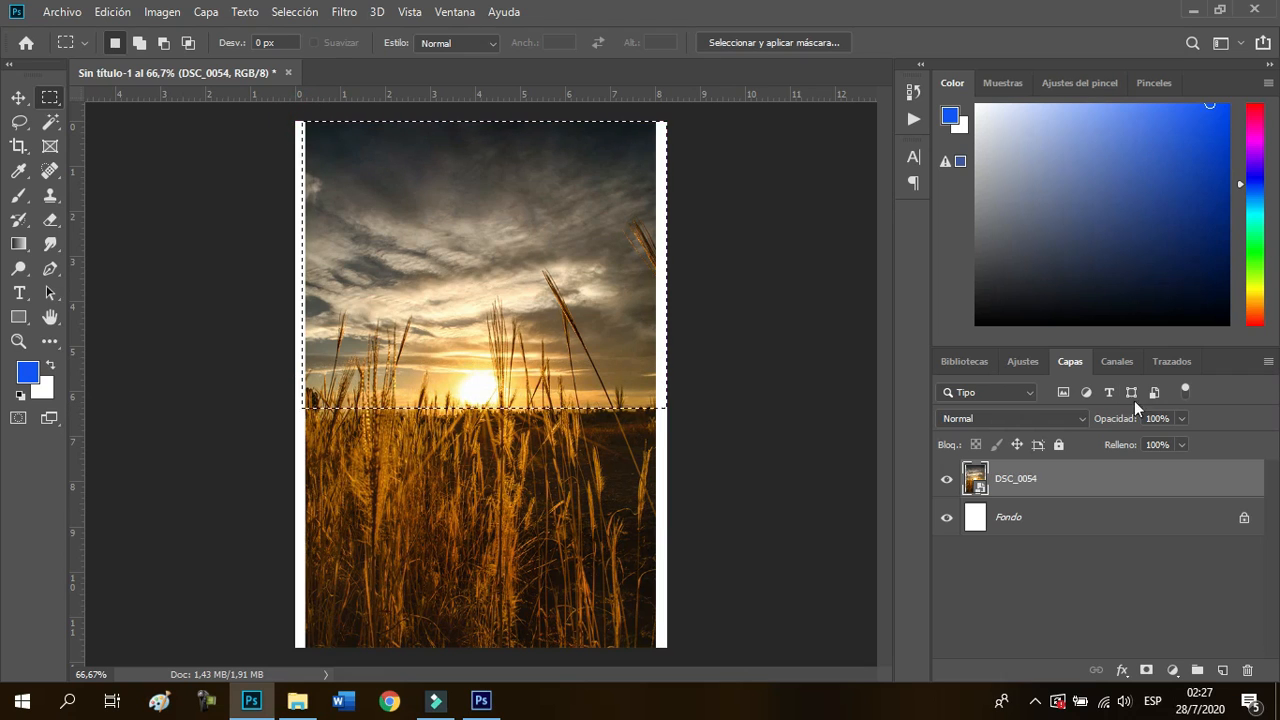
pyautogui.click(59, 101)
pyautogui.click(386, 478)
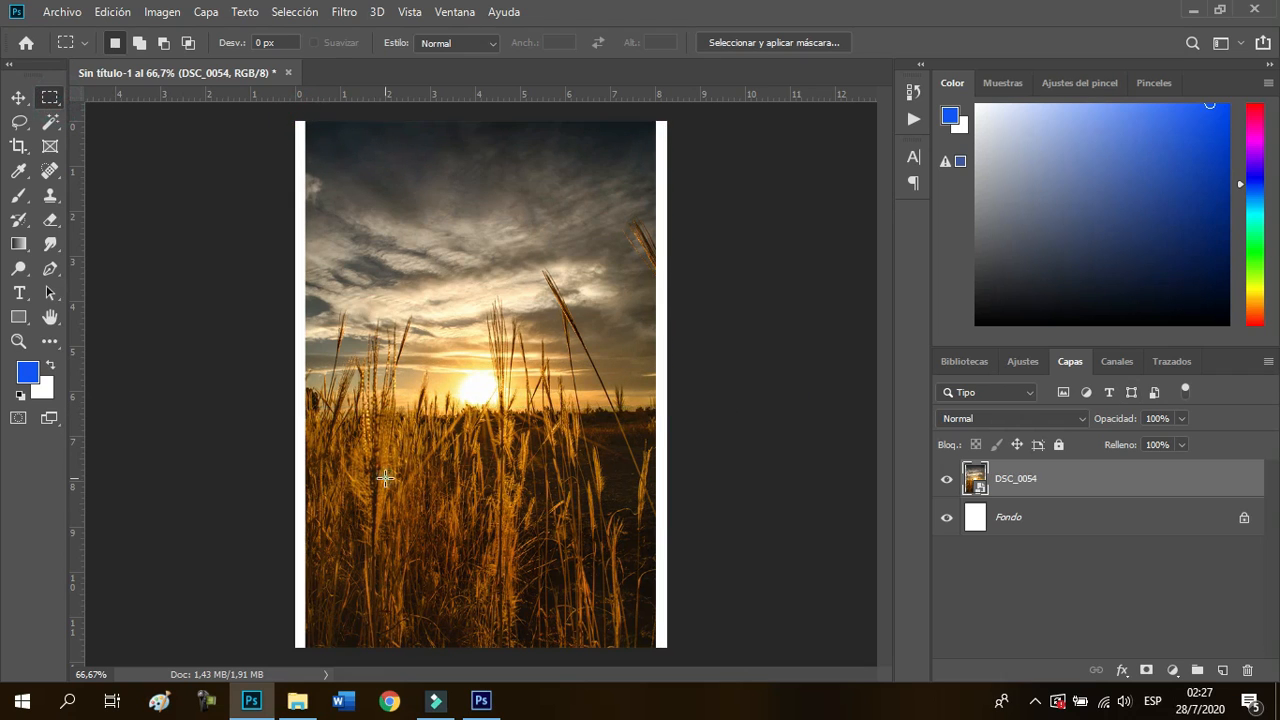
pyautogui.moveTo(445, 545); pyautogui.dragTo(576, 305)
# Try the Elliptical Marquee tool by selecting a nearly circular area of the sky and sun, and clear the selection
pyautogui.click(50, 96)
pyautogui.click(110, 106)
pyautogui.moveTo(457, 537); pyautogui.dragTo(512, 412)
pyautogui.moveTo(350, 165); pyautogui.dragTo(627, 427)
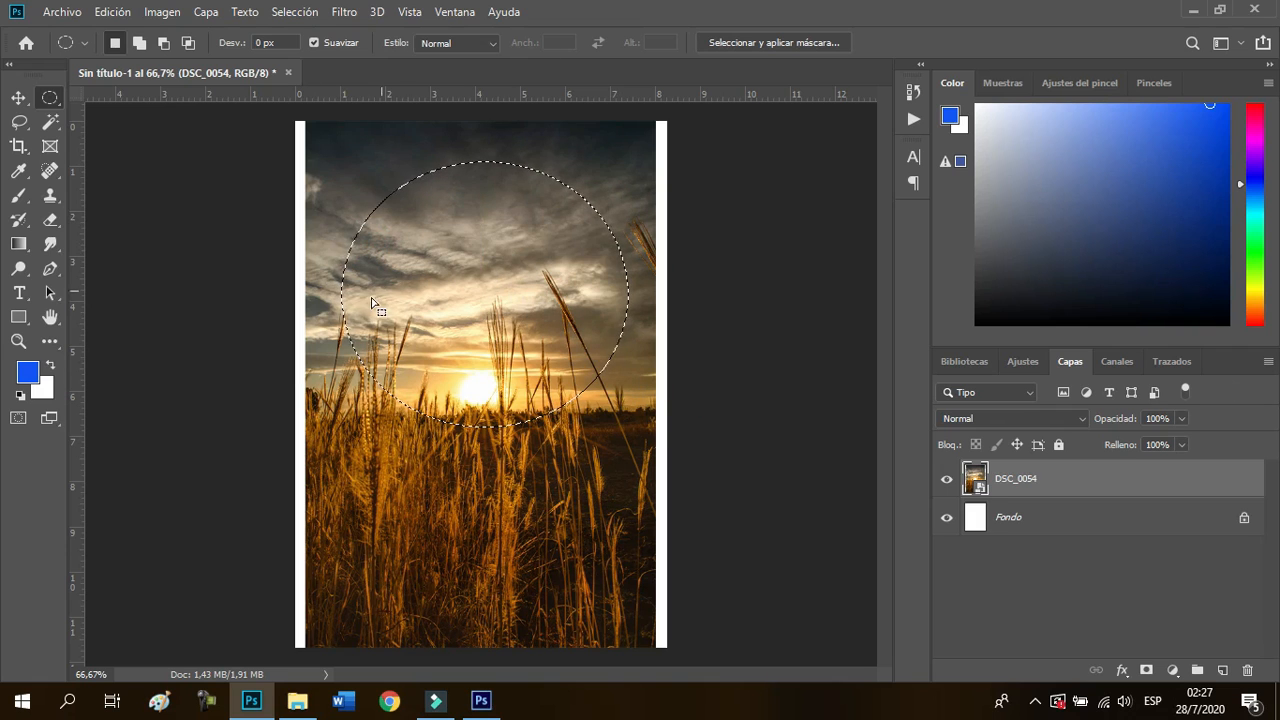
pyautogui.click(346, 297)
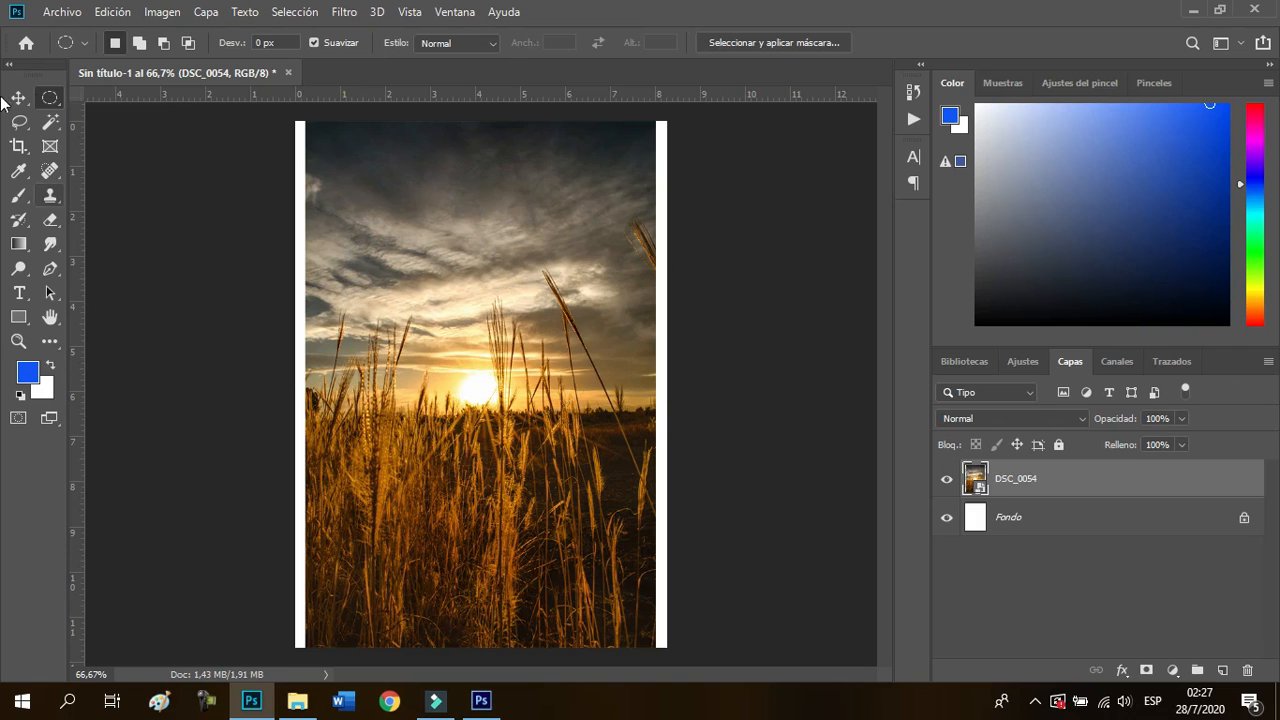
# Delete the placed photo layer DSC_0054, leaving only the blank Fondo layer
pyautogui.click(50, 121)
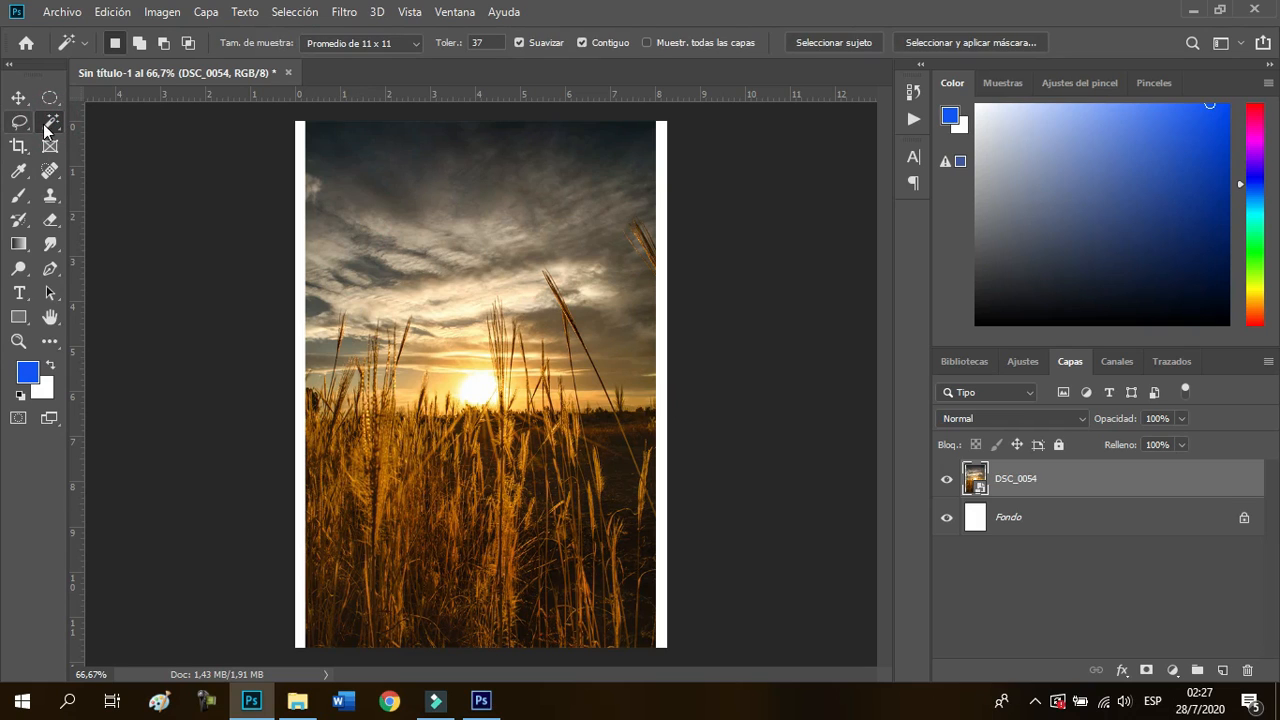
pyautogui.click(56, 100)
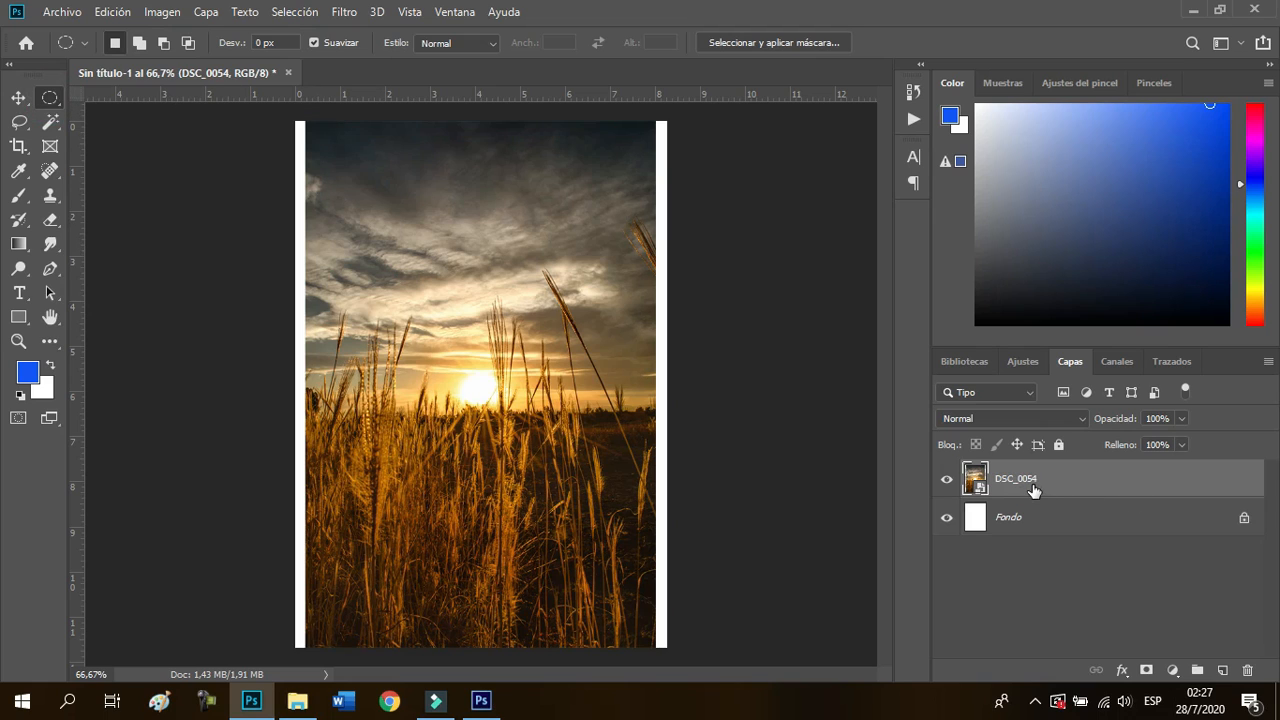
pyautogui.moveTo(1033, 490); pyautogui.dragTo(1248, 671)
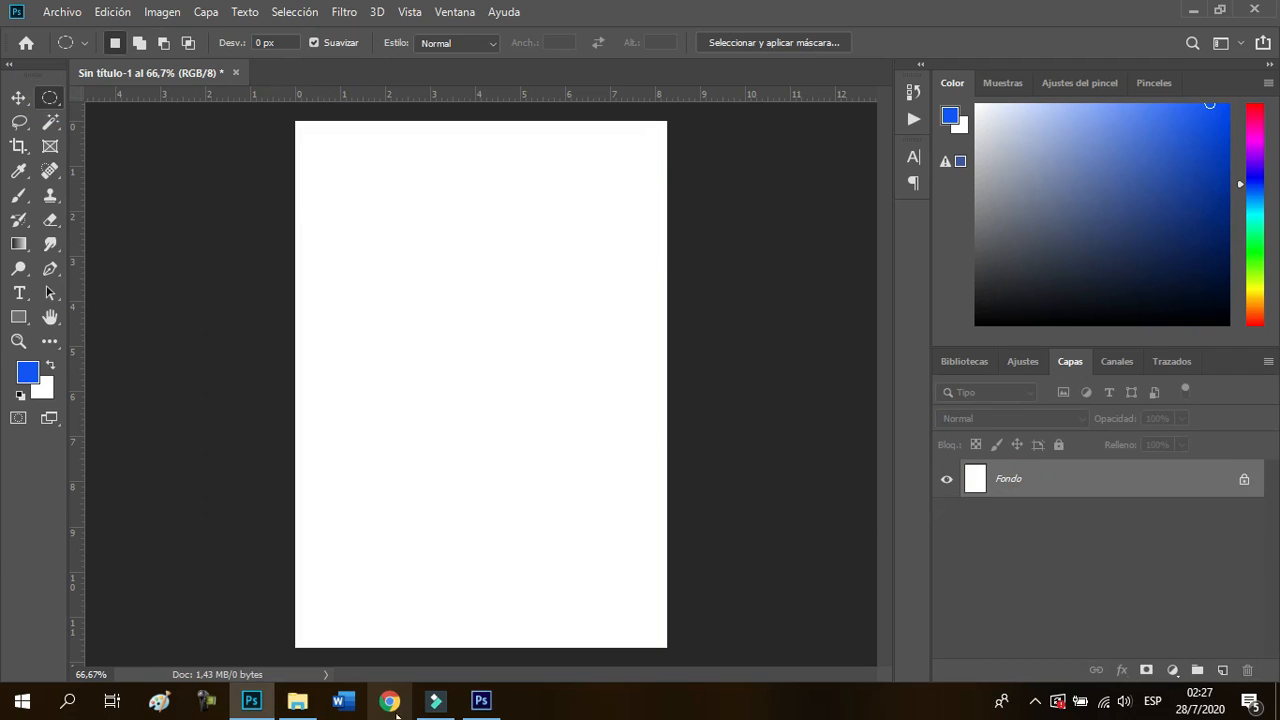
# Switch to the Rectangular Marquee tool, minimize the window to the desktop, and restore the document
pyautogui.moveTo(430, 699)
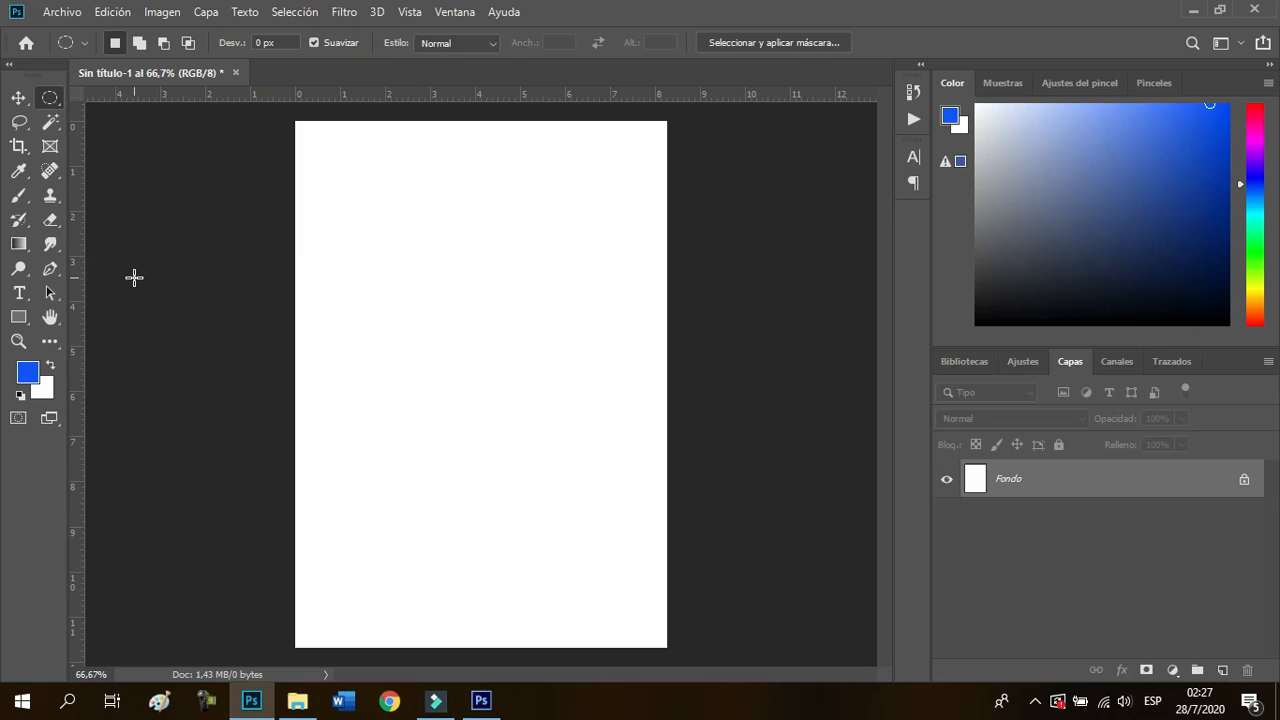
pyautogui.rightClick(50, 97)
pyautogui.click(100, 103)
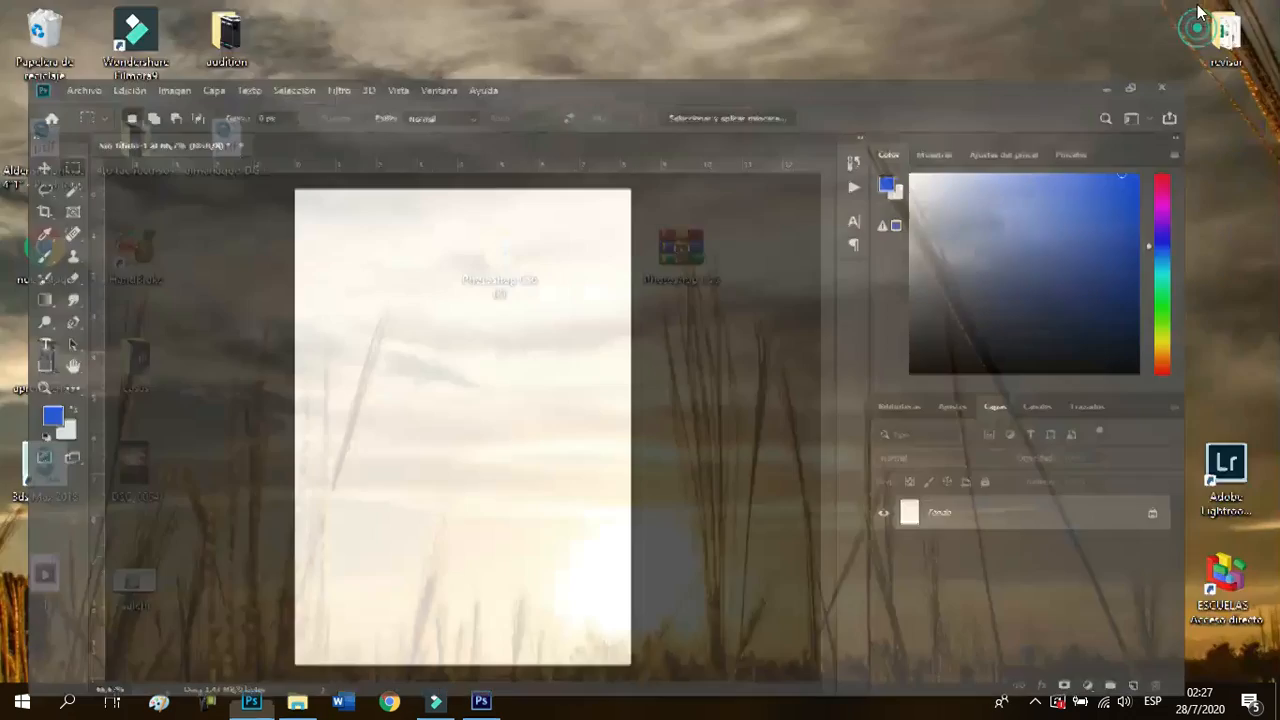
pyautogui.click(1193, 10)
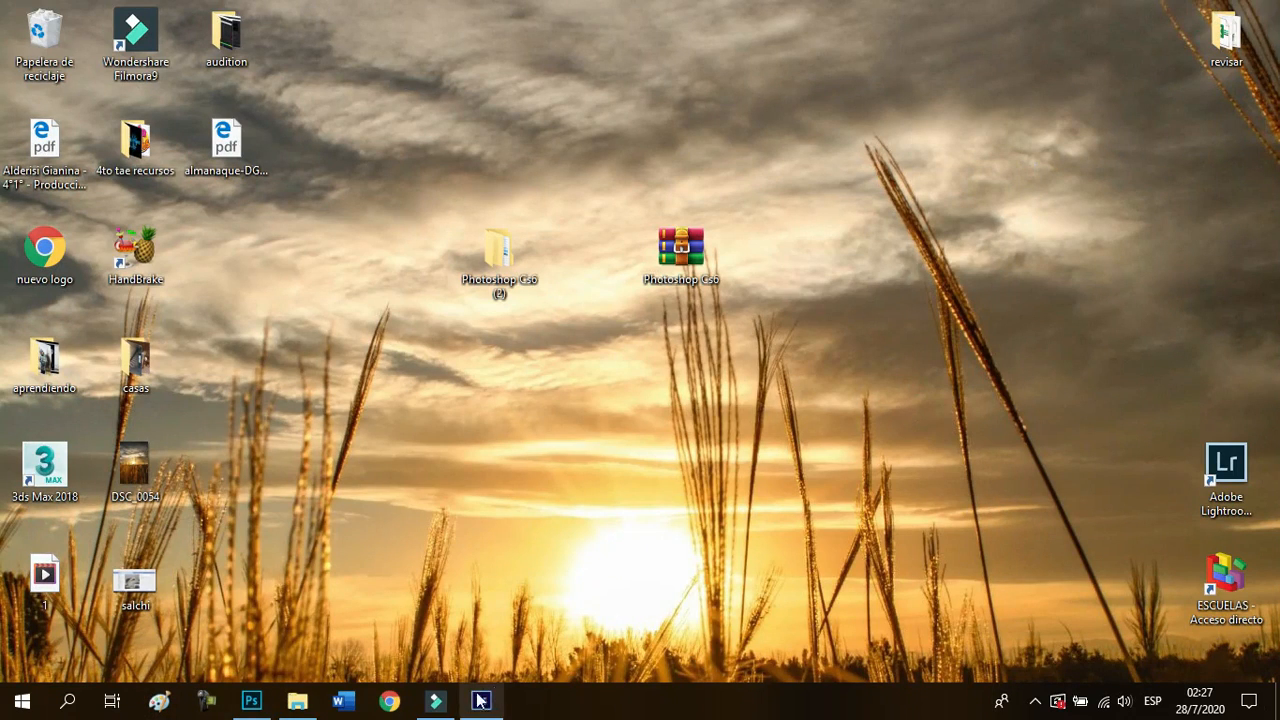
pyautogui.click(252, 703)
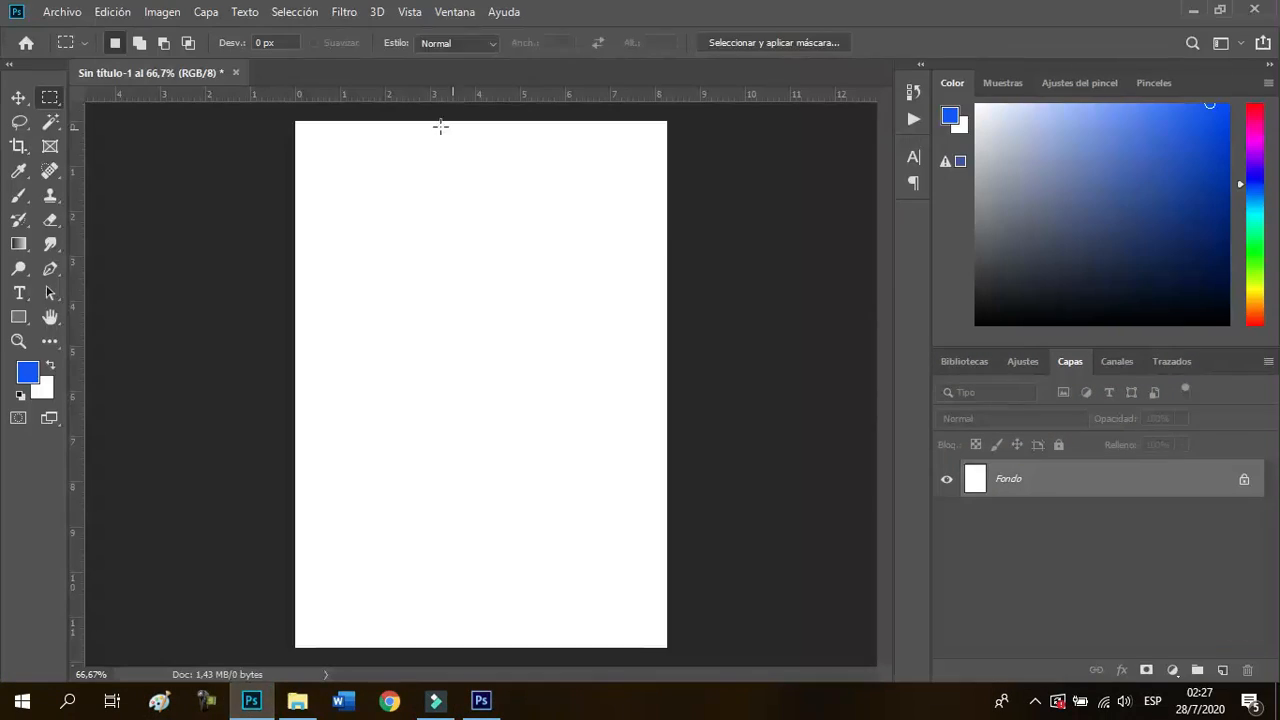
# Try the Lasso tool by outlining a freehand shape on the blank page, and clear the selection
pyautogui.click(20, 121)
pyautogui.moveTo(438, 424)
pyautogui.mouseDown()
pyautogui.moveTo(377, 204)
pyautogui.moveTo(485, 221)
pyautogui.moveTo(584, 367)
pyautogui.moveTo(590, 481)
pyautogui.moveTo(527, 561)
pyautogui.moveTo(423, 507)
pyautogui.moveTo(452, 442)
pyautogui.mouseUp()
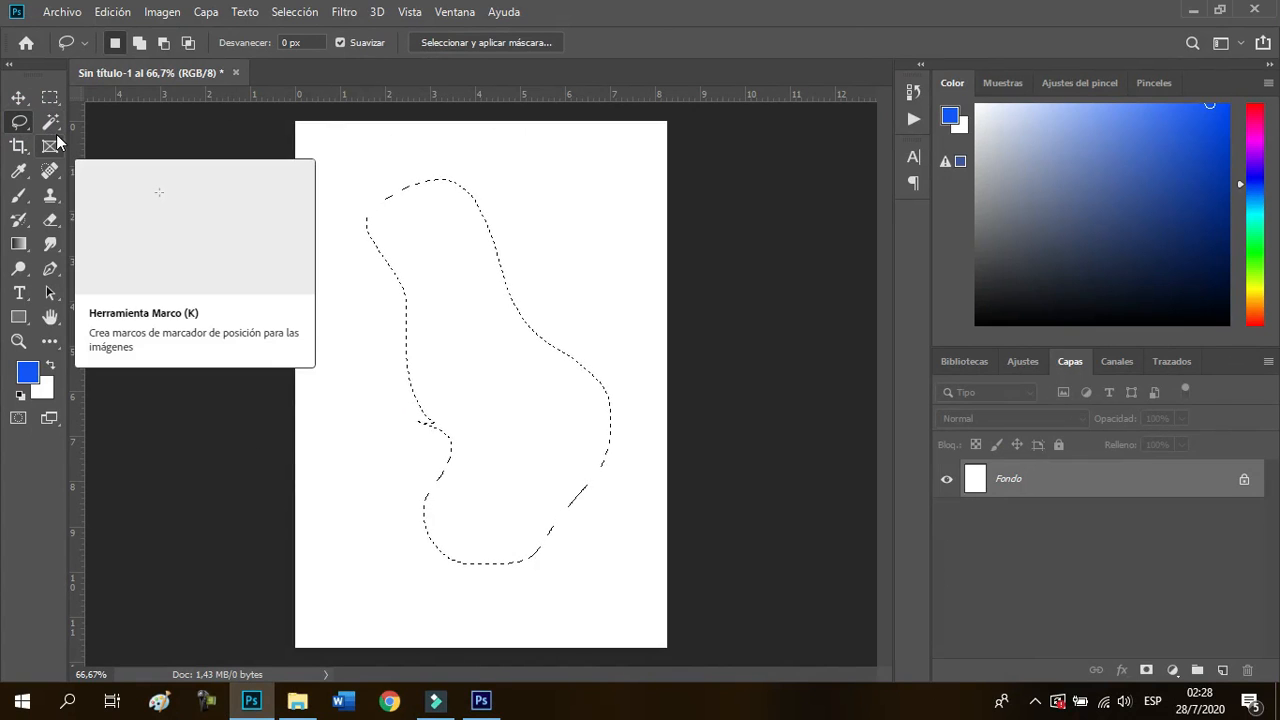
pyautogui.click(457, 194)
# Outline a closed seven-point selection on the blank page with the Polygonal Lasso tool
pyautogui.click(22, 116)
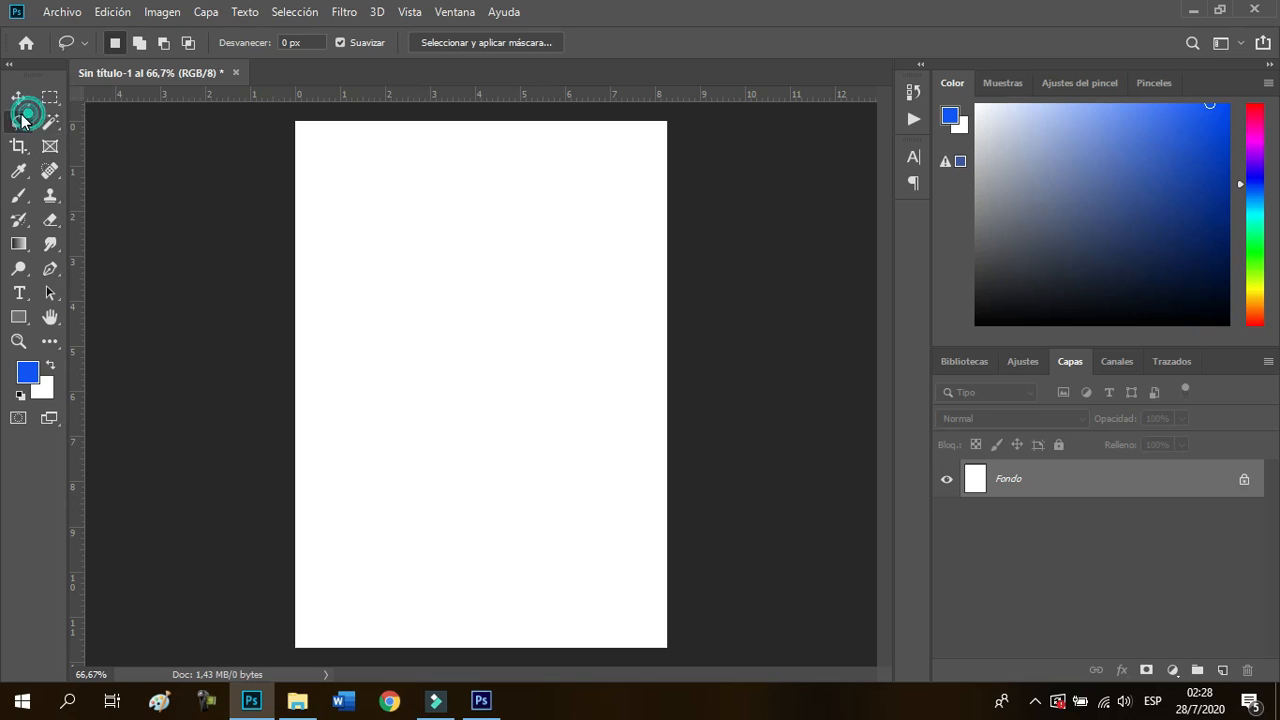
pyautogui.click(89, 141)
pyautogui.click(364, 209)
pyautogui.click(550, 168)
pyautogui.click(607, 419)
pyautogui.click(438, 531)
pyautogui.click(459, 283)
pyautogui.click(379, 328)
pyautogui.click(364, 209)
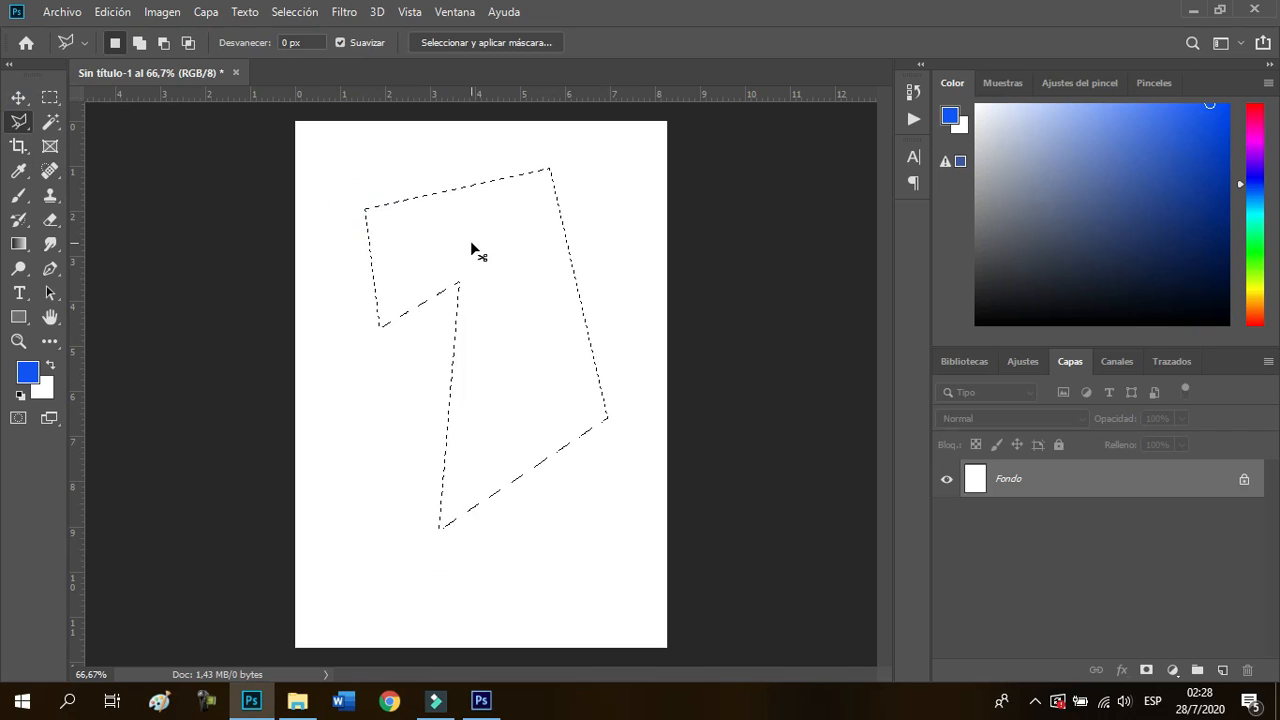
# Trace a closed irregular selection on the blank page with the Magnetic Lasso tool, and deselect it
pyautogui.click(18, 121)
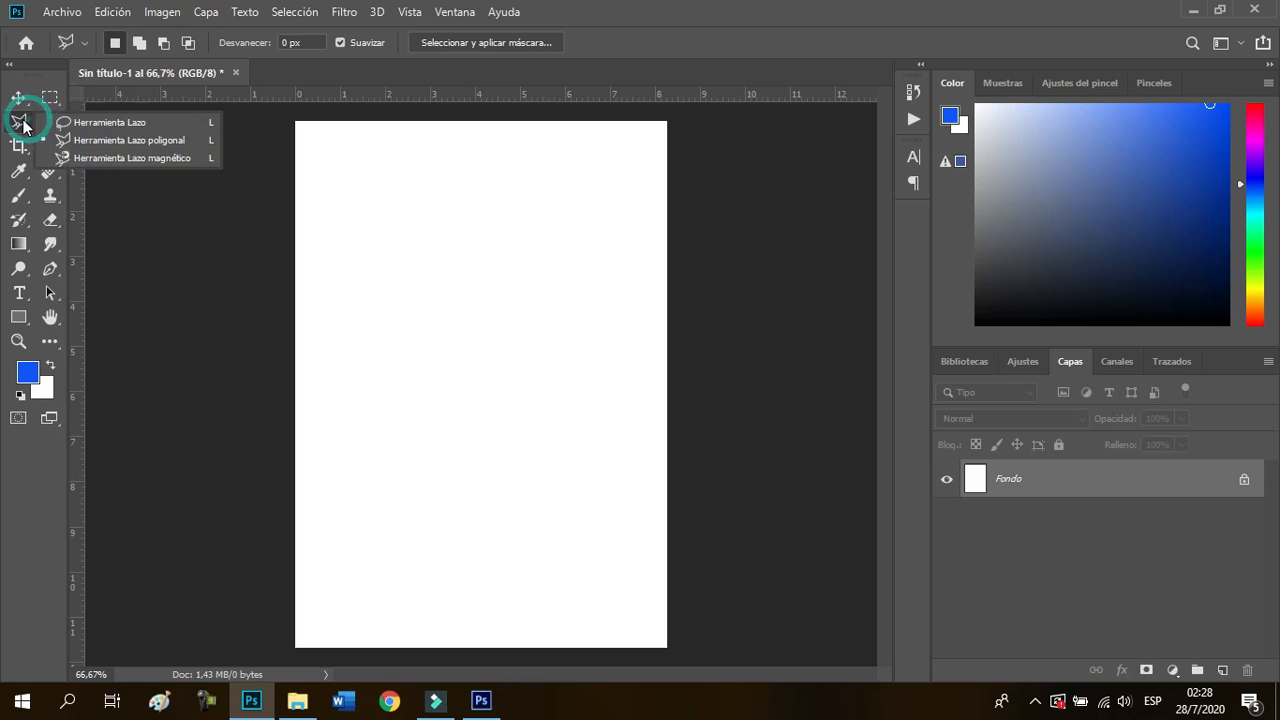
pyautogui.click(90, 163)
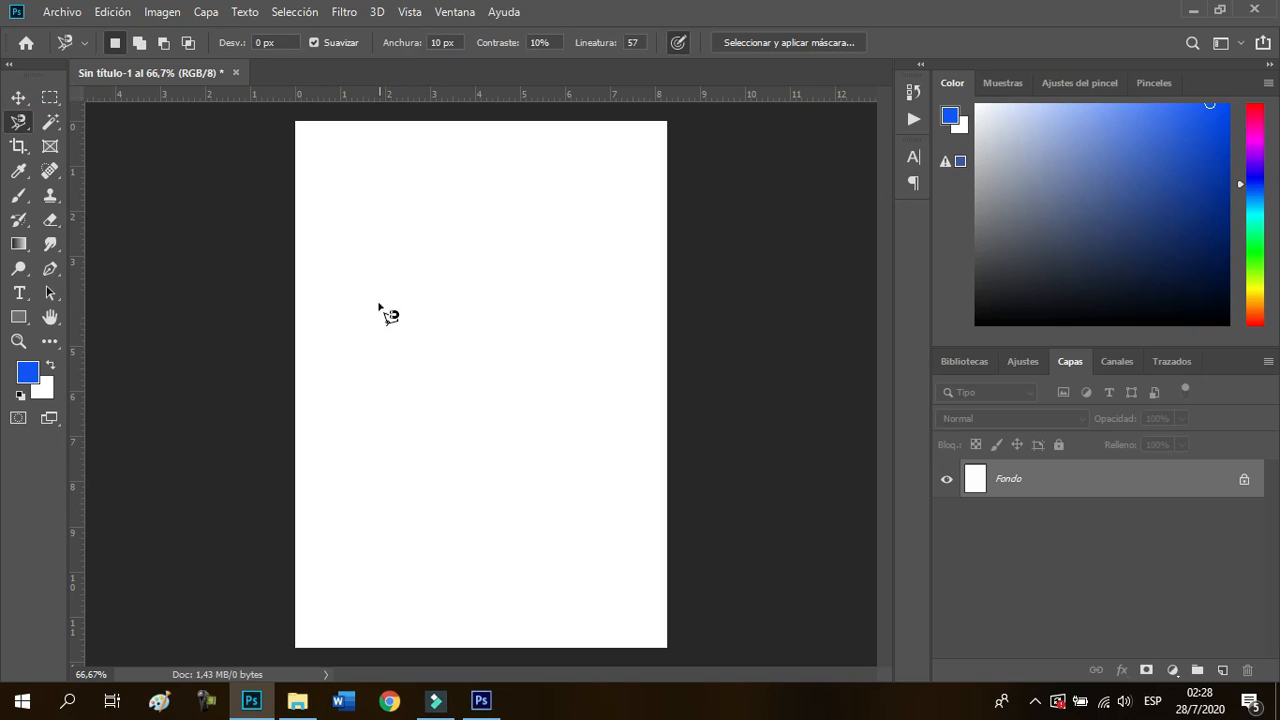
pyautogui.click(352, 350)
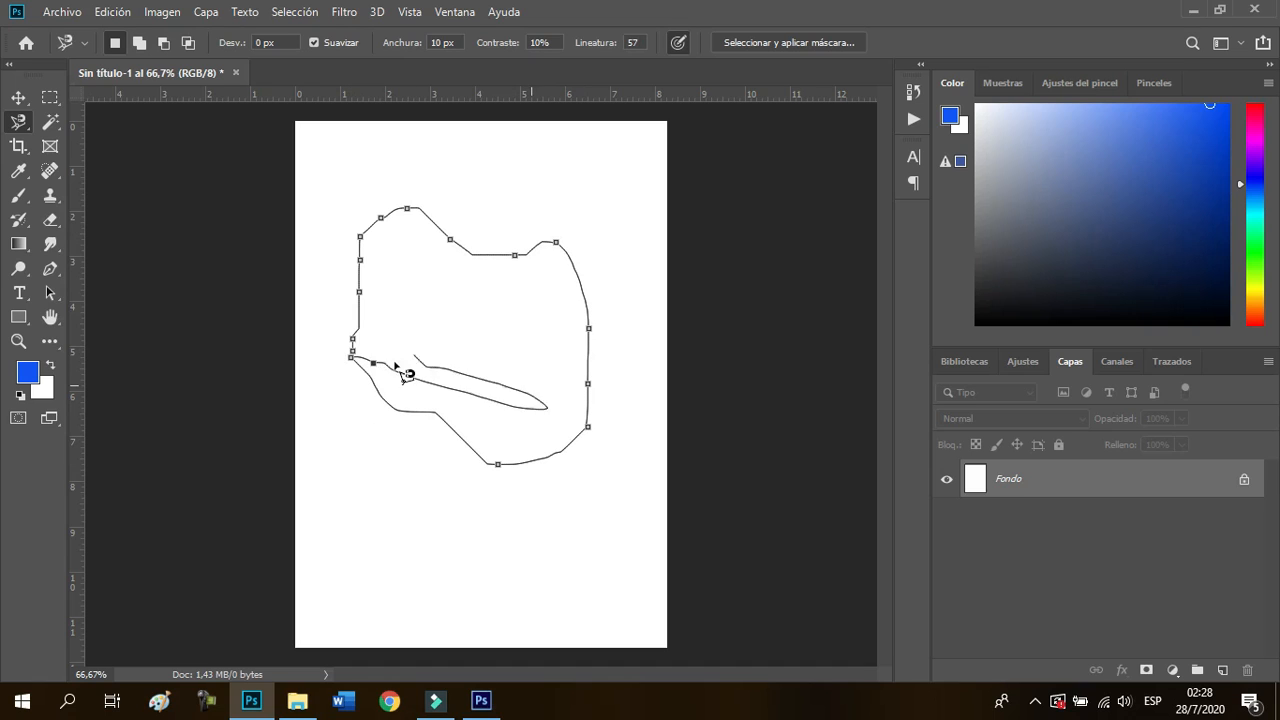
pyautogui.click(352, 352)
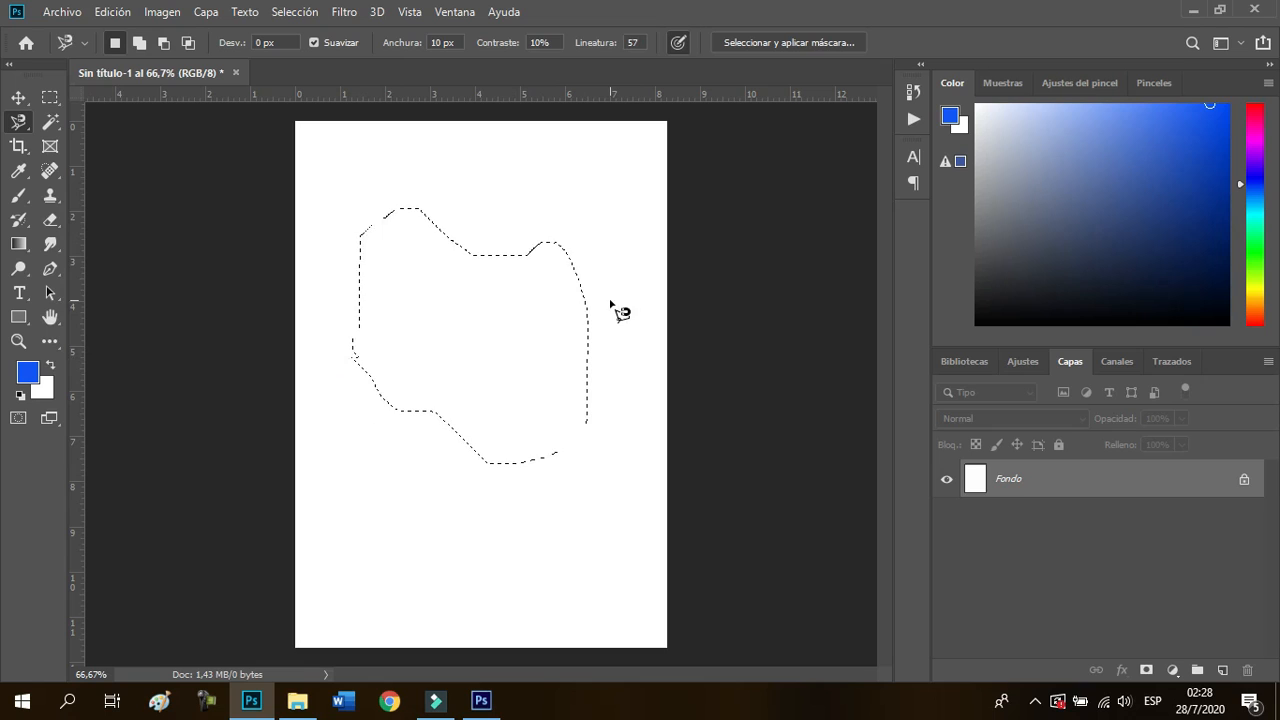
pyautogui.hotkey('ctrl', 'd')
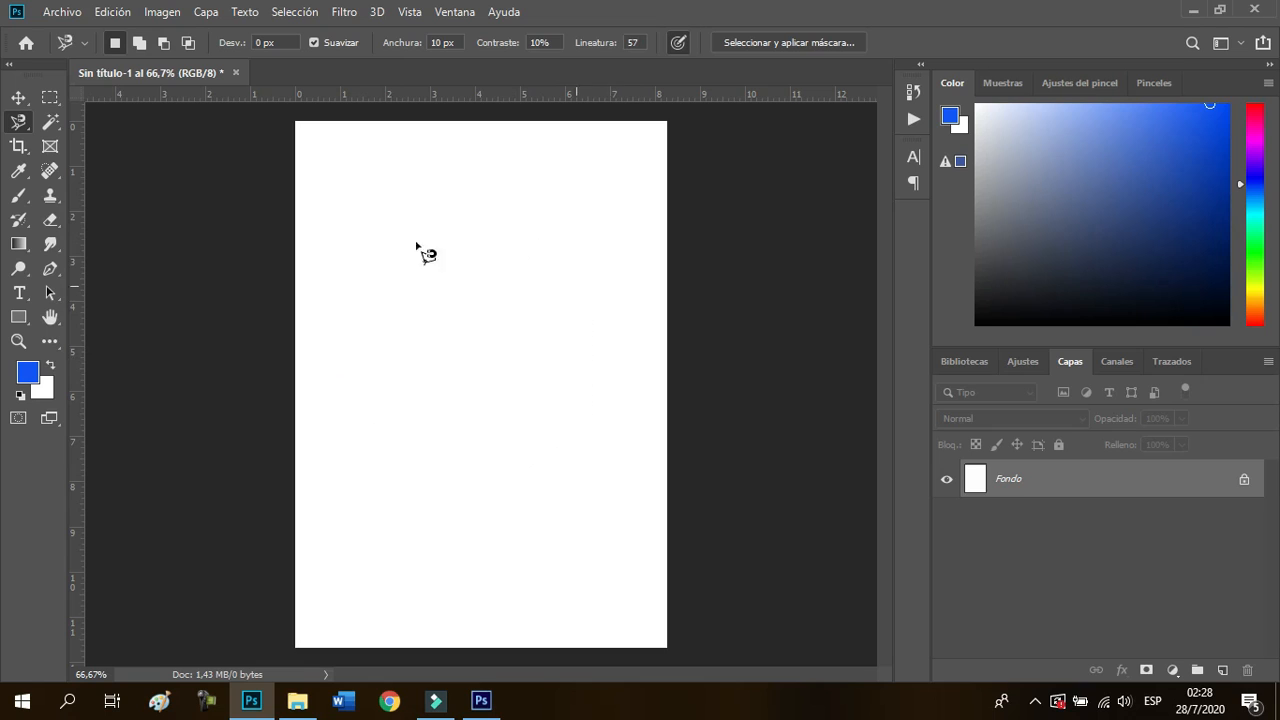
# Activate the Quick Selection tool, and bring a green WhatsApp logo from Chrome into the document as a new layer
pyautogui.click(50, 123)
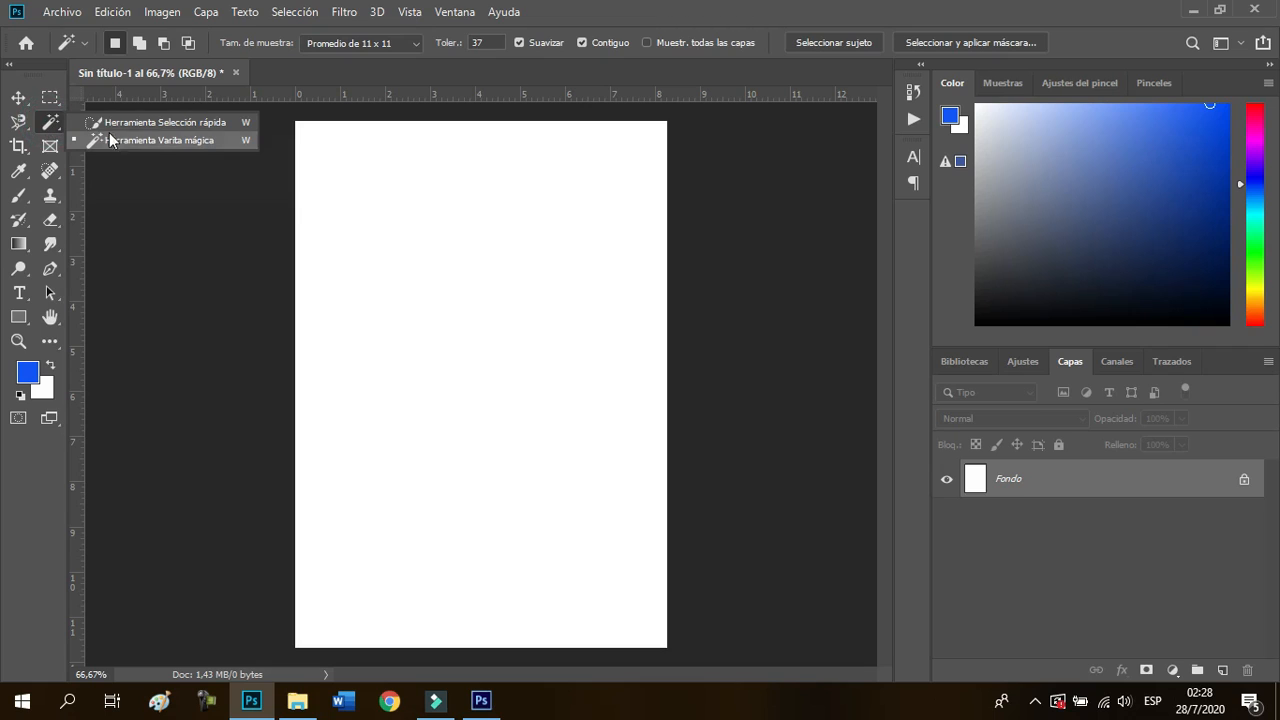
pyautogui.click(215, 129)
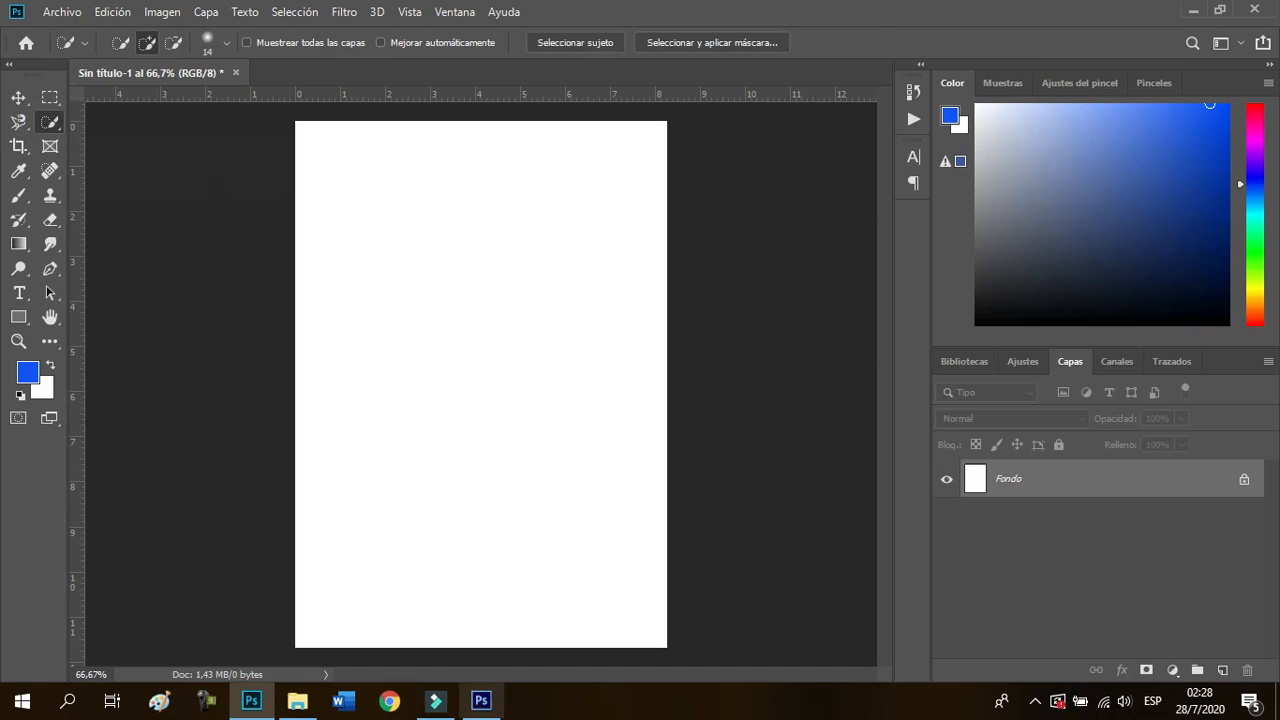
pyautogui.click(396, 700)
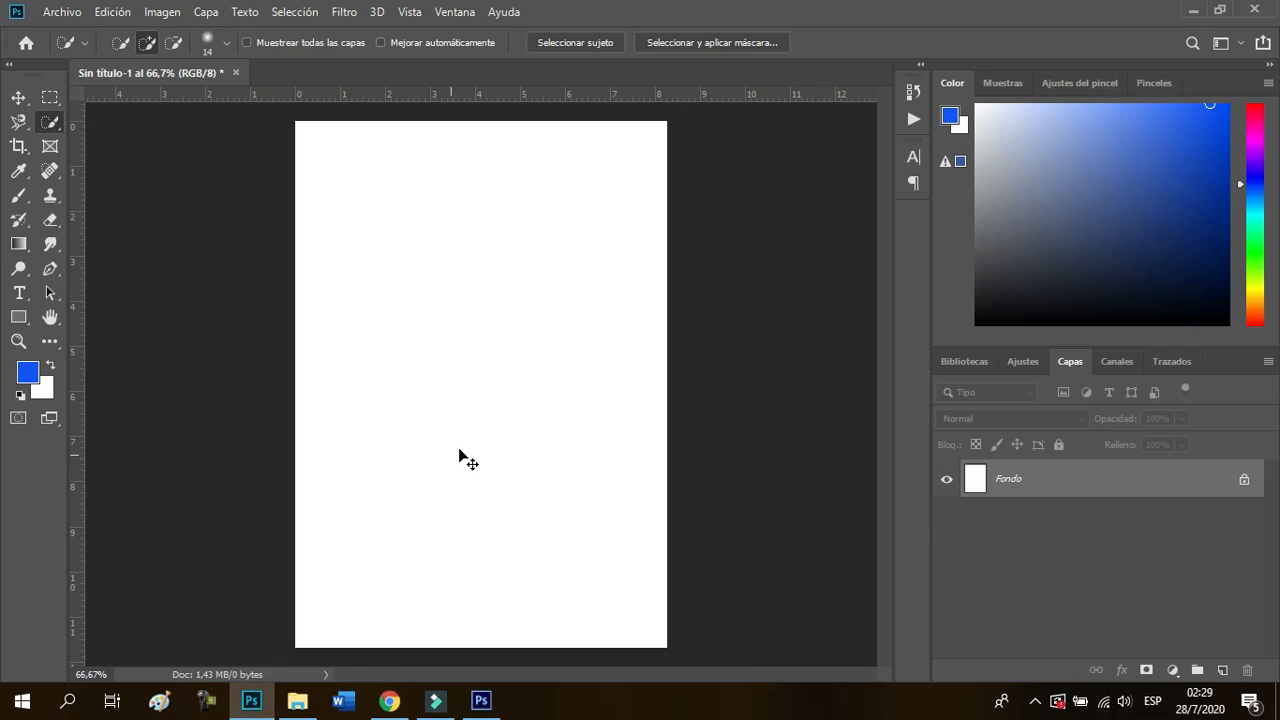
pyautogui.moveTo(459, 449); pyautogui.dragTo(573, 406)
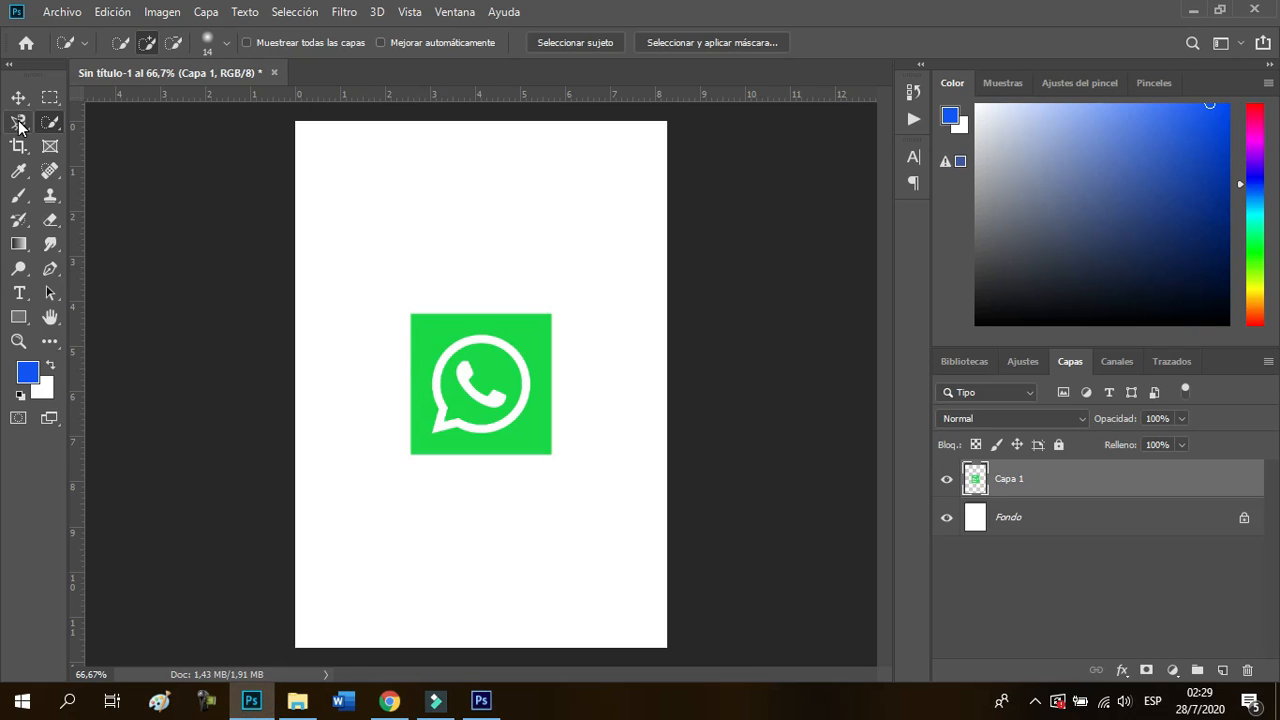
# Select the speech bubble of the WhatsApp logo with a freehand Lasso outline
pyautogui.moveTo(20, 123)
pyautogui.mouseDown()
pyautogui.moveTo(94, 131)
pyautogui.moveTo(120, 118)
pyautogui.mouseUp()
pyautogui.moveTo(425, 440); pyautogui.dragTo(420, 376)
pyautogui.moveTo(514, 331)
pyautogui.mouseDown()
pyautogui.moveTo(543, 389)
pyautogui.moveTo(519, 438)
pyautogui.mouseUp()
pyautogui.moveTo(424, 447); pyautogui.dragTo(425, 441)
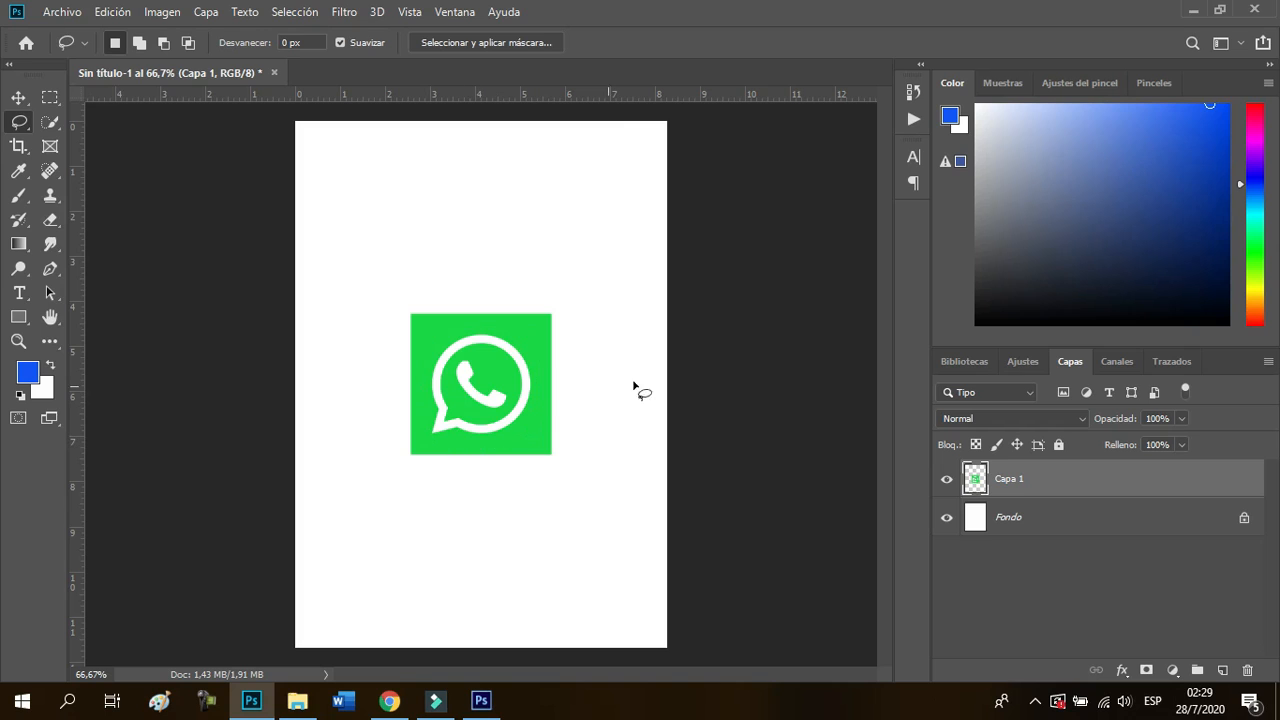
# Try copying the lassoed part of the logo to a new layer twice, undoing each copy
pyautogui.hotkey('ctrl', 'j')
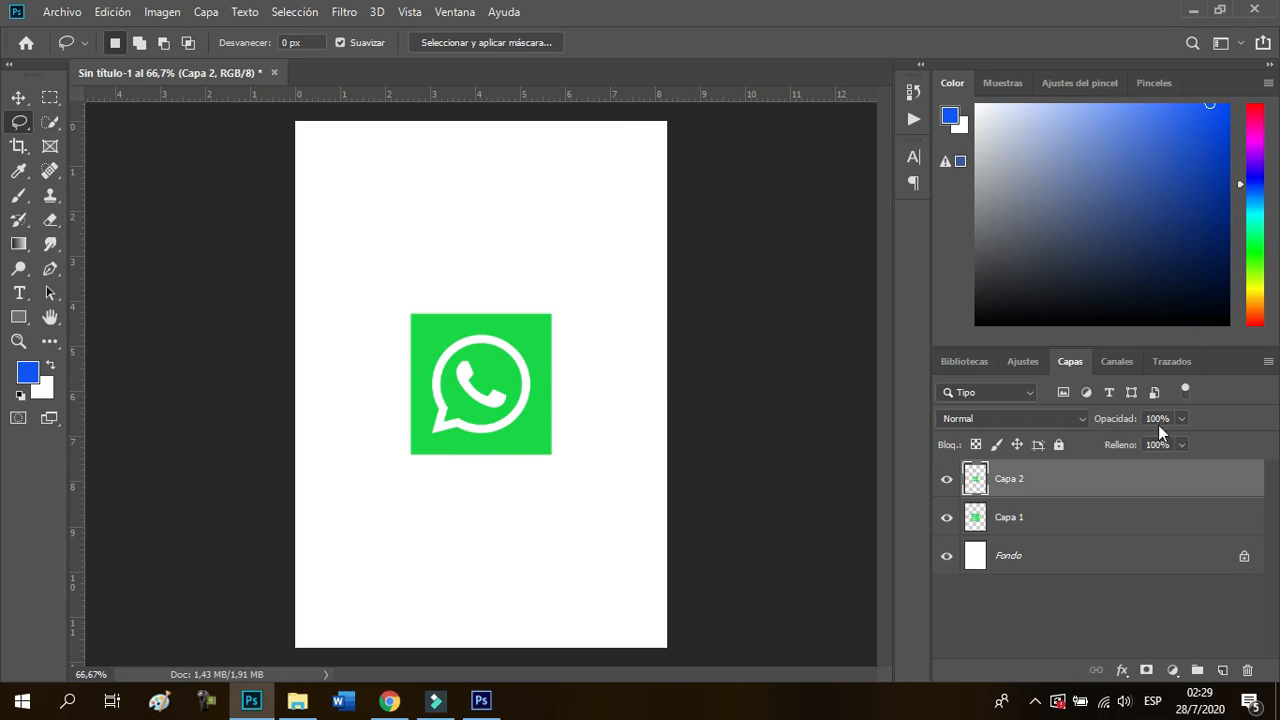
pyautogui.hotkey('ctrl', 'z')
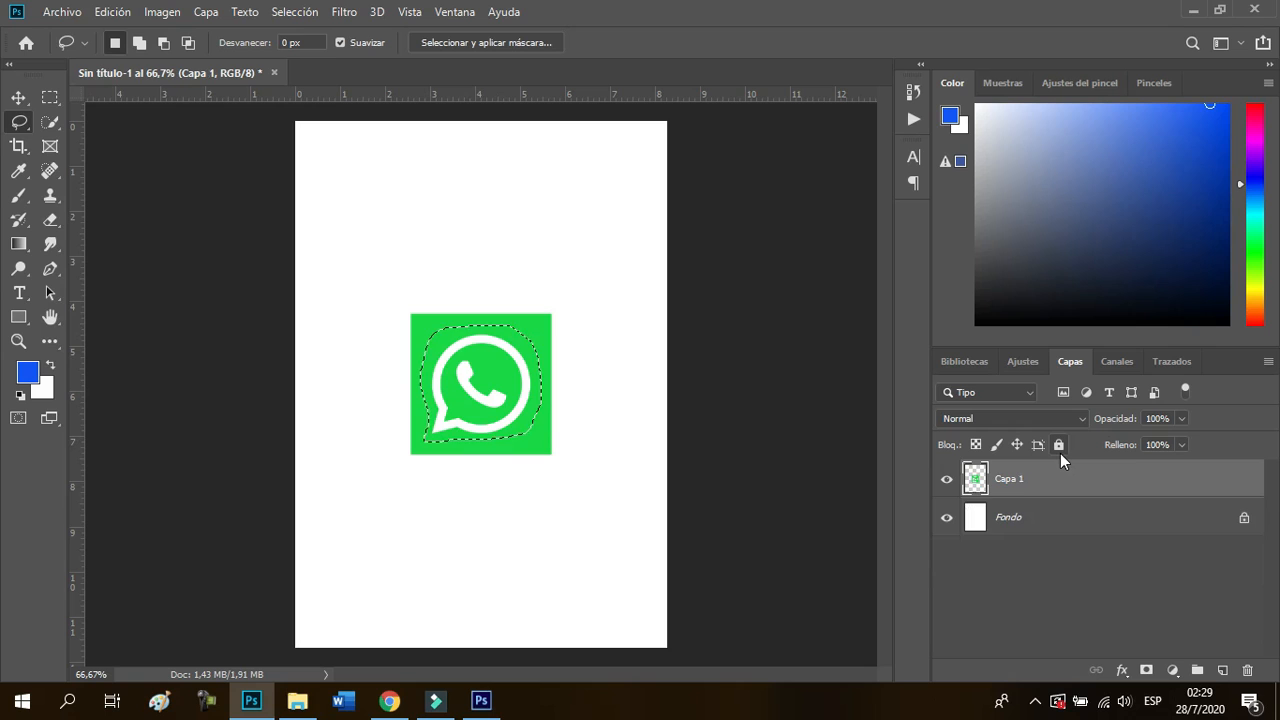
pyautogui.hotkey('ctrl', 'j')
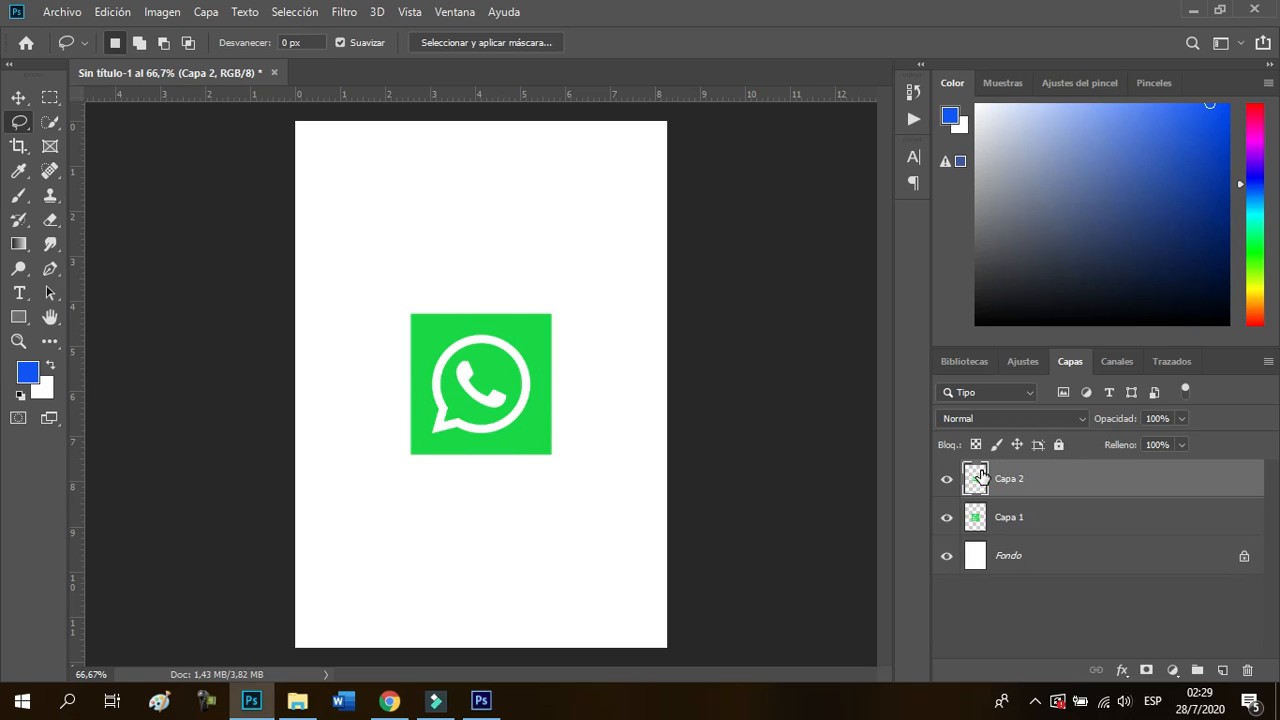
pyautogui.hotkey('ctrl', 'z')
# Clear the freehand selection, and trace the outer edge of the logo's white speech bubble with the Magnetic Lasso tool
pyautogui.click(21, 124)
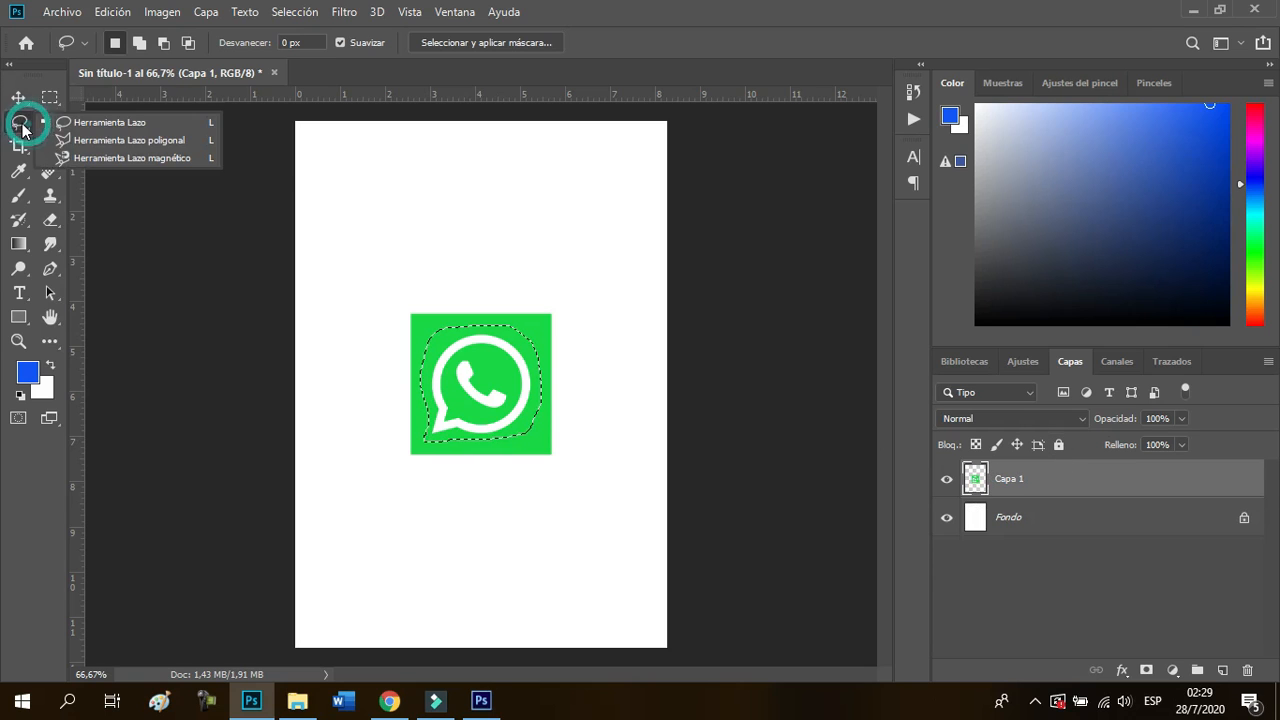
pyautogui.click(108, 158)
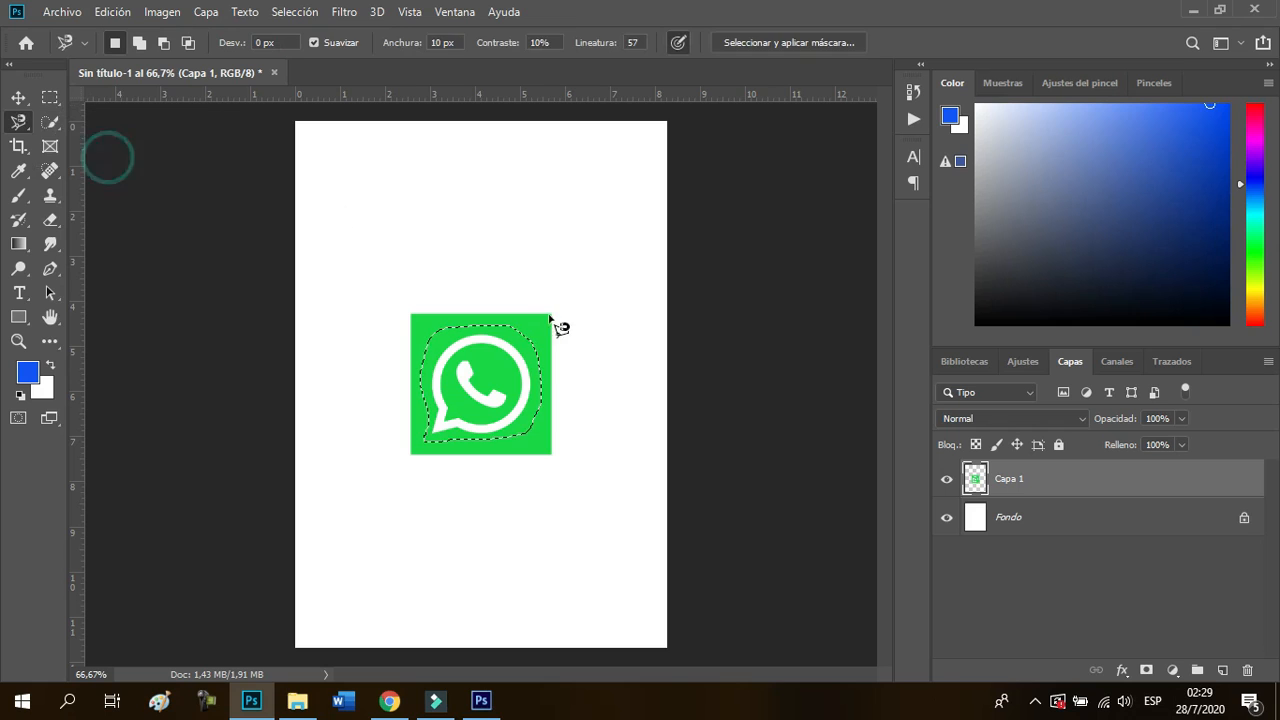
pyautogui.hotkey('ctrl', 'd')
pyautogui.scroll(12, 488, 421)
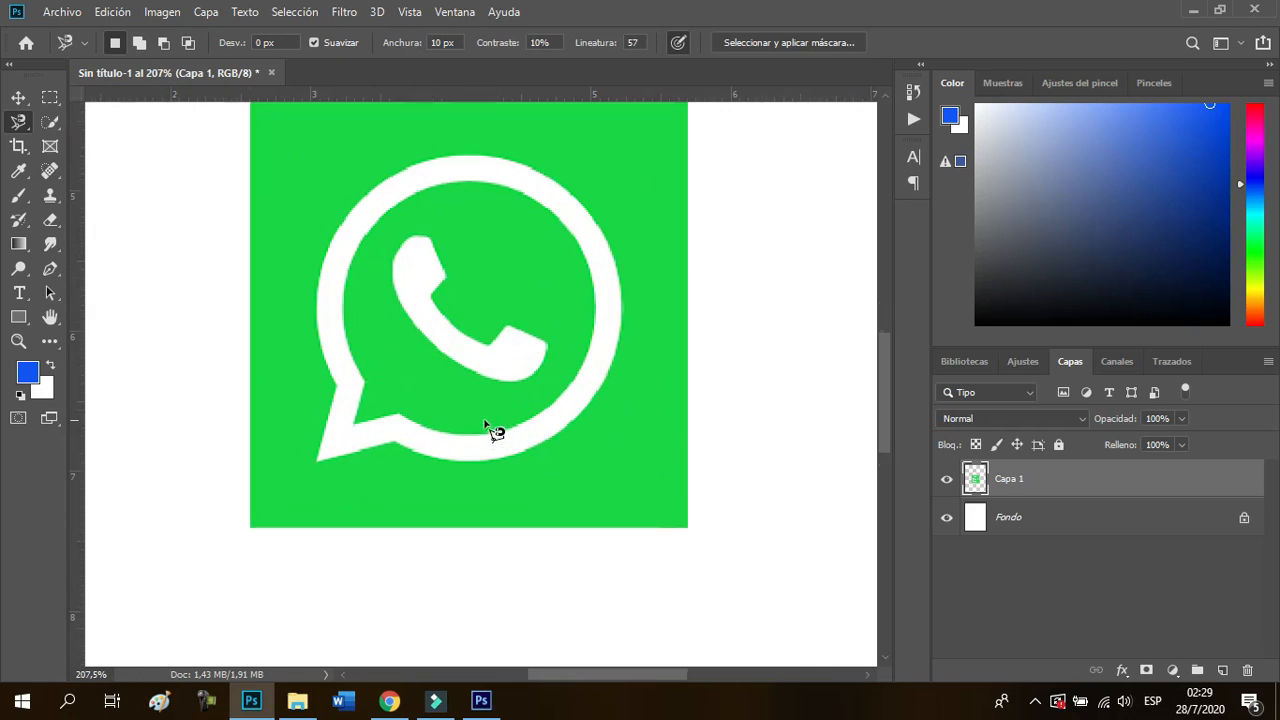
pyautogui.click(315, 460)
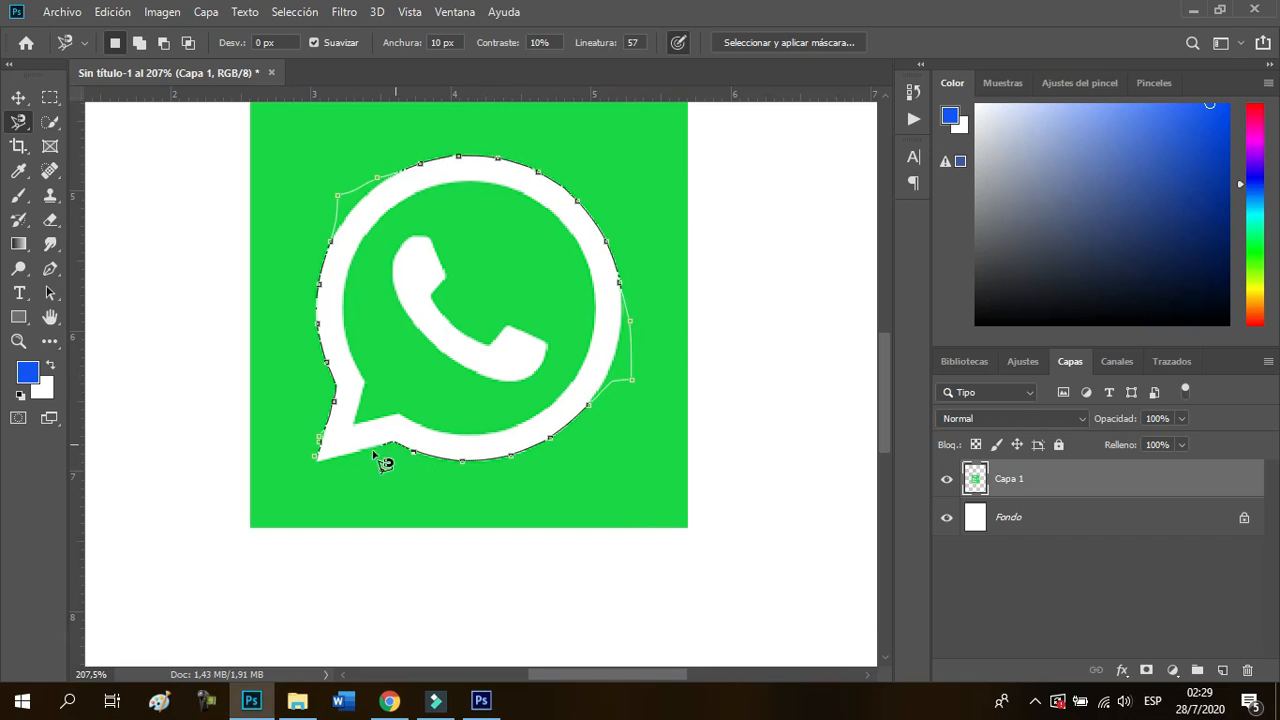
pyautogui.click(314, 459)
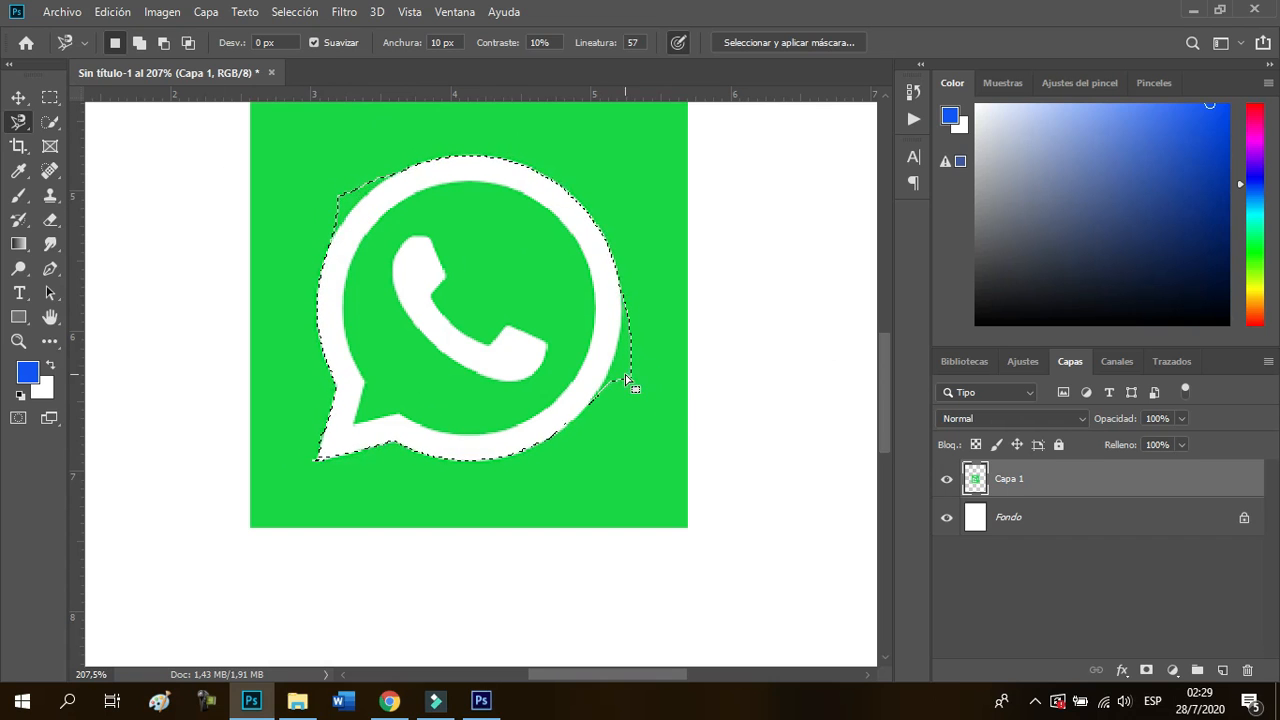
# Subtract the excess green areas outside the logo's white speech bubble from the selection with the Quick Selection tool
pyautogui.click(47, 124)
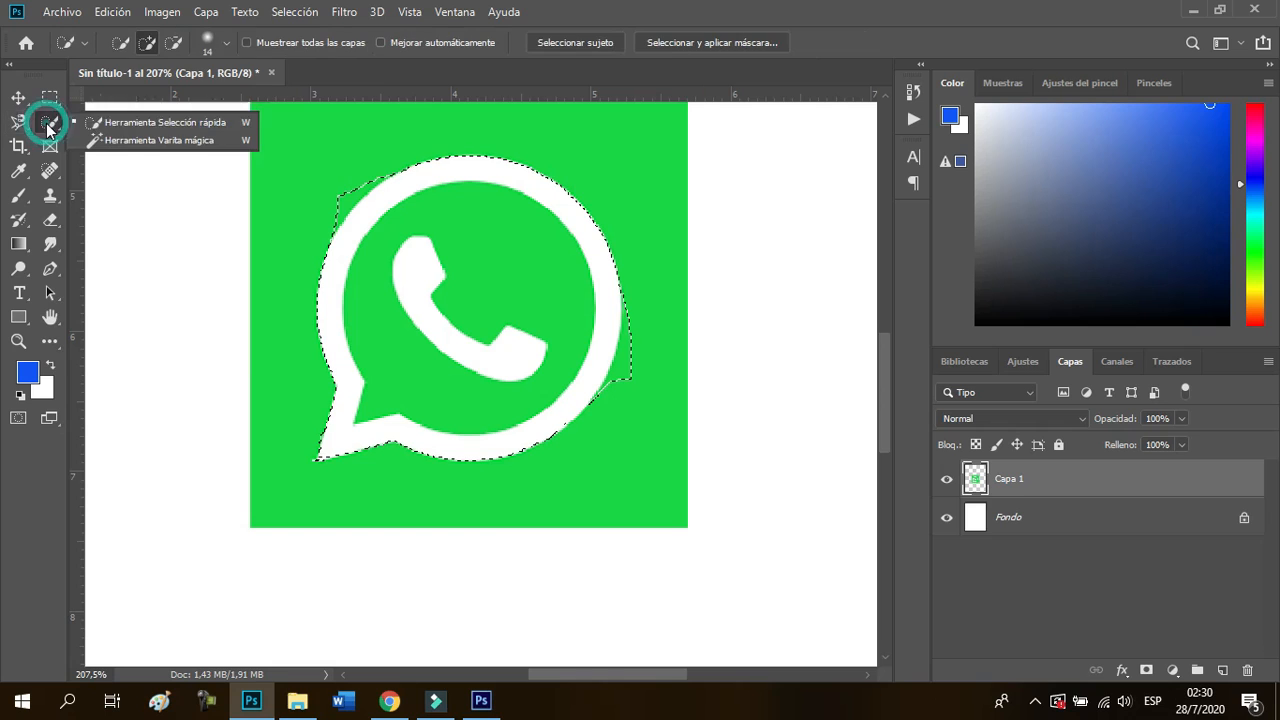
pyautogui.click(157, 124)
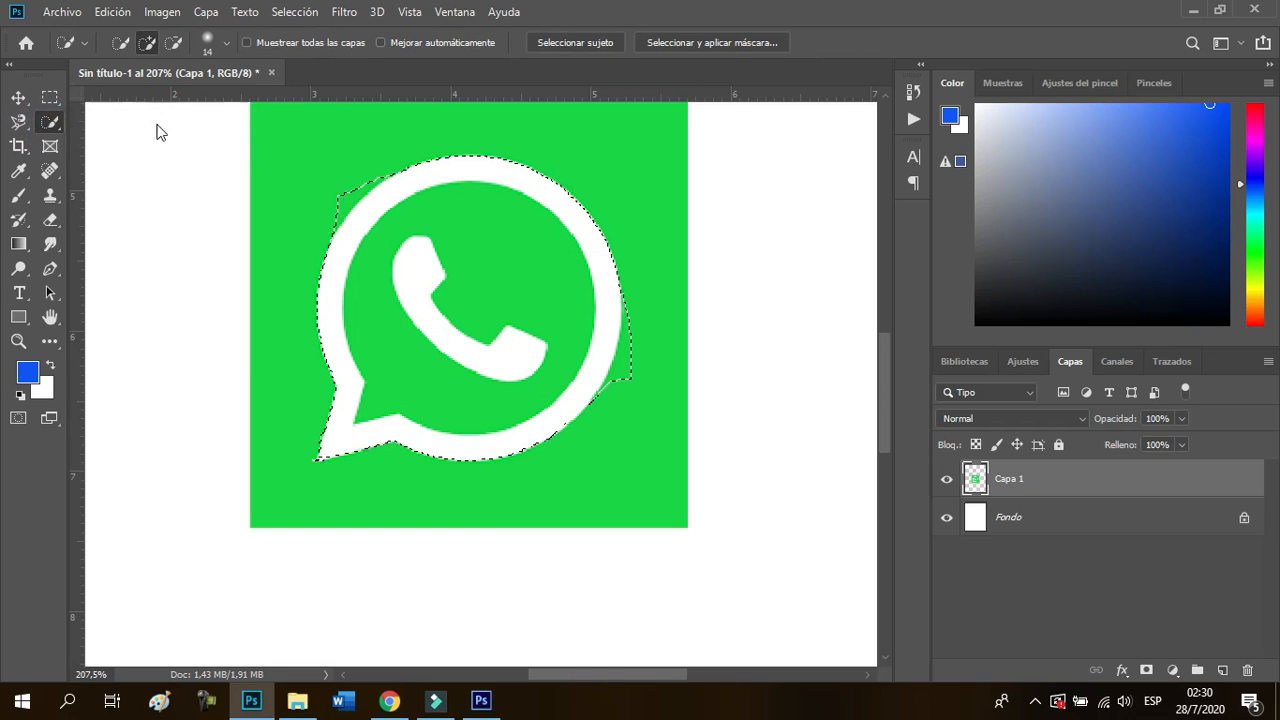
pyautogui.click(173, 44)
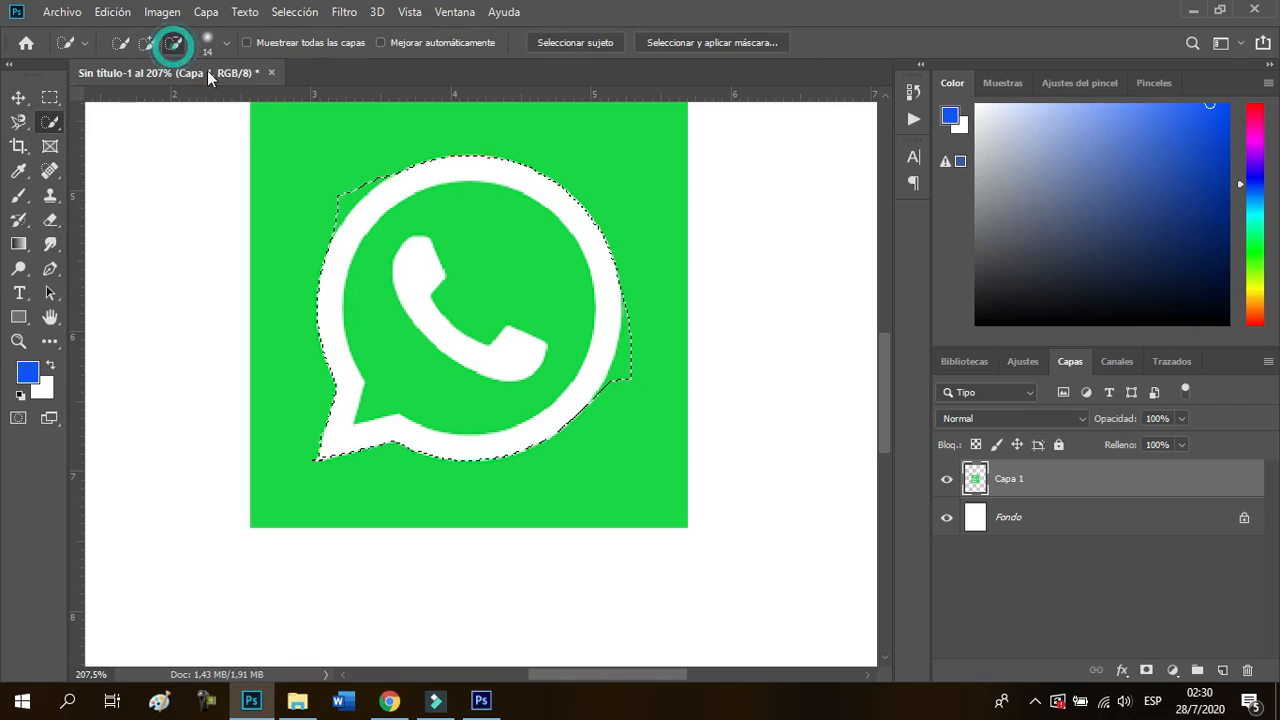
pyautogui.click(344, 188)
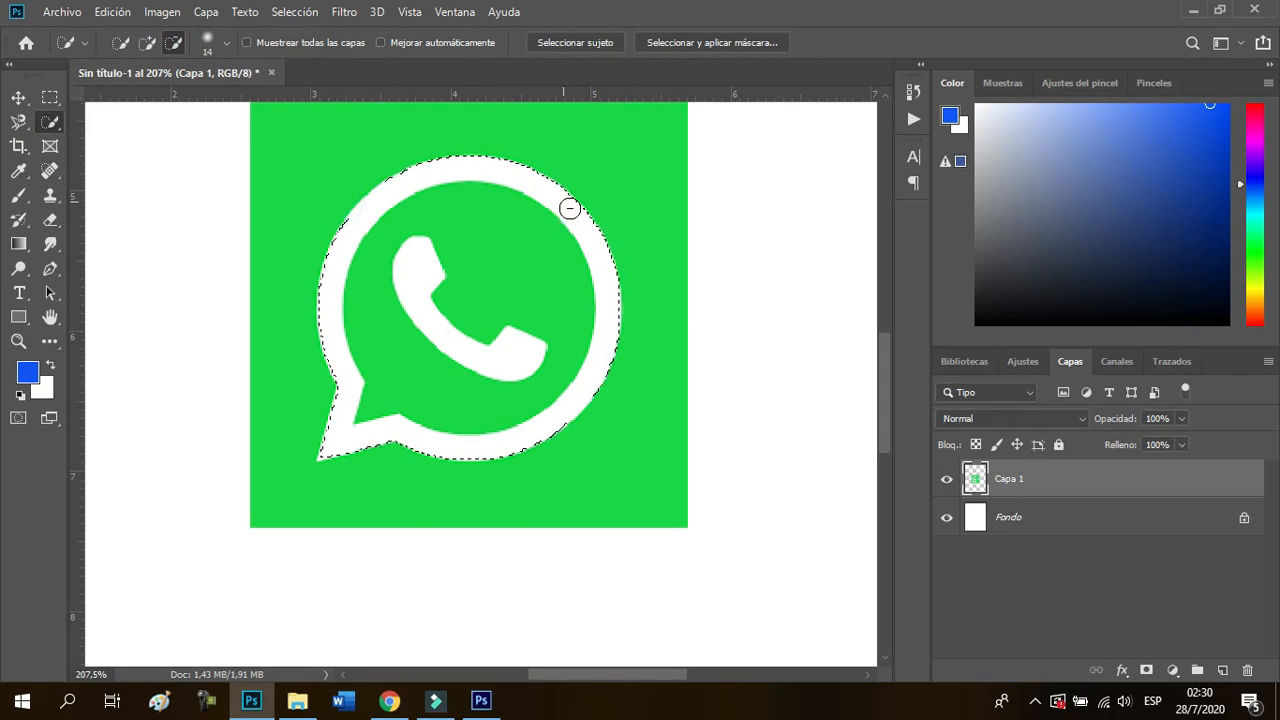
pyautogui.moveTo(523, 470); pyautogui.dragTo(606, 398)
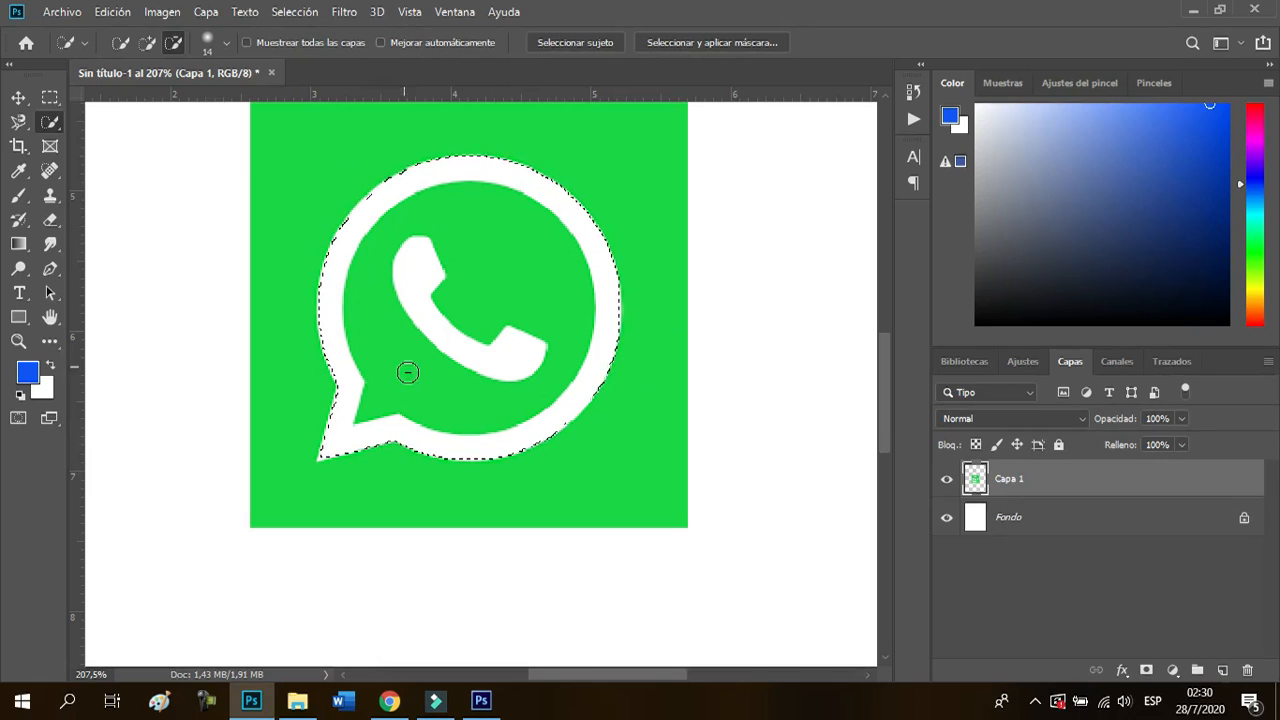
# Subtract the green interior of the speech bubble from the selection with the Quick Selection tool, keeping the white outline and handset selected
pyautogui.click(146, 44)
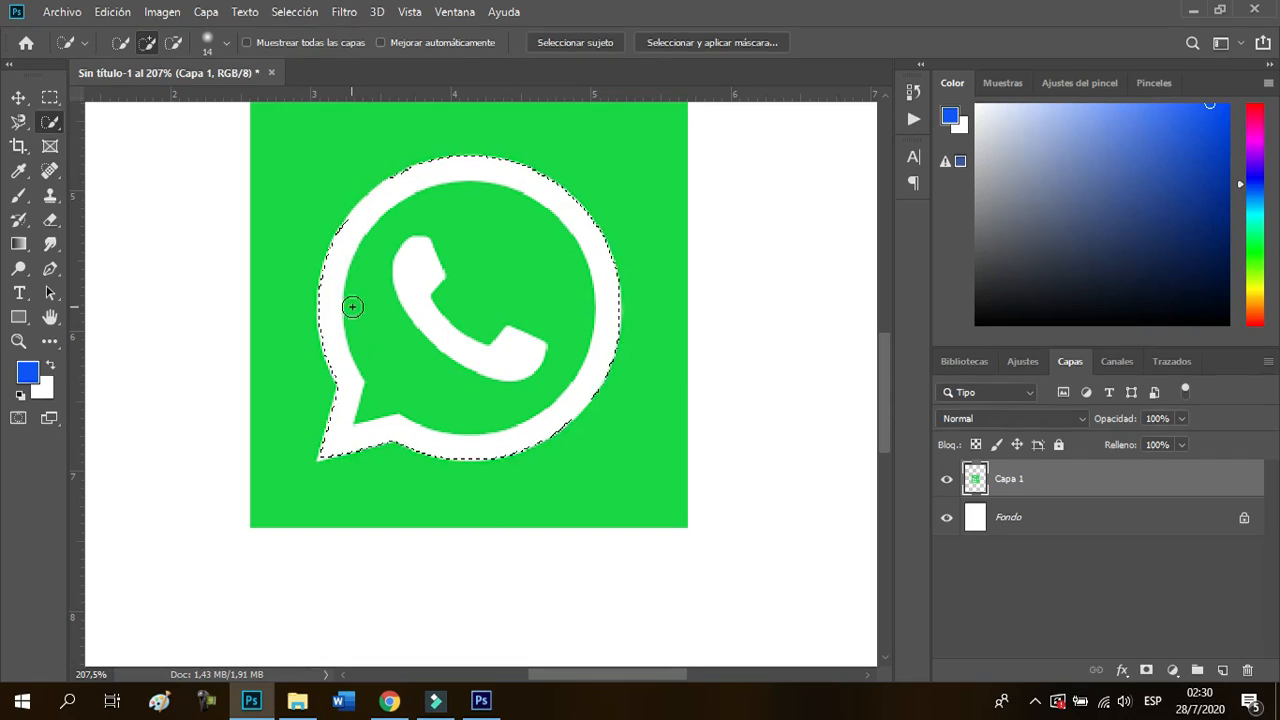
pyautogui.click(173, 44)
pyautogui.moveTo(440, 238)
pyautogui.mouseDown()
pyautogui.moveTo(495, 266)
pyautogui.moveTo(473, 291)
pyautogui.moveTo(560, 320)
pyautogui.moveTo(531, 217)
pyautogui.moveTo(434, 211)
pyautogui.mouseUp()
pyautogui.click(510, 257)
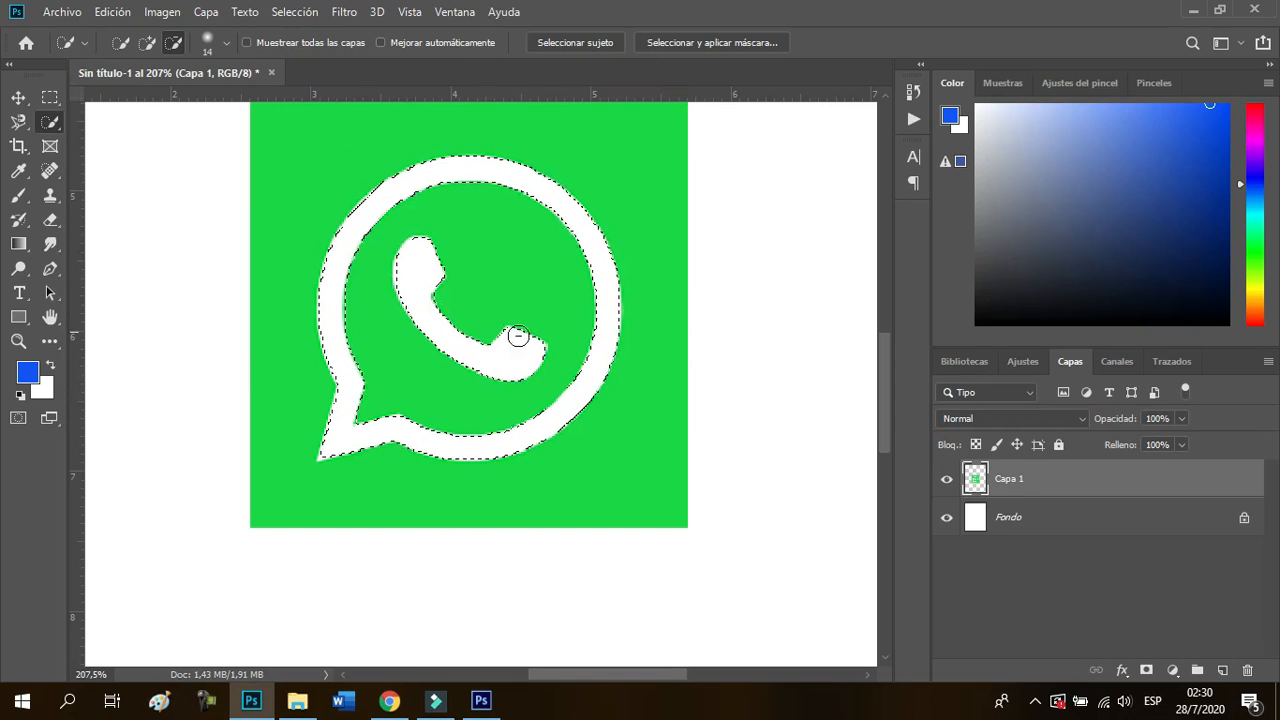
# Clear the selection, and activate the Magic Wand tool with its sample size set to a 5 x 5 average
pyautogui.hotkey('ctrl', 'd')
pyautogui.rightClick(49, 121)
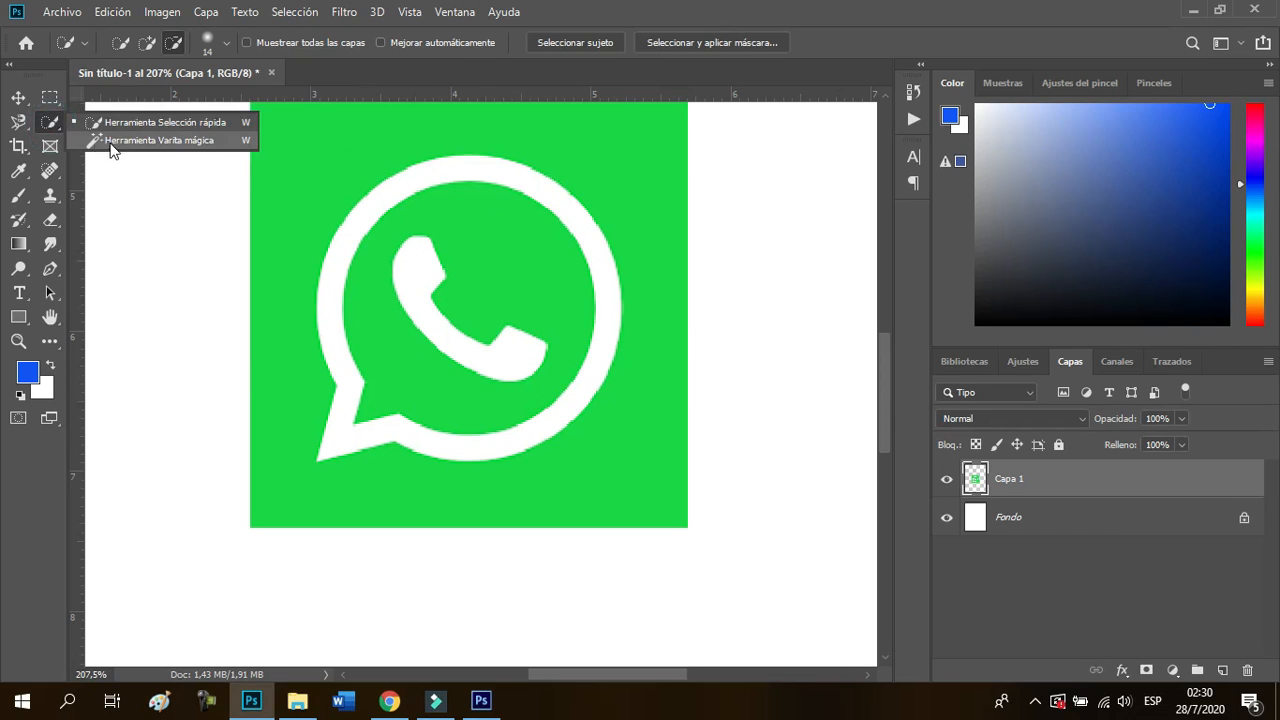
pyautogui.click(147, 141)
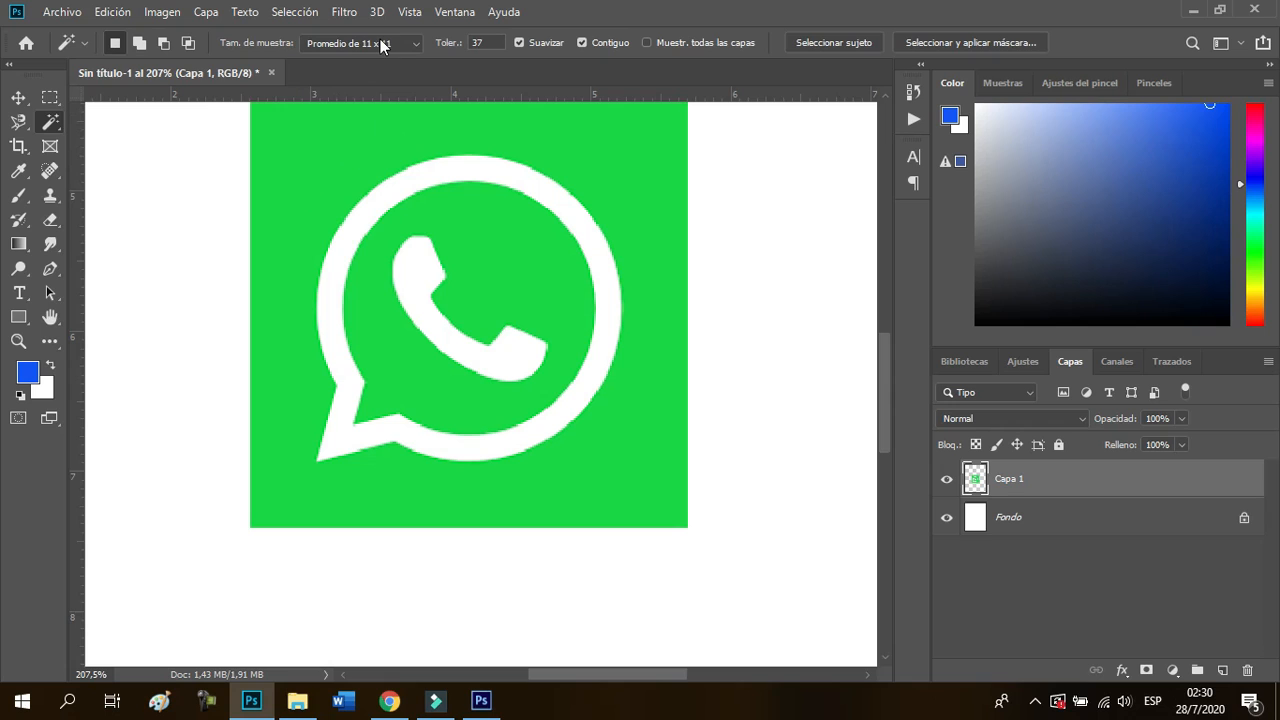
pyautogui.click(350, 44)
pyautogui.click(351, 45)
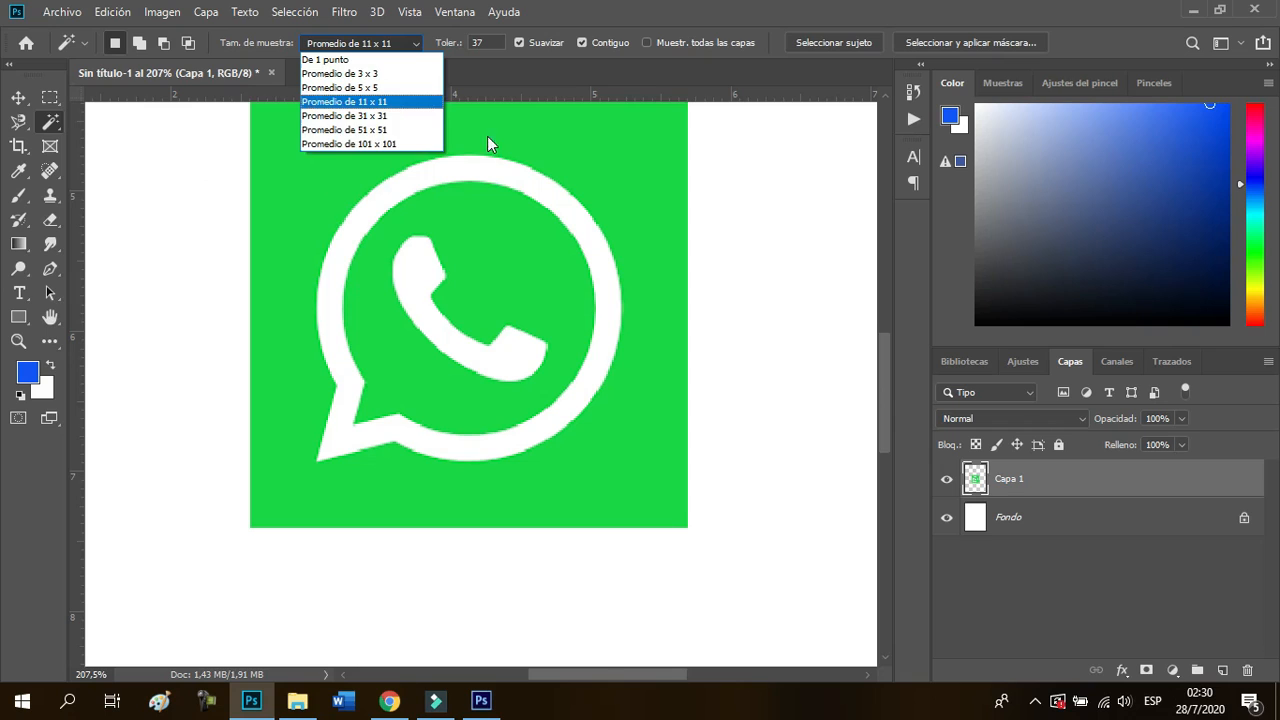
pyautogui.click(395, 88)
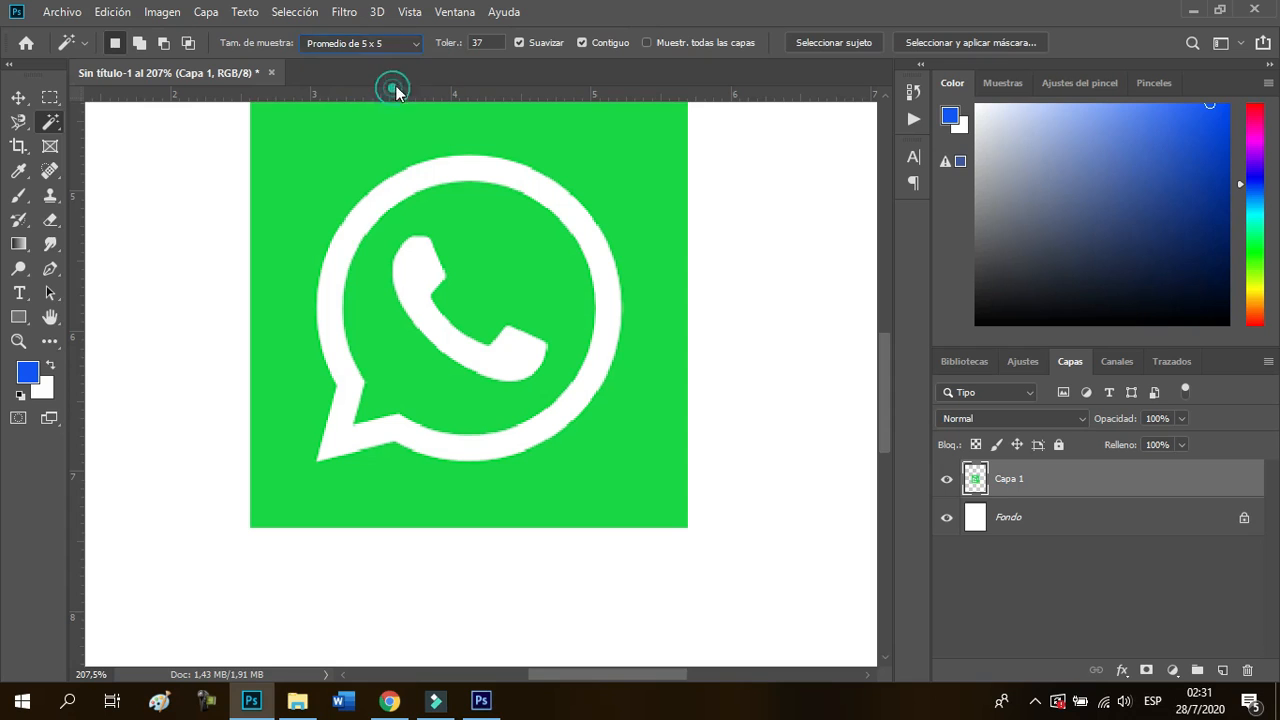
# Select the green background around the speech bubble with the Magic Wand, and add the green area inside the bubble to the selection
pyautogui.click(322, 152)
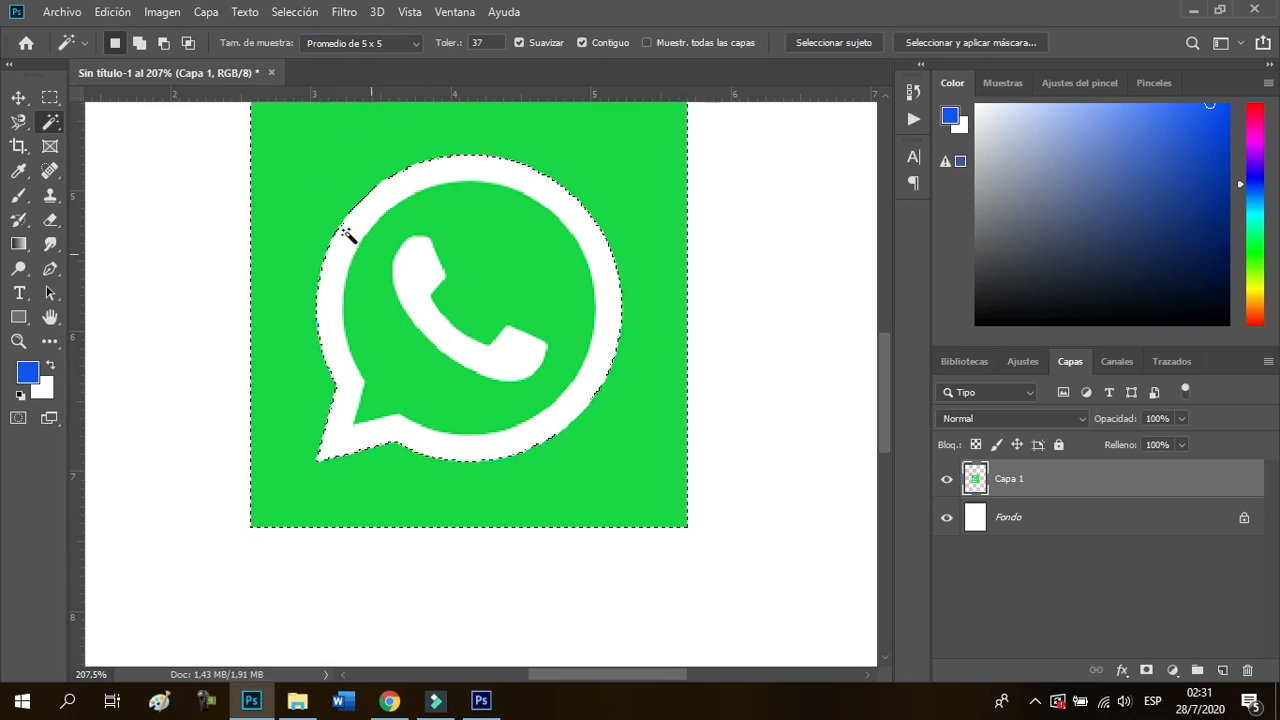
pyautogui.scroll(1, 294, 383)
pyautogui.scroll(-1, 299, 334)
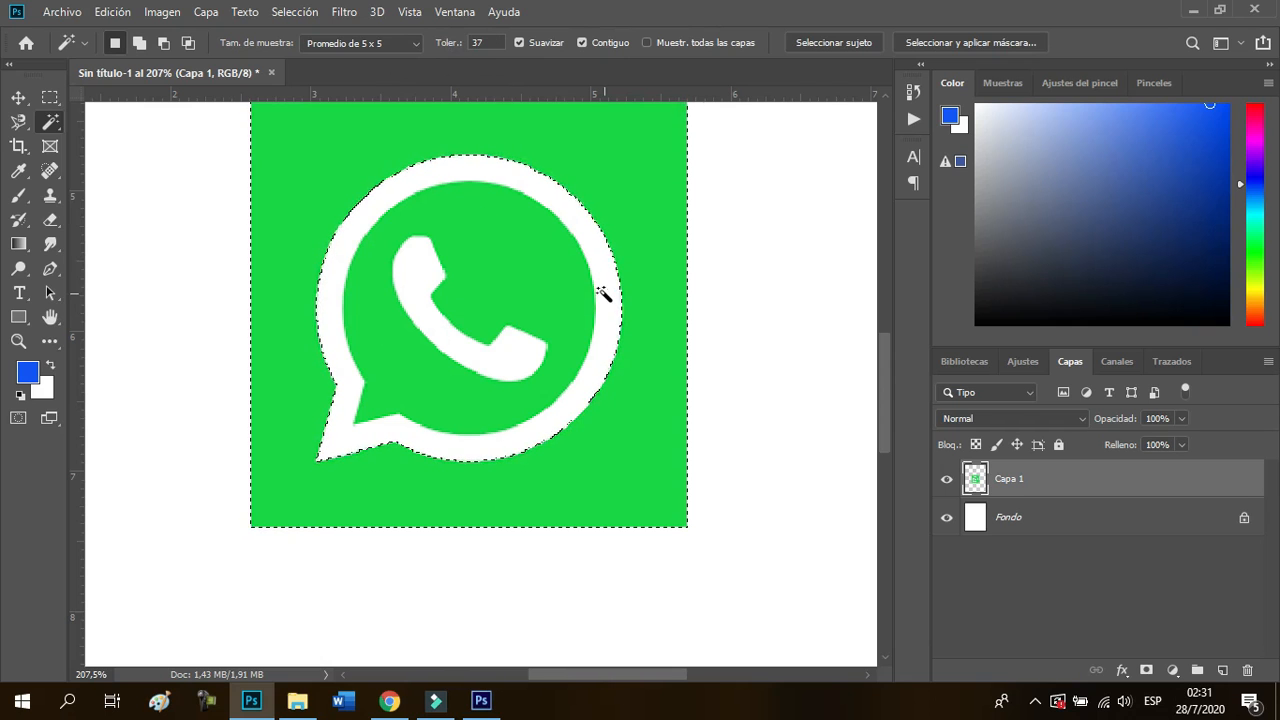
pyautogui.press('shift')
pyautogui.keyDown('shift'); pyautogui.click(507, 265); pyautogui.keyUp('shift')
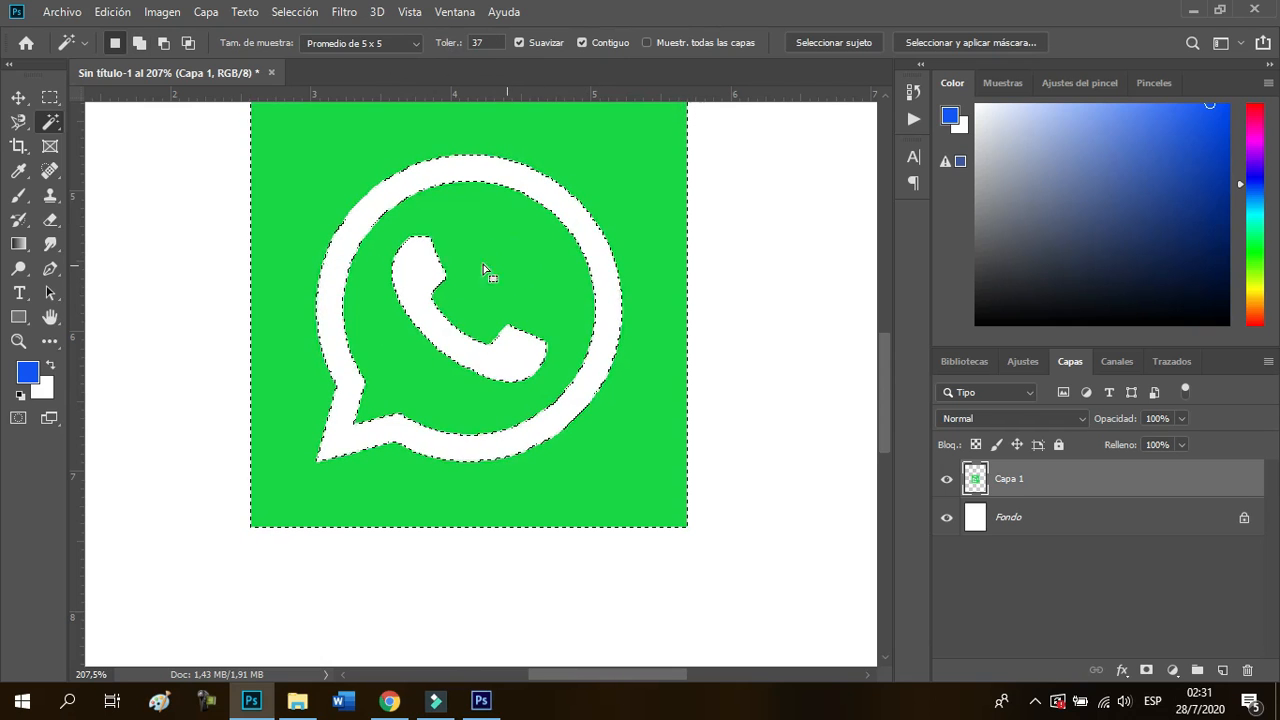
pyautogui.scroll(2, 423, 294)
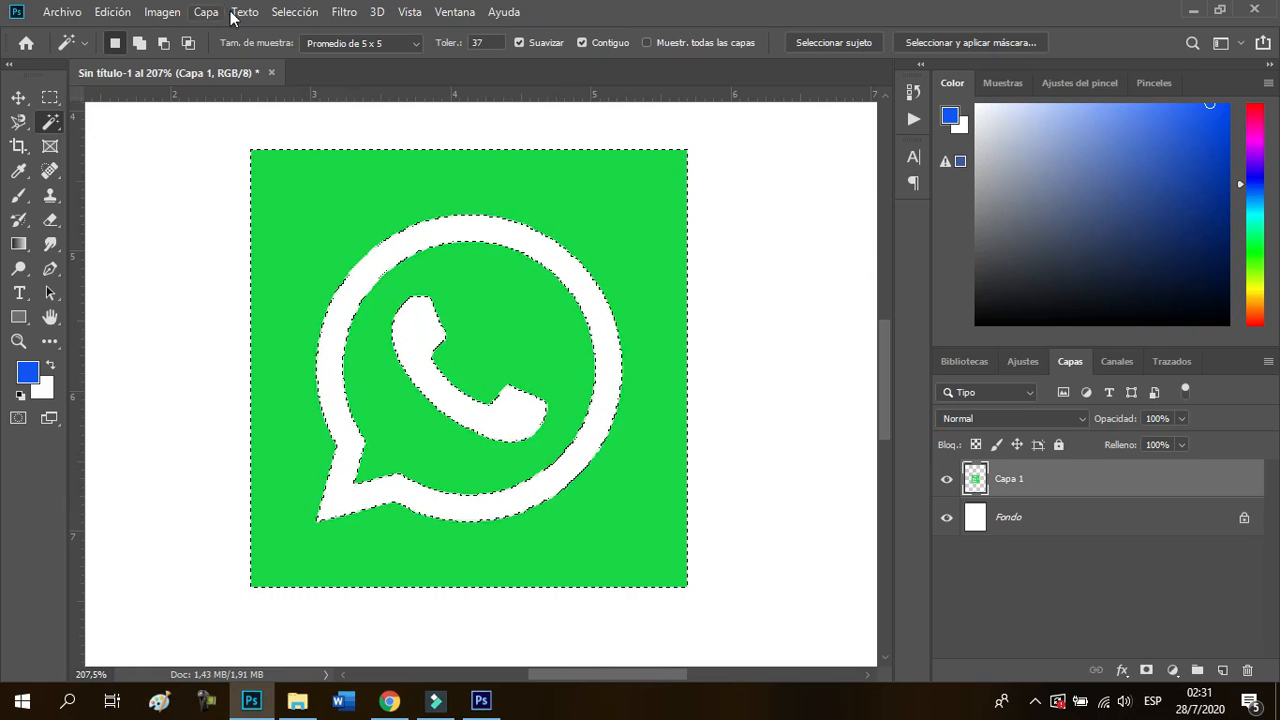
# Invert the selection, and copy the logo's white bubble outline and handset to a new layer
pyautogui.click(292, 11)
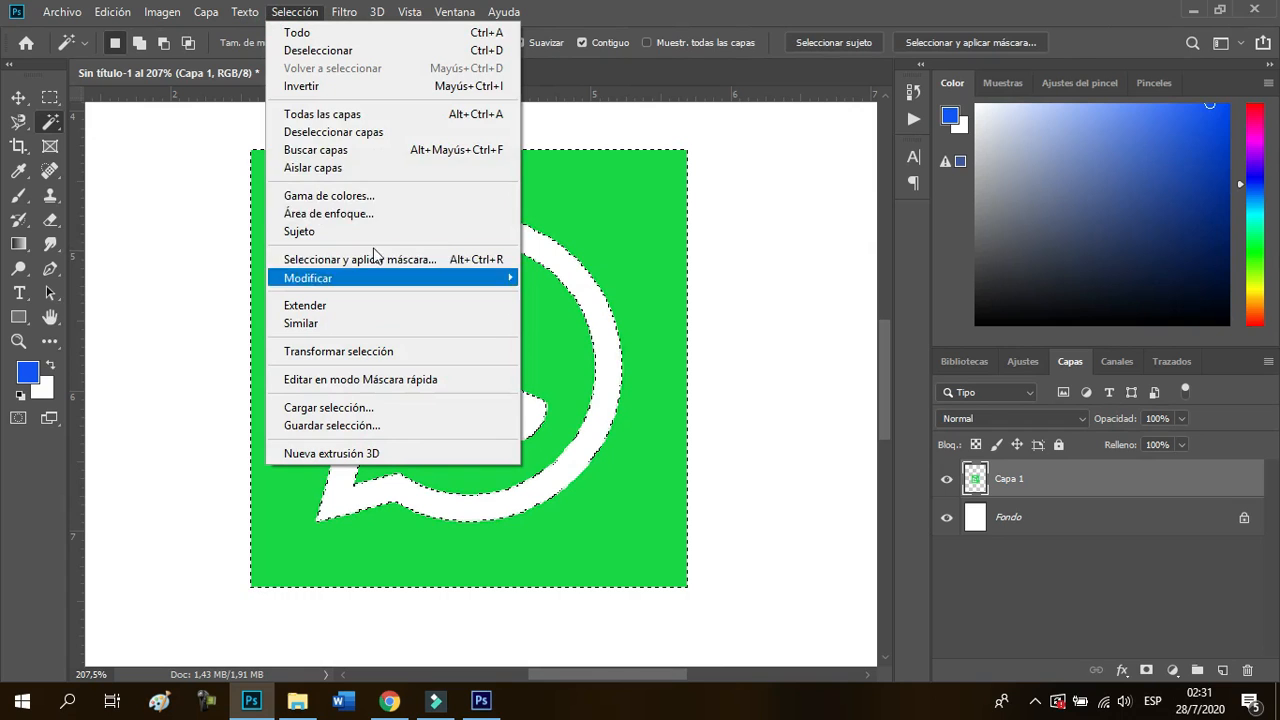
pyautogui.click(368, 88)
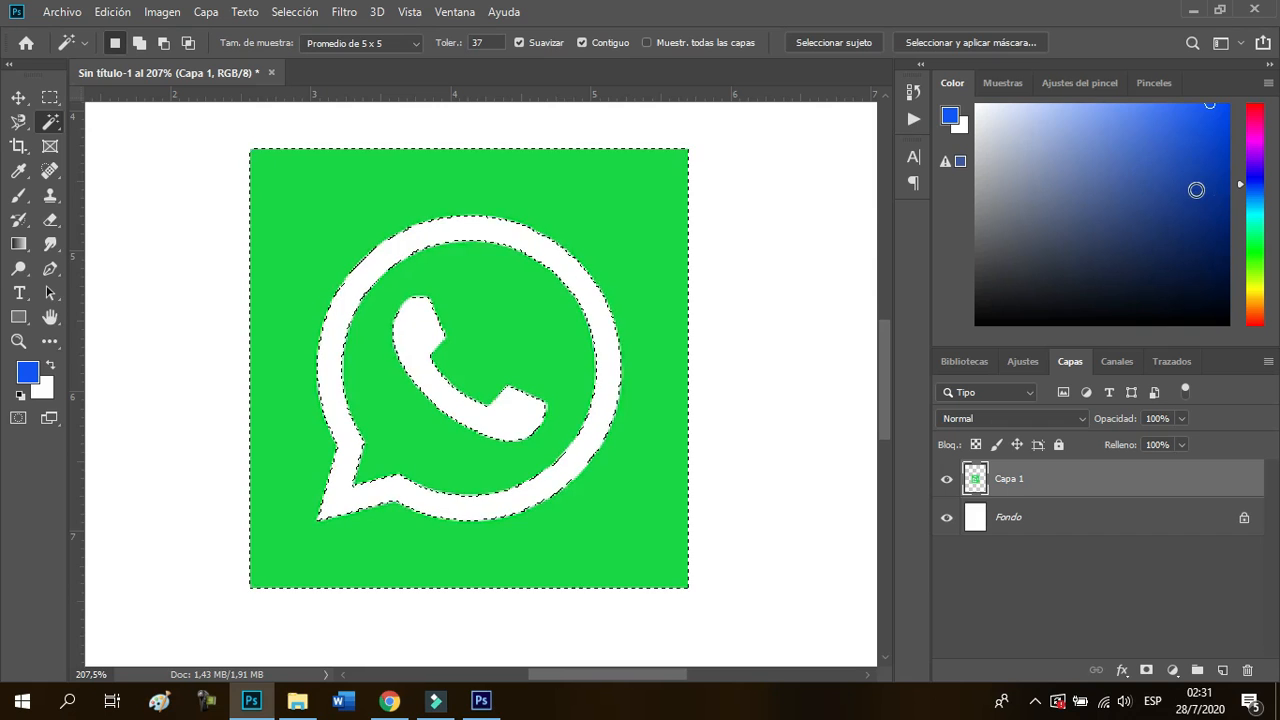
pyautogui.hotkey('ctrl', 'j')
pyautogui.moveTo(946, 517); pyautogui.dragTo(961, 596)
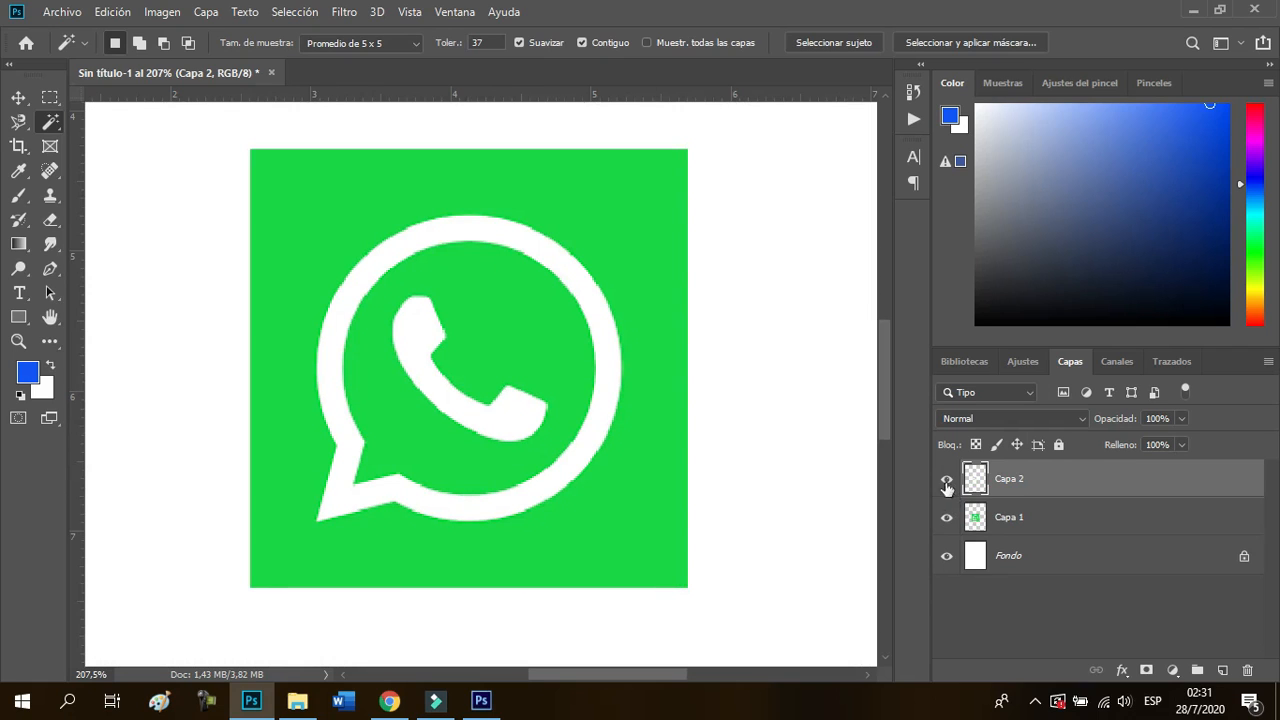
# Examine the Crop tool's ratio and size presets and the variants of the healing brush tool
pyautogui.click(20, 150)
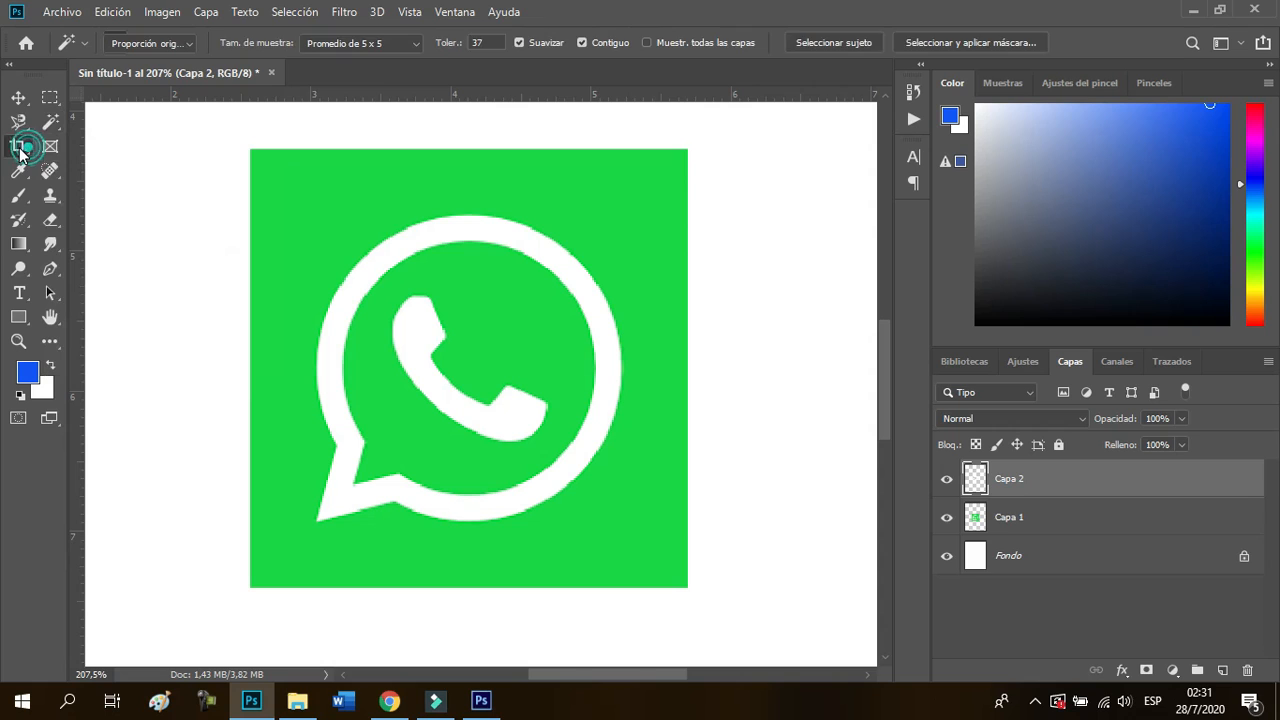
pyautogui.click(174, 46)
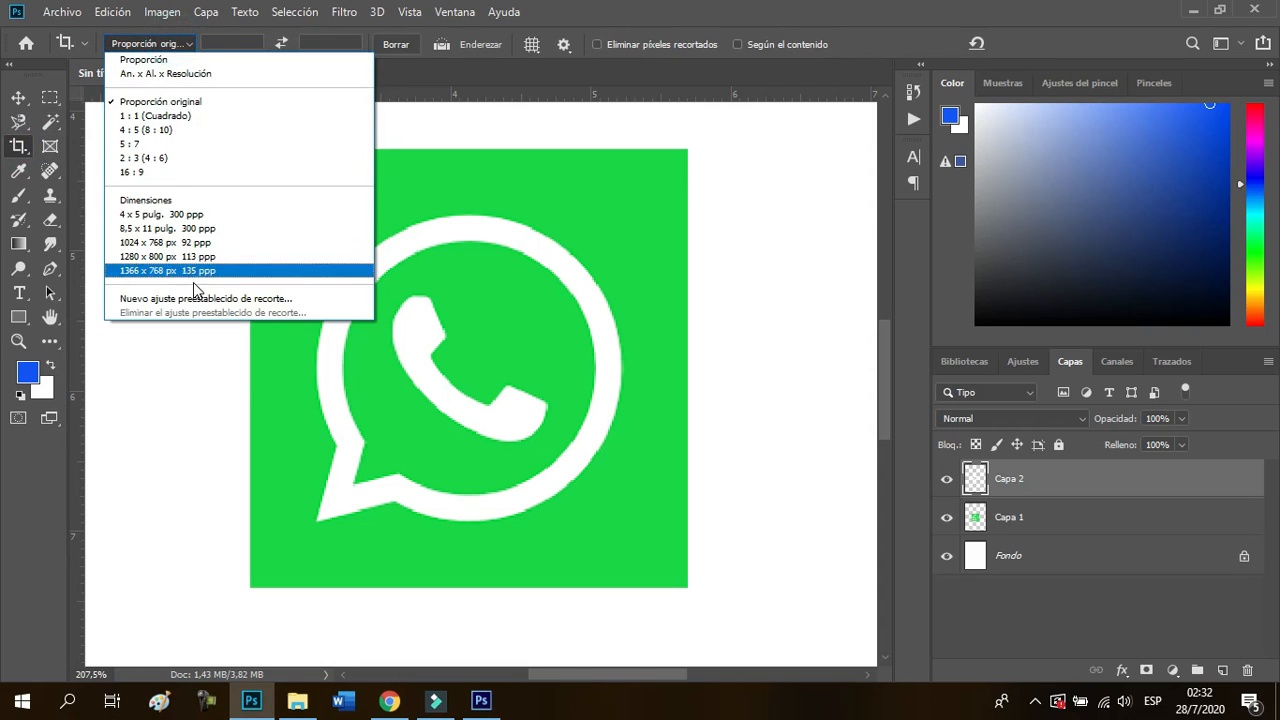
pyautogui.click(231, 40)
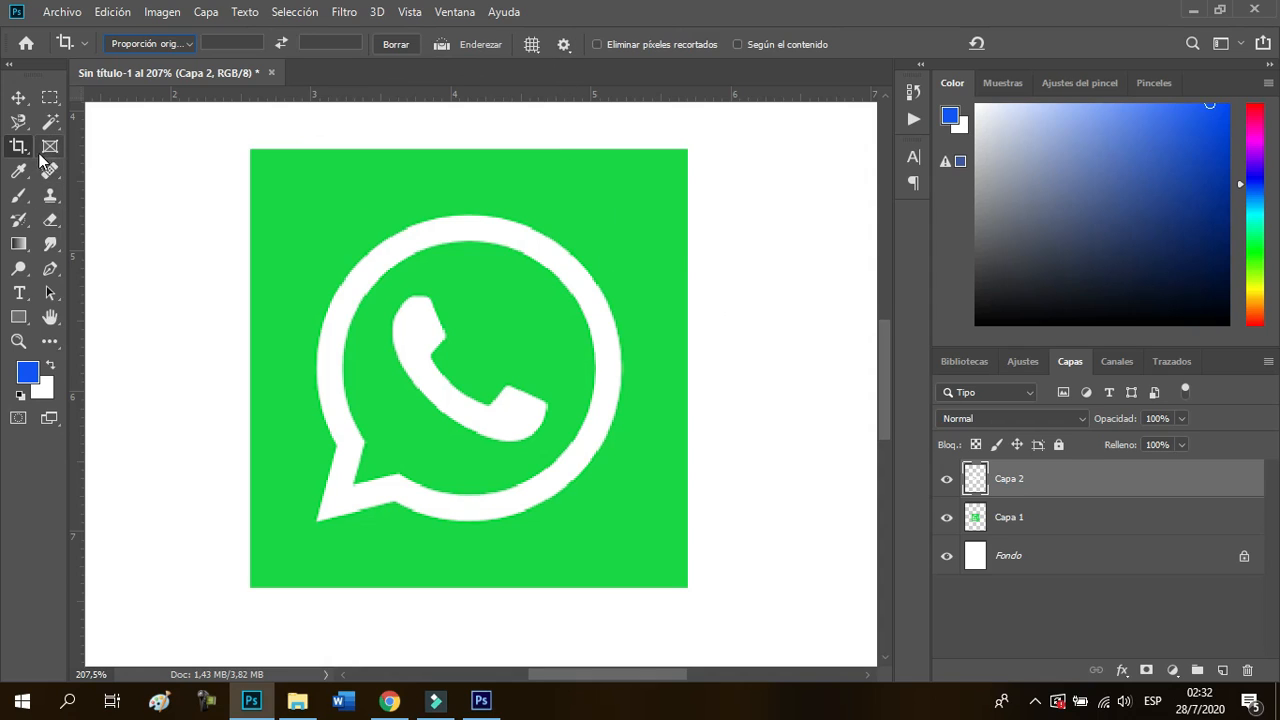
pyautogui.click(50, 174)
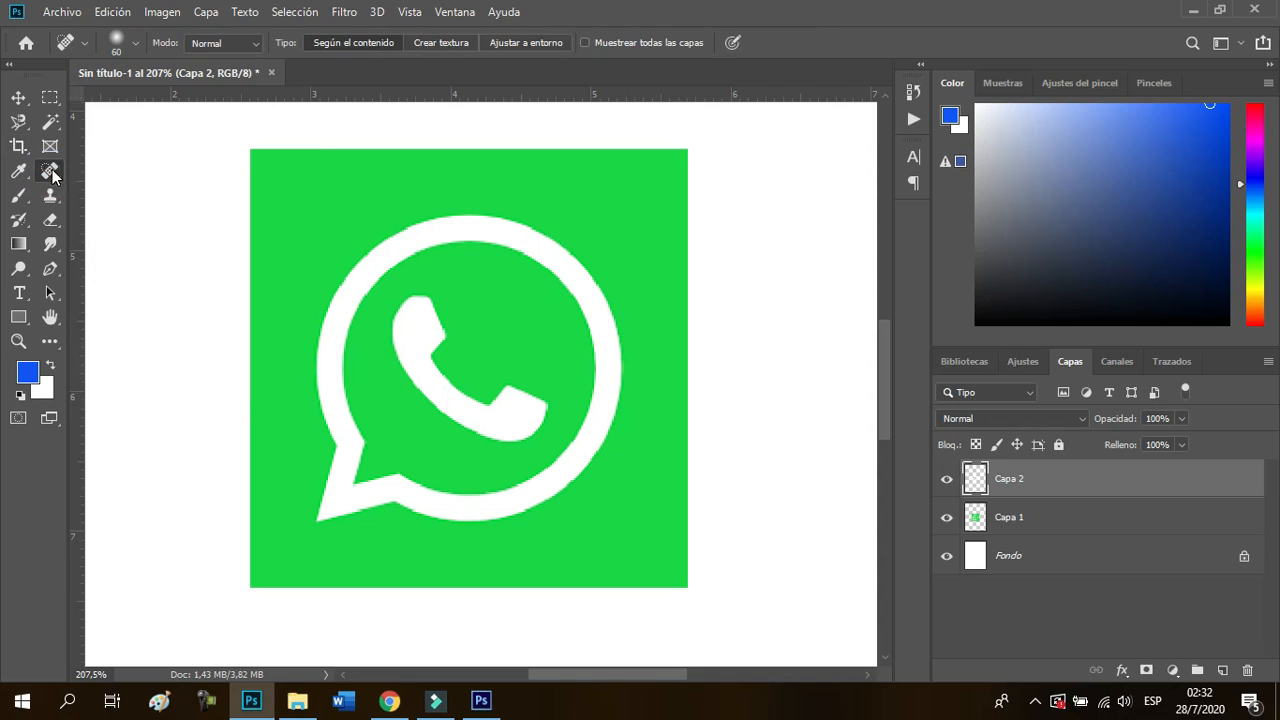
pyautogui.rightClick(58, 176)
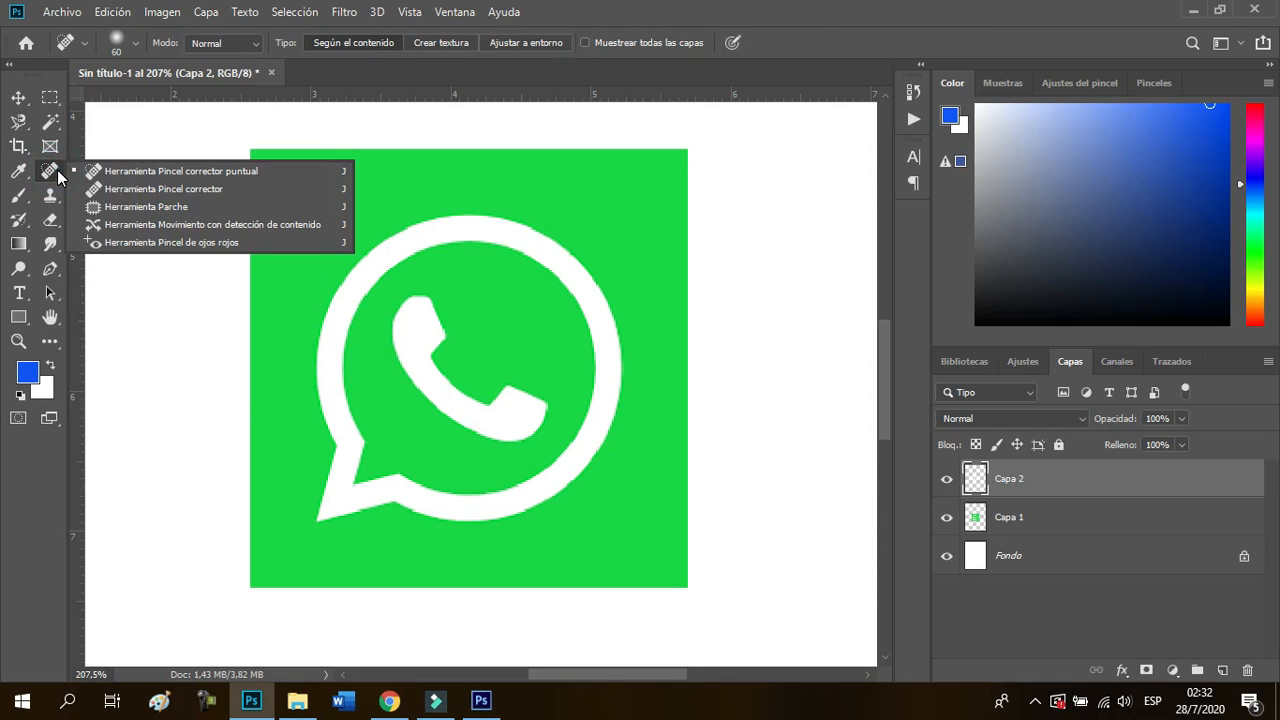
pyautogui.click(54, 170)
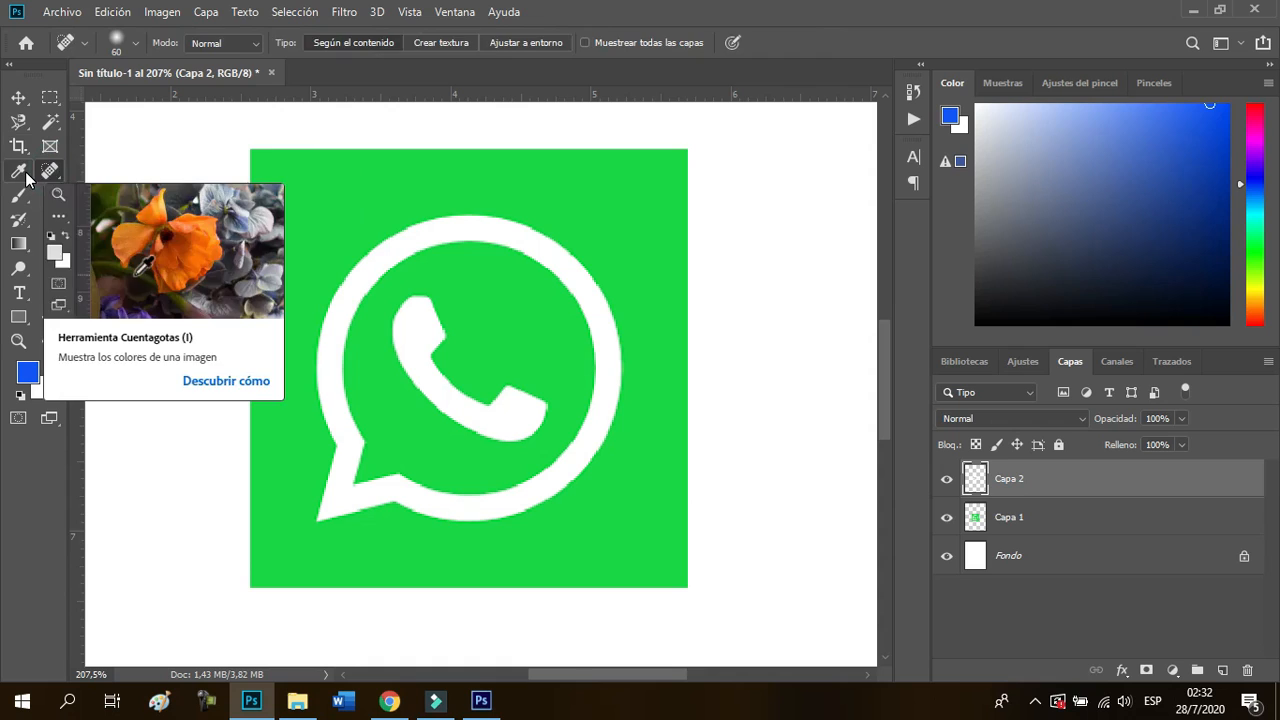
# Sample the logo's green and the speech bubble's white as the foreground color with the Eyedropper tool
pyautogui.click(19, 171)
pyautogui.click(352, 164)
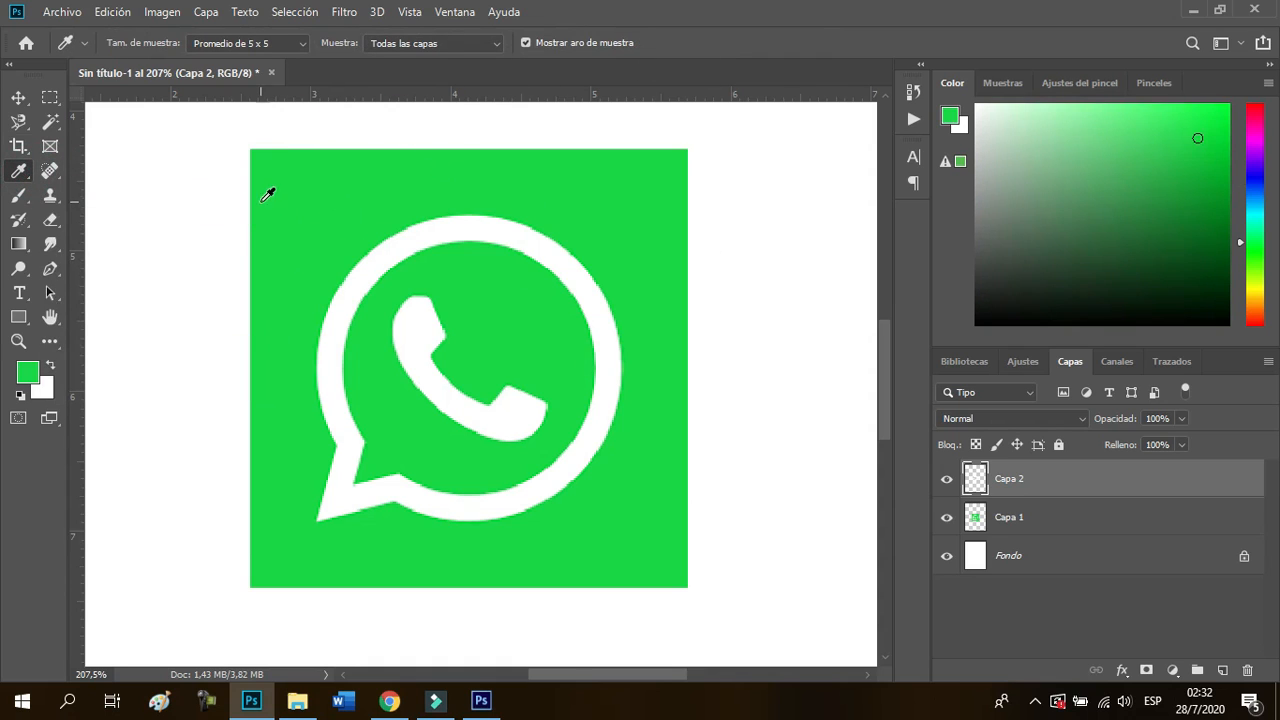
pyautogui.click(552, 294)
pyautogui.click(338, 301)
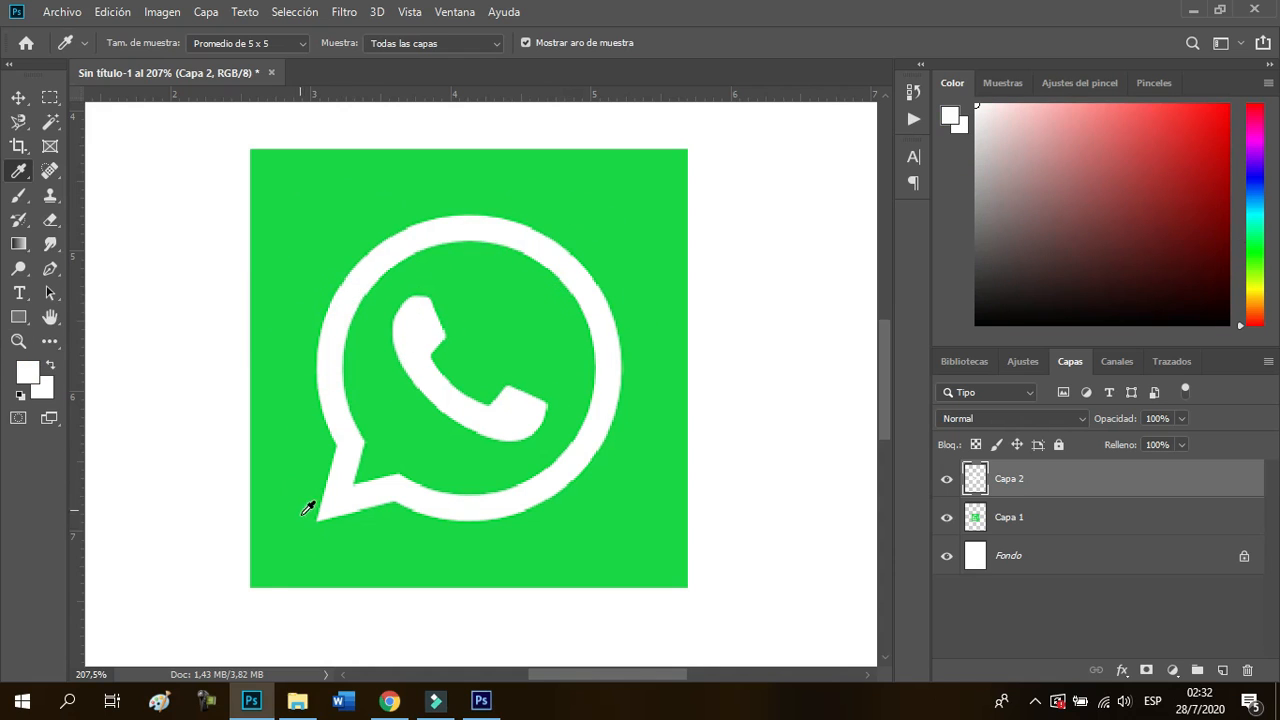
pyautogui.click(253, 586)
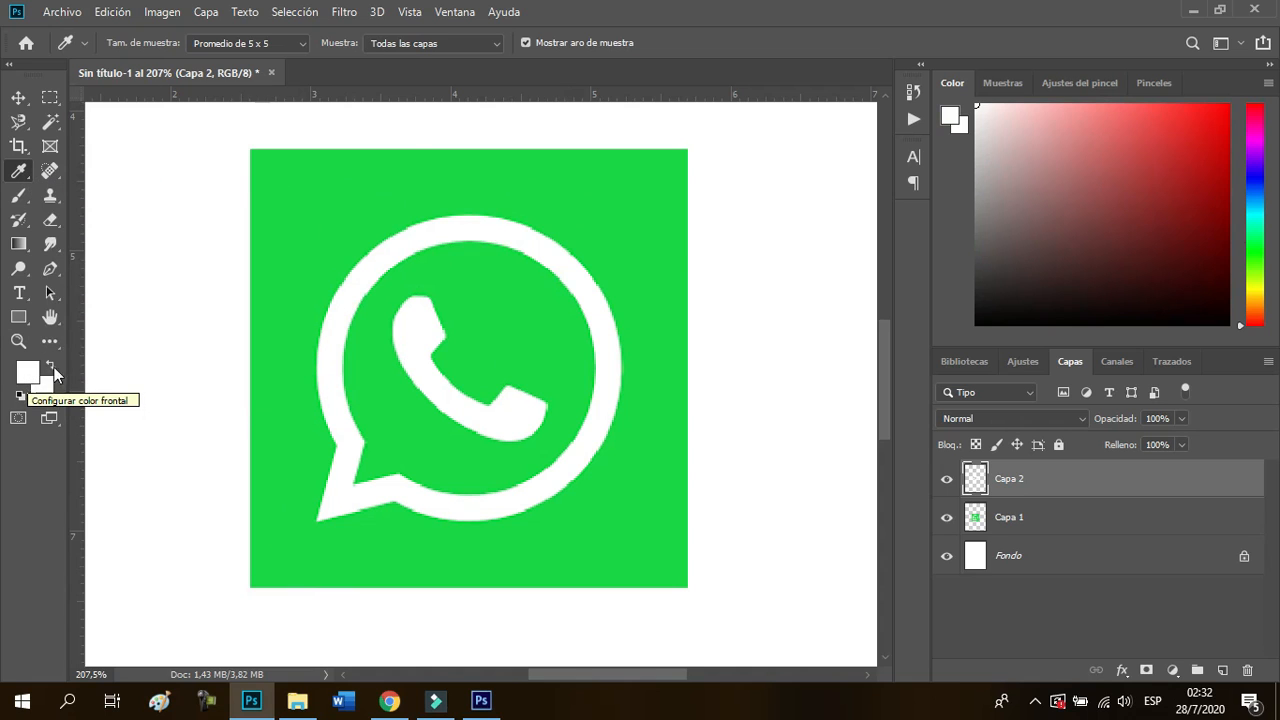
# Sample the logo's green in the foreground Color Picker to read its hex code, and cancel the color change
pyautogui.click(28, 372)
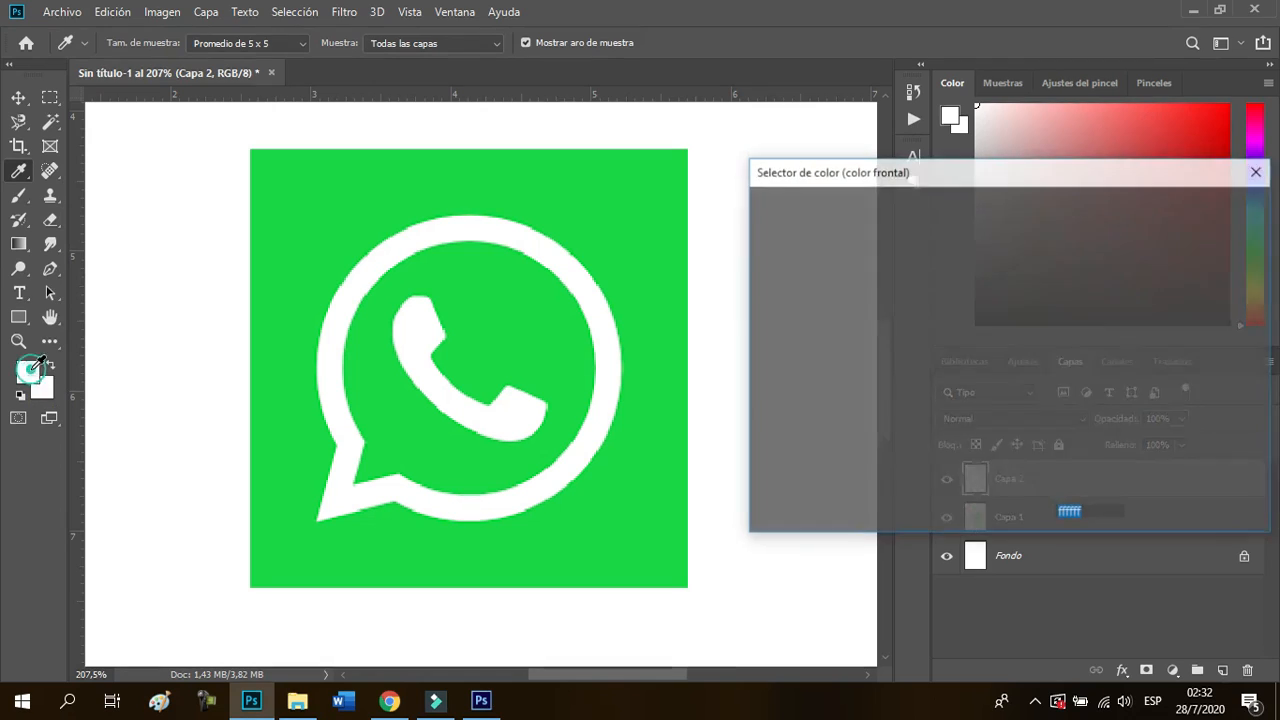
pyautogui.moveTo(1098, 514); pyautogui.dragTo(1040, 505)
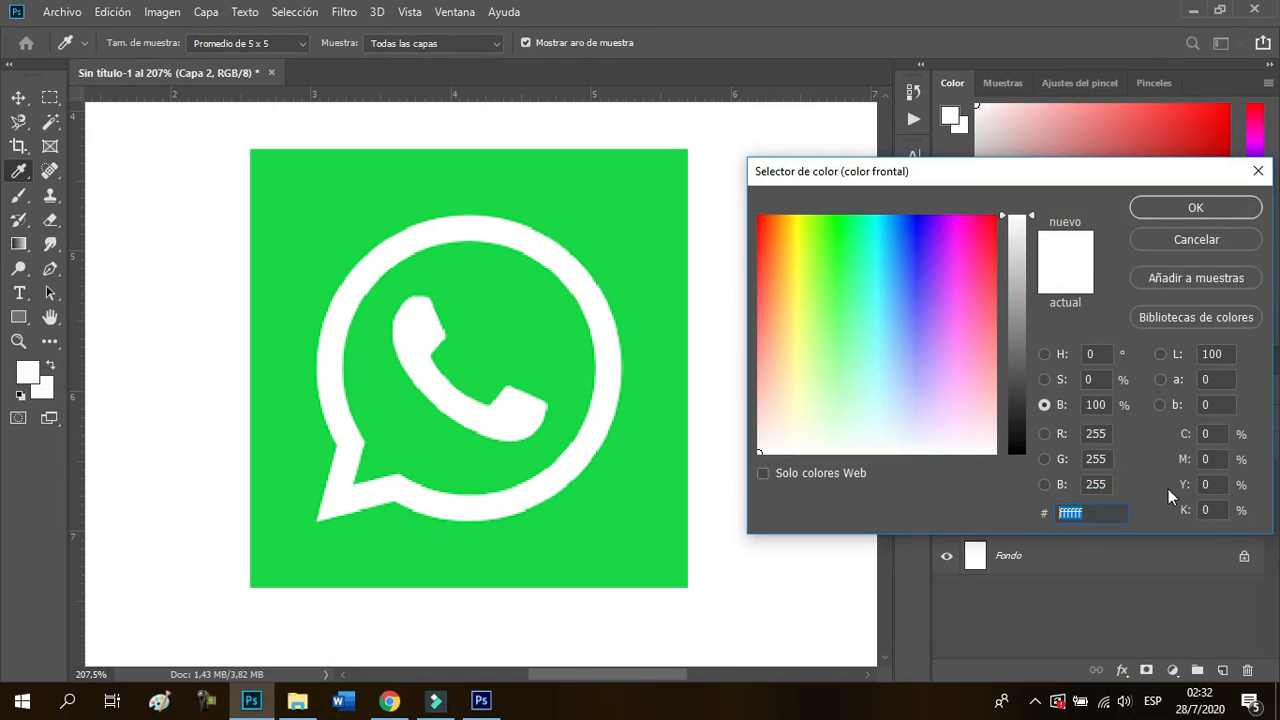
pyautogui.click(475, 186)
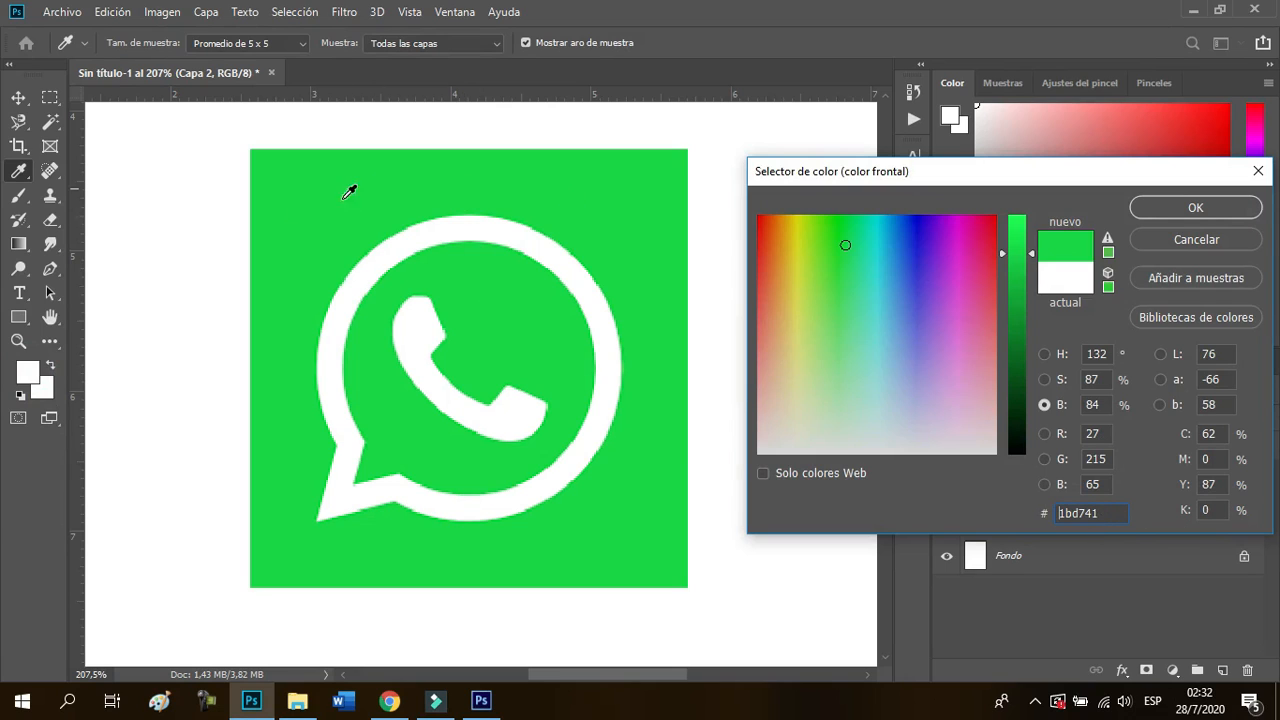
pyautogui.click(1182, 243)
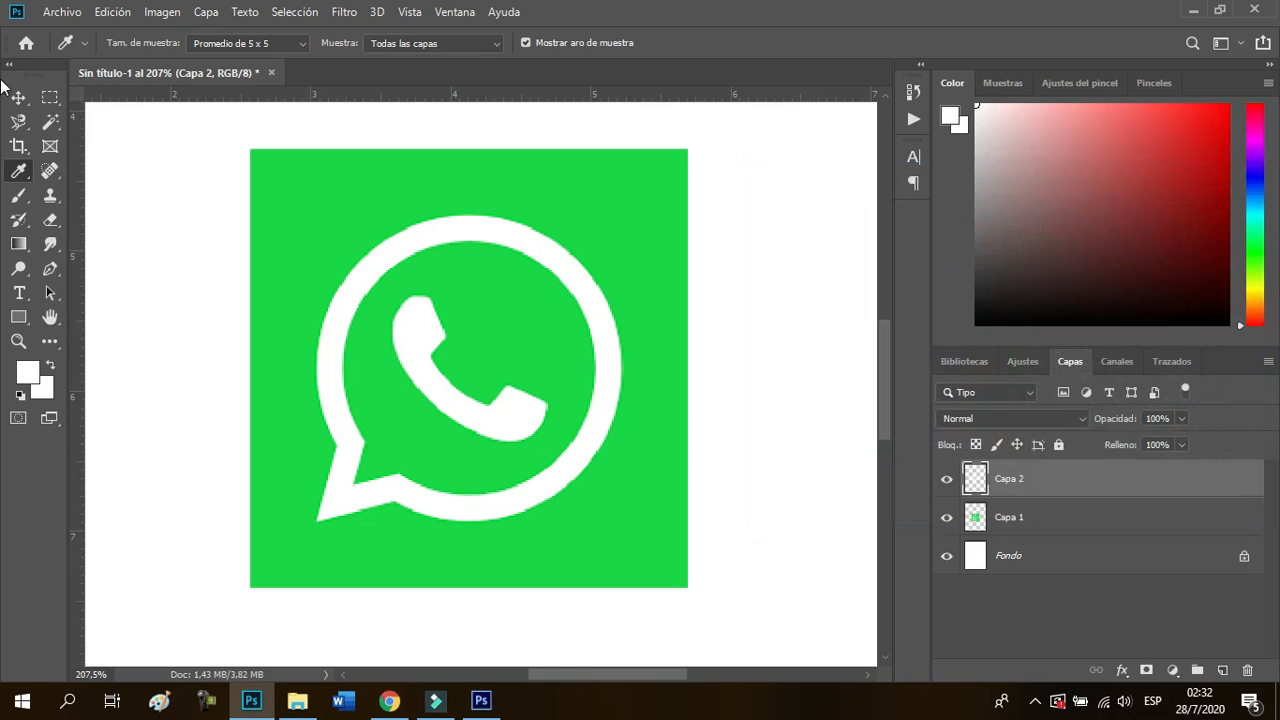
# Activate the Brush tool, and set the foreground color to a bright red
pyautogui.click(19, 195)
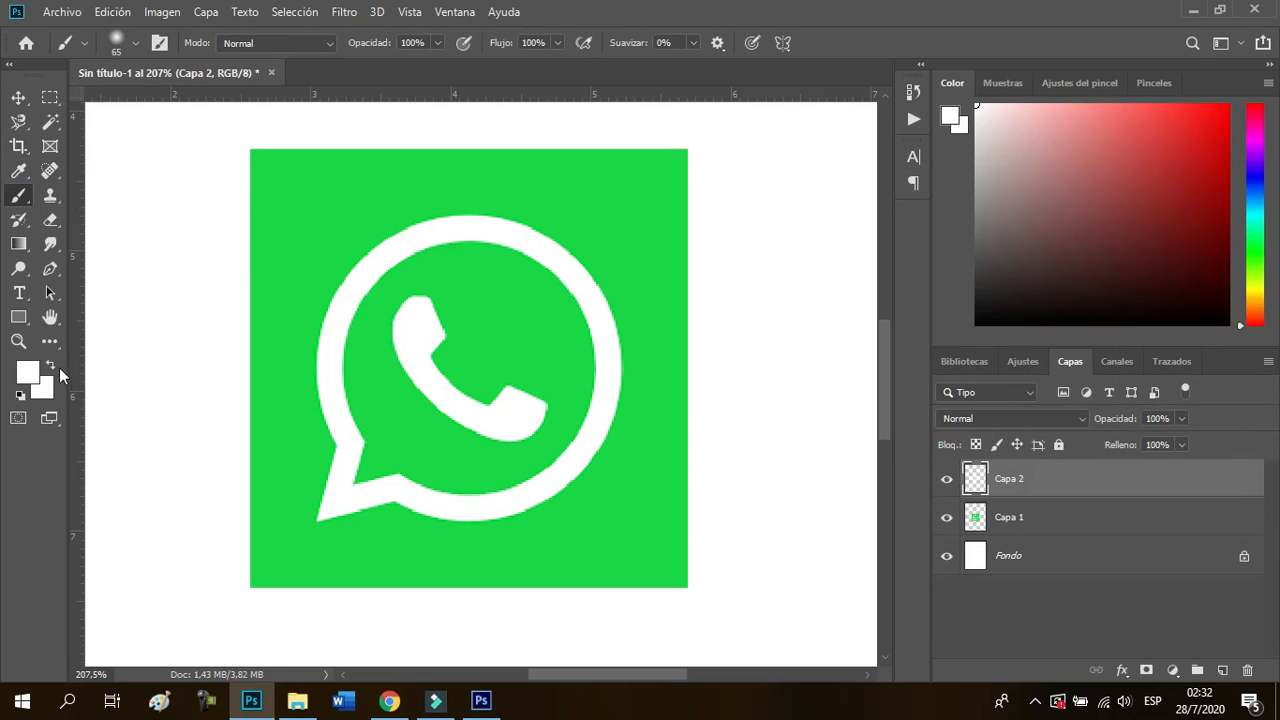
pyautogui.moveTo(1186, 162); pyautogui.dragTo(1228, 120)
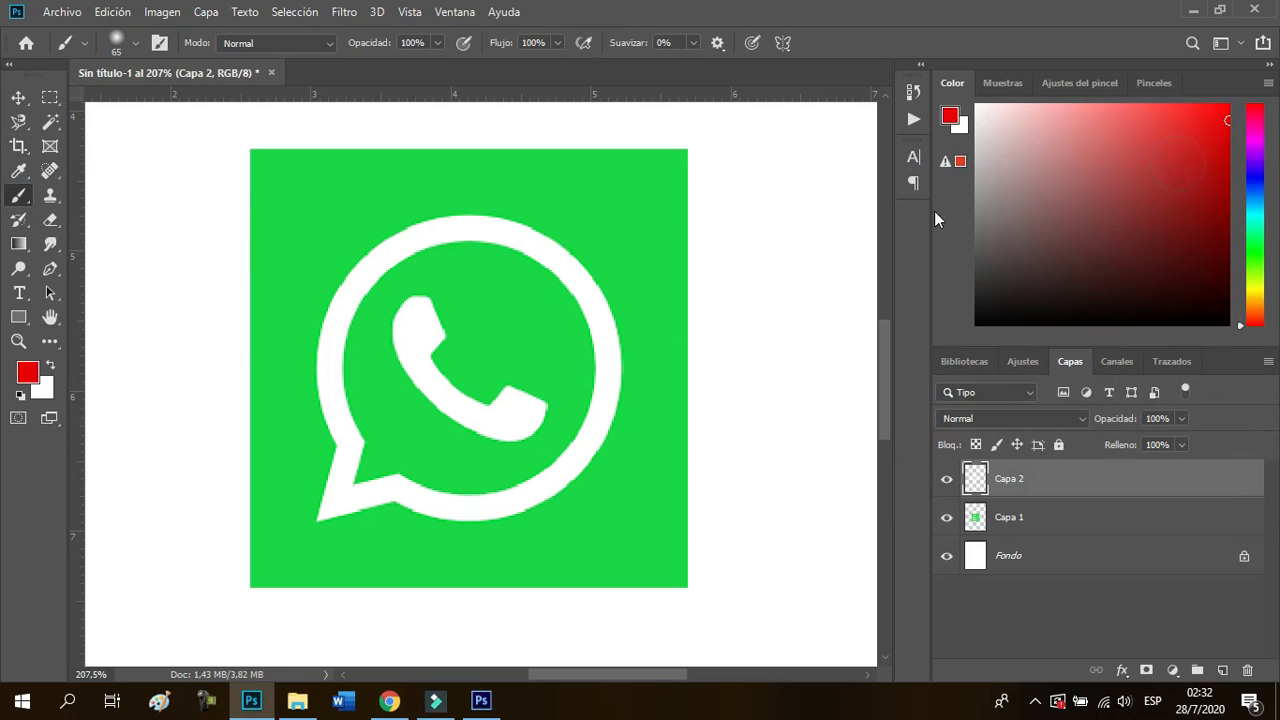
# Try the soft red brush with dabs and a stroke beside and across the logo, and undo all of them
pyautogui.click(189, 269)
pyautogui.click(421, 413)
pyautogui.moveTo(505, 318)
pyautogui.mouseDown()
pyautogui.moveTo(777, 434)
pyautogui.moveTo(777, 470)
pyautogui.mouseUp()
pyautogui.hotkey('ctrl', 'z')
pyautogui.hotkey('ctrl', 'z')
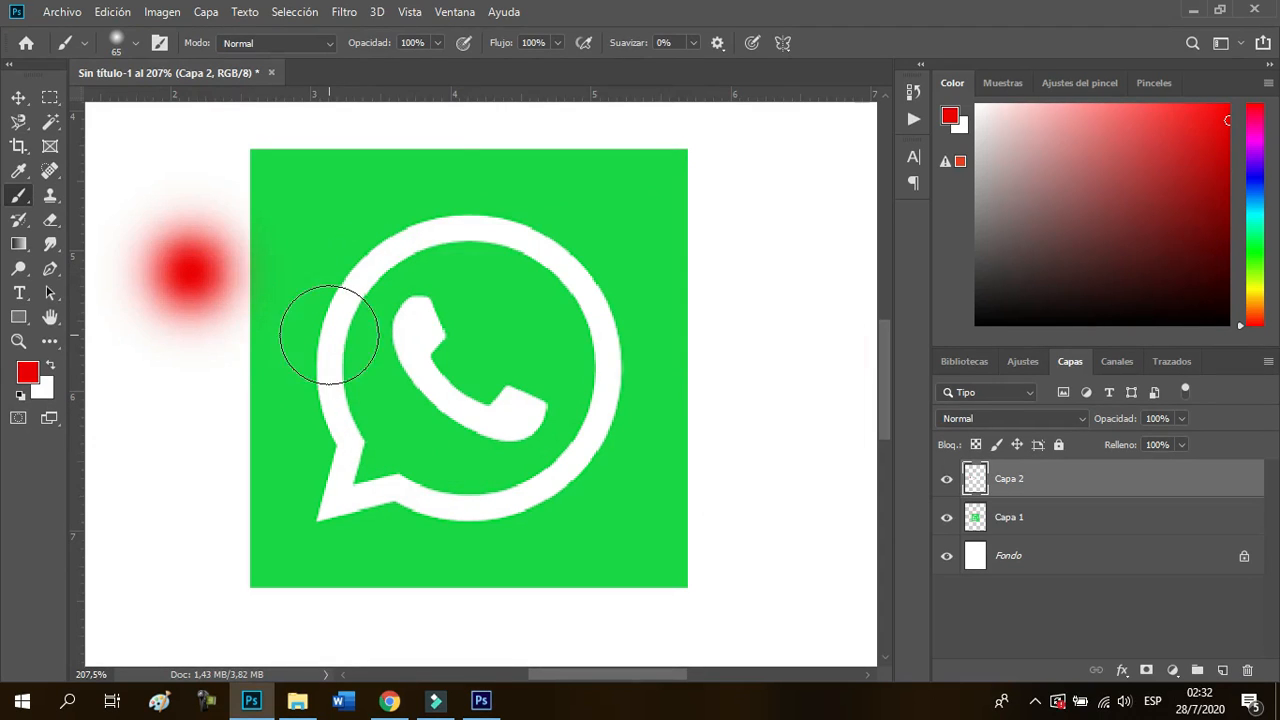
pyautogui.hotkey('ctrl', 'z')
pyautogui.scroll(-3, 240, 289)
pyautogui.press('space')
pyautogui.moveTo(363, 283); pyautogui.dragTo(562, 336)
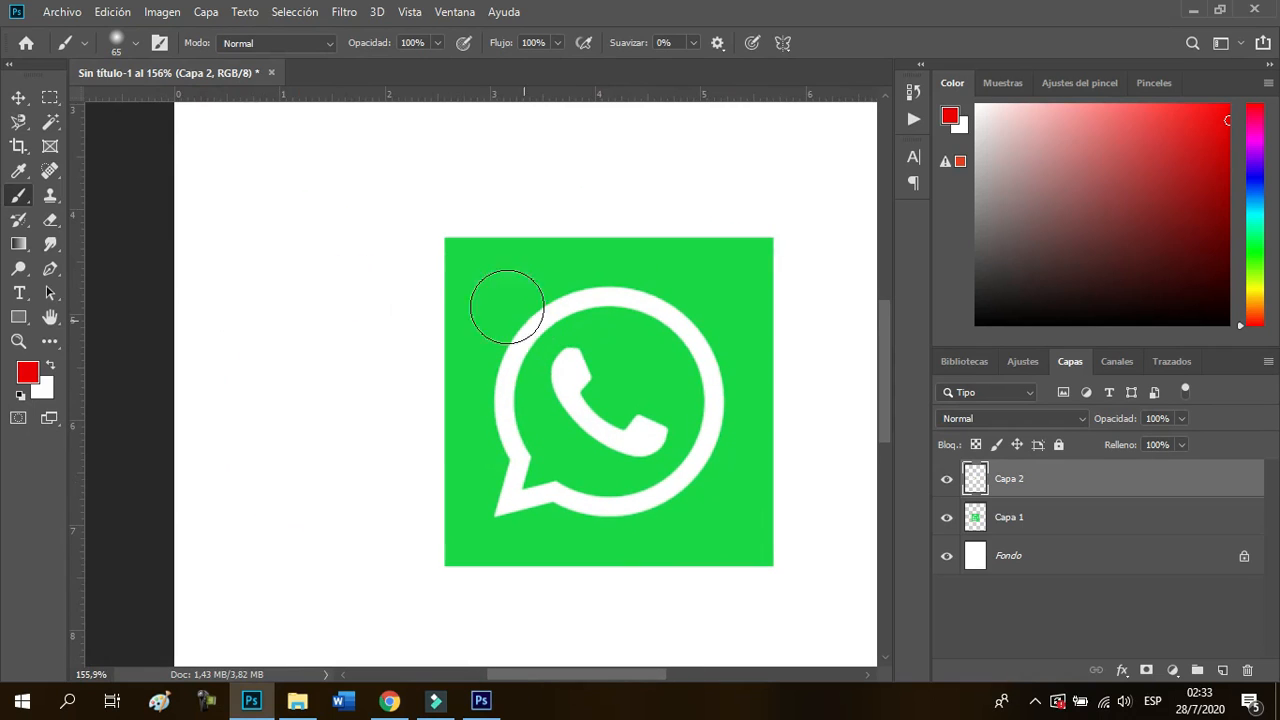
# Select the Circular difuso brush, and enlarge it to 217 px while keeping its edge soft
pyautogui.click(113, 42)
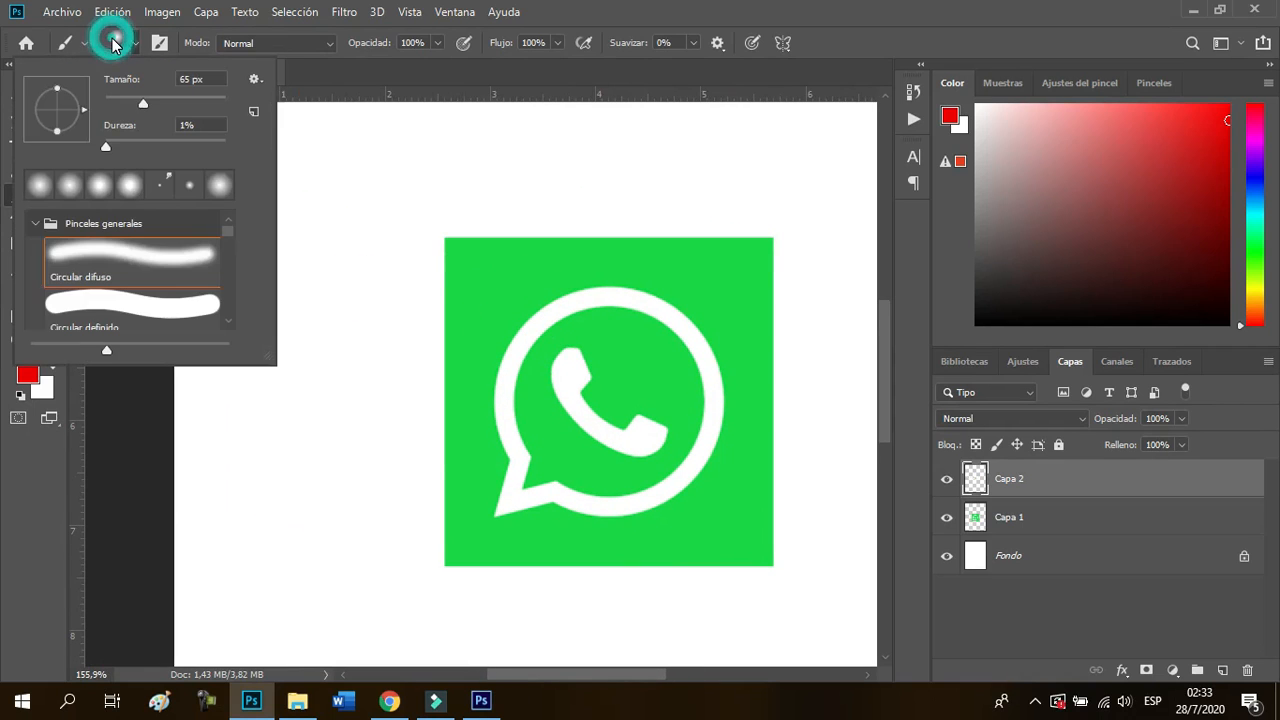
pyautogui.doubleClick(128, 264)
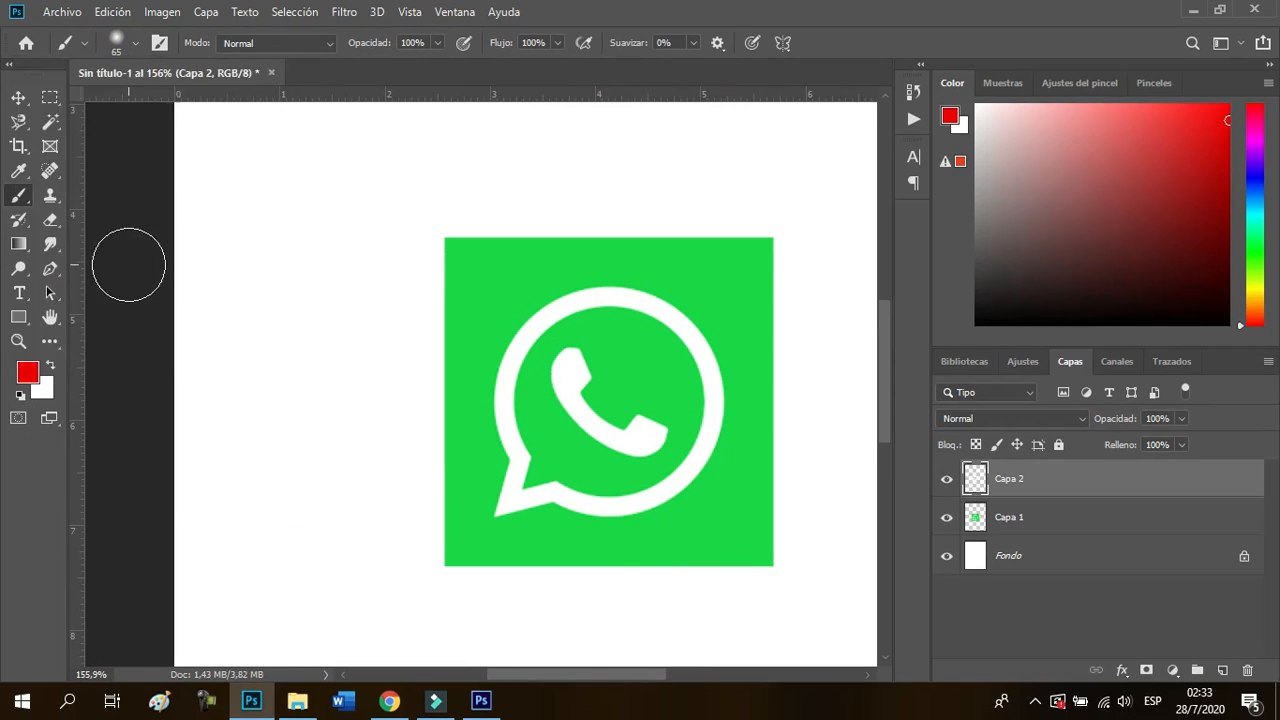
pyautogui.click(113, 45)
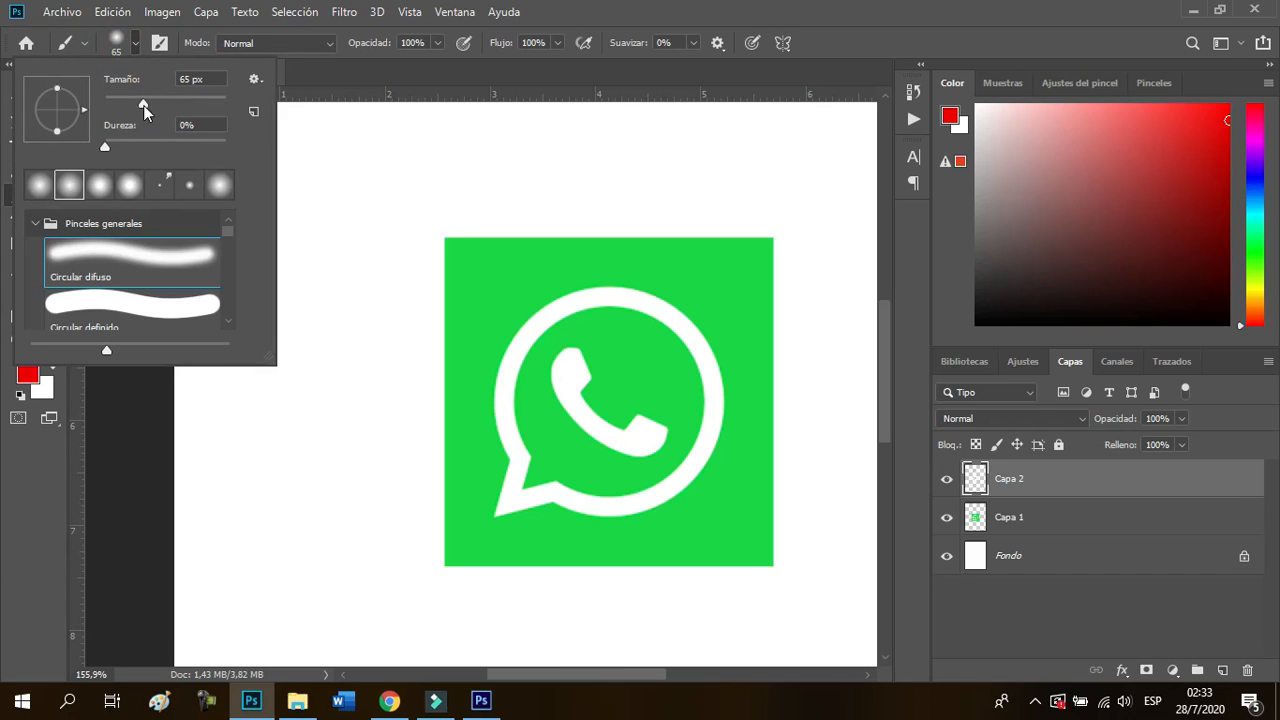
pyautogui.moveTo(144, 100); pyautogui.dragTo(173, 102)
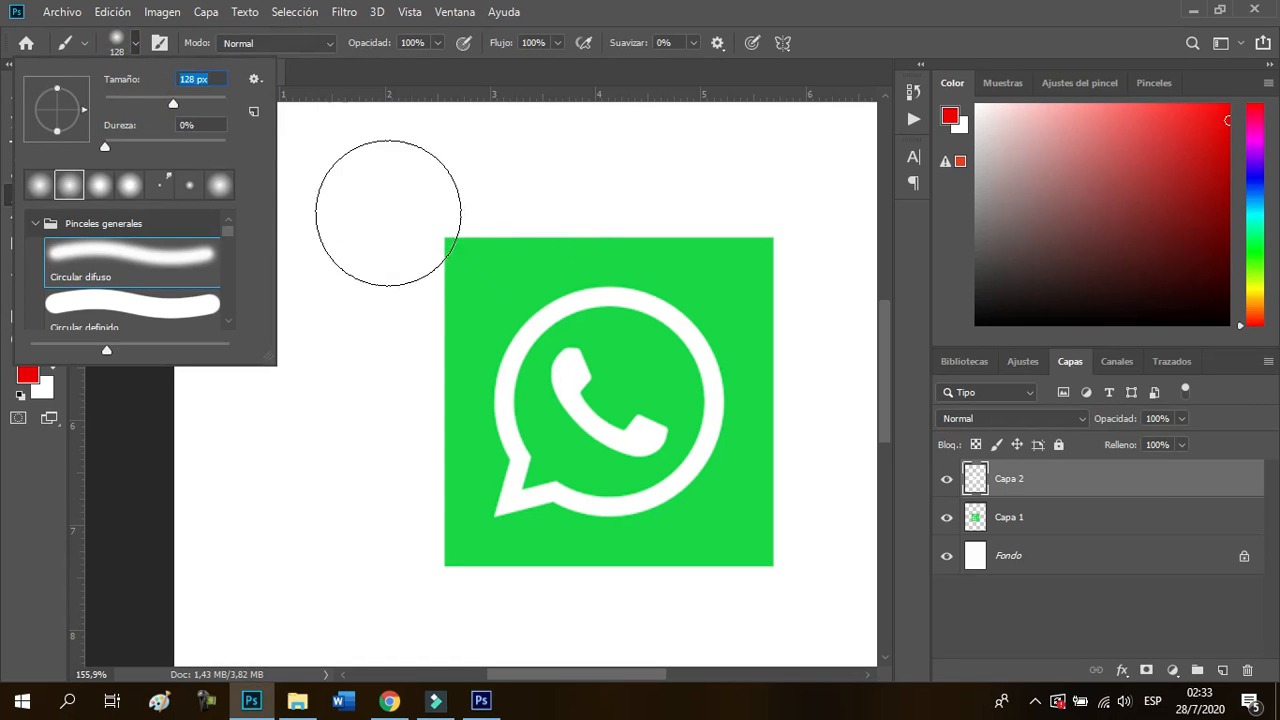
pyautogui.moveTo(484, 250)
pyautogui.mouseDown()
pyautogui.moveTo(643, 252)
pyautogui.moveTo(629, 264)
pyautogui.moveTo(694, 278)
pyautogui.moveTo(475, 283)
pyautogui.moveTo(665, 305)
pyautogui.moveTo(568, 294)
pyautogui.moveTo(489, 305)
pyautogui.mouseUp()
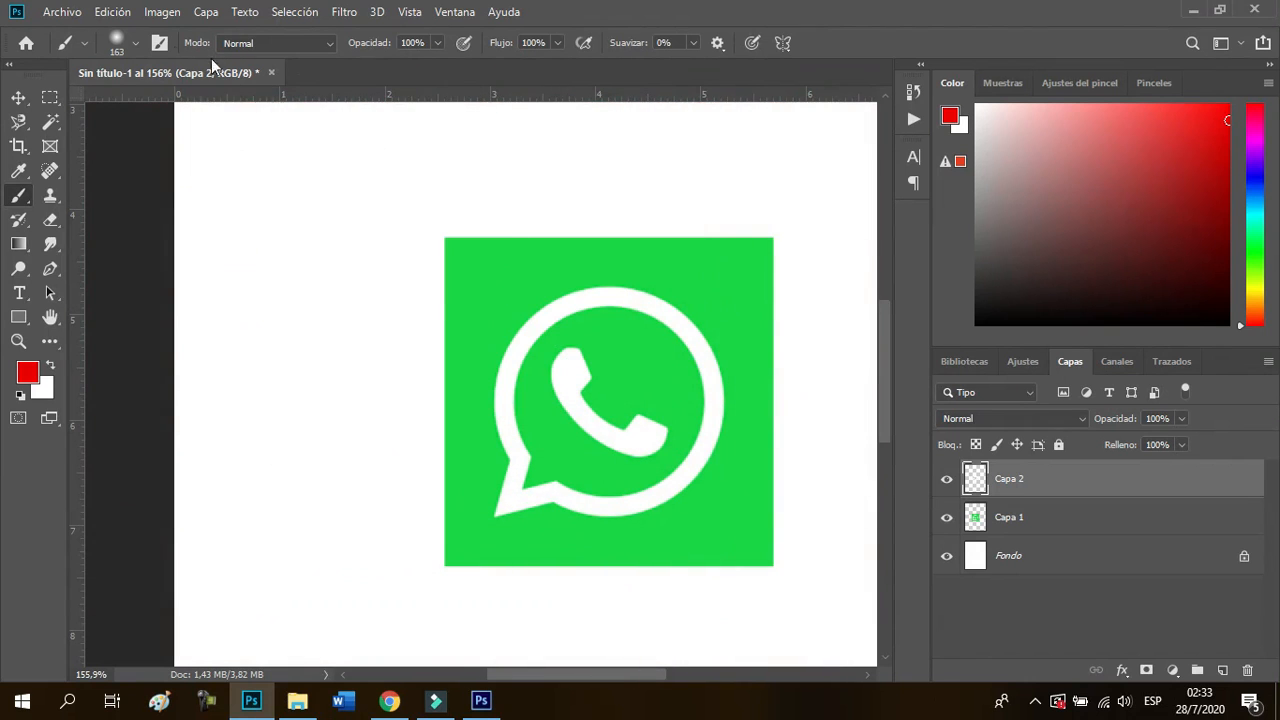
pyautogui.click(118, 40)
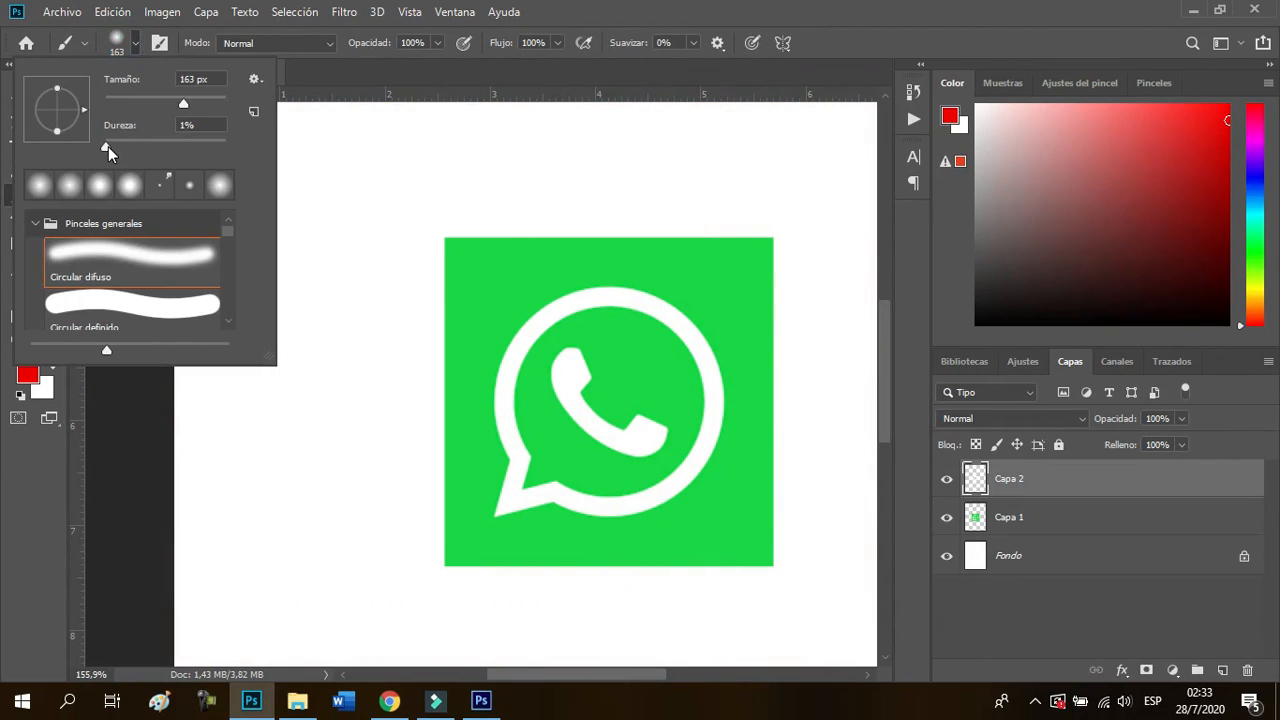
pyautogui.moveTo(480, 285); pyautogui.dragTo(519, 299)
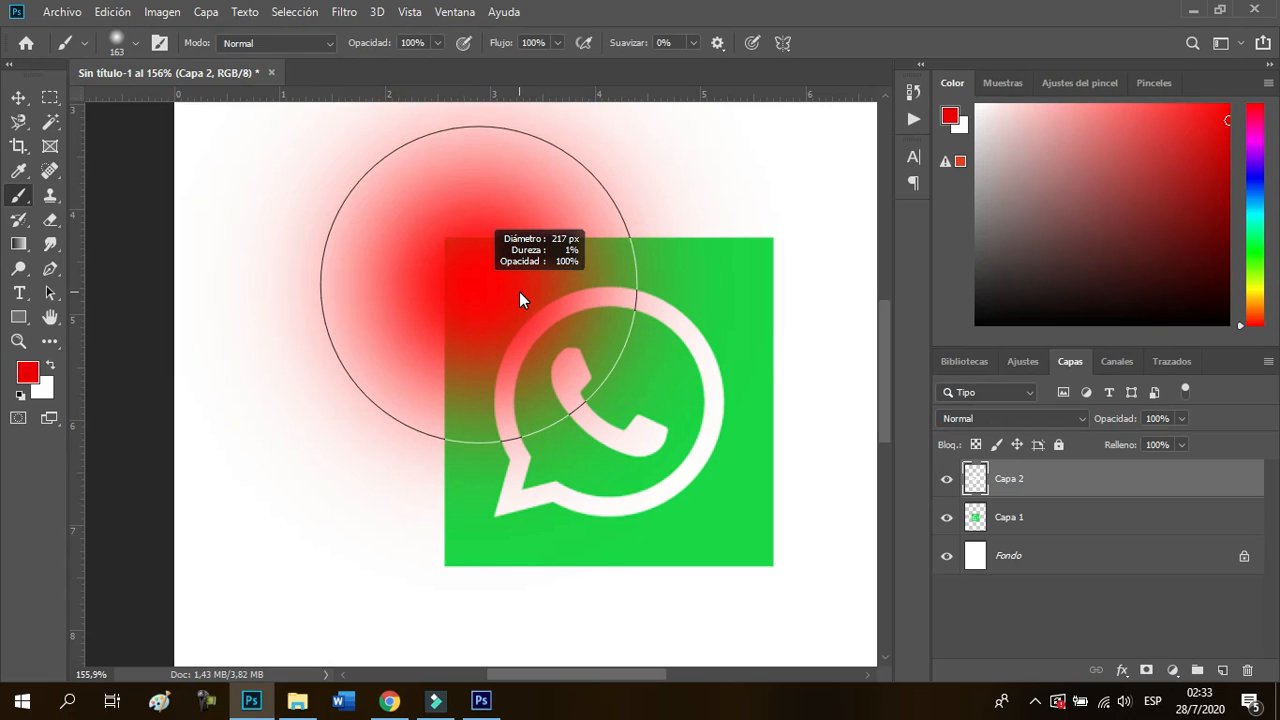
pyautogui.moveTo(519, 292); pyautogui.dragTo(519, 292)
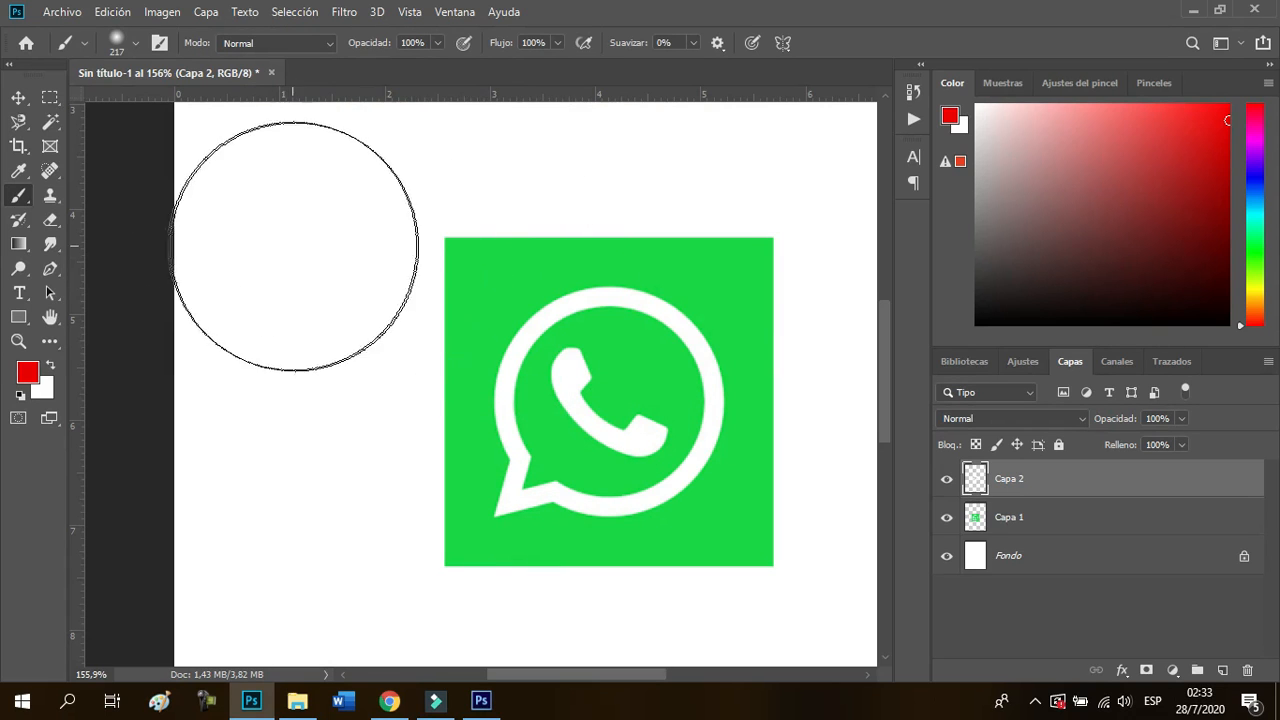
# Compare a soft red dab with one at 100% hardness beside the logo, and undo both dabs
pyautogui.click(307, 249)
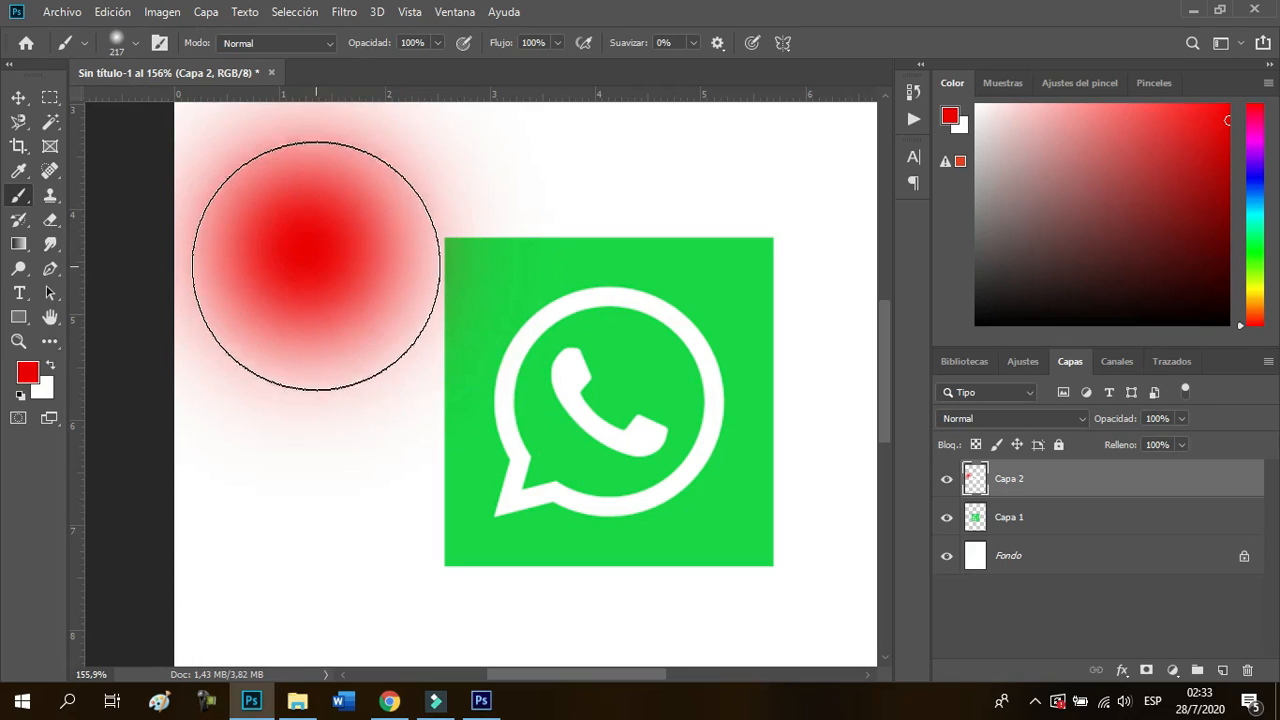
pyautogui.click(115, 43)
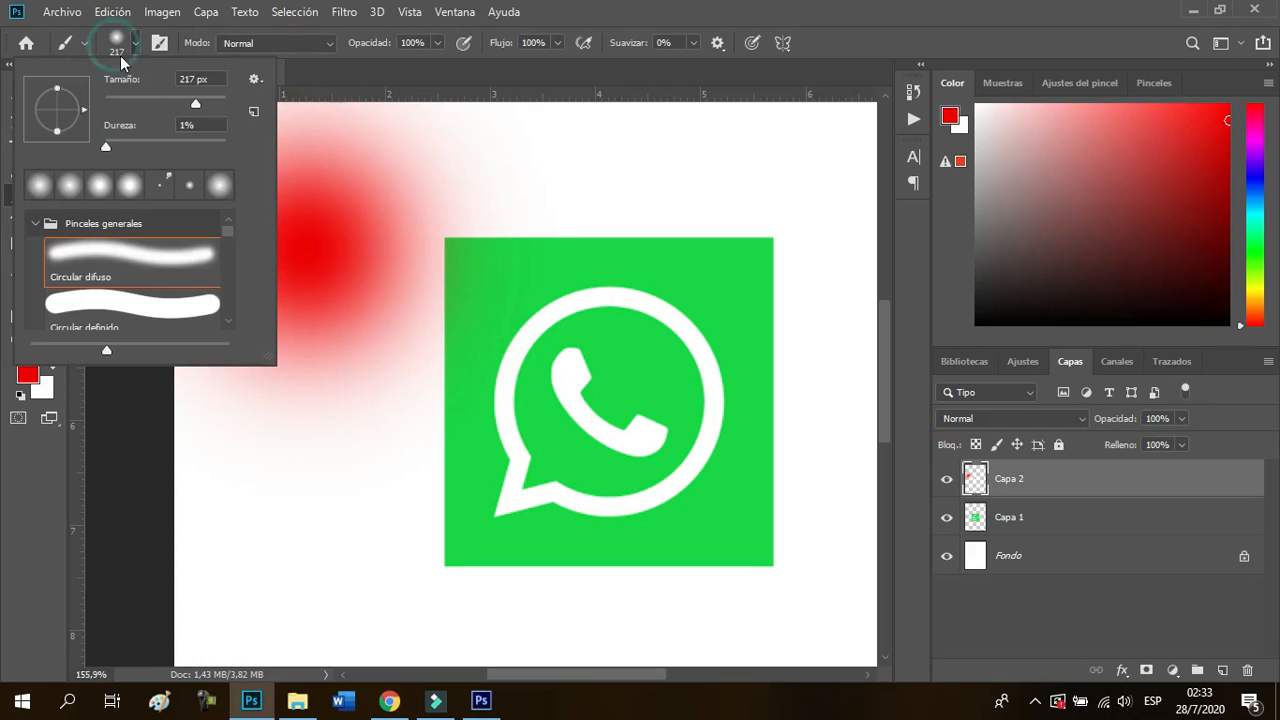
pyautogui.moveTo(151, 145); pyautogui.dragTo(228, 146)
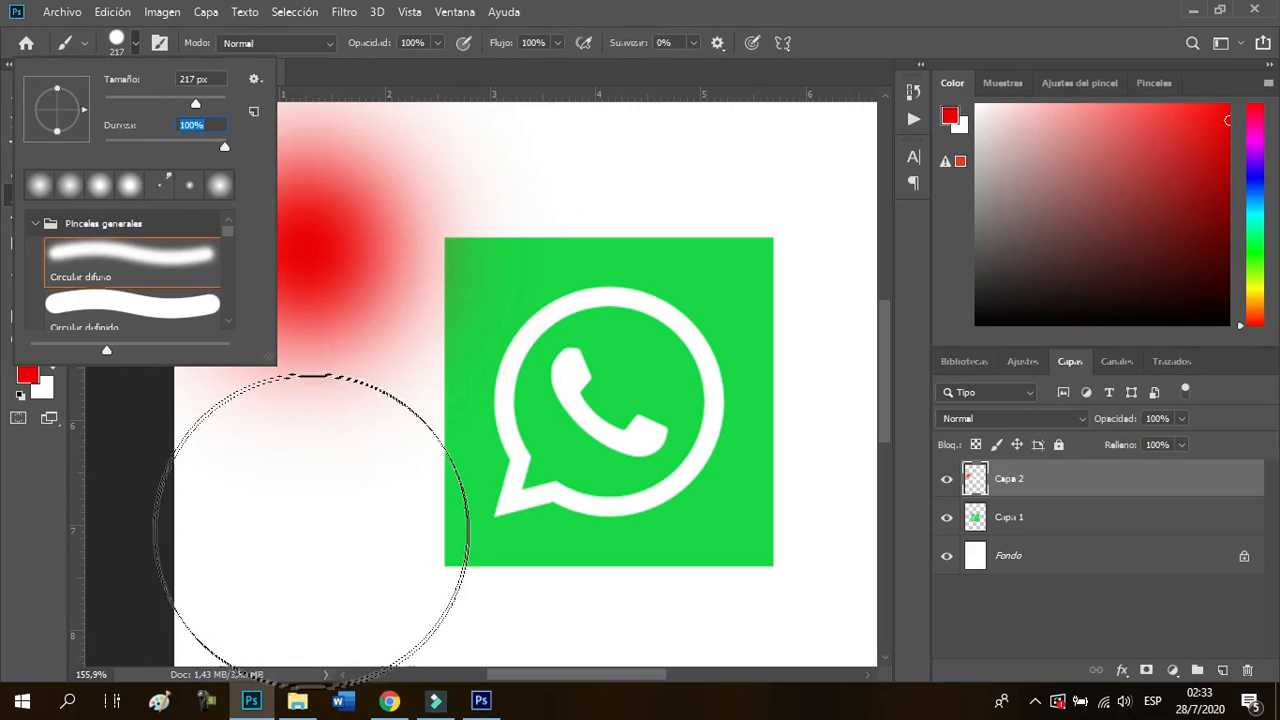
pyautogui.click(315, 510)
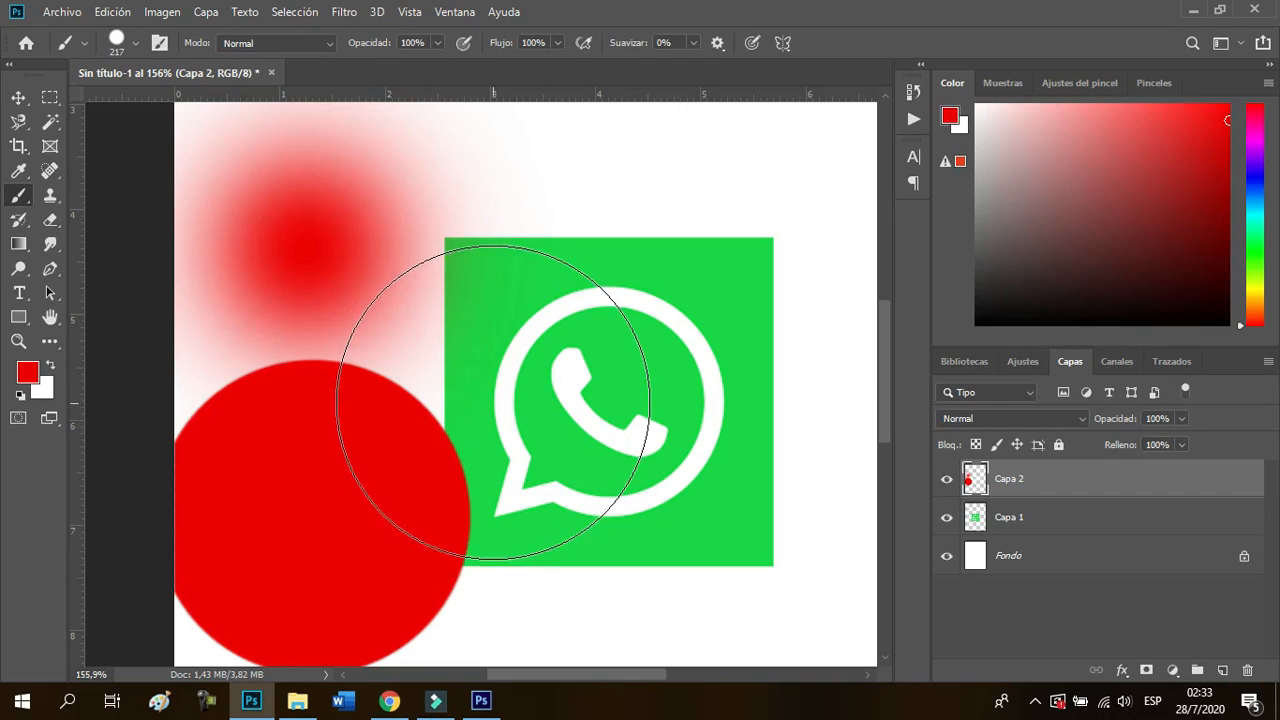
pyautogui.hotkey('ctrl', 'z')
pyautogui.hotkey('ctrl', 'z')
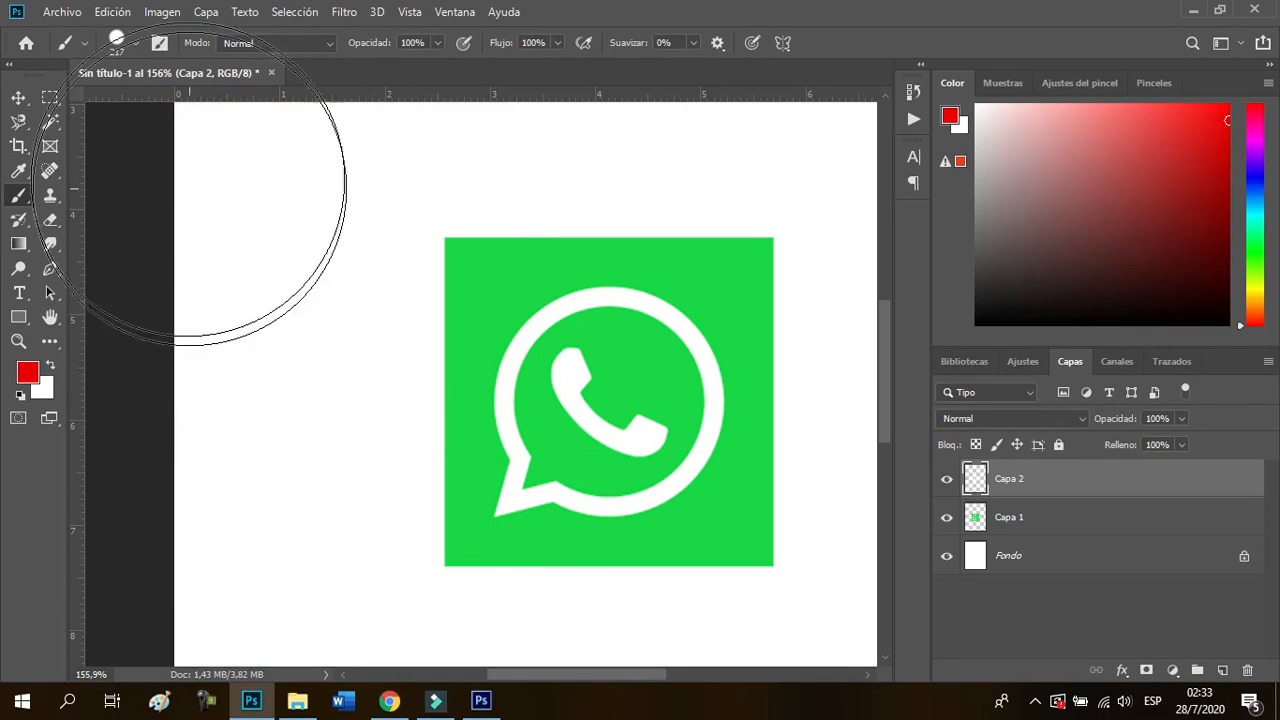
# Choose the textured Kyle splatter brush from the Pinceles de efectos especiales group
pyautogui.click(133, 42)
pyautogui.moveTo(231, 236); pyautogui.dragTo(232, 270)
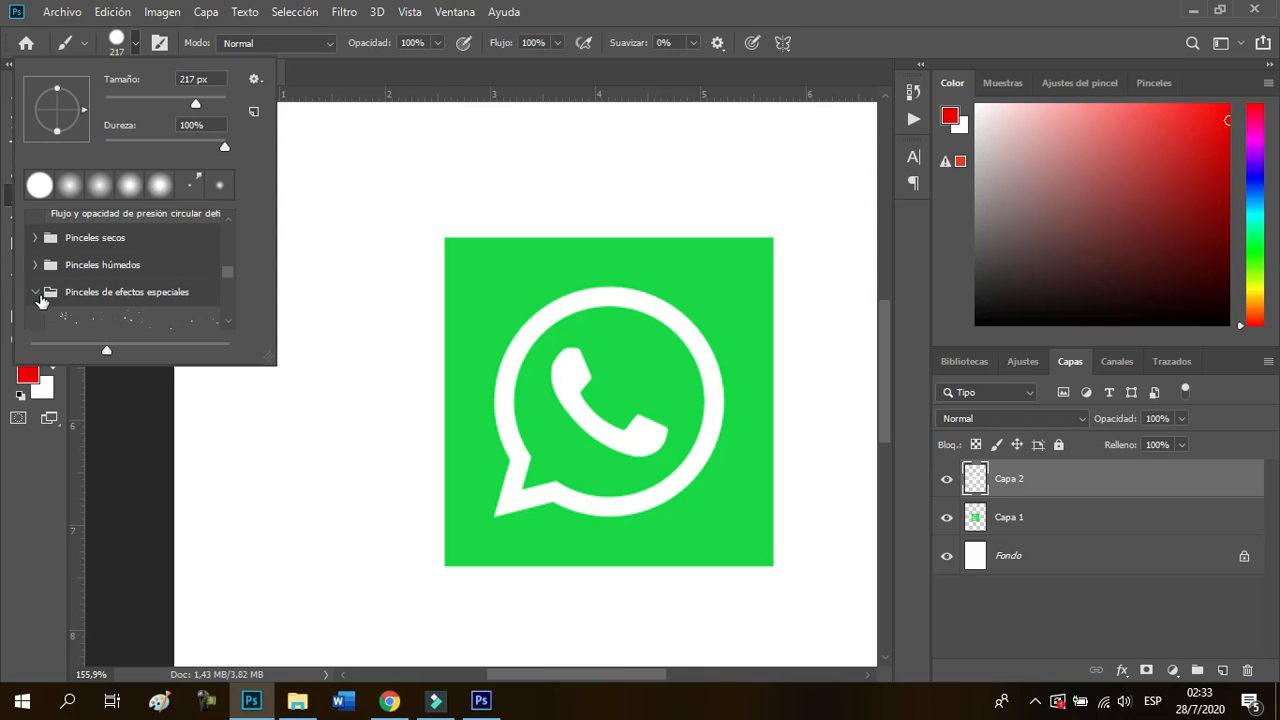
pyautogui.click(37, 293)
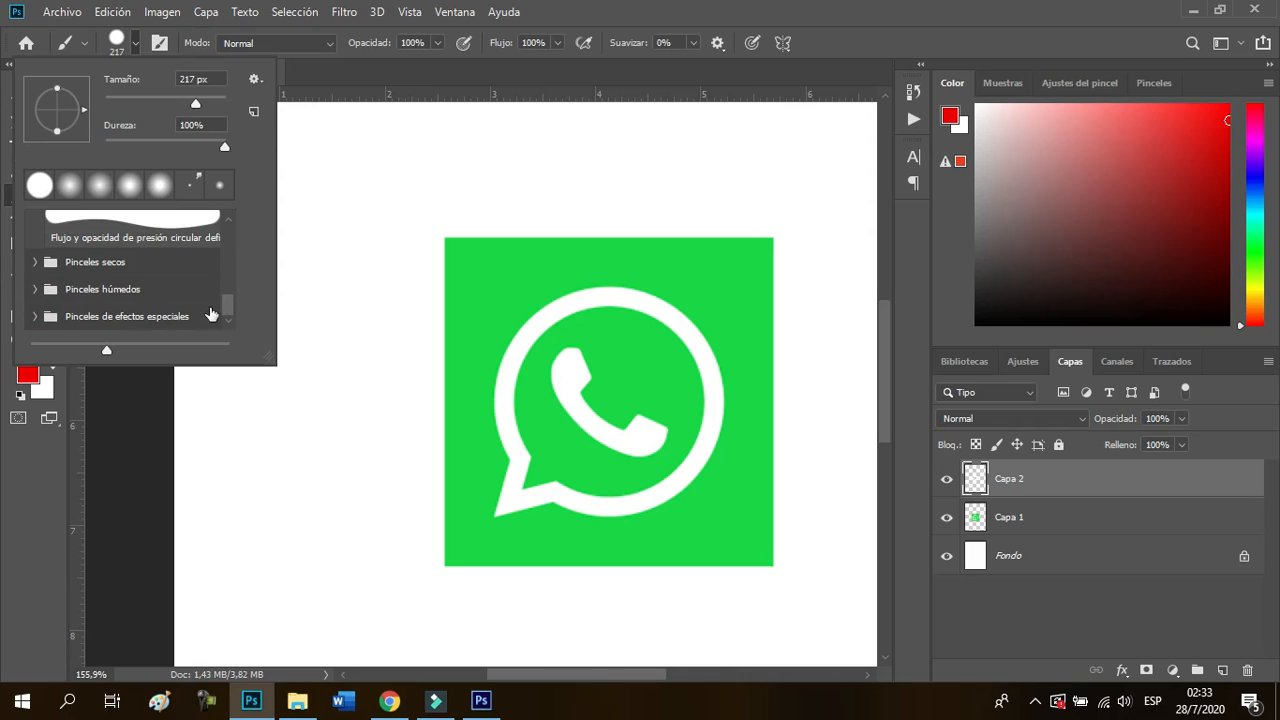
pyautogui.click(36, 316)
pyautogui.scroll(-2, 128, 290)
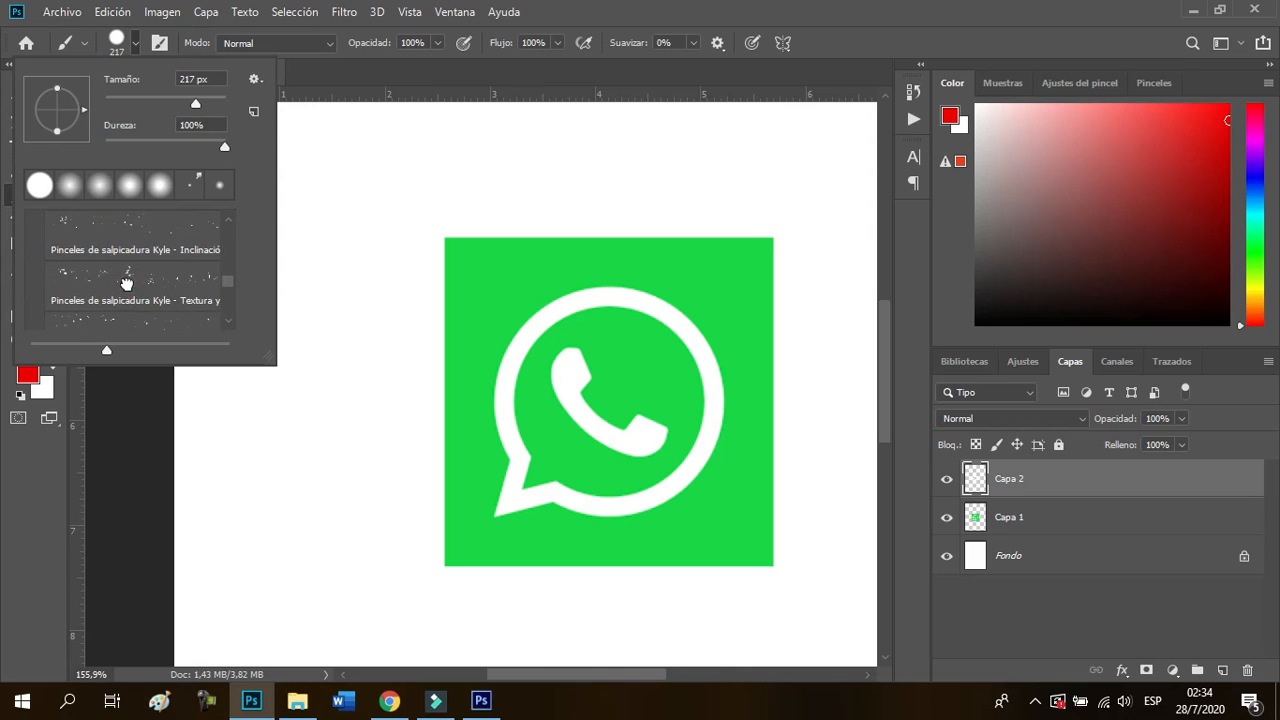
pyautogui.click(129, 284)
# Try a red splatter stroke across the logo and undo it
pyautogui.moveTo(394, 198)
pyautogui.mouseDown()
pyautogui.moveTo(570, 222)
pyautogui.moveTo(748, 606)
pyautogui.moveTo(860, 275)
pyautogui.mouseUp()
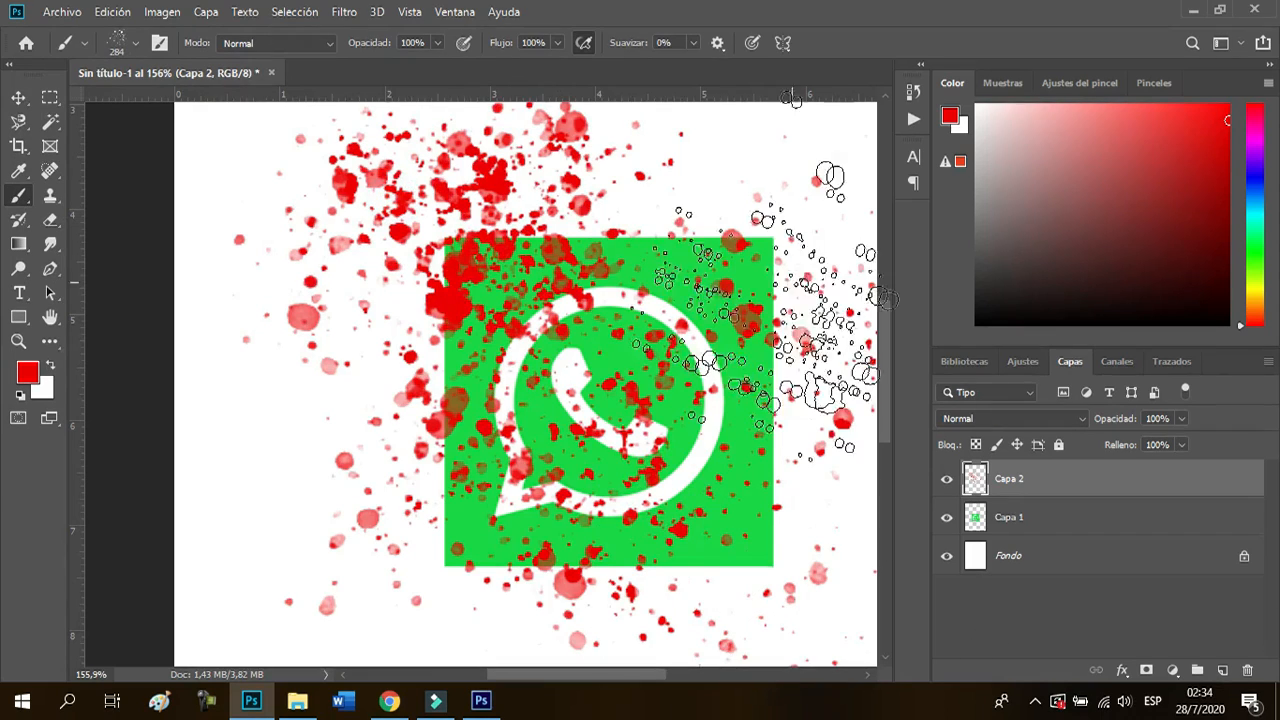
pyautogui.hotkey('ctrl', 'z')
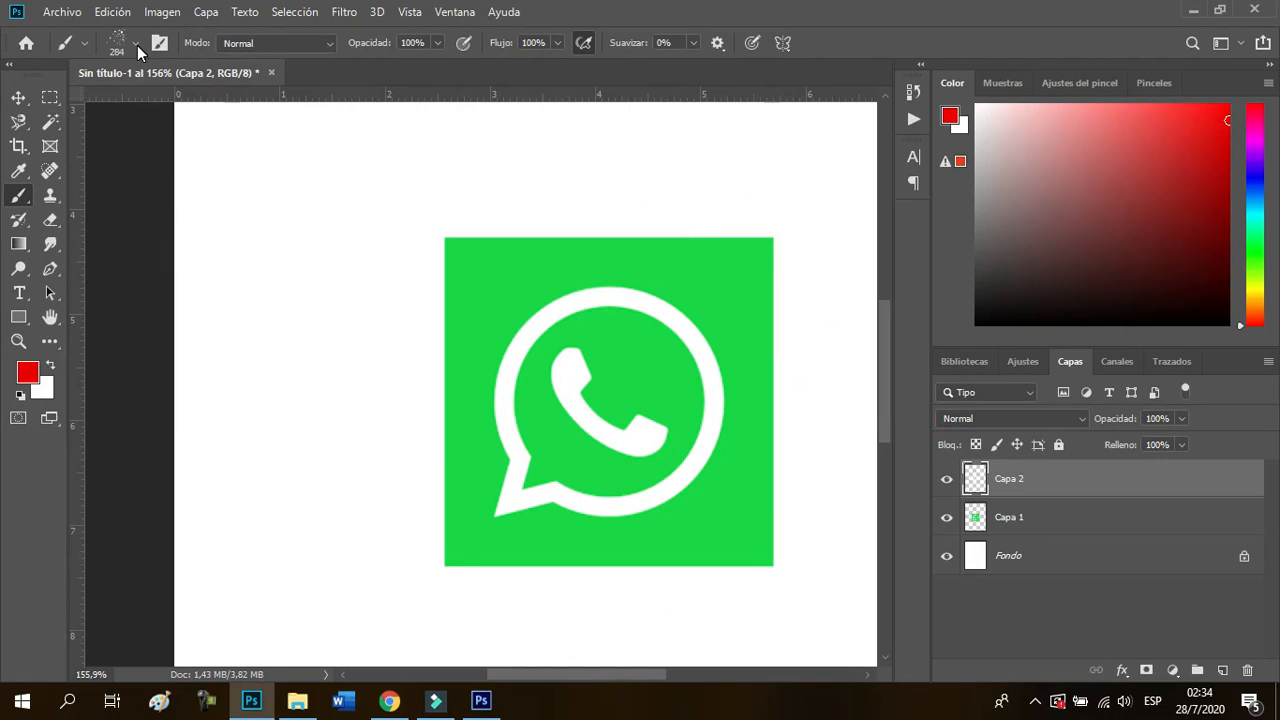
pyautogui.click(23, 199)
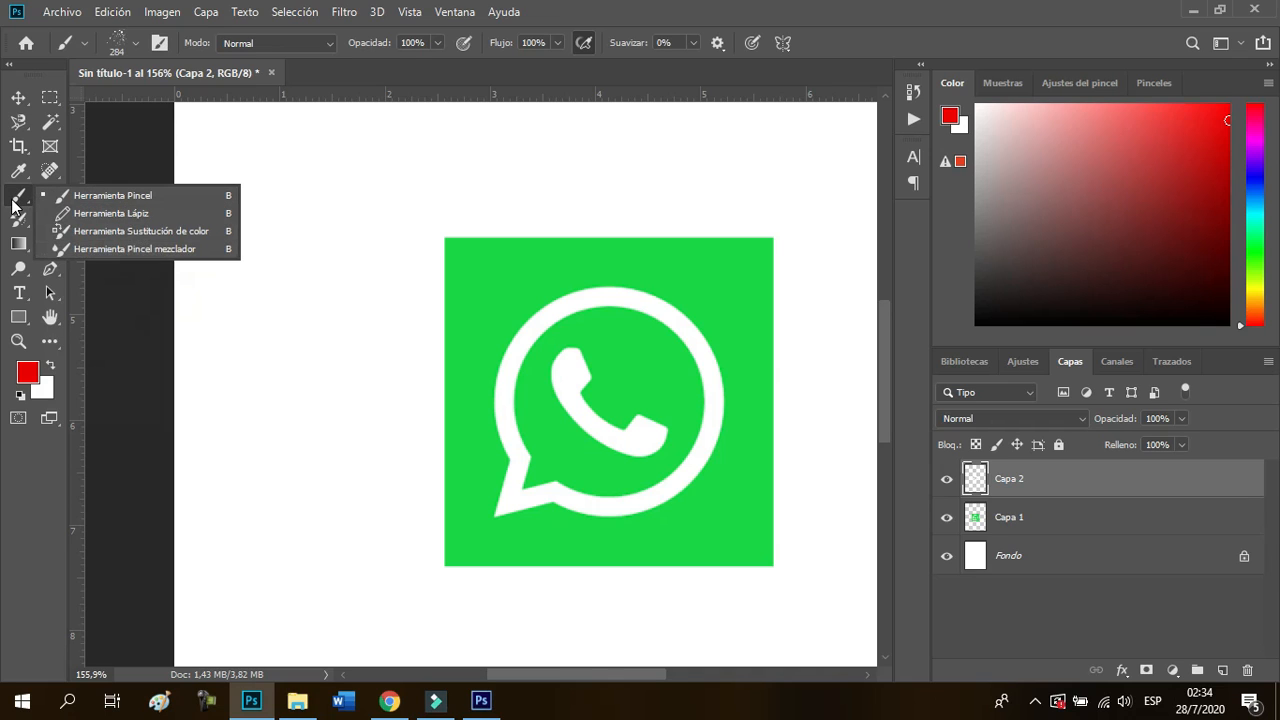
pyautogui.click(14, 205)
# Activate the Clone Stamp tool, try cloning sampled parts of the logo, and undo all the strokes
pyautogui.click(52, 197)
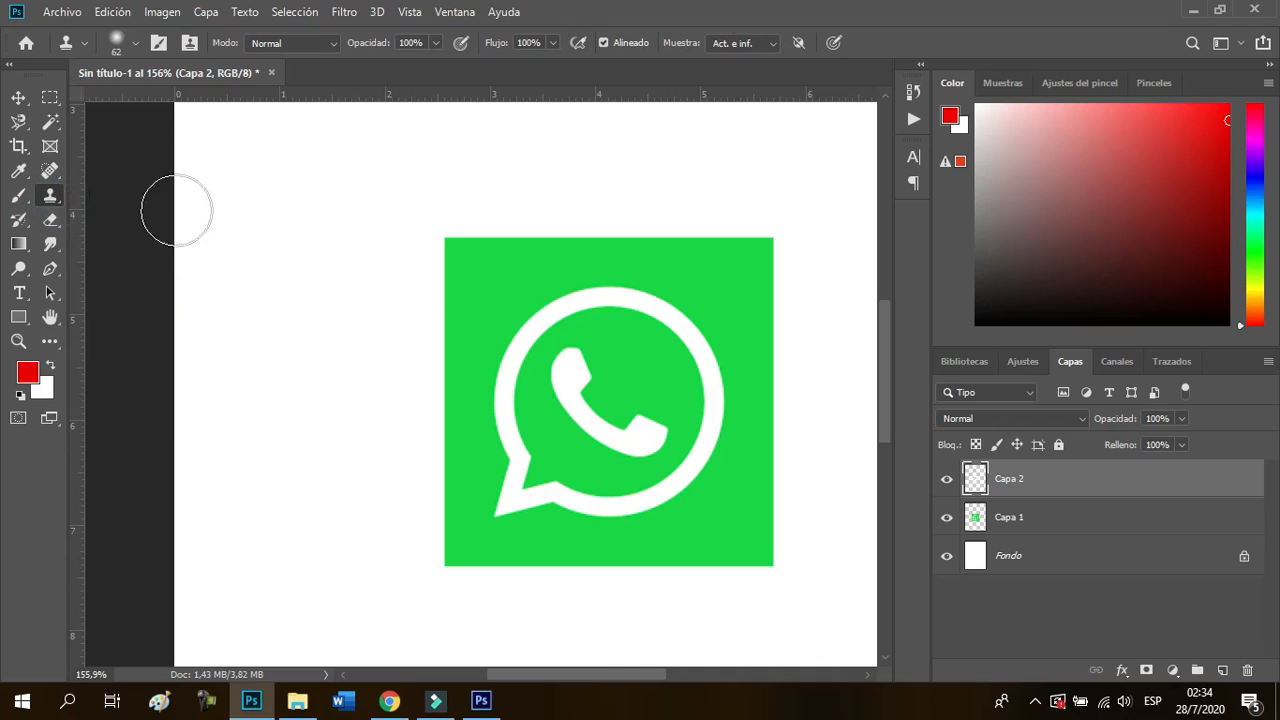
pyautogui.rightClick(422, 261)
pyautogui.moveTo(474, 235); pyautogui.dragTo(500, 236)
pyautogui.keyDown('alt'); pyautogui.click(616, 352); pyautogui.keyUp('alt')
pyautogui.moveTo(616, 352)
pyautogui.mouseDown()
pyautogui.moveTo(557, 360)
pyautogui.moveTo(686, 446)
pyautogui.moveTo(680, 455)
pyautogui.moveTo(608, 423)
pyautogui.moveTo(723, 297)
pyautogui.moveTo(680, 349)
pyautogui.moveTo(471, 378)
pyautogui.moveTo(555, 403)
pyautogui.mouseUp()
pyautogui.keyDown('alt'); pyautogui.click(743, 314); pyautogui.keyUp('alt')
pyautogui.moveTo(691, 388)
pyautogui.mouseDown()
pyautogui.moveTo(680, 420)
pyautogui.moveTo(697, 377)
pyautogui.mouseUp()
pyautogui.hotkey('ctrl', 'z')
pyautogui.hotkey('ctrl', 'z')
pyautogui.hotkey('ctrl', 'z')
pyautogui.hotkey('ctrl', 'z')
pyautogui.hotkey('ctrl', 'z')
# Reduce the Clone Stamp brush to 31 px, and clone the logo's green over the upper part of the speech bubble outline
pyautogui.keyDown('alt'); pyautogui.rightClick(663, 262); pyautogui.keyUp('alt')
pyautogui.moveTo(647, 258)
pyautogui.mouseDown()
pyautogui.moveTo(624, 250)
pyautogui.moveTo(647, 447)
pyautogui.moveTo(658, 188)
pyautogui.mouseUp()
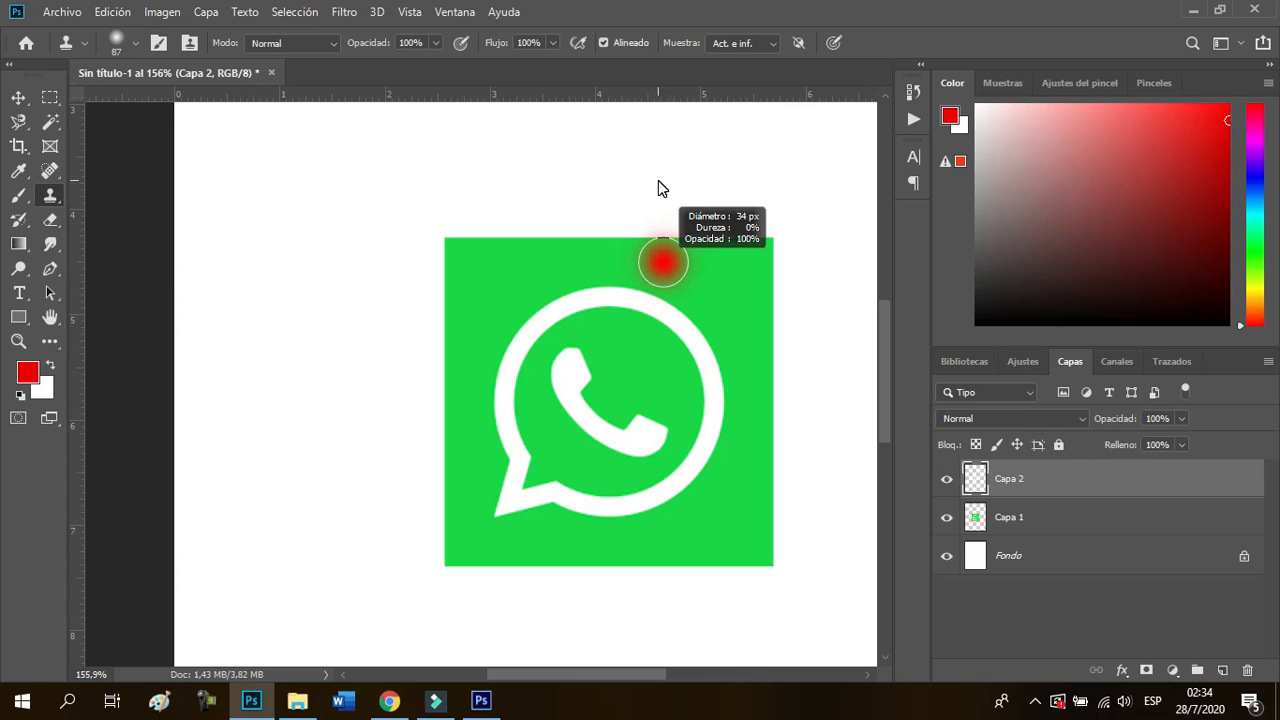
pyautogui.moveTo(658, 180)
pyautogui.mouseDown()
pyautogui.moveTo(655, 367)
pyautogui.moveTo(655, 244)
pyautogui.moveTo(660, 312)
pyautogui.mouseUp()
pyautogui.moveTo(660, 255)
pyautogui.mouseDown()
pyautogui.moveTo(752, 253)
pyautogui.moveTo(624, 270)
pyautogui.mouseUp()
pyautogui.moveTo(715, 265); pyautogui.dragTo(632, 271)
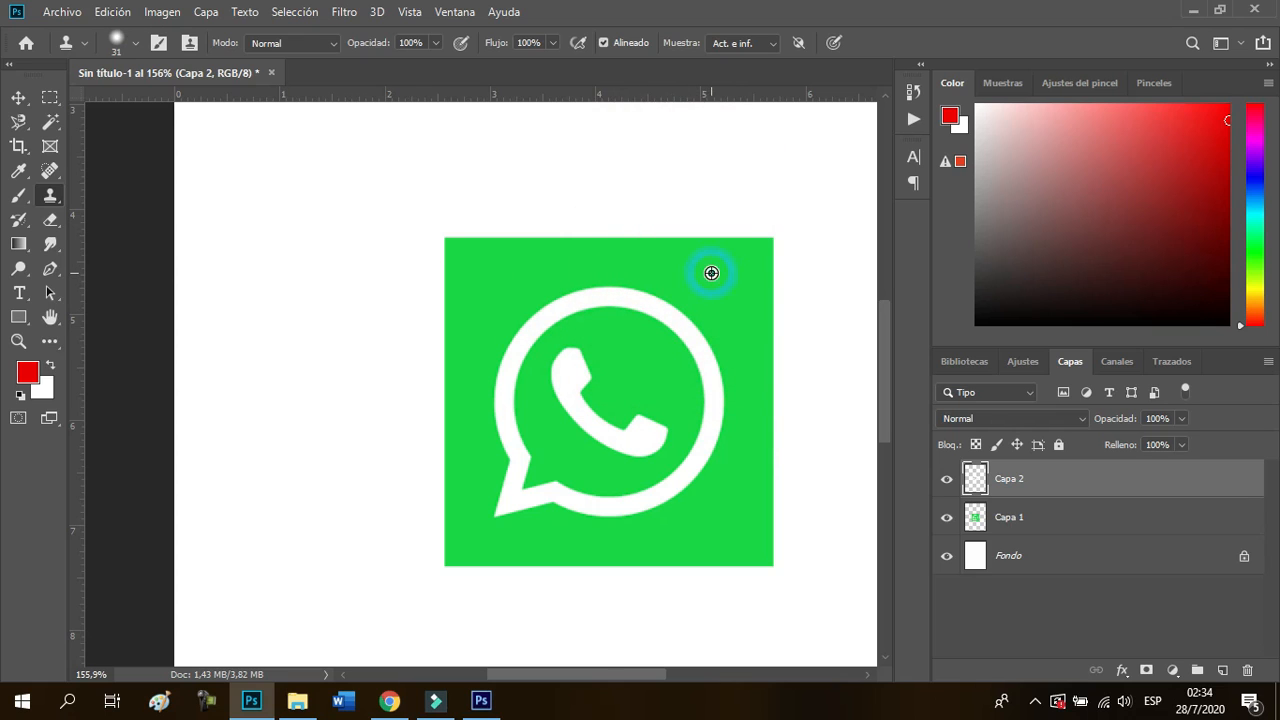
pyautogui.moveTo(642, 306)
pyautogui.mouseDown()
pyautogui.moveTo(600, 305)
pyautogui.moveTo(662, 290)
pyautogui.moveTo(595, 301)
pyautogui.moveTo(623, 293)
pyautogui.moveTo(621, 312)
pyautogui.moveTo(570, 324)
pyautogui.moveTo(689, 309)
pyautogui.mouseUp()
pyautogui.keyDown('alt'); pyautogui.click(681, 277); pyautogui.keyUp('alt')
pyautogui.click(720, 309)
pyautogui.keyDown('alt'); pyautogui.click(643, 281); pyautogui.keyUp('alt')
pyautogui.moveTo(700, 326)
pyautogui.mouseDown()
pyautogui.moveTo(714, 348)
pyautogui.moveTo(559, 318)
pyautogui.mouseUp()
pyautogui.keyDown('alt'); pyautogui.click(703, 303); pyautogui.keyUp('alt')
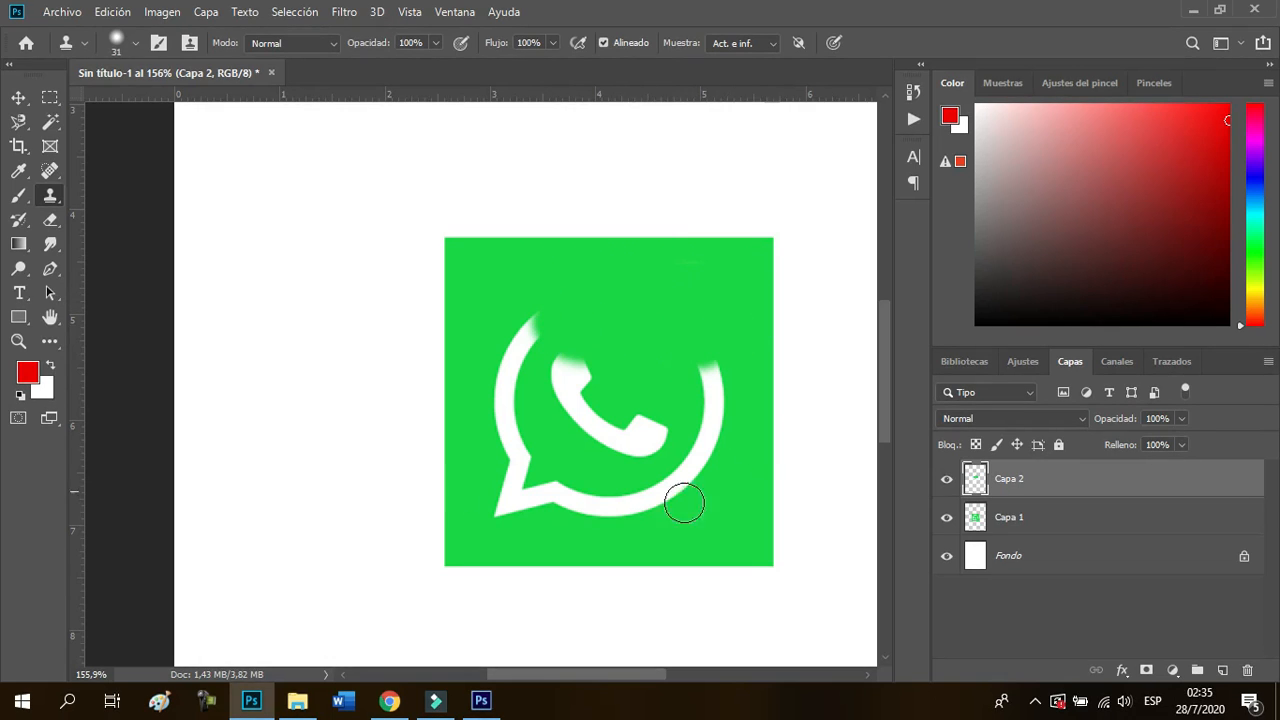
# Merge Capa 2 down into Capa 1, and try a Smudge stroke on the speech bubble outline and undo it
pyautogui.click(50, 222)
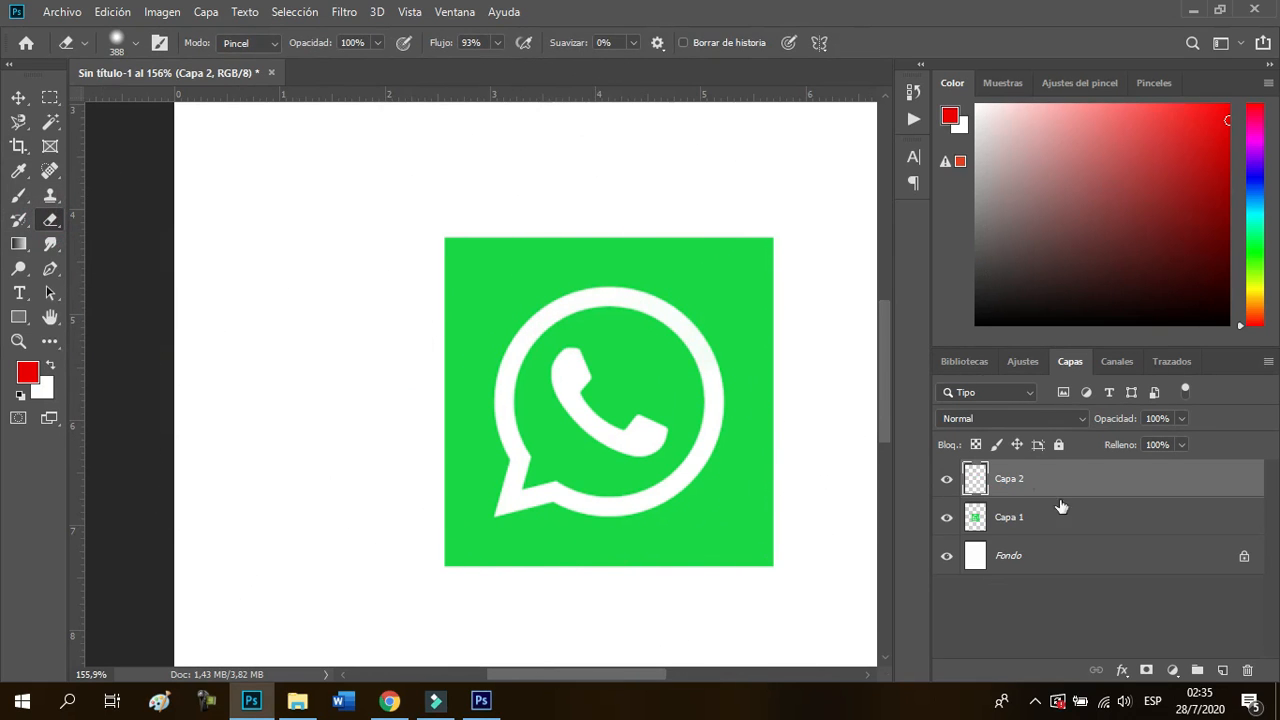
pyautogui.click(49, 247)
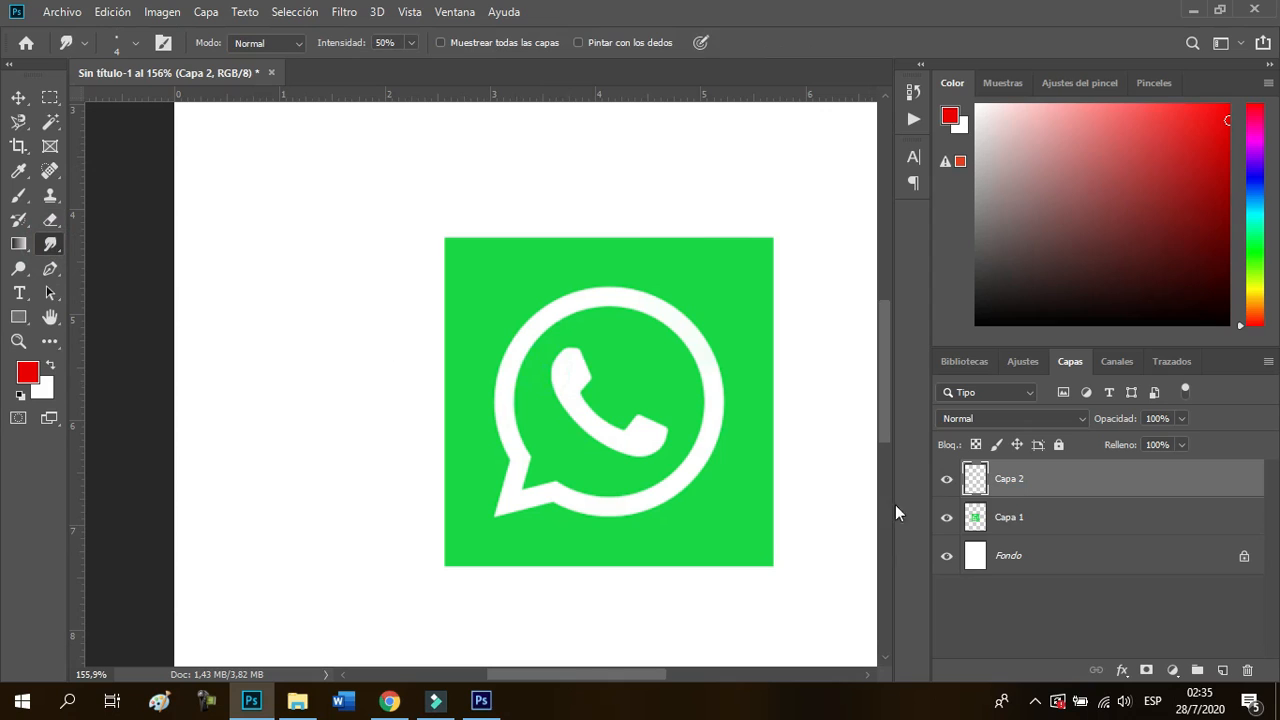
pyautogui.hotkey('ctrl', 'e')
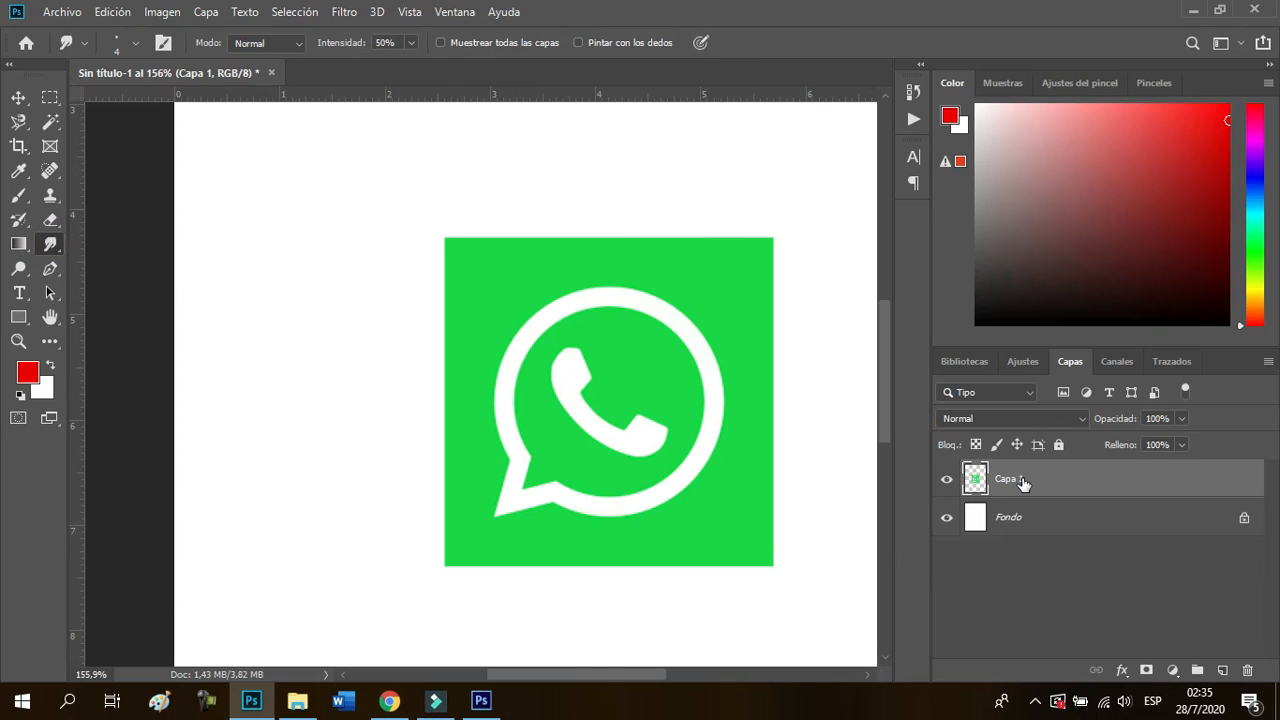
pyautogui.moveTo(546, 329)
pyautogui.mouseDown()
pyautogui.moveTo(529, 320)
pyautogui.moveTo(543, 309)
pyautogui.moveTo(600, 320)
pyautogui.moveTo(640, 298)
pyautogui.mouseUp()
pyautogui.hotkey('ctrl', 'z')
# Activate the Blur tool and reduce its brush to 32 px, working close up on the logo
pyautogui.rightClick(52, 250)
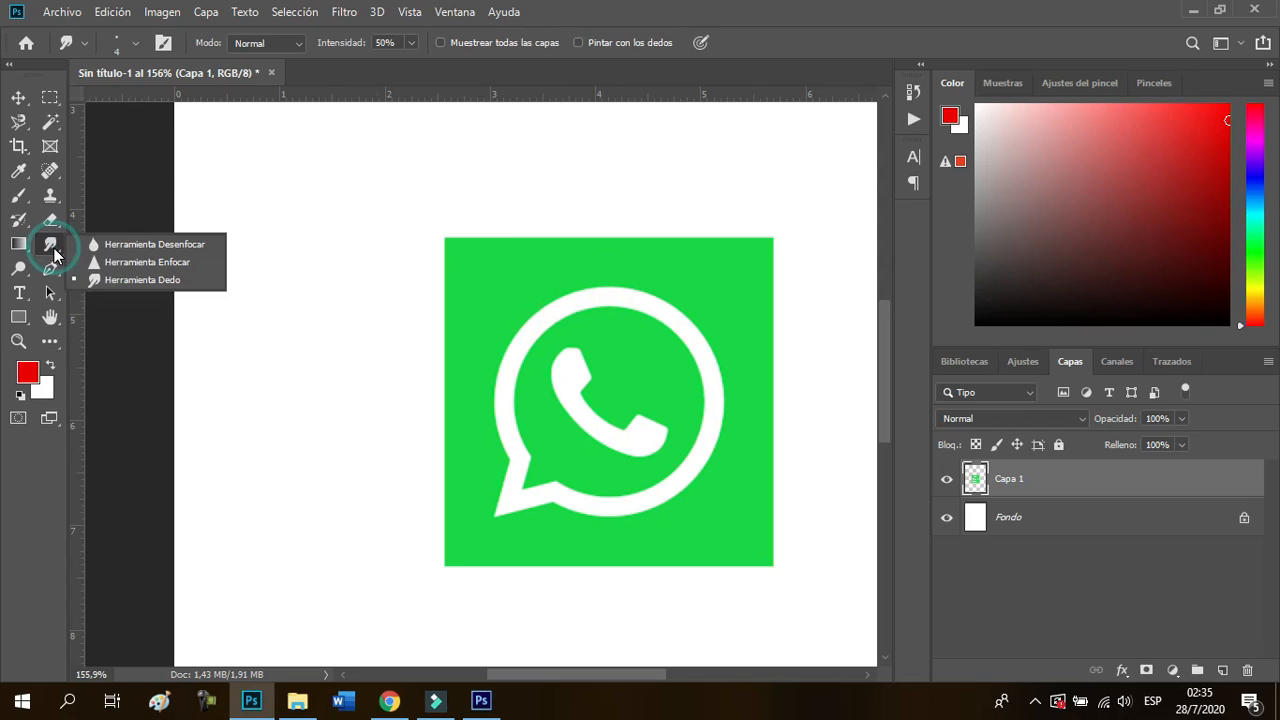
pyautogui.click(165, 247)
pyautogui.scroll(2, 552, 337)
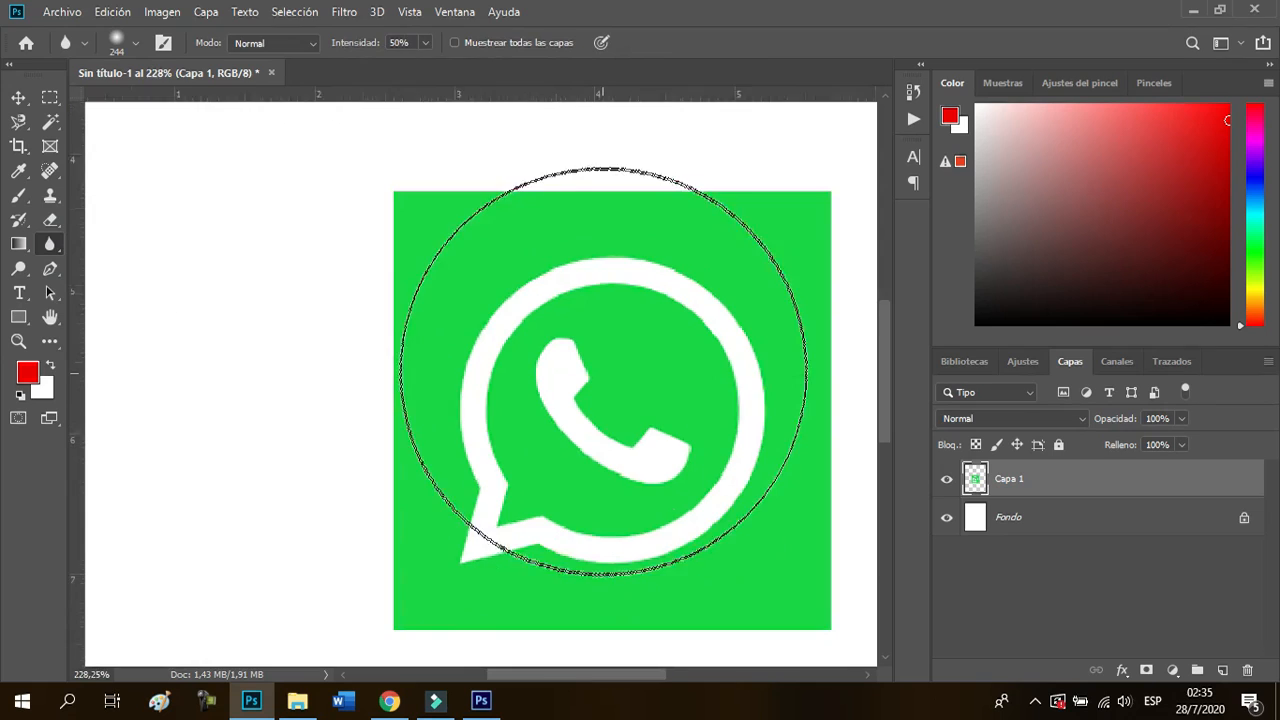
pyautogui.scroll(3, 604, 372)
pyautogui.moveTo(584, 348)
pyautogui.mouseDown()
pyautogui.moveTo(472, 365)
pyautogui.moveTo(230, 368)
pyautogui.mouseUp()
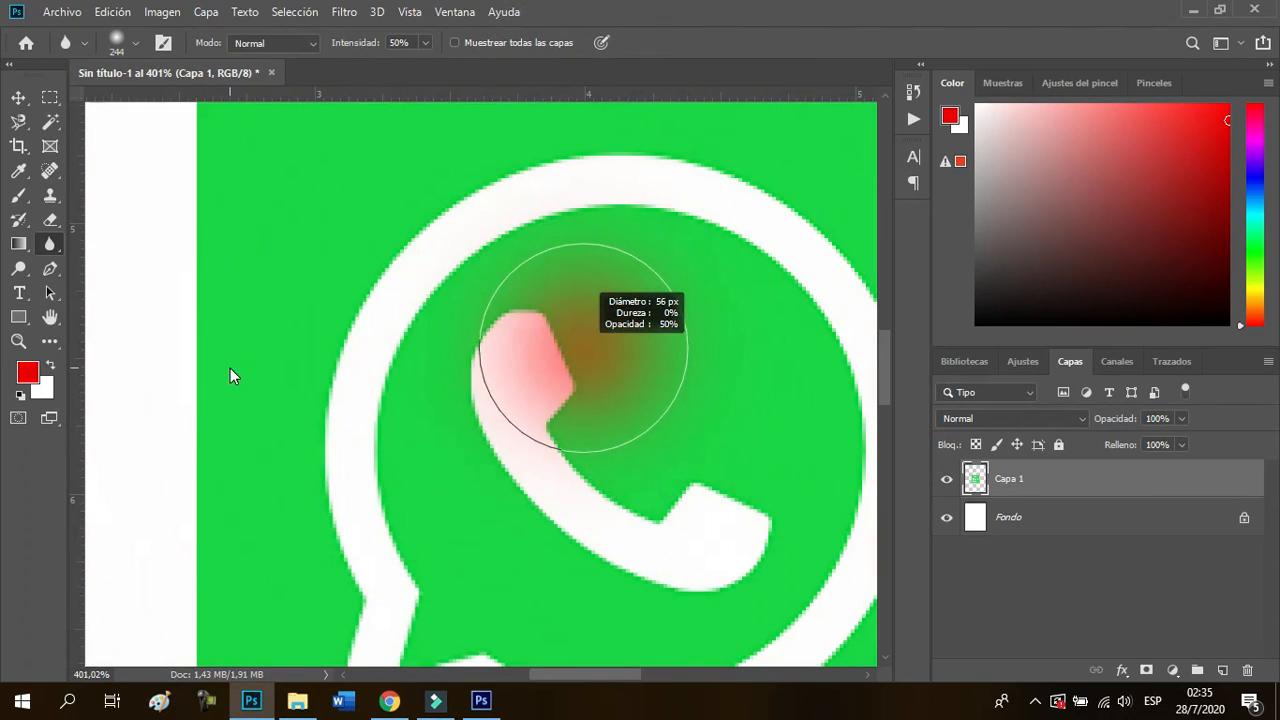
pyautogui.moveTo(393, 256); pyautogui.dragTo(348, 261)
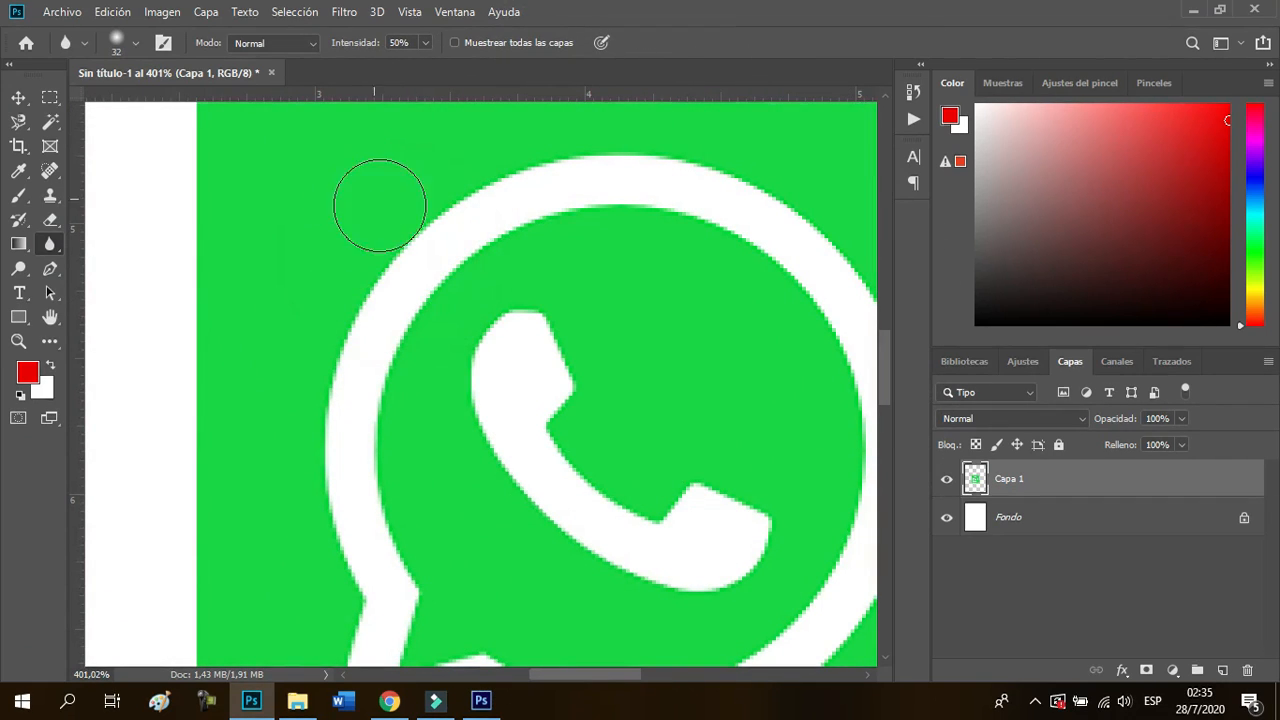
# Try blurring the upper-left part of the speech bubble outline and undo it, and discard a newly added empty layer
pyautogui.moveTo(323, 334)
pyautogui.mouseDown()
pyautogui.moveTo(403, 266)
pyautogui.moveTo(426, 200)
pyautogui.mouseUp()
pyautogui.moveTo(274, 449)
pyautogui.mouseDown()
pyautogui.moveTo(330, 391)
pyautogui.moveTo(304, 427)
pyautogui.moveTo(296, 377)
pyautogui.moveTo(300, 463)
pyautogui.mouseUp()
pyautogui.moveTo(519, 142)
pyautogui.mouseDown()
pyautogui.moveTo(548, 151)
pyautogui.moveTo(441, 213)
pyautogui.moveTo(376, 219)
pyautogui.moveTo(359, 261)
pyautogui.moveTo(349, 326)
pyautogui.moveTo(437, 377)
pyautogui.mouseUp()
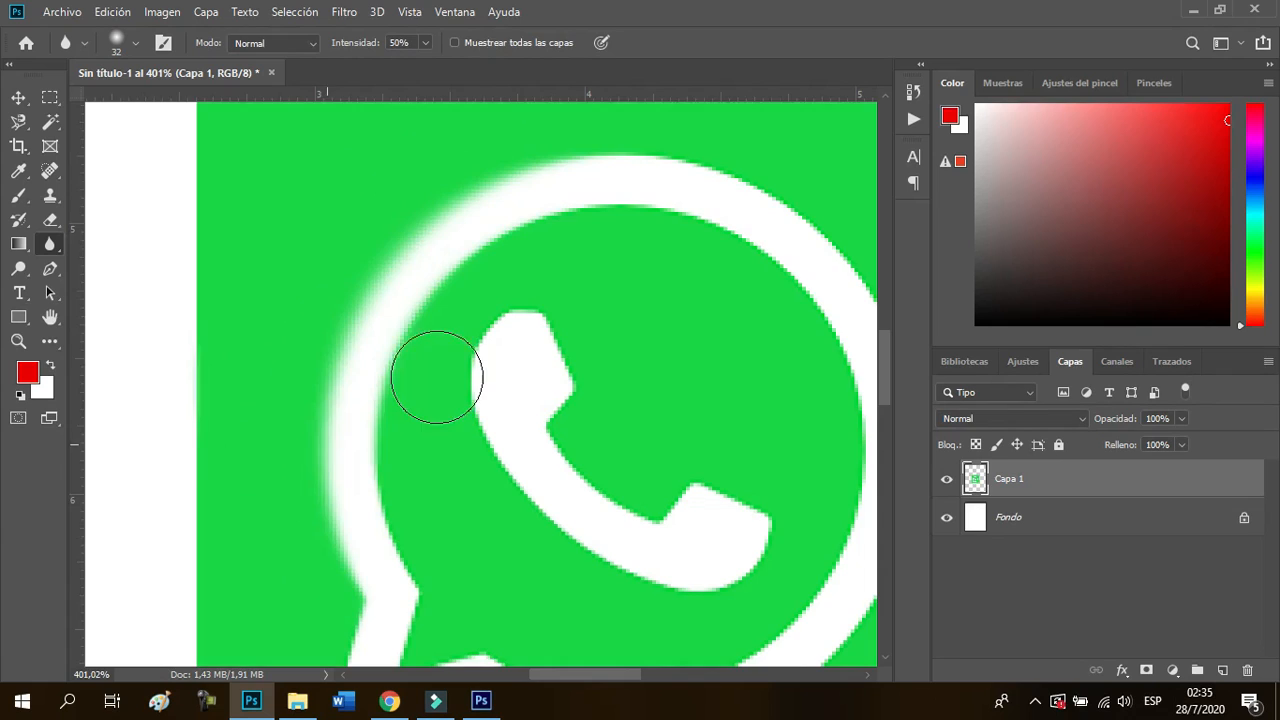
pyautogui.scroll(-5, 436, 377)
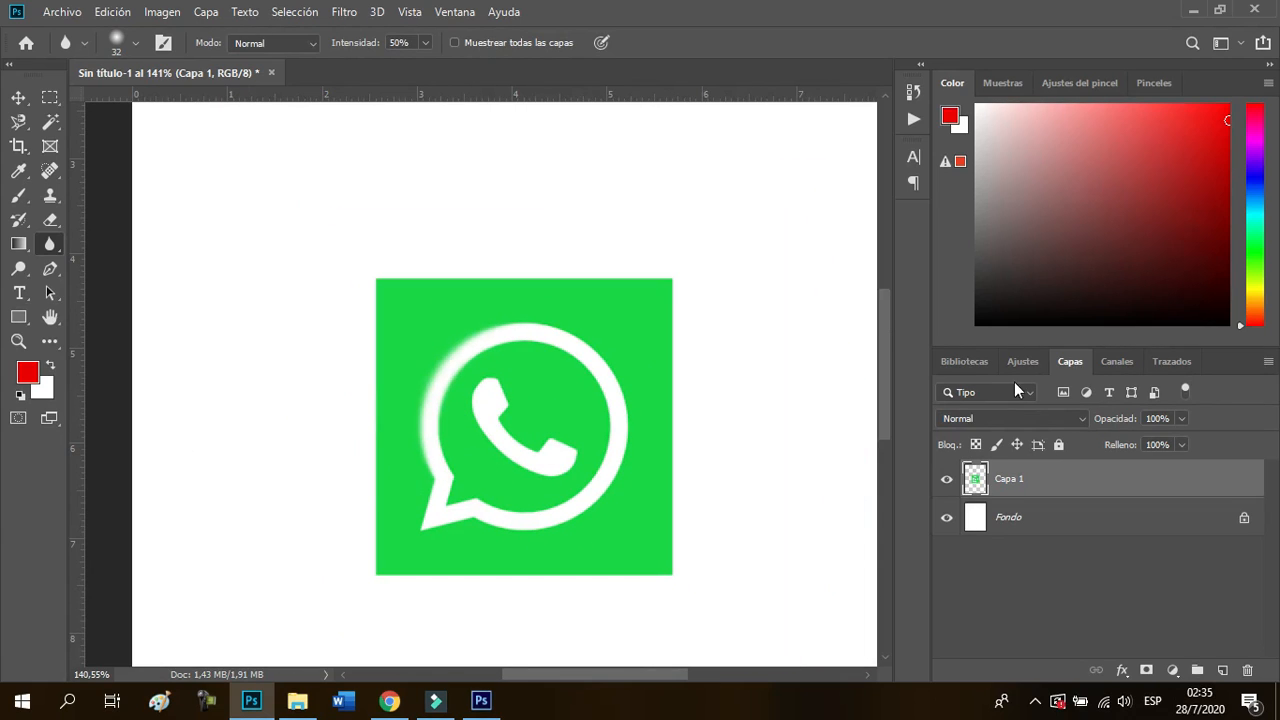
pyautogui.hotkey('ctrl', 'z')
pyautogui.hotkey('ctrl', 'shift', 'alt', 'n')
pyautogui.press('Delete')
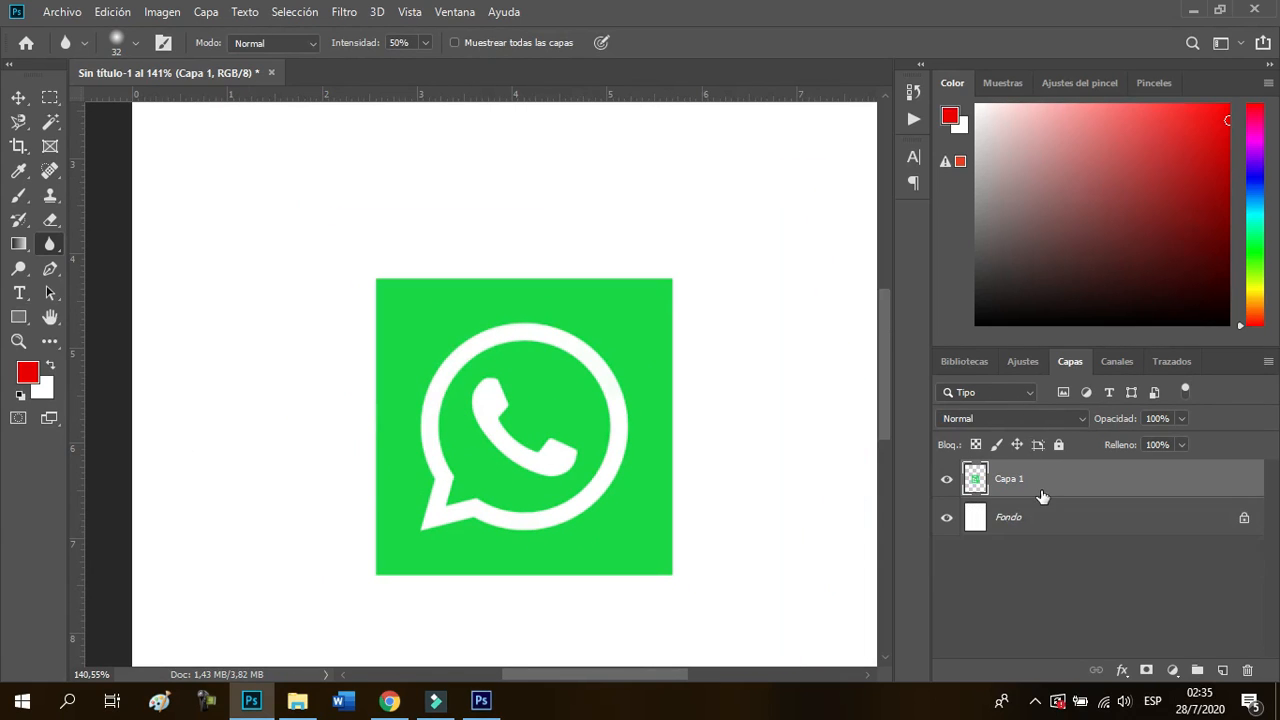
# Activate the Paint Bucket tool from the Gradient tool's group
pyautogui.click(24, 254)
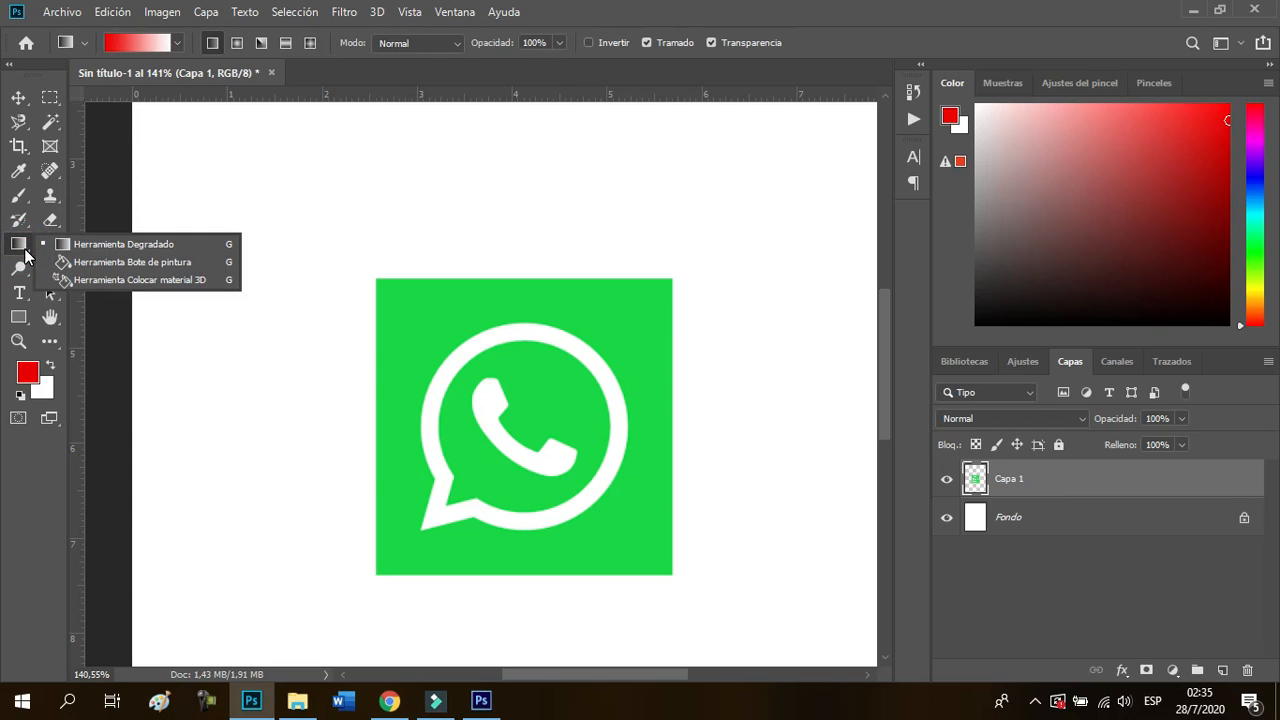
pyautogui.click(110, 265)
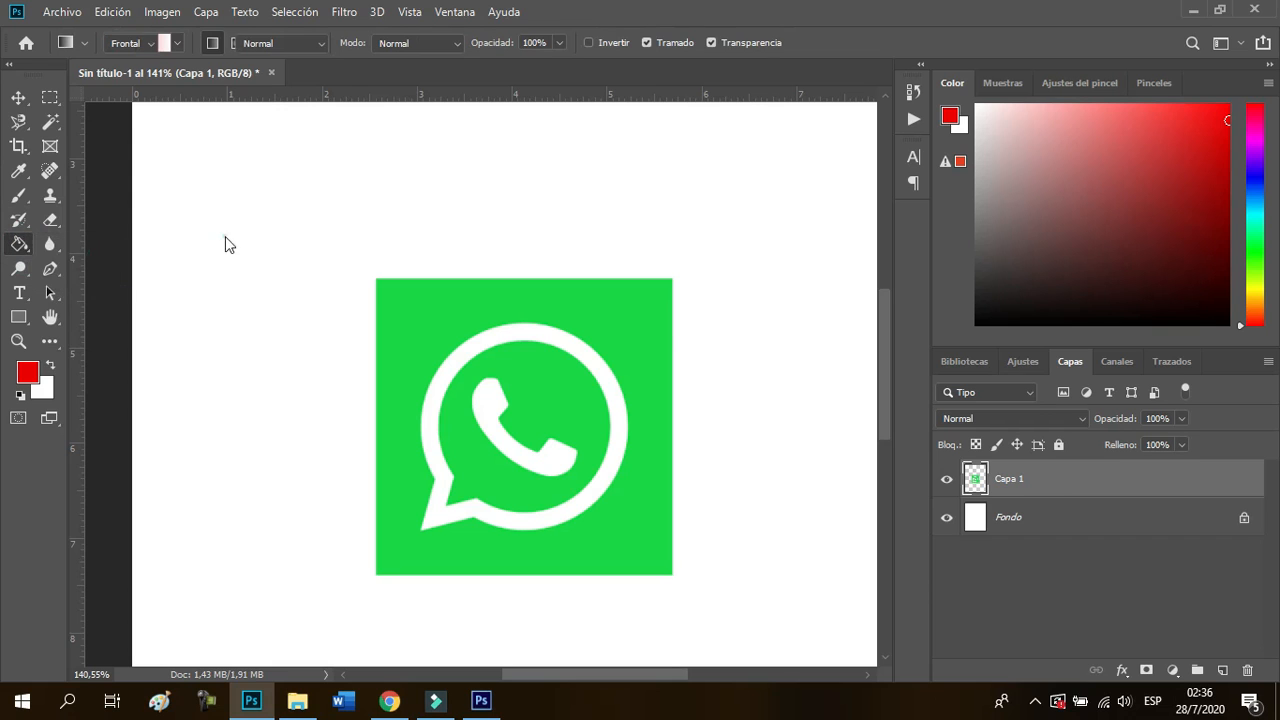
# Try filling the blank canvas area around the logo with red using the Paint Bucket, and undo it
pyautogui.click(230, 255)
pyautogui.hotkey('ctrl', 'z')
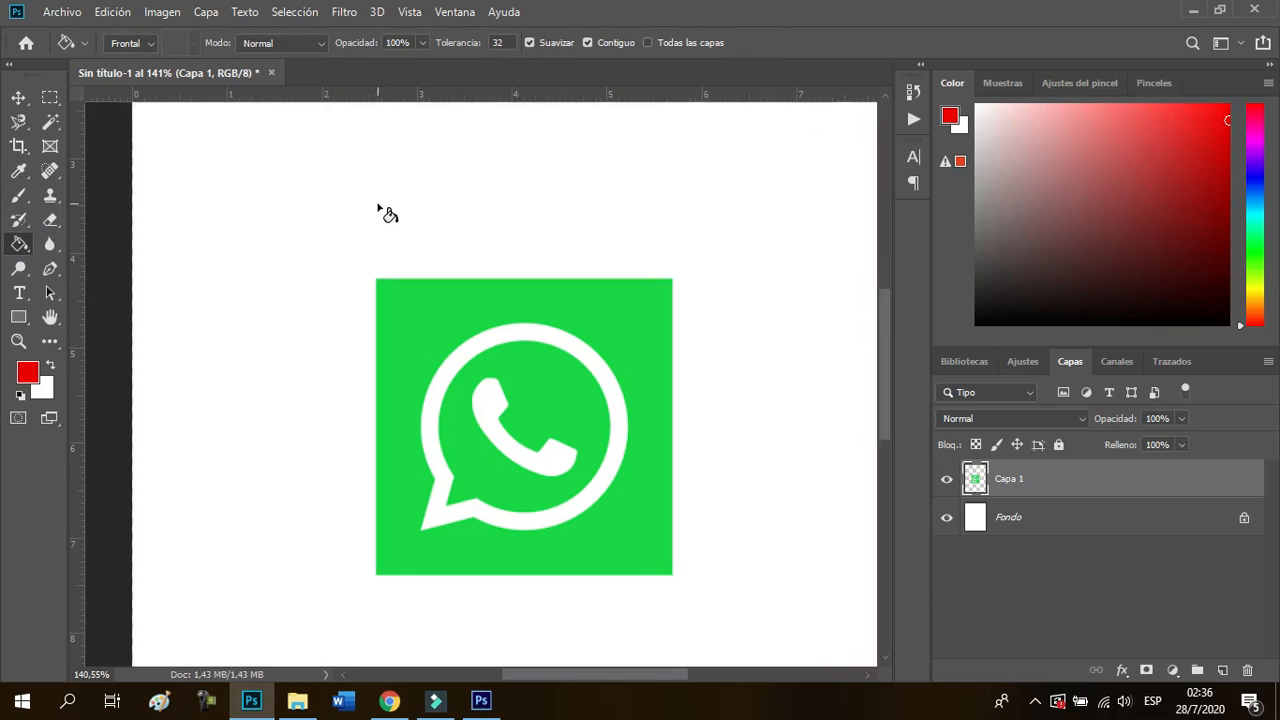
# Show the tools grouped with the Dodge tool, and activate the Pen tool
pyautogui.click(23, 279)
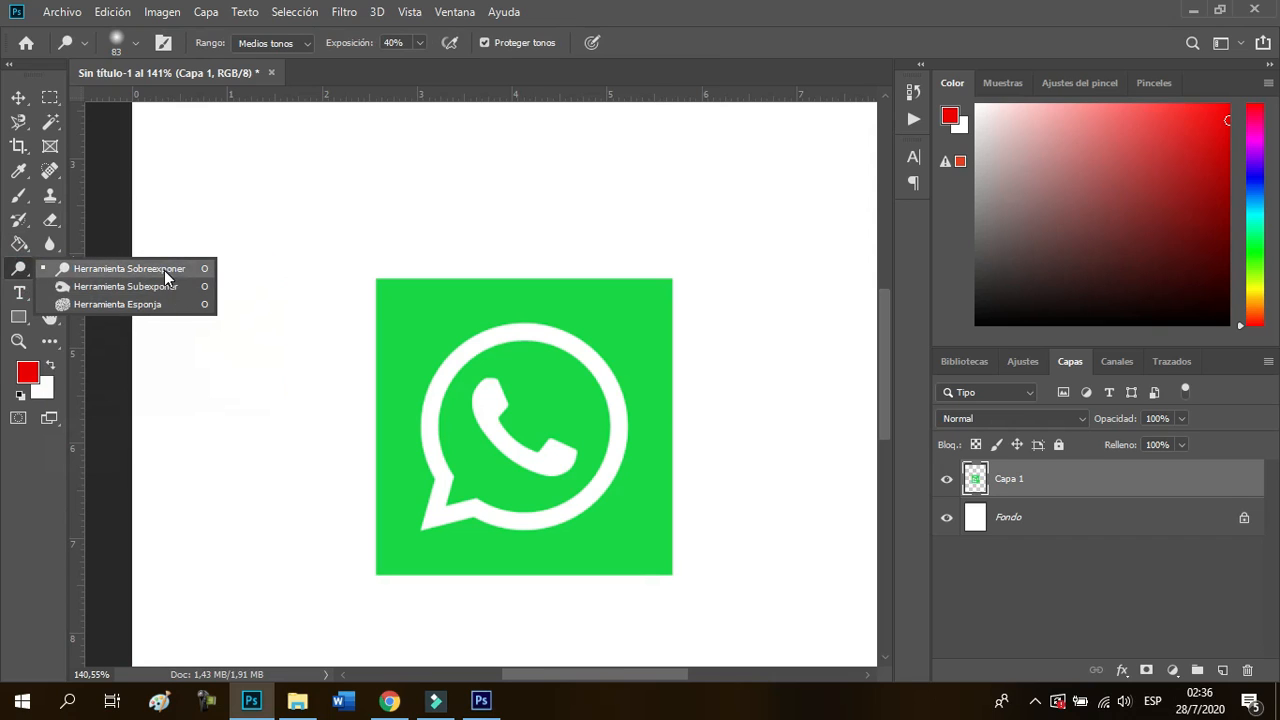
pyautogui.click(16, 272)
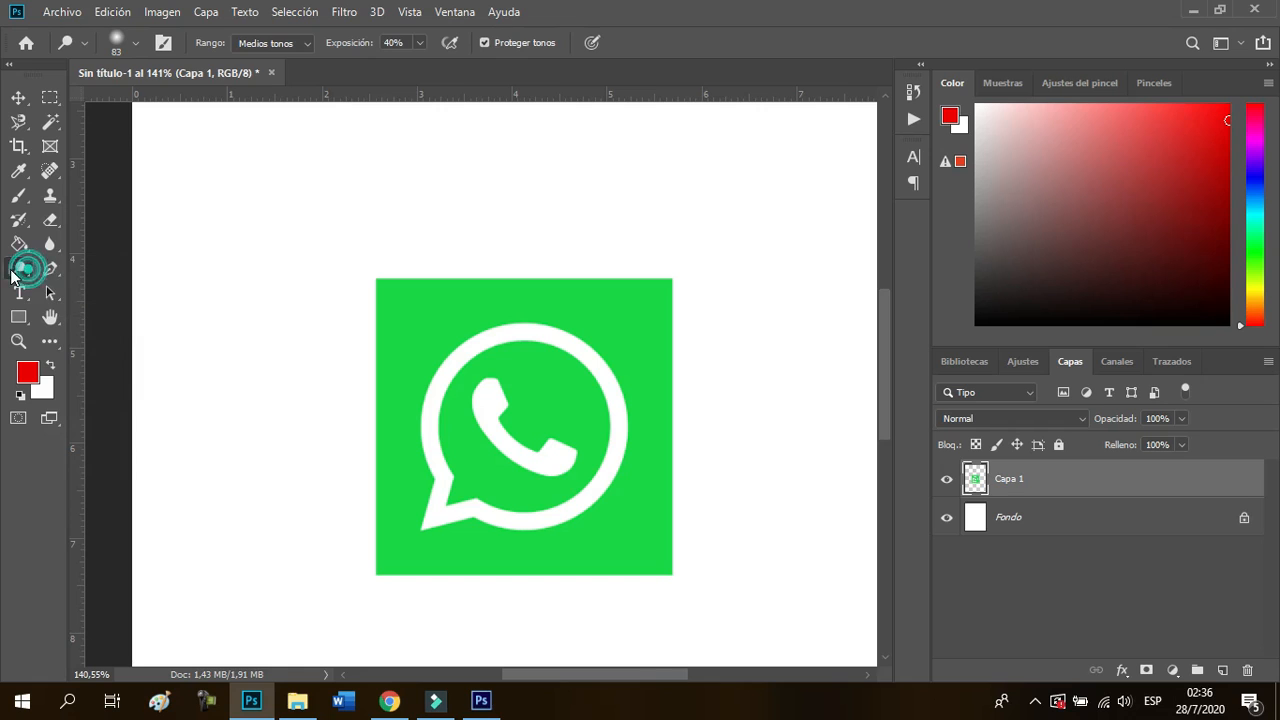
pyautogui.click(53, 272)
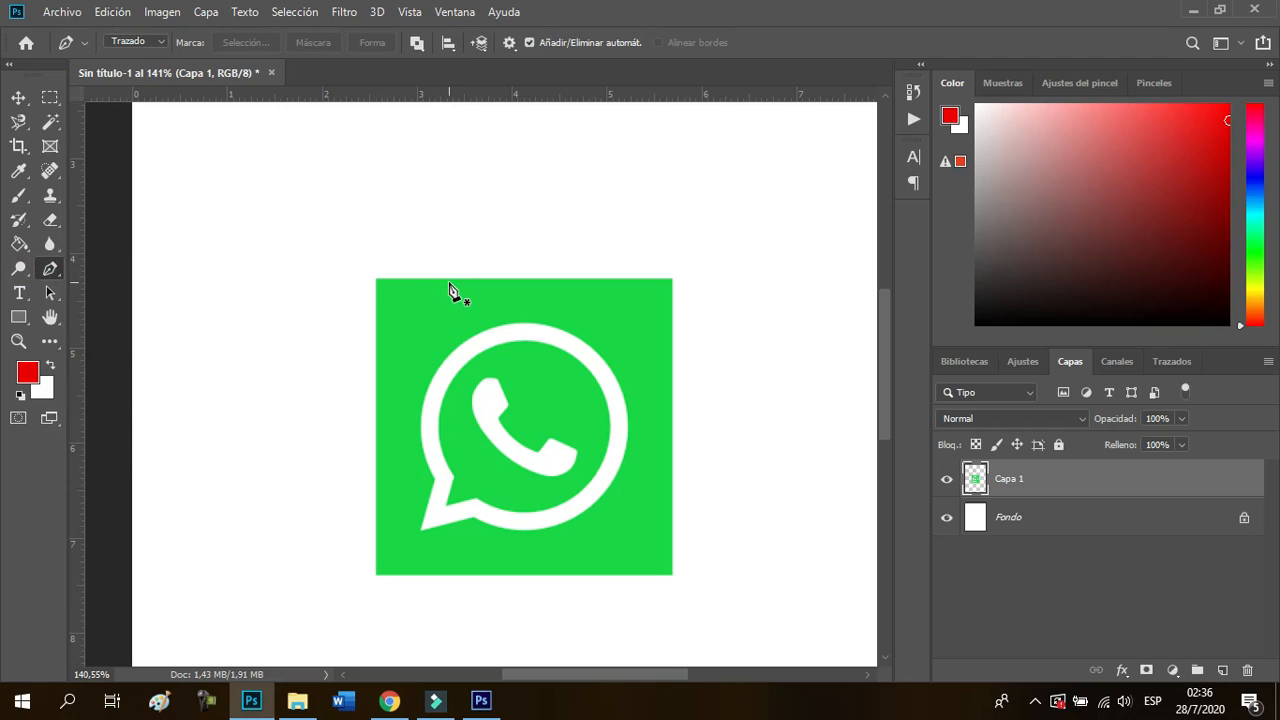
# Try drawing a closed curved path freehand over the upper-left part of the logo, and undo all its anchor points
pyautogui.scroll(-3, 423, 289)
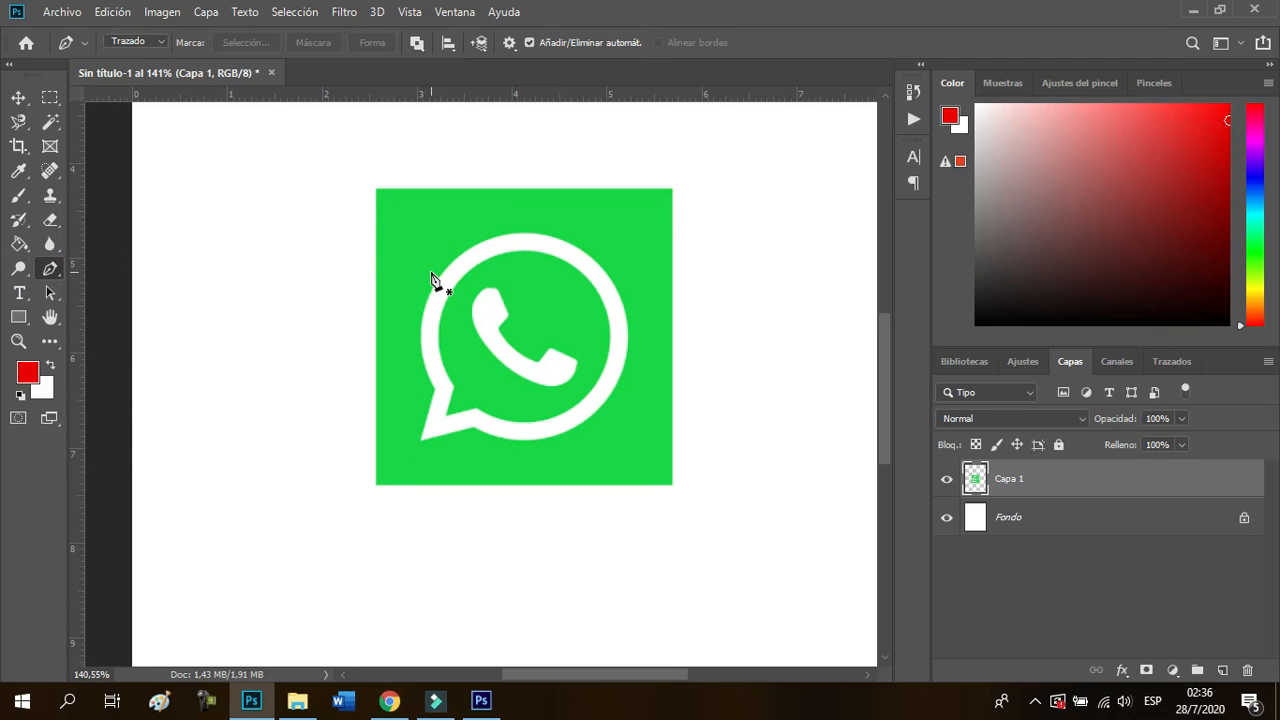
pyautogui.scroll(4, 437, 283)
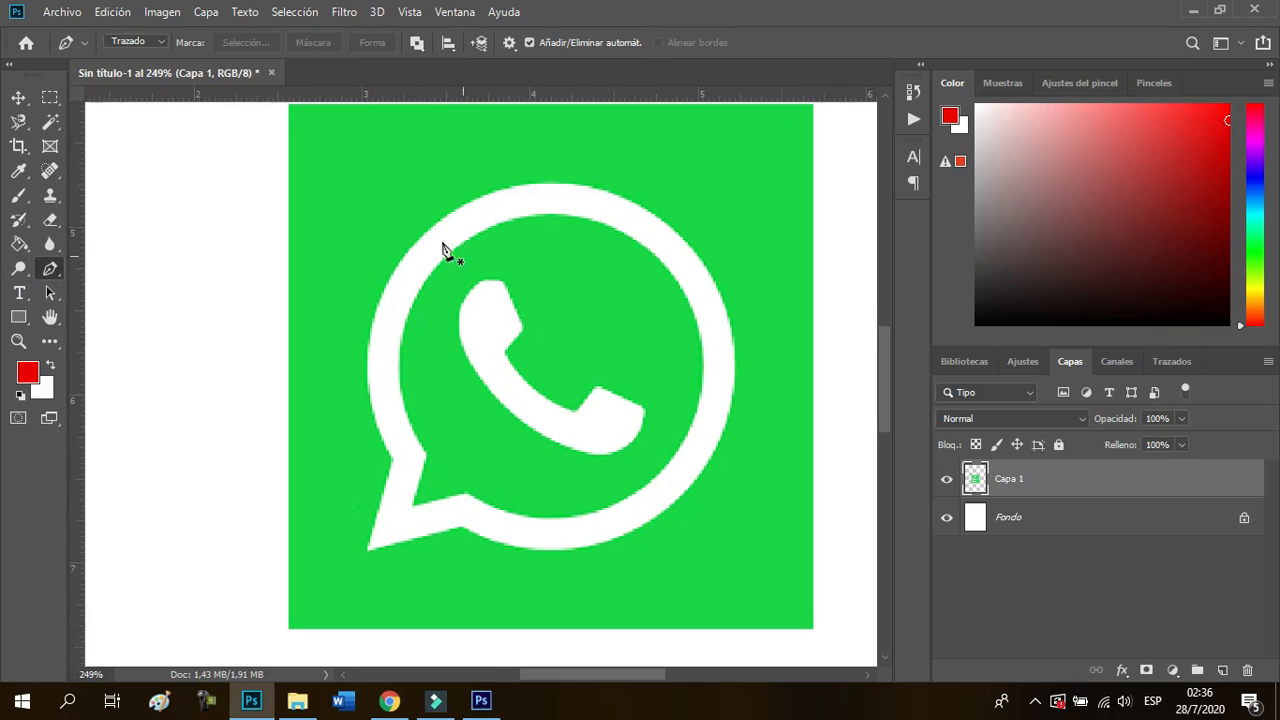
pyautogui.click(323, 209)
pyautogui.click(410, 136)
pyautogui.moveTo(416, 137); pyautogui.dragTo(462, 130)
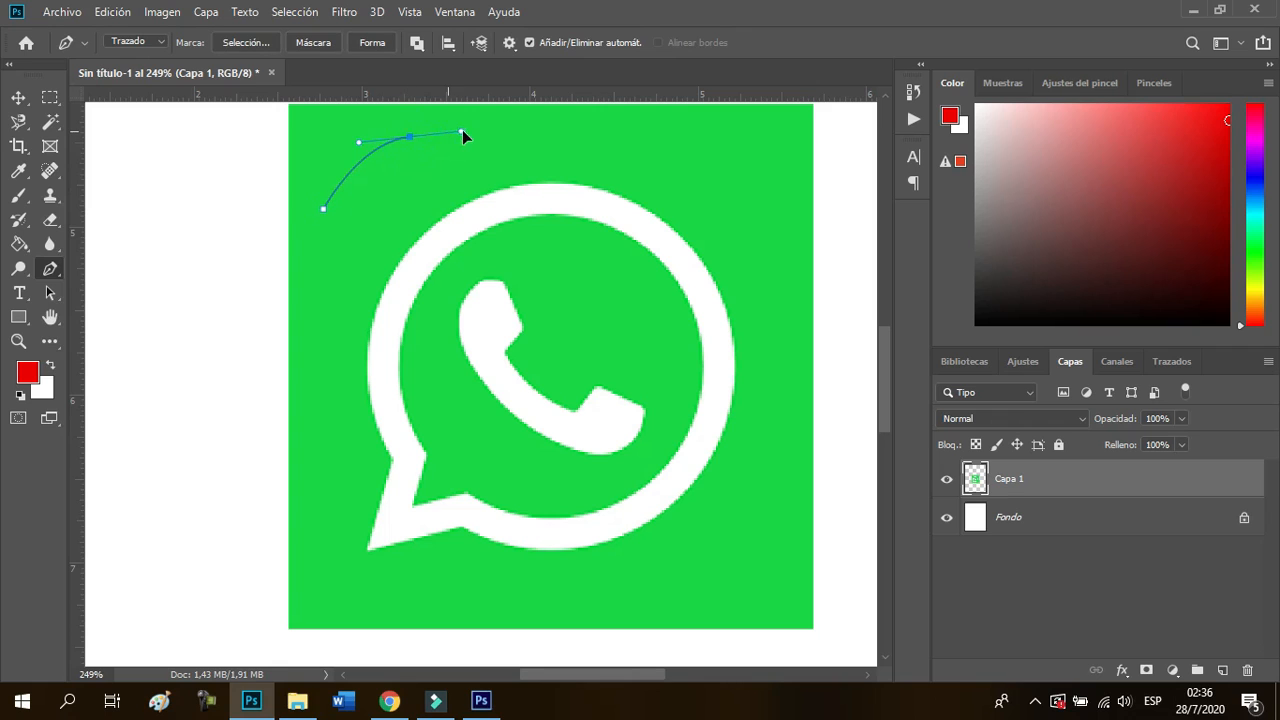
pyautogui.moveTo(582, 146); pyautogui.dragTo(617, 172)
pyautogui.moveTo(657, 258); pyautogui.dragTo(677, 316)
pyautogui.moveTo(556, 411); pyautogui.dragTo(370, 389)
pyautogui.moveTo(323, 209); pyautogui.dragTo(333, 217)
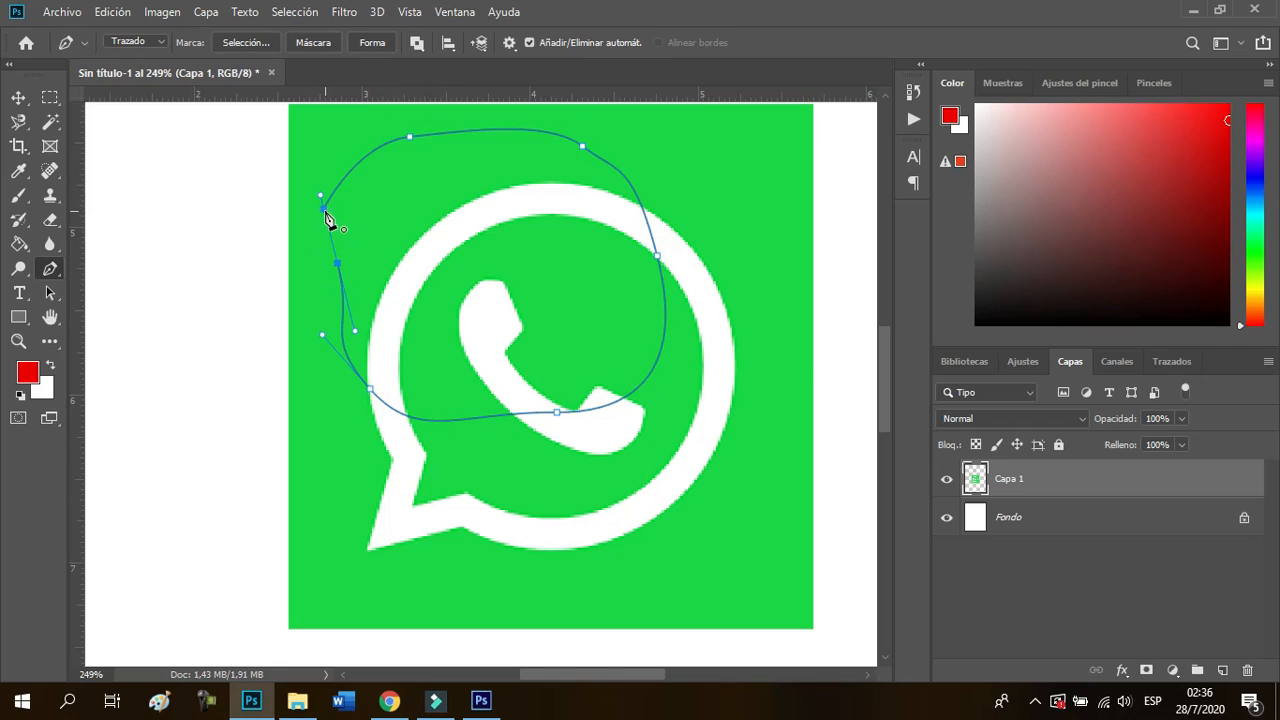
pyautogui.hotkey('ctrl', 'z')
pyautogui.hotkey('ctrl', 'z')
pyautogui.hotkey('ctrl', 'z')
pyautogui.hotkey('ctrl', 'z')
pyautogui.hotkey('ctrl', 'z')
pyautogui.hotkey('ctrl', 'z')
pyautogui.hotkey('ctrl', 'z')
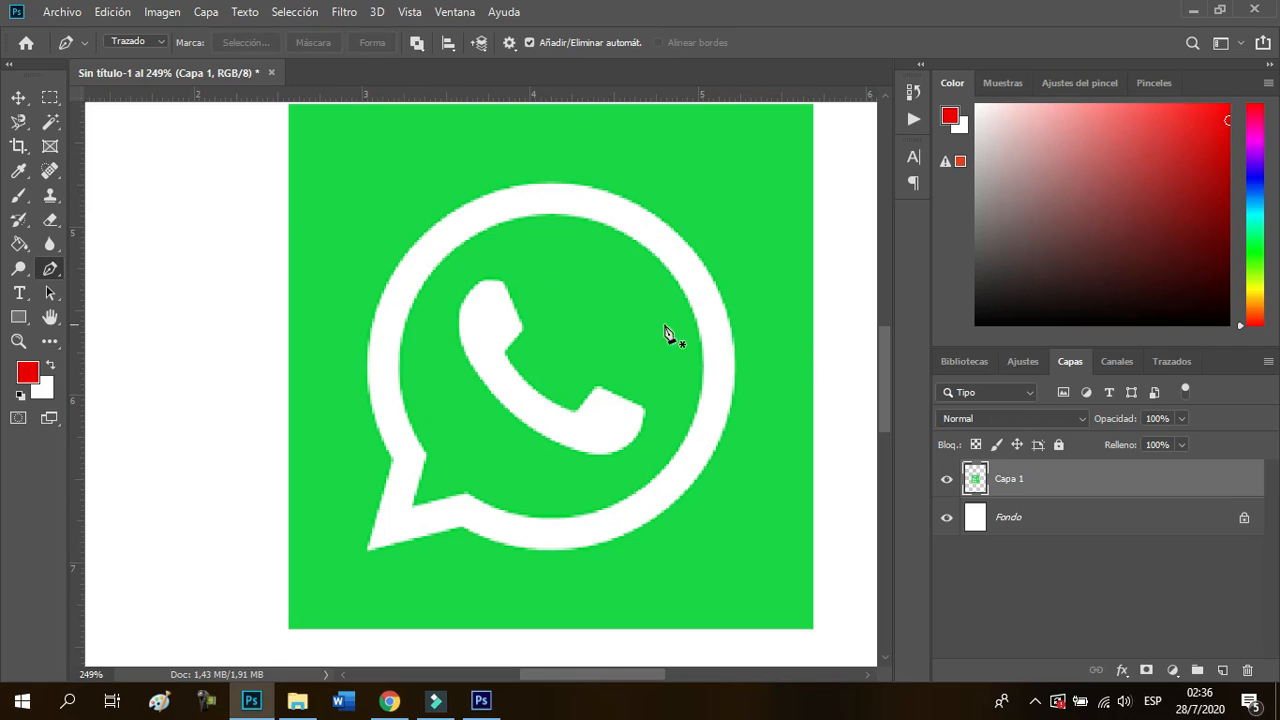
# Trace the phone icon's inner edge and lower-right earpiece with Pen tool anchor points, starting at its upper tip
pyautogui.click(414, 242)
pyautogui.hotkey('ctrl', 'z')
pyautogui.click(502, 279)
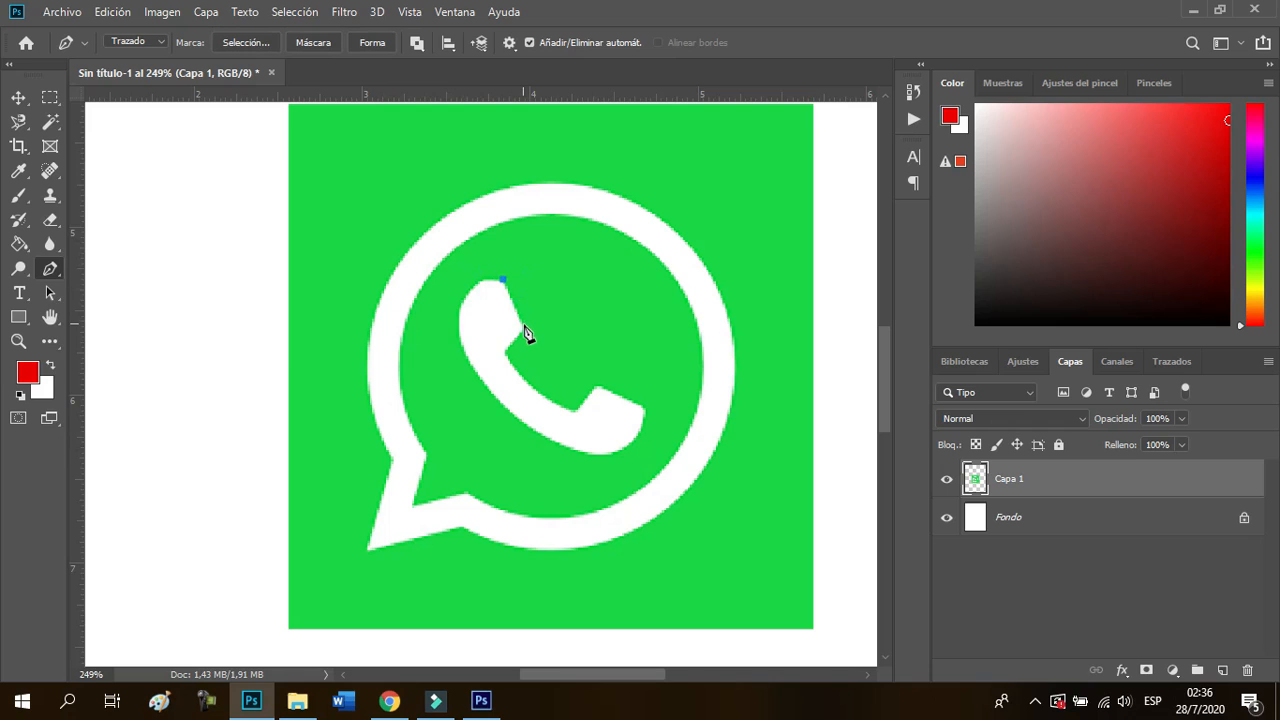
pyautogui.click(521, 327)
pyautogui.click(505, 351)
pyautogui.click(575, 409)
pyautogui.click(542, 384)
pyautogui.click(596, 384)
pyautogui.click(643, 408)
pyautogui.click(594, 454)
pyautogui.click(618, 430)
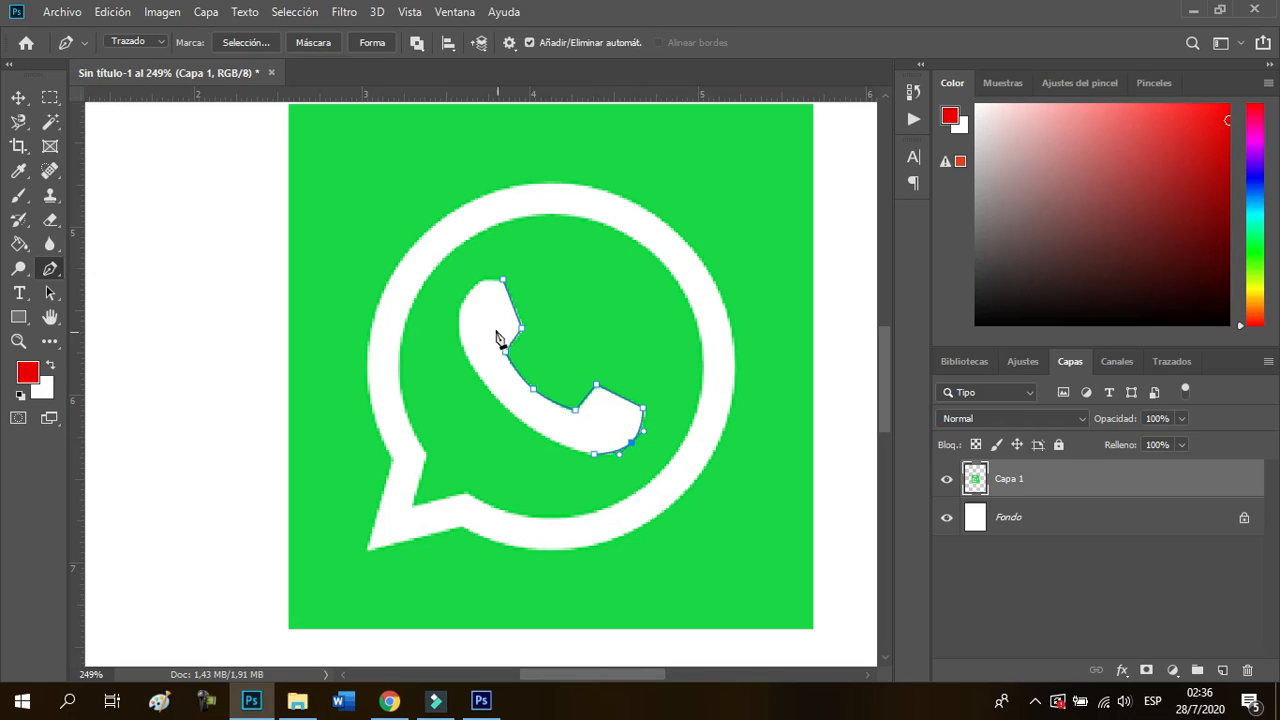
# Continue the path along the phone's outer curve and around its upper-left end, closing it at the starting anchor
pyautogui.click(461, 326)
pyautogui.click(532, 393)
pyautogui.hotkey('ctrl', 'z')
pyautogui.click(542, 405)
pyautogui.moveTo(542, 405); pyautogui.dragTo(509, 409)
pyautogui.click(542, 443)
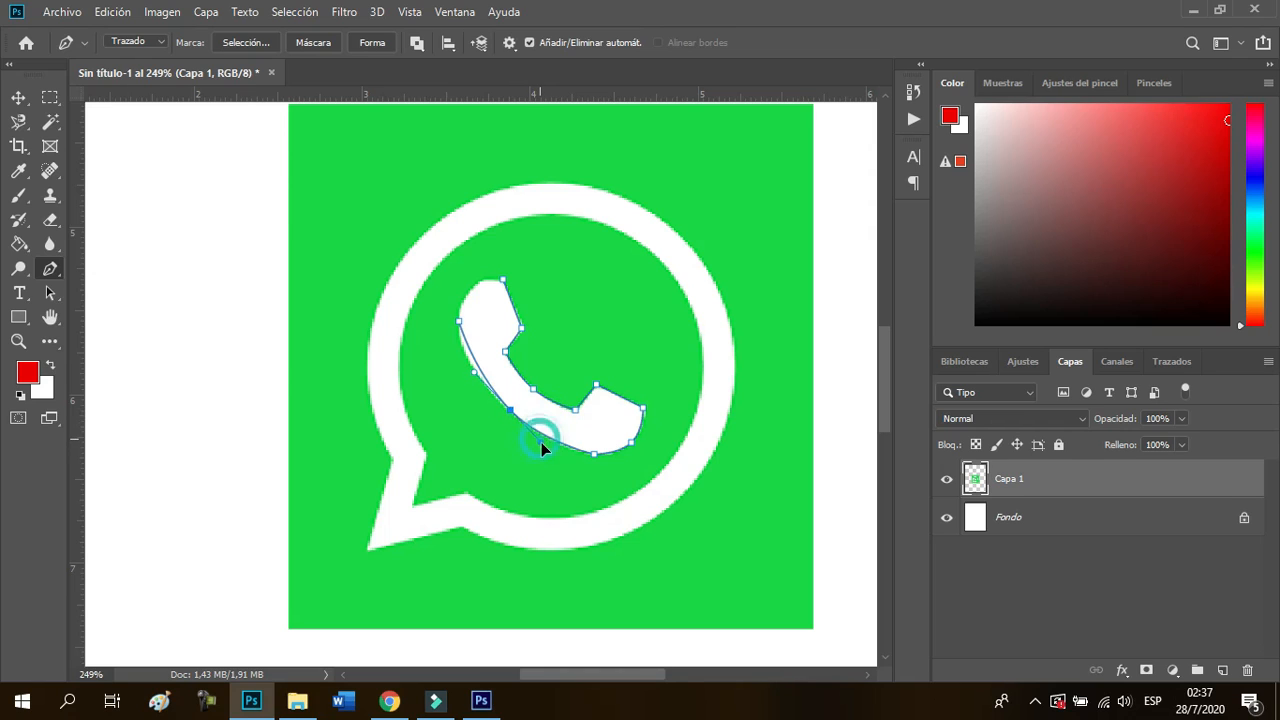
pyautogui.click(460, 360)
pyautogui.click(477, 284)
pyautogui.click(505, 279)
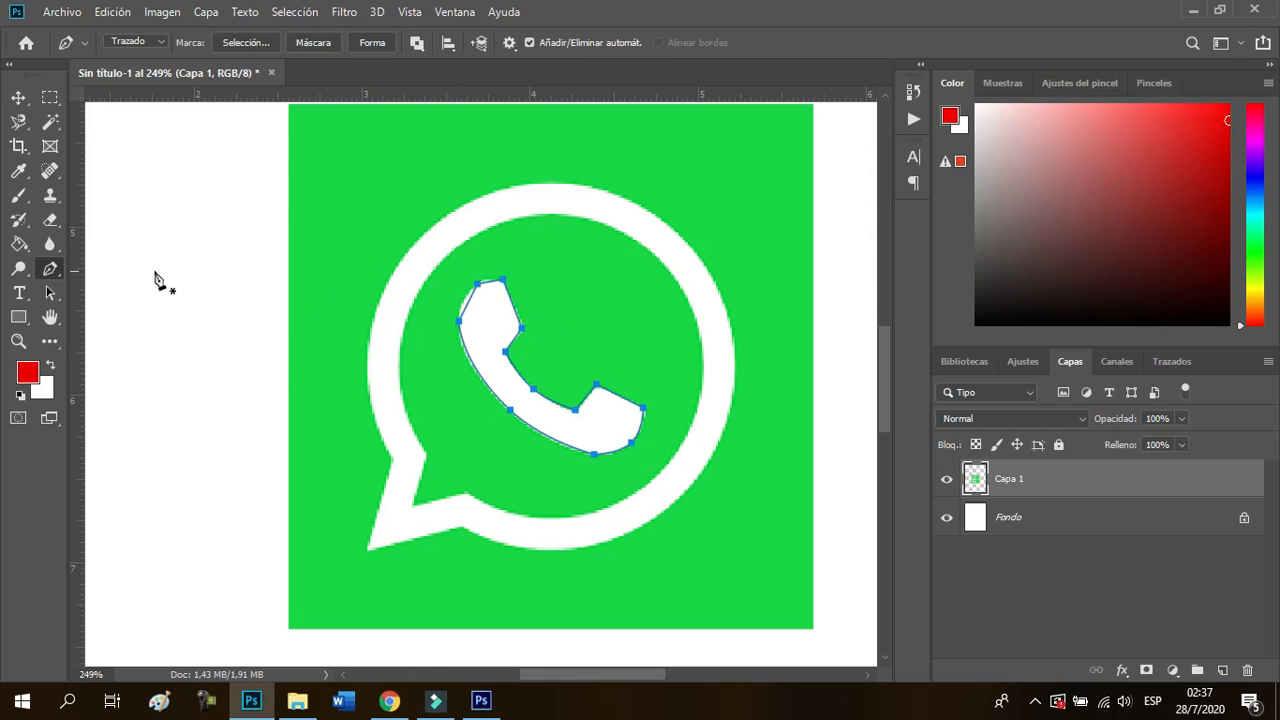
# Round the path's upper-left corner with the Convert Point tool to follow the phone's edge
pyautogui.click(50, 270)
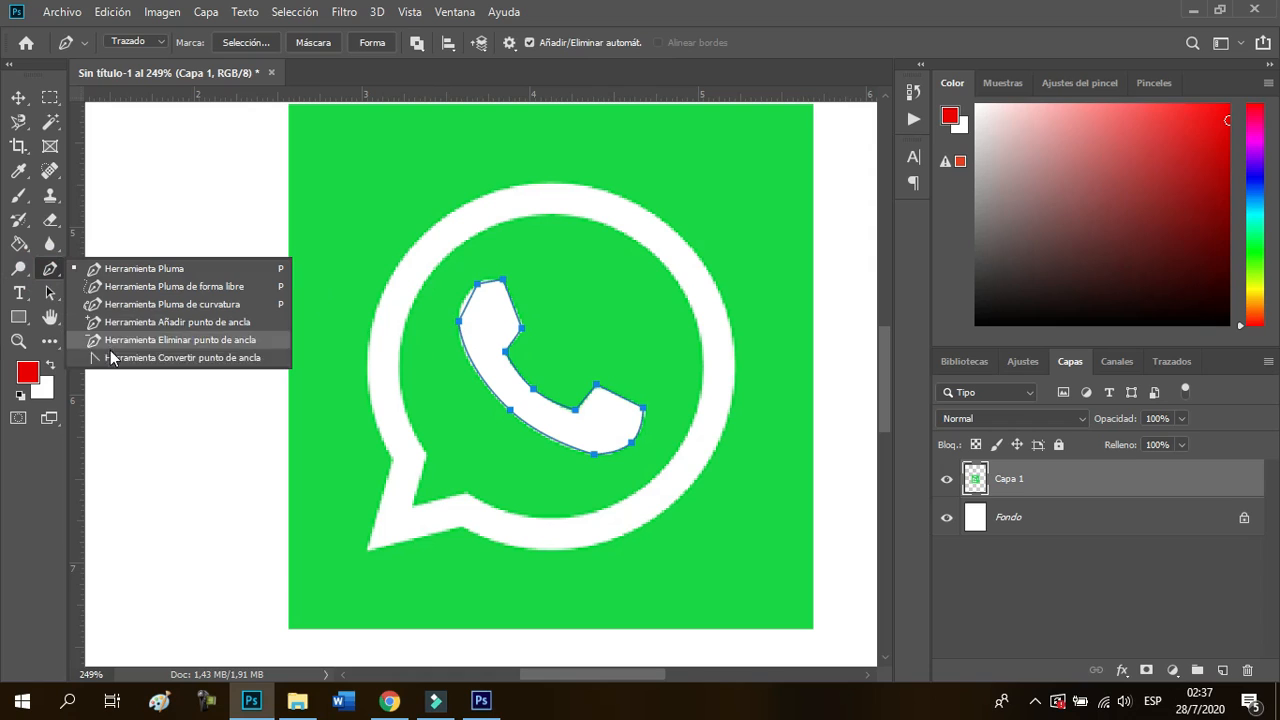
pyautogui.click(116, 357)
pyautogui.moveTo(477, 284)
pyautogui.mouseDown()
pyautogui.moveTo(486, 294)
pyautogui.moveTo(494, 276)
pyautogui.mouseUp()
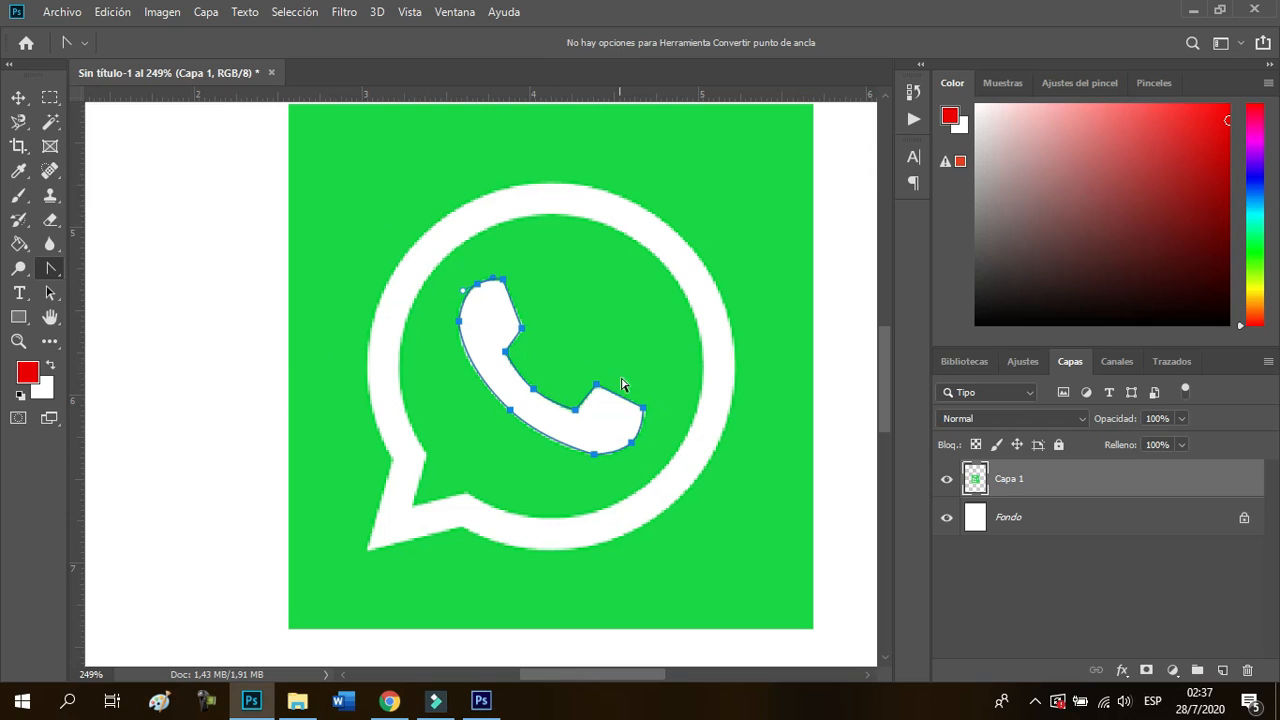
# Check the work path in the paths list, and turn it into a new selection with a 0-pixel feather radius
pyautogui.click(1172, 362)
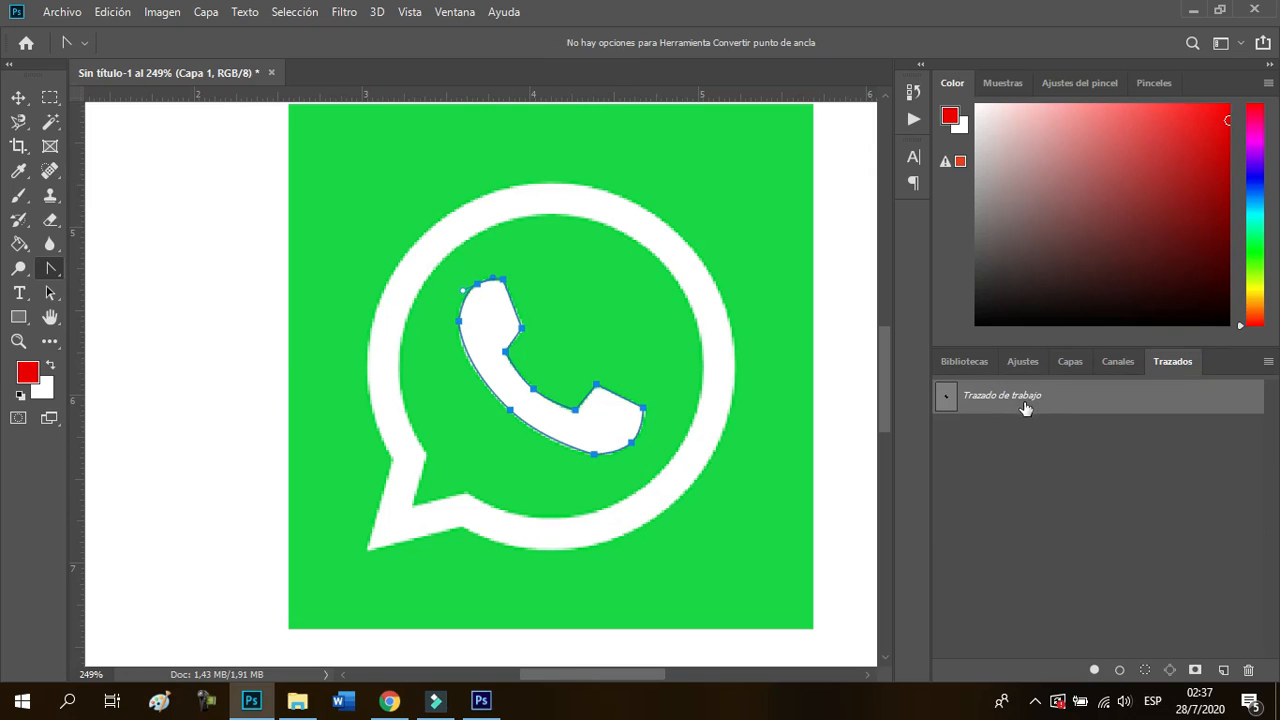
pyautogui.click(1070, 361)
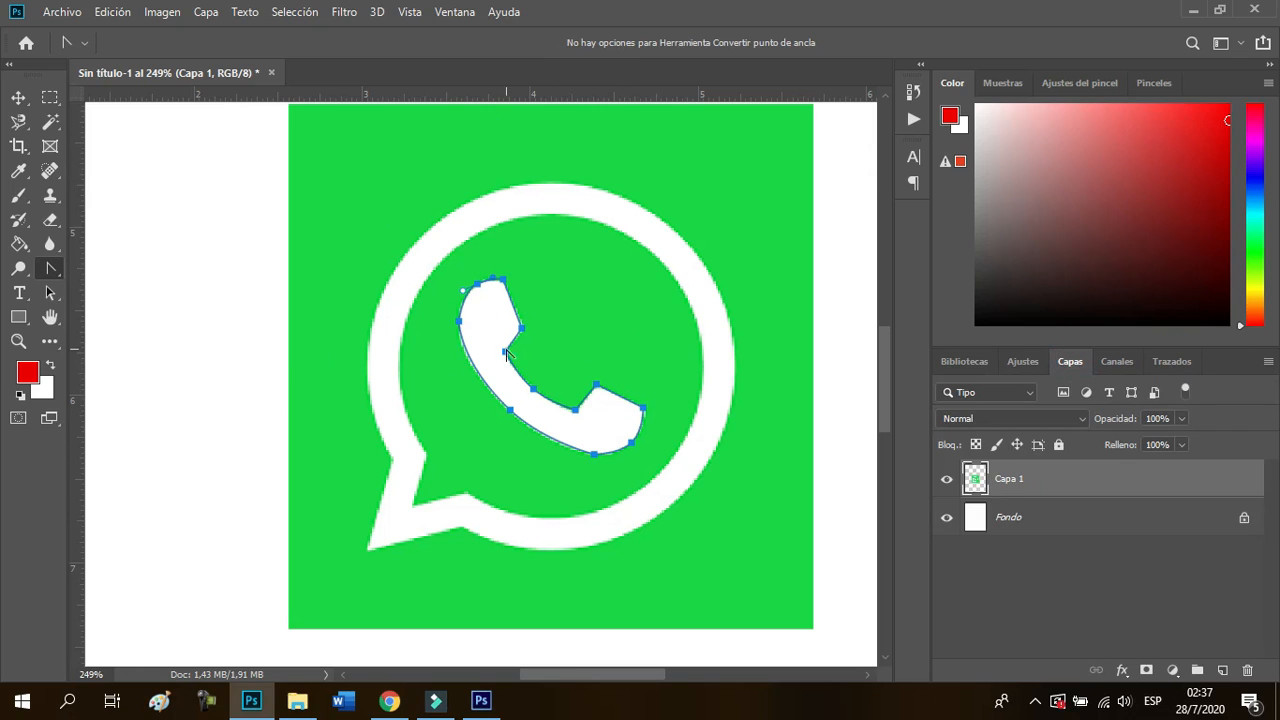
pyautogui.rightClick(491, 318)
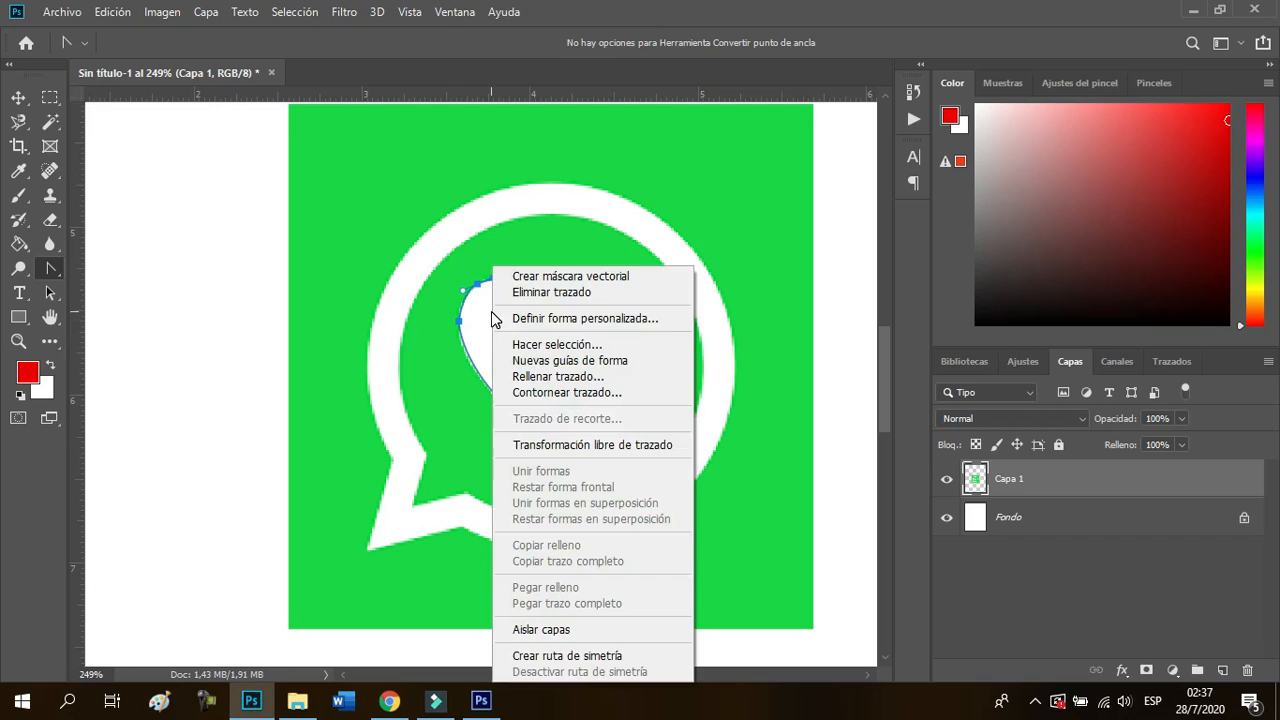
pyautogui.click(541, 345)
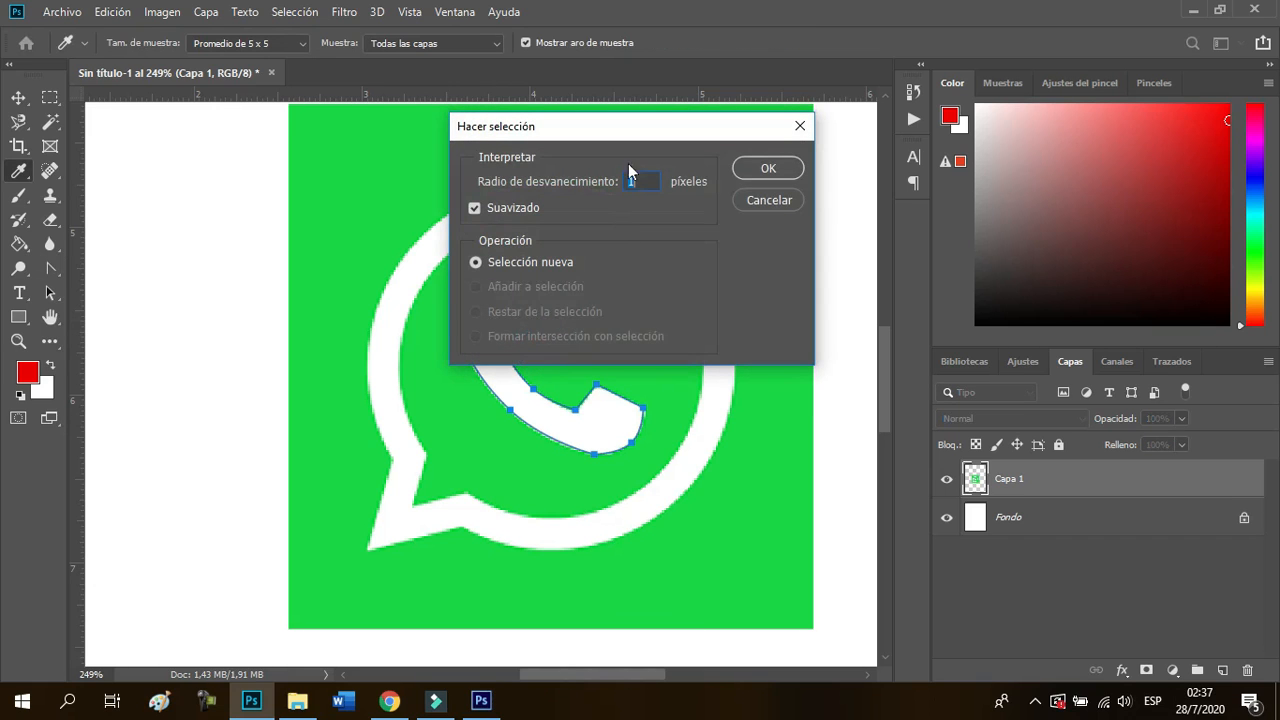
pyautogui.press('BackSpace')
pyautogui.write('0')
pyautogui.click(768, 169)
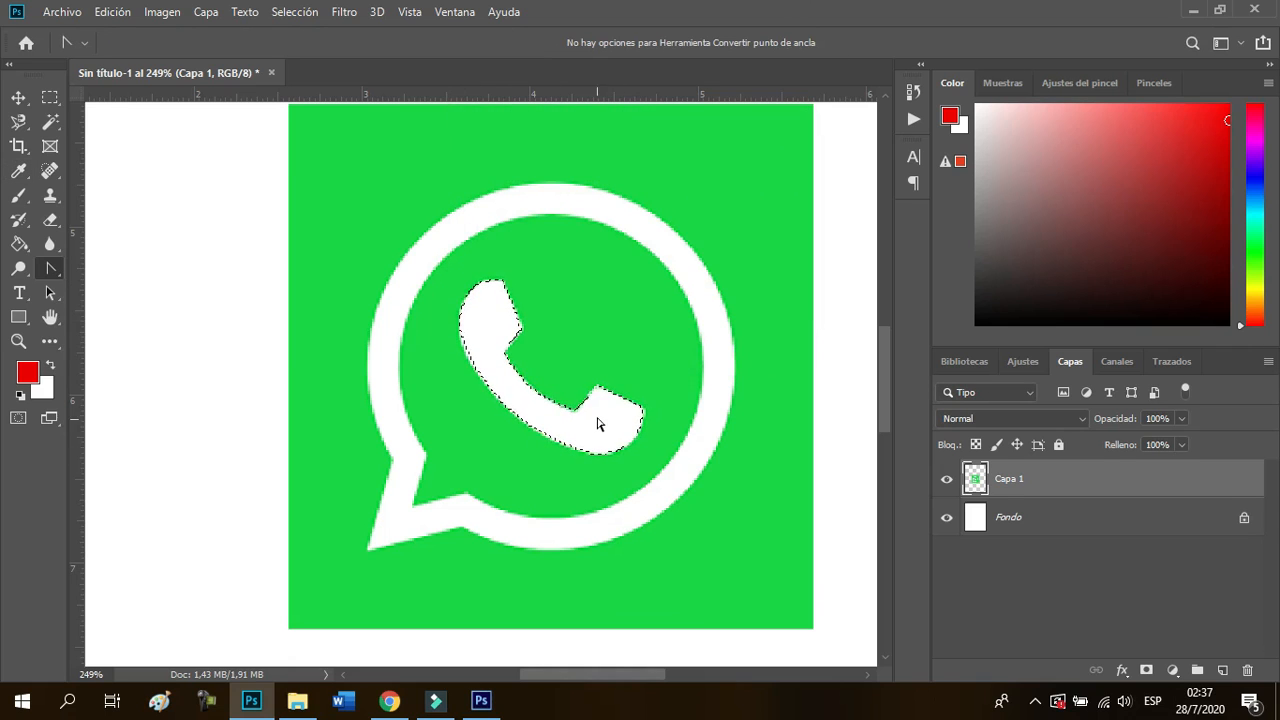
# Reactivate the Pen tool and copy the selected phone to a new layer
pyautogui.rightClick(52, 264)
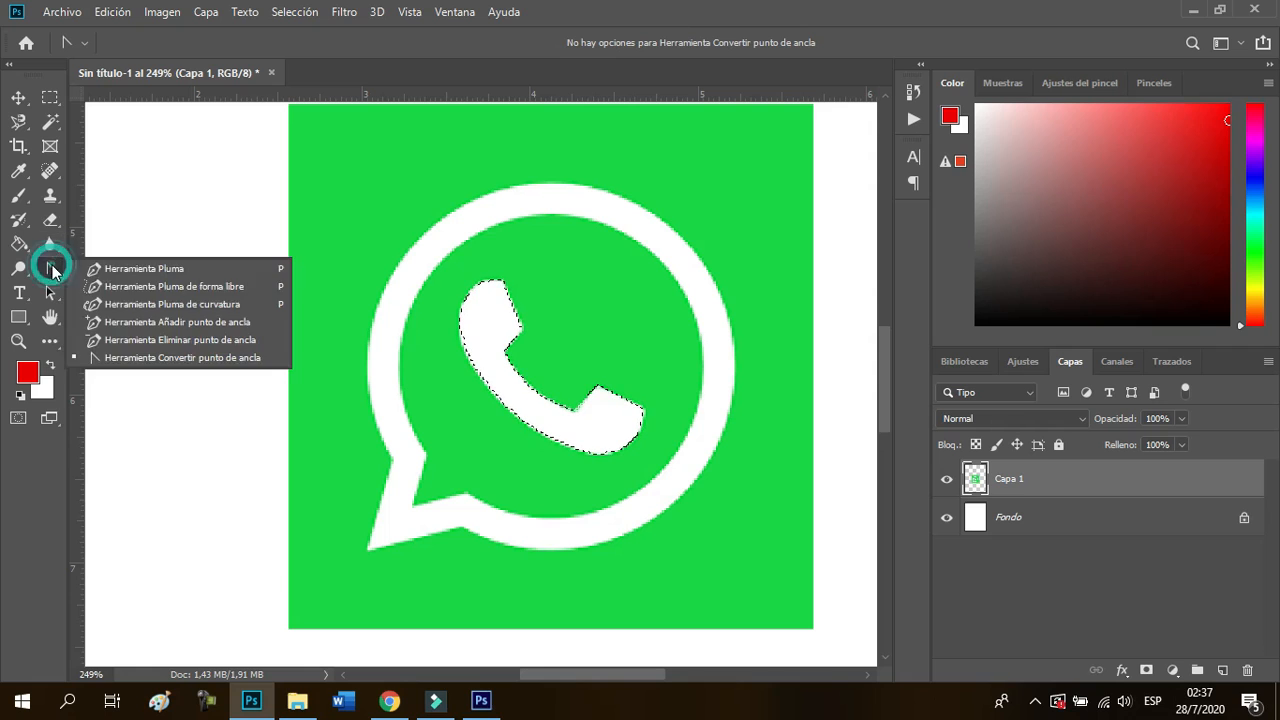
pyautogui.click(101, 268)
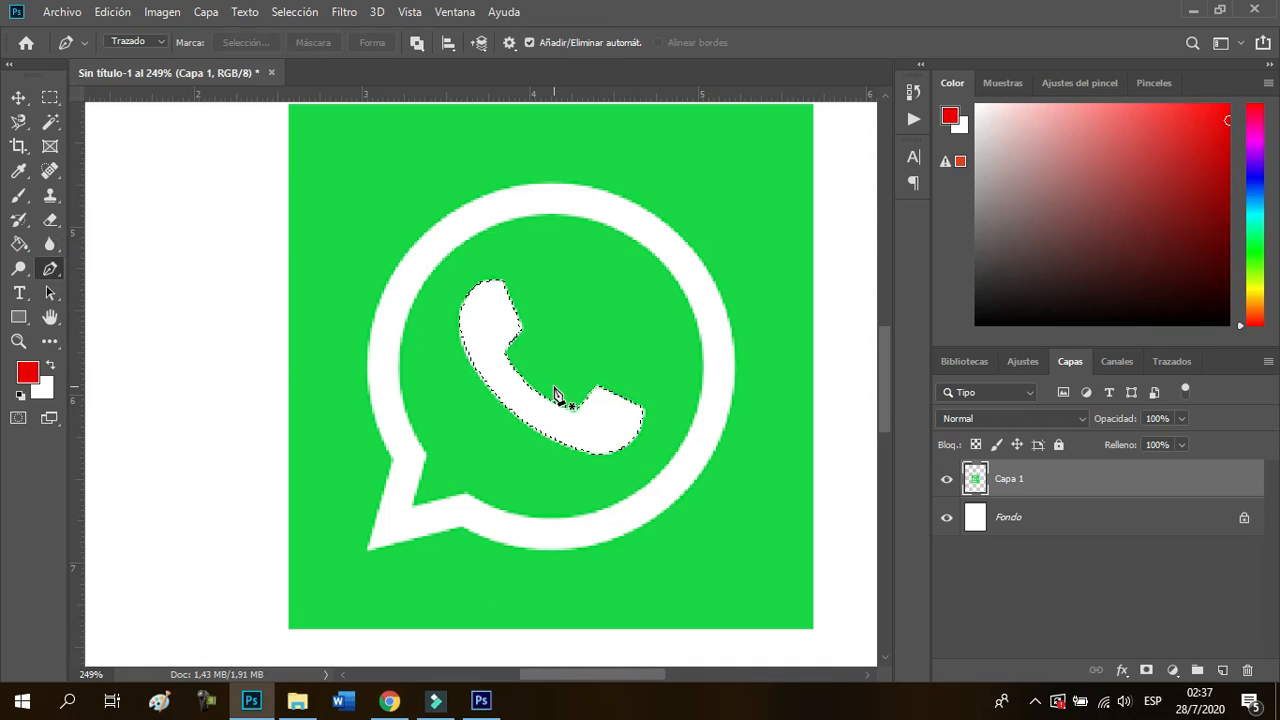
pyautogui.hotkey('ctrl', 'j')
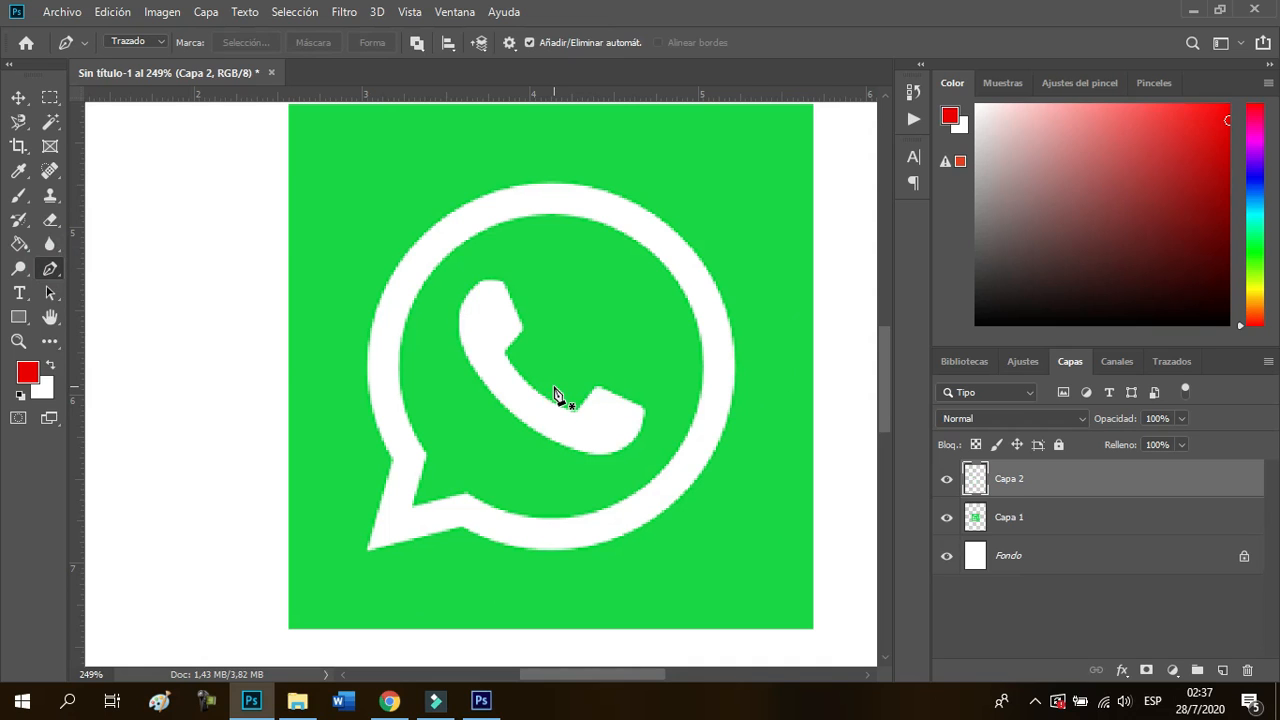
# Load the phone layer's outline as a selection and paint it red with the 127 px hard round brush
pyautogui.keyDown('ctrl'); pyautogui.click(976, 480); pyautogui.keyUp('ctrl')
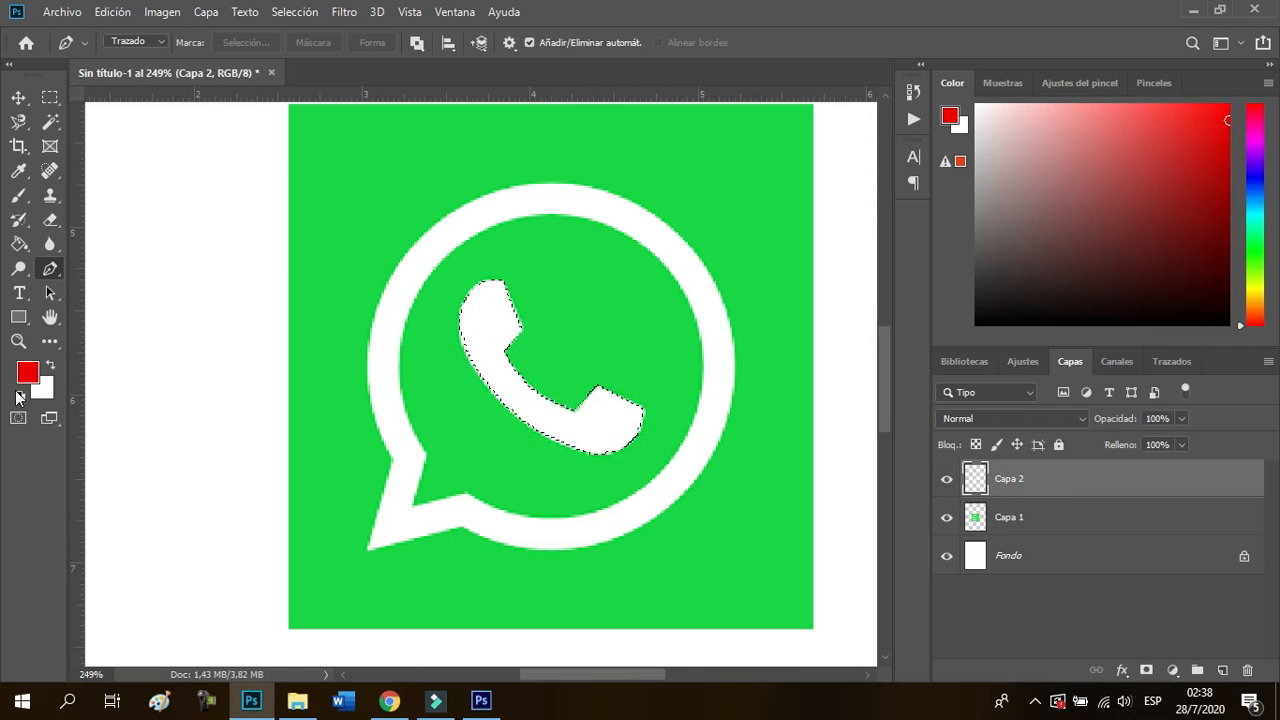
pyautogui.click(18, 195)
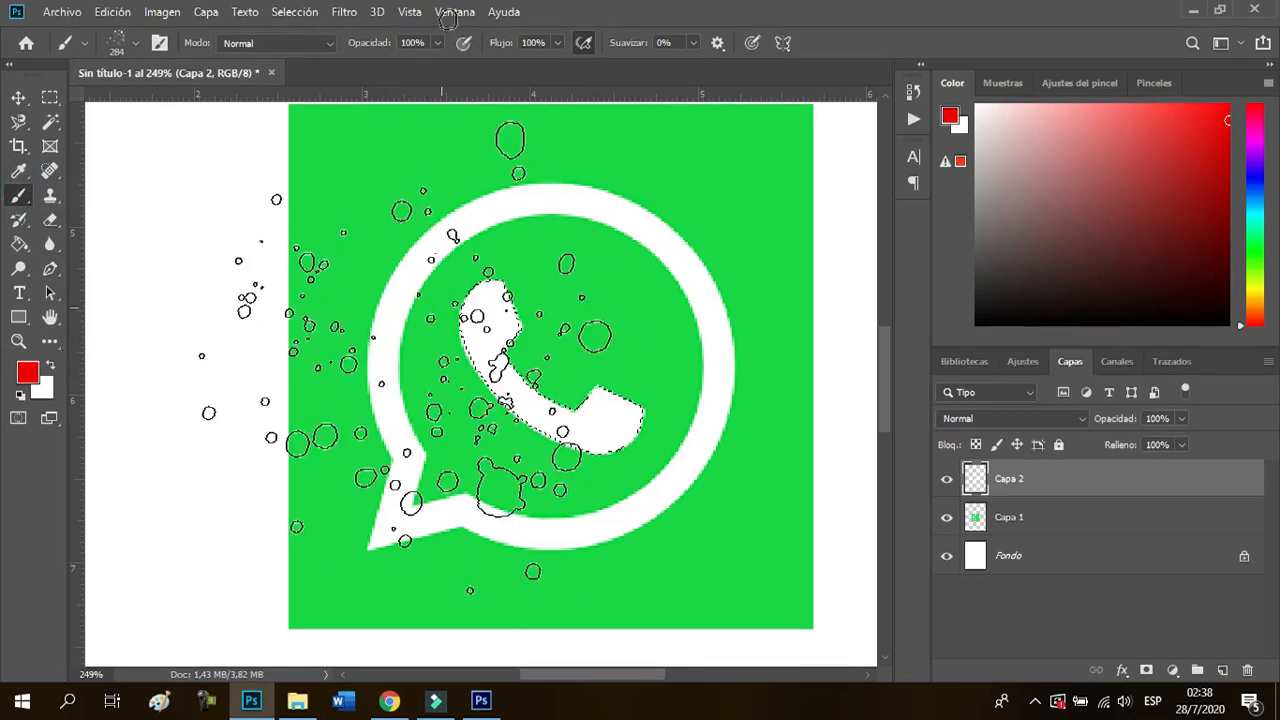
pyautogui.click(113, 48)
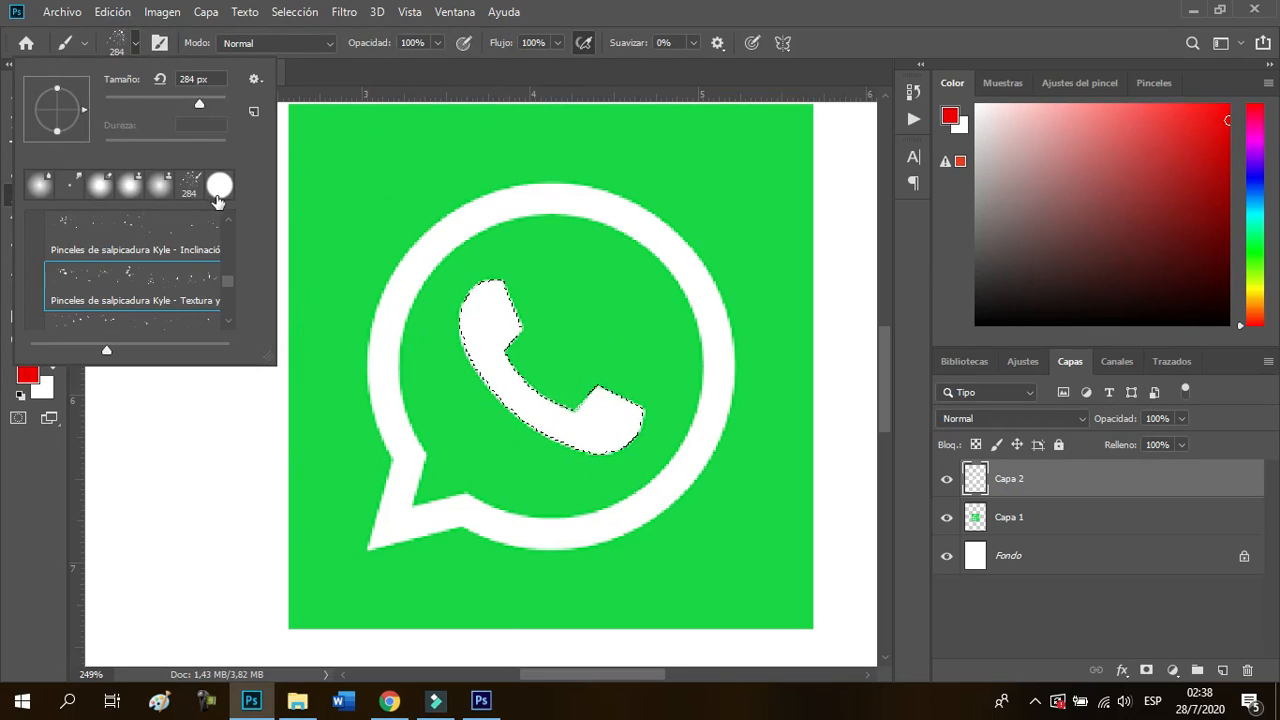
pyautogui.click(217, 195)
pyautogui.moveTo(556, 309); pyautogui.dragTo(370, 301)
pyautogui.moveTo(501, 297); pyautogui.dragTo(662, 412)
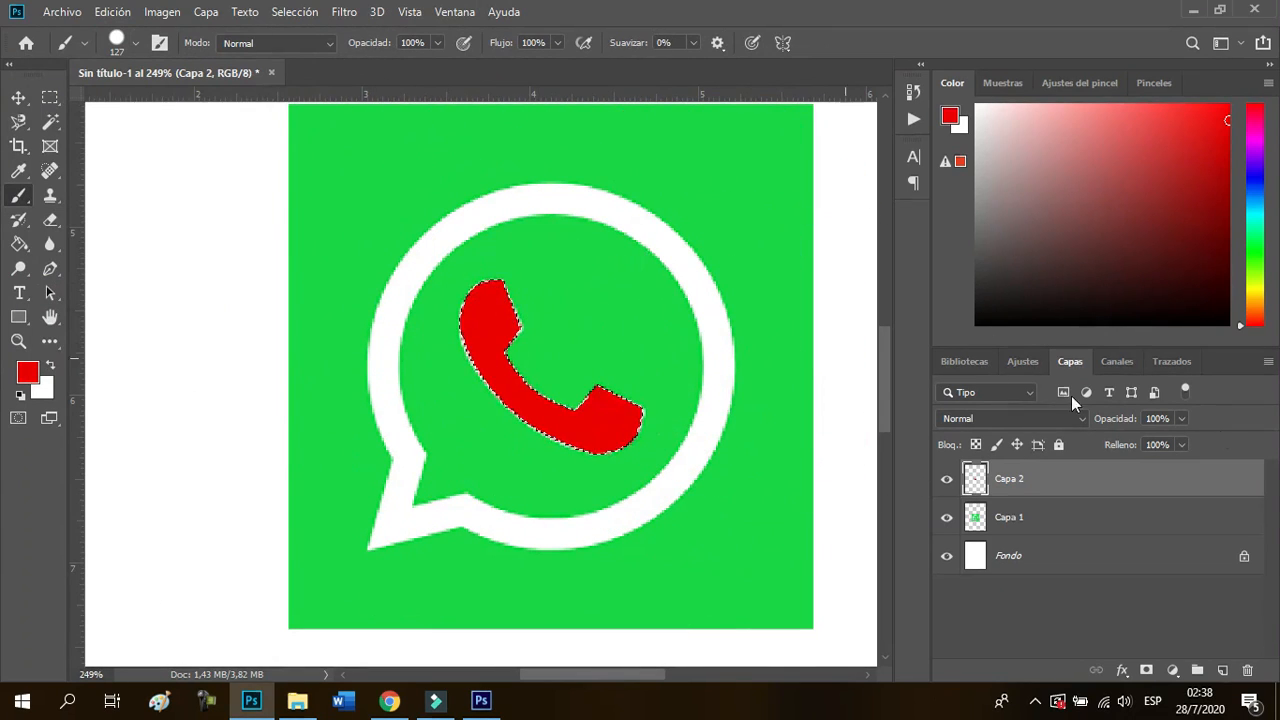
# Clear the selection and delete the red phone layer, Capa 2
pyautogui.hotkey('ctrl', 'd')
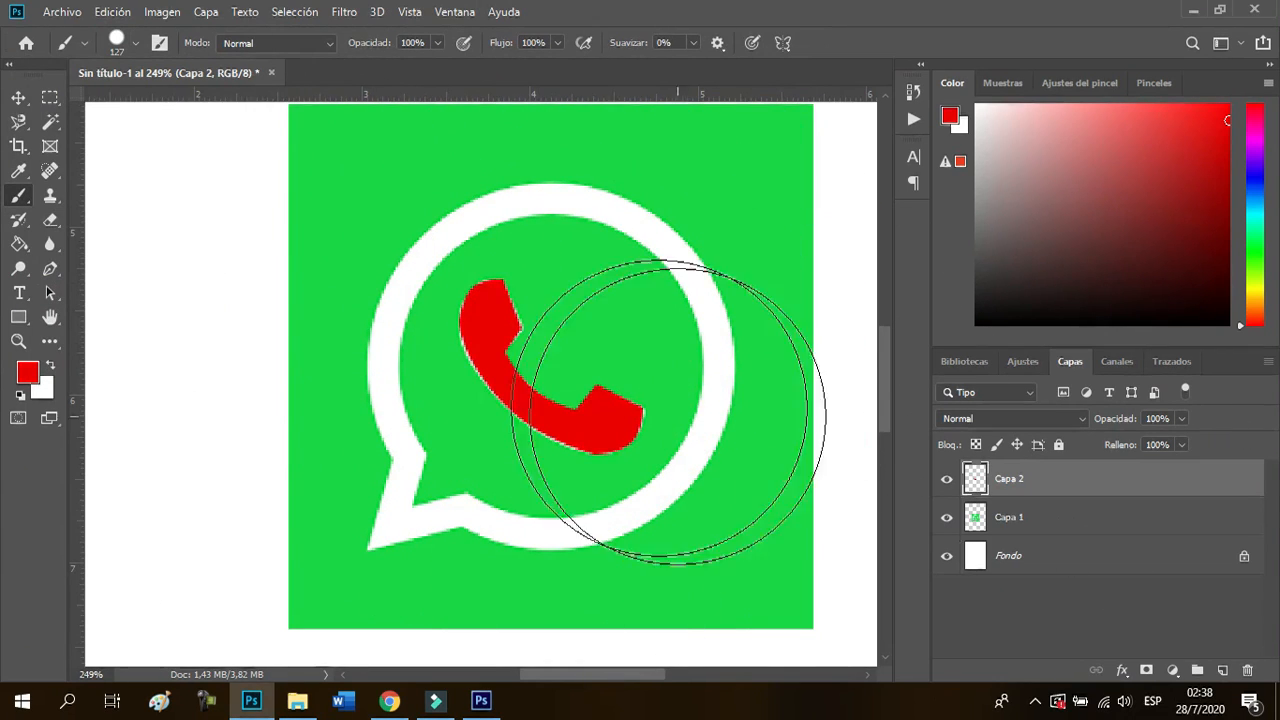
pyautogui.scroll(-3, 534, 443)
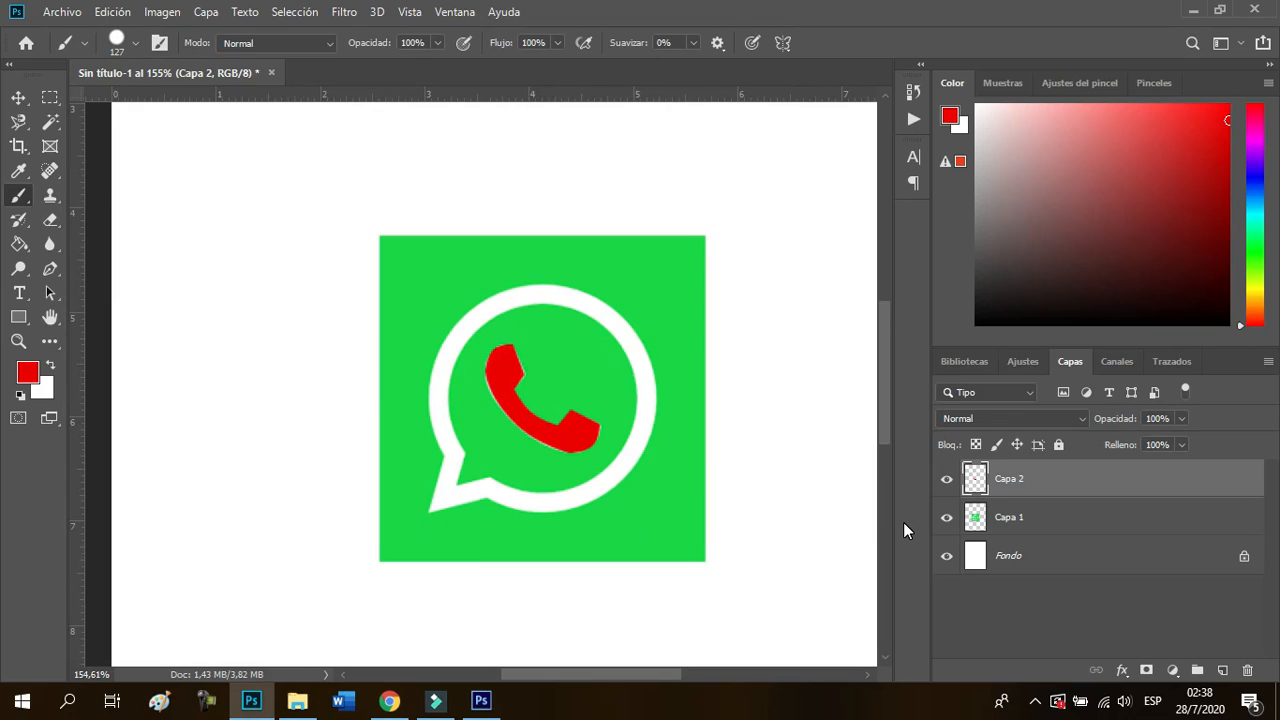
pyautogui.press('Delete')
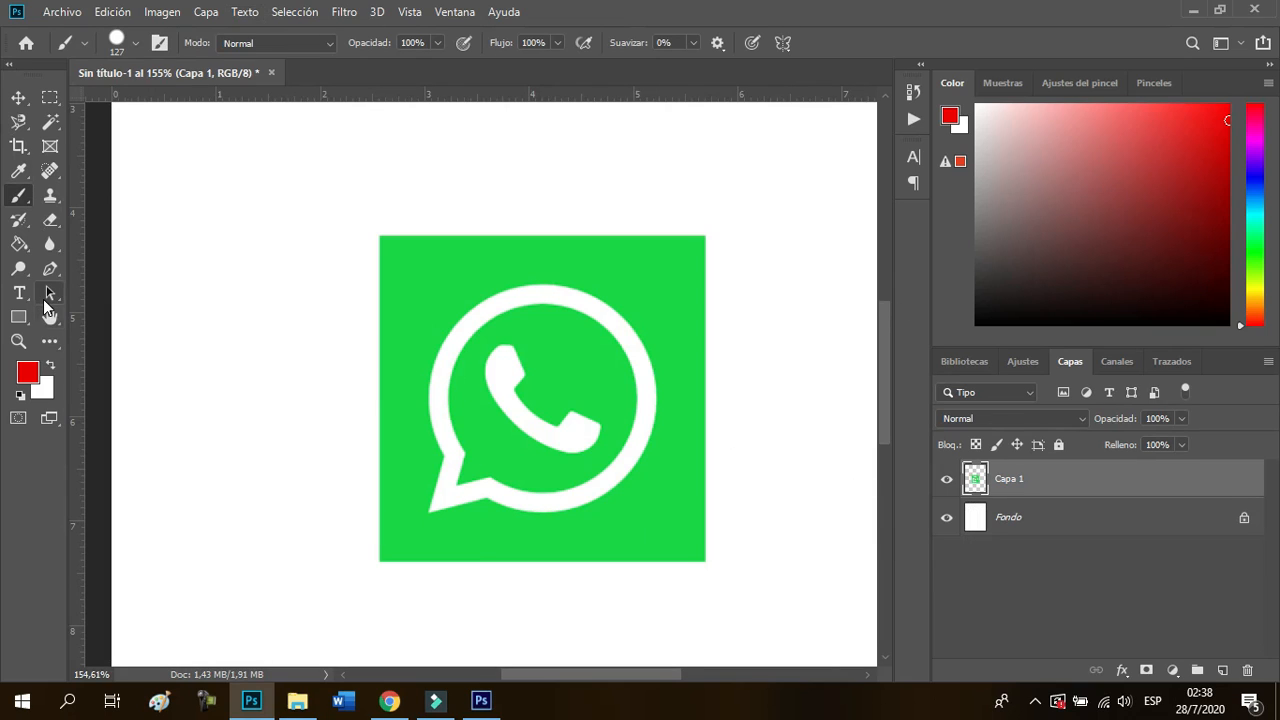
# Add the placeholder text "Lorem Ipsum" above the logo with the Type tool, using Product Sans Bold
pyautogui.click(20, 292)
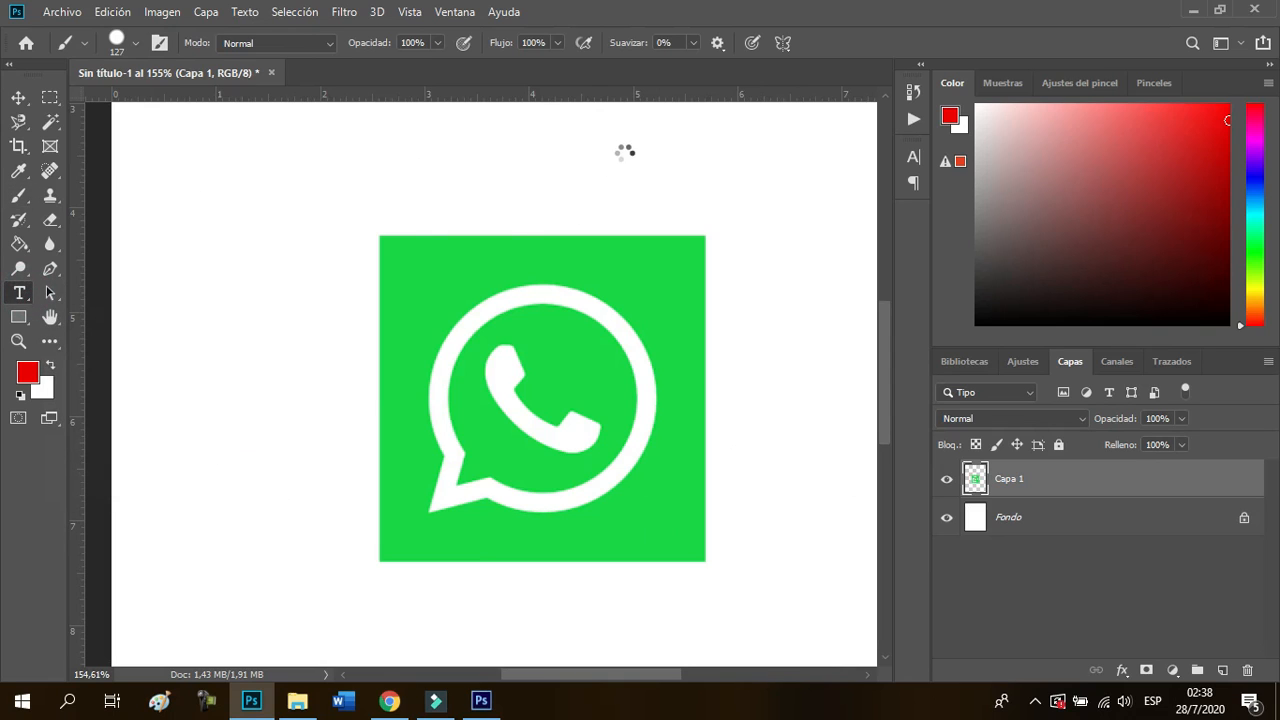
pyautogui.click(234, 194)
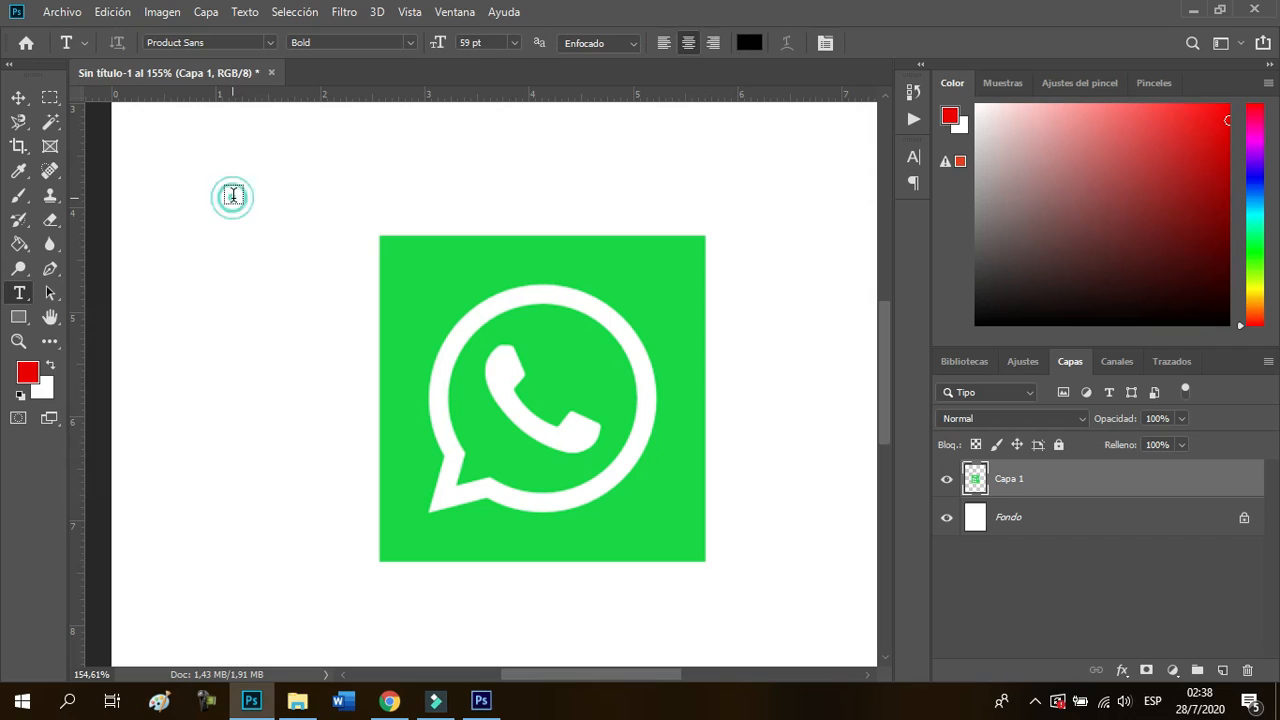
pyautogui.click(268, 44)
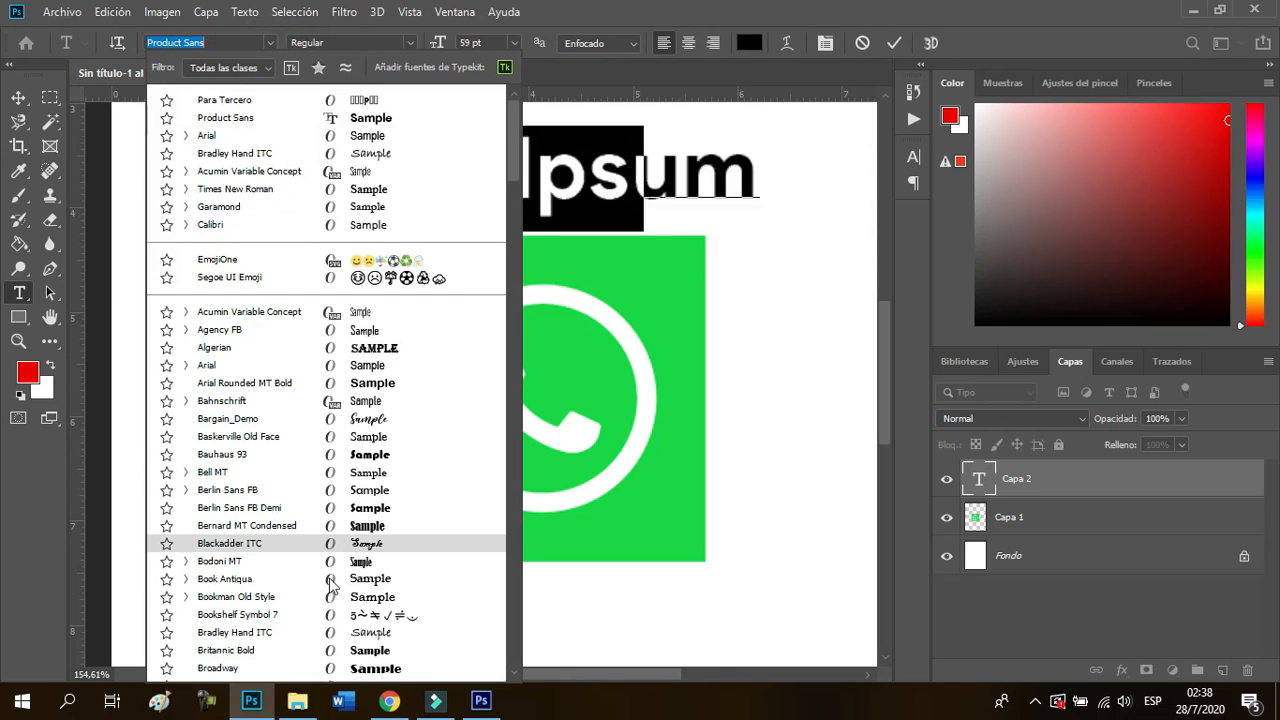
pyautogui.click(417, 43)
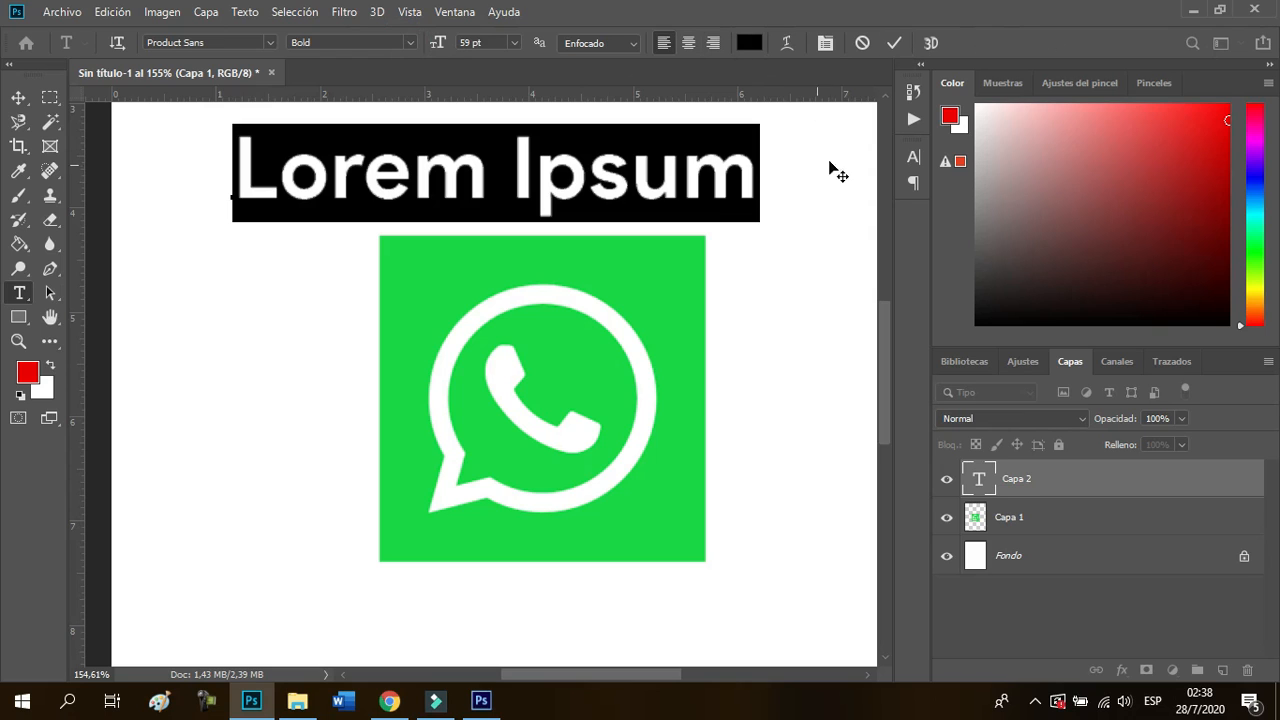
# Show the Character settings and break the text into two lines before "Ipsum"
pyautogui.click(915, 164)
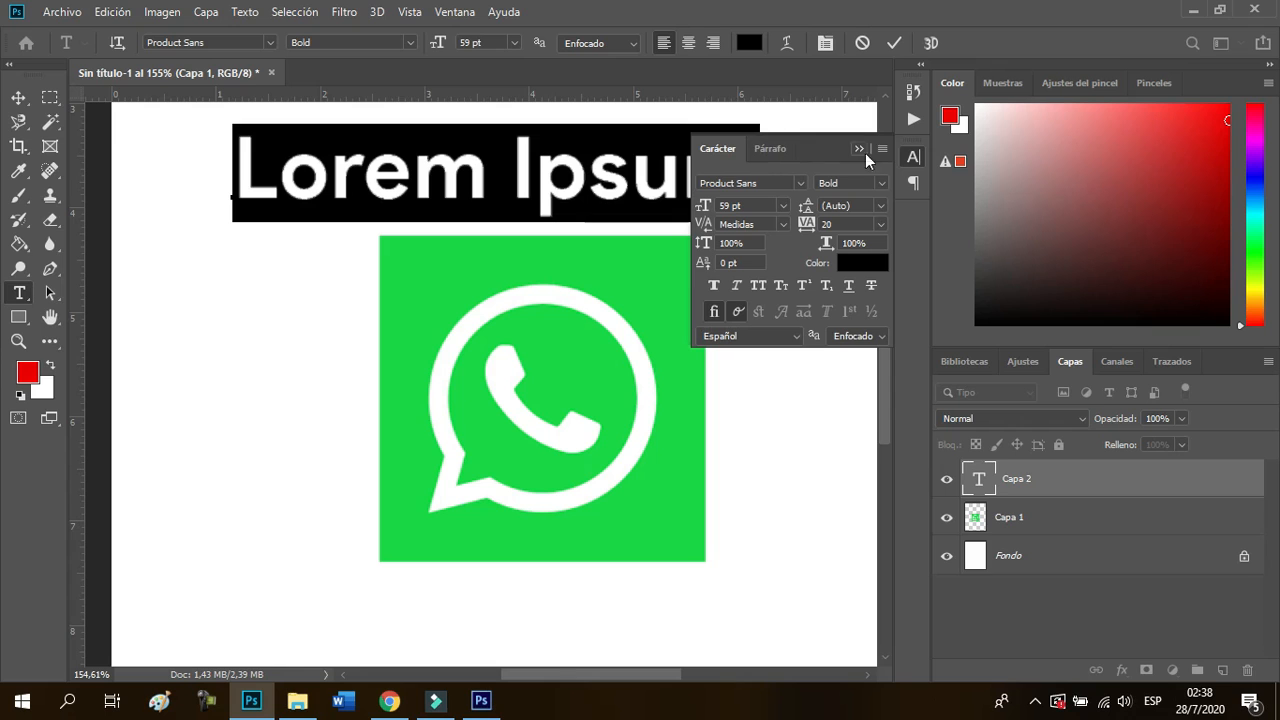
pyautogui.click(861, 148)
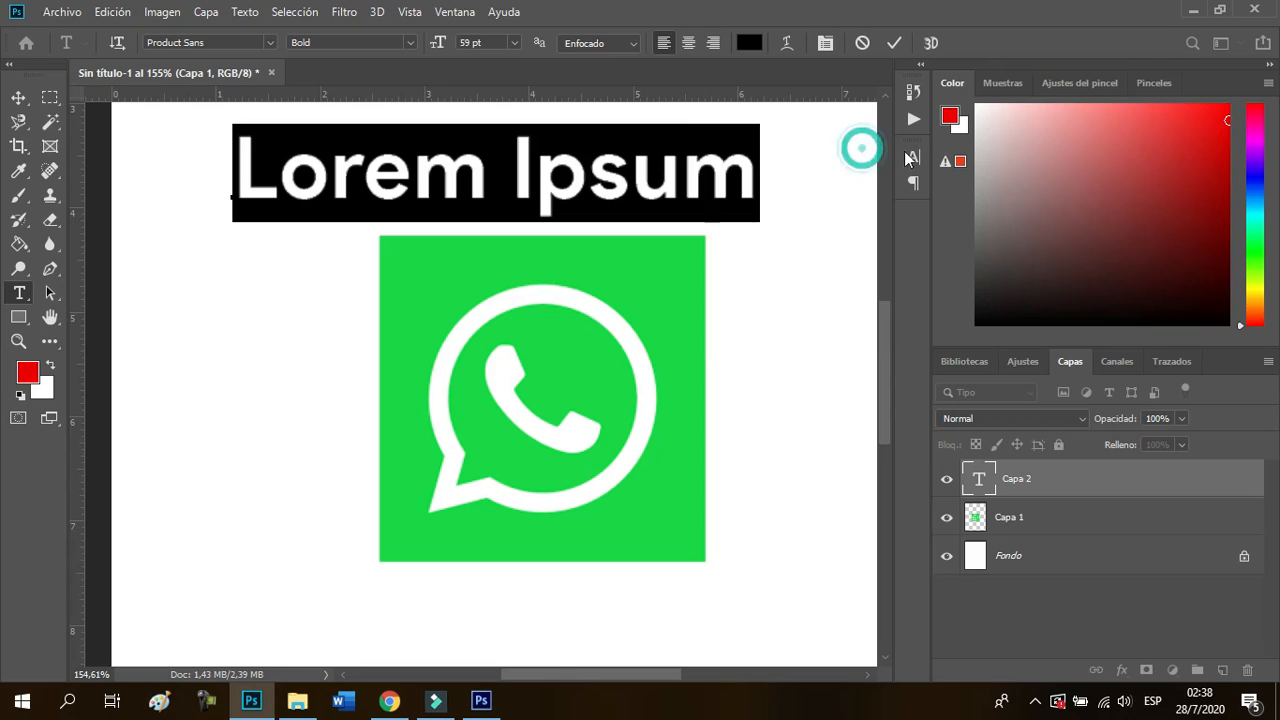
pyautogui.click(455, 12)
pyautogui.click(521, 228)
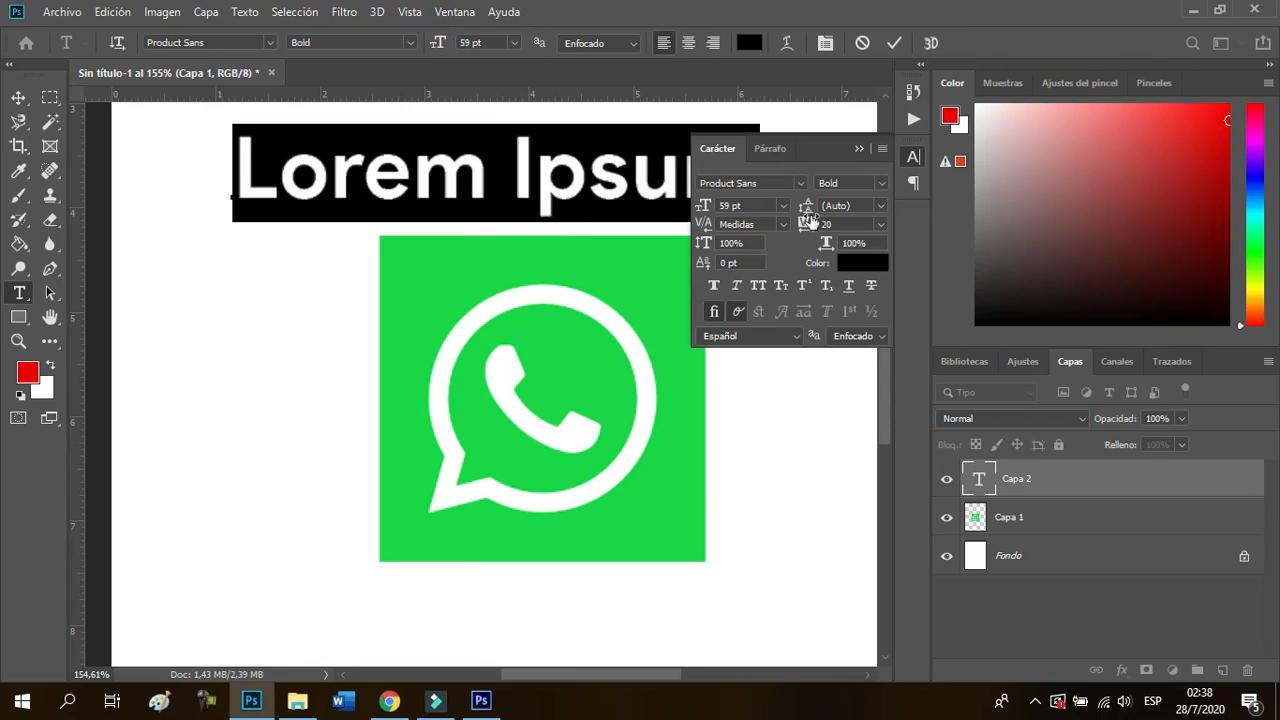
pyautogui.click(520, 178)
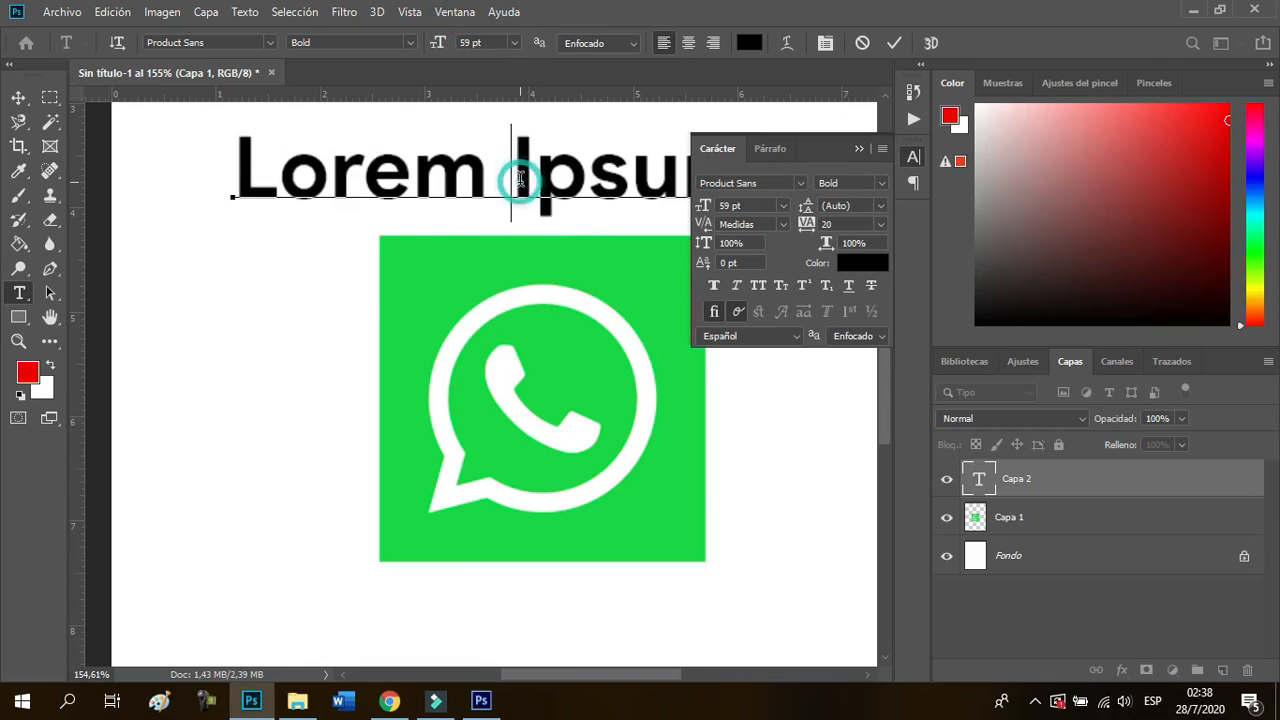
pyautogui.press('Return')
# Set the leading of both text lines to 83 pt and their tracking to -20
pyautogui.click(808, 204)
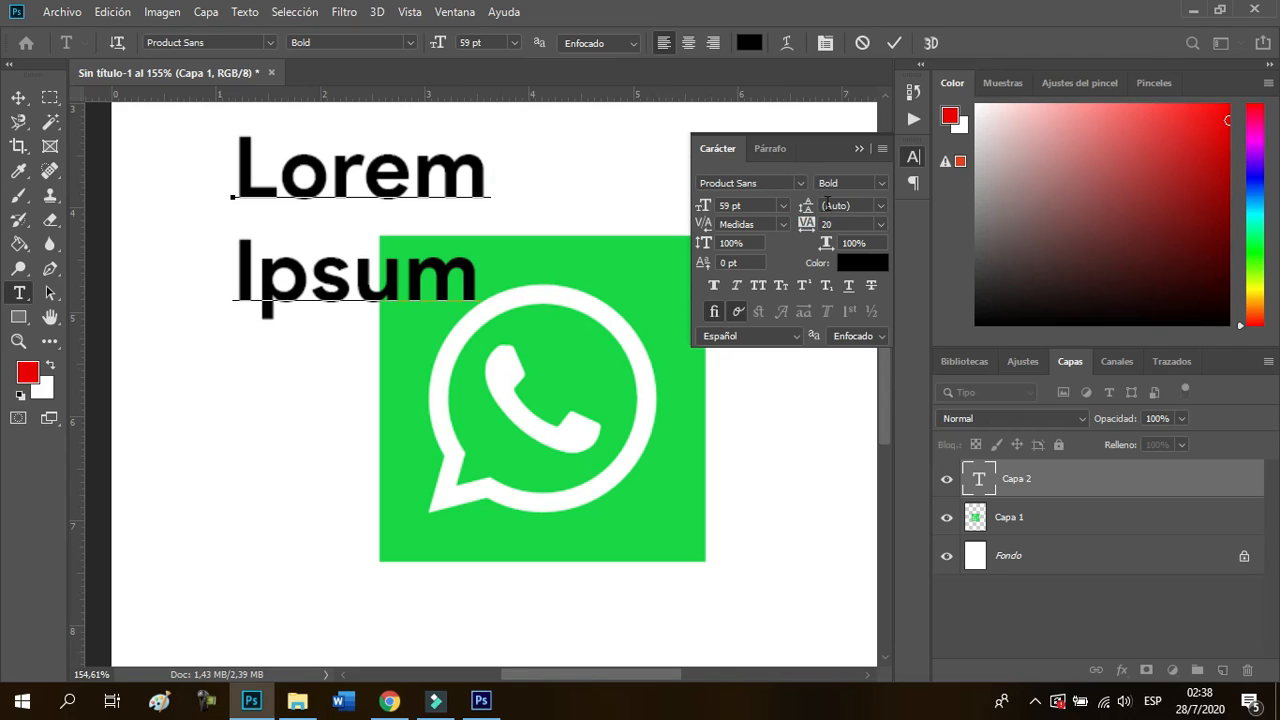
pyautogui.moveTo(806, 208); pyautogui.dragTo(829, 232)
pyautogui.moveTo(237, 155); pyautogui.dragTo(503, 271)
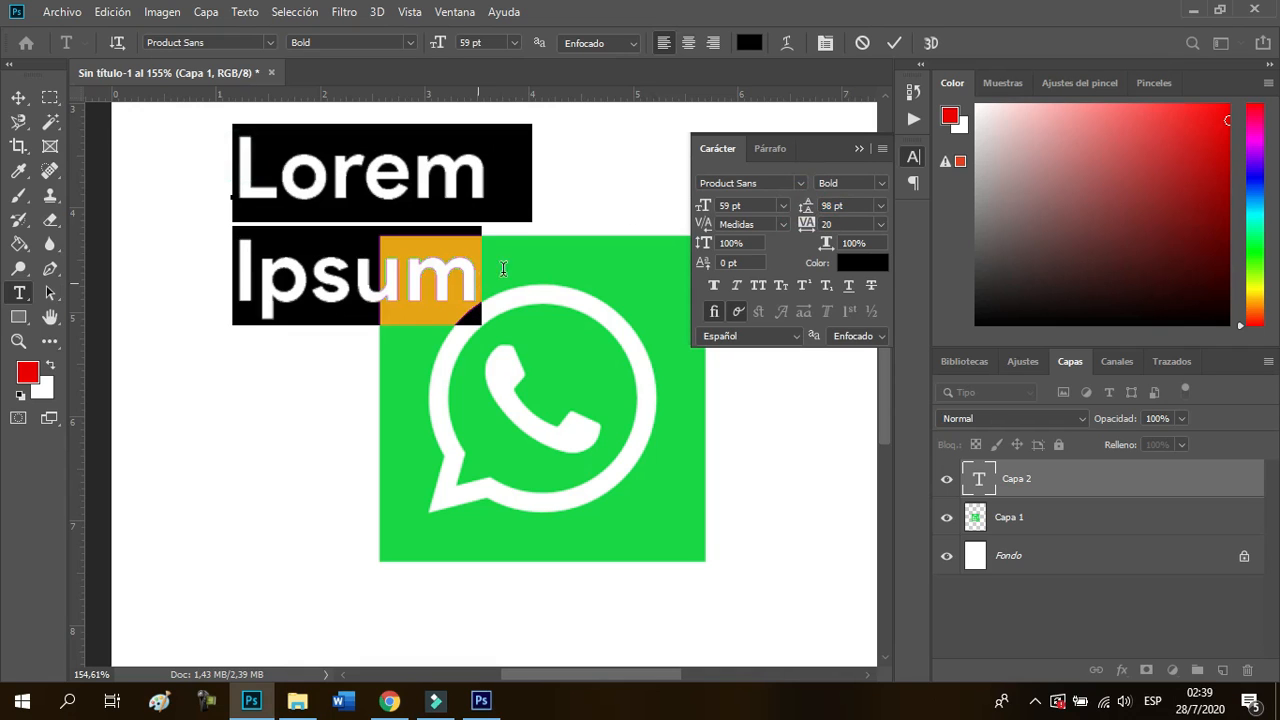
pyautogui.moveTo(806, 211); pyautogui.dragTo(819, 131)
pyautogui.moveTo(806, 226); pyautogui.dragTo(802, 226)
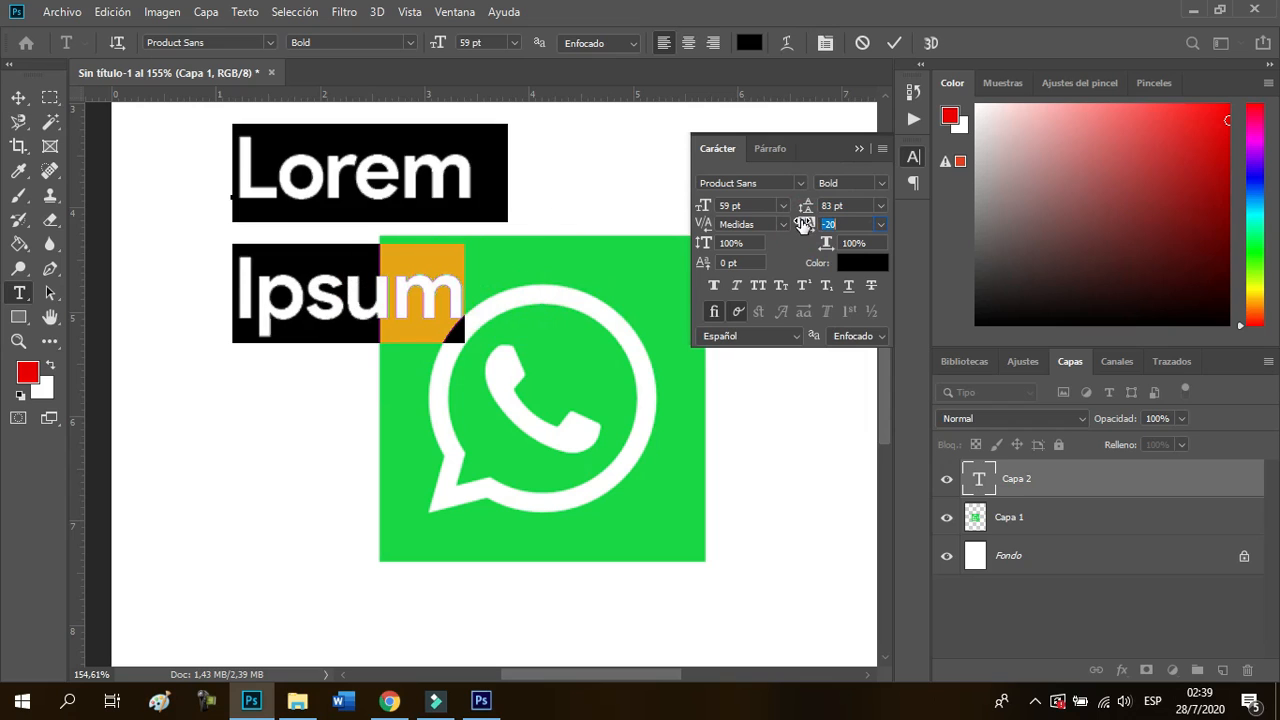
# Apply faux bold and all caps to the two text lines, and check the paragraph settings
pyautogui.click(713, 286)
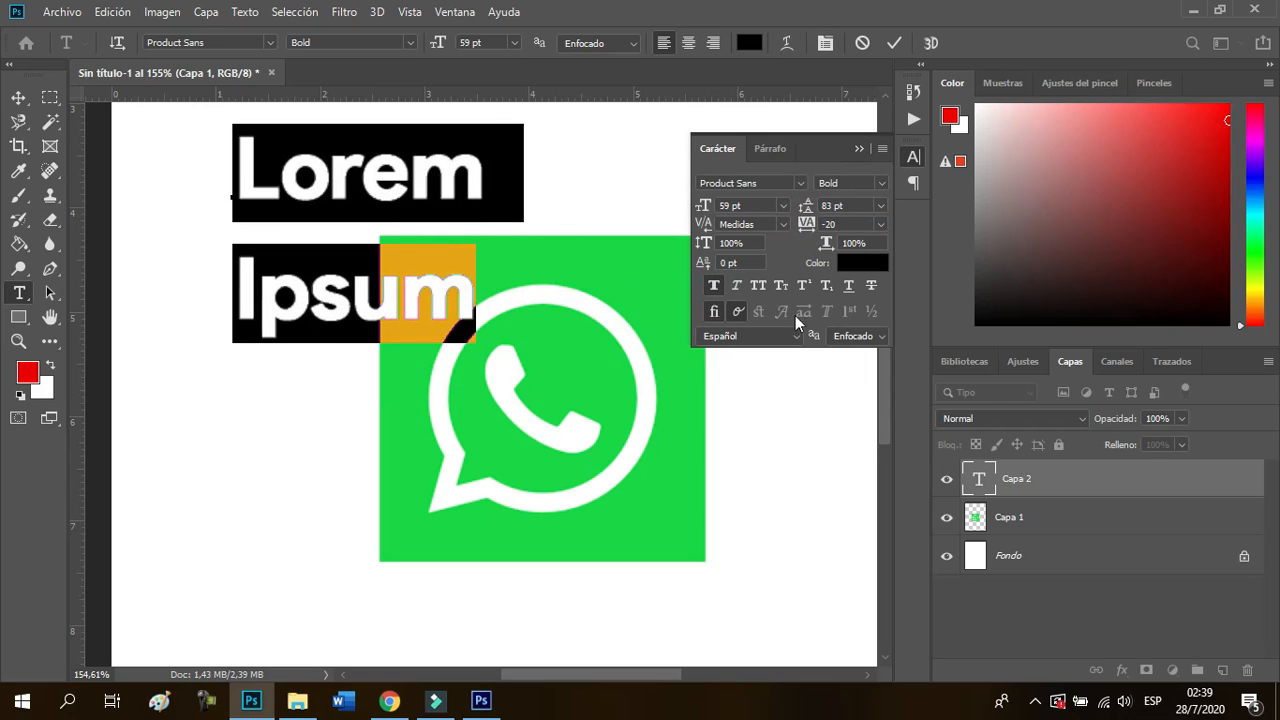
pyautogui.click(757, 285)
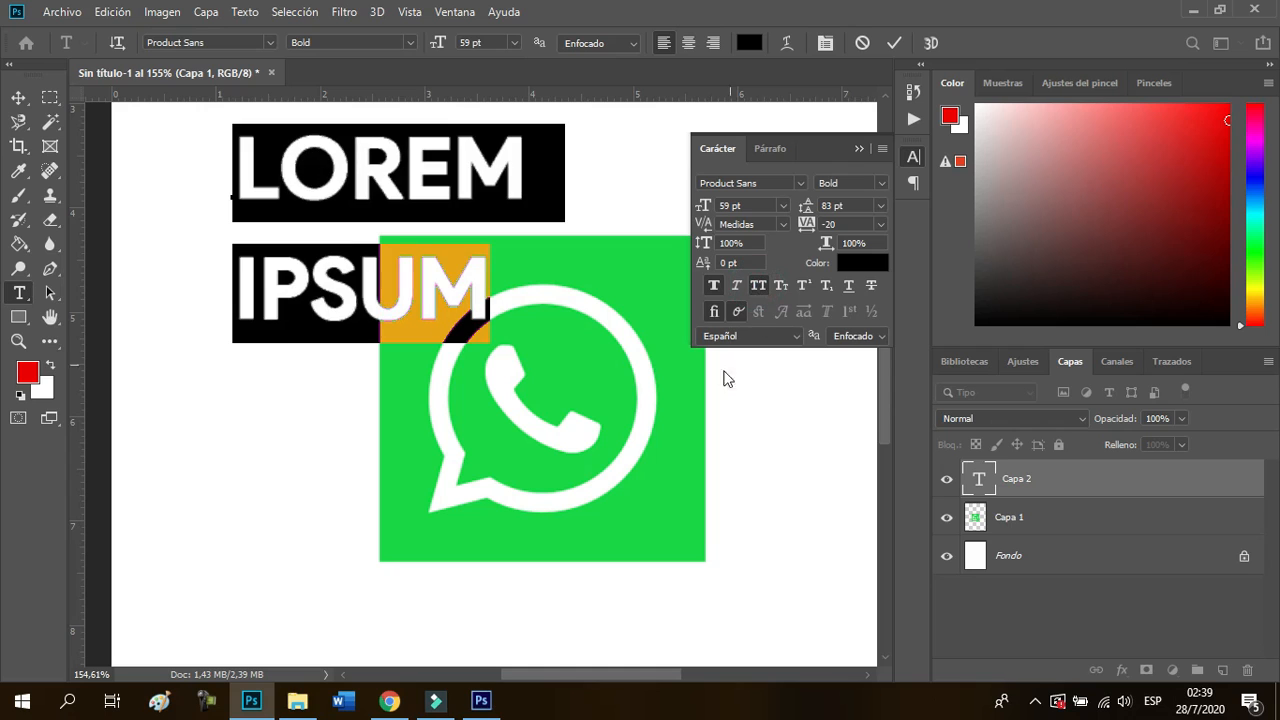
pyautogui.click(769, 149)
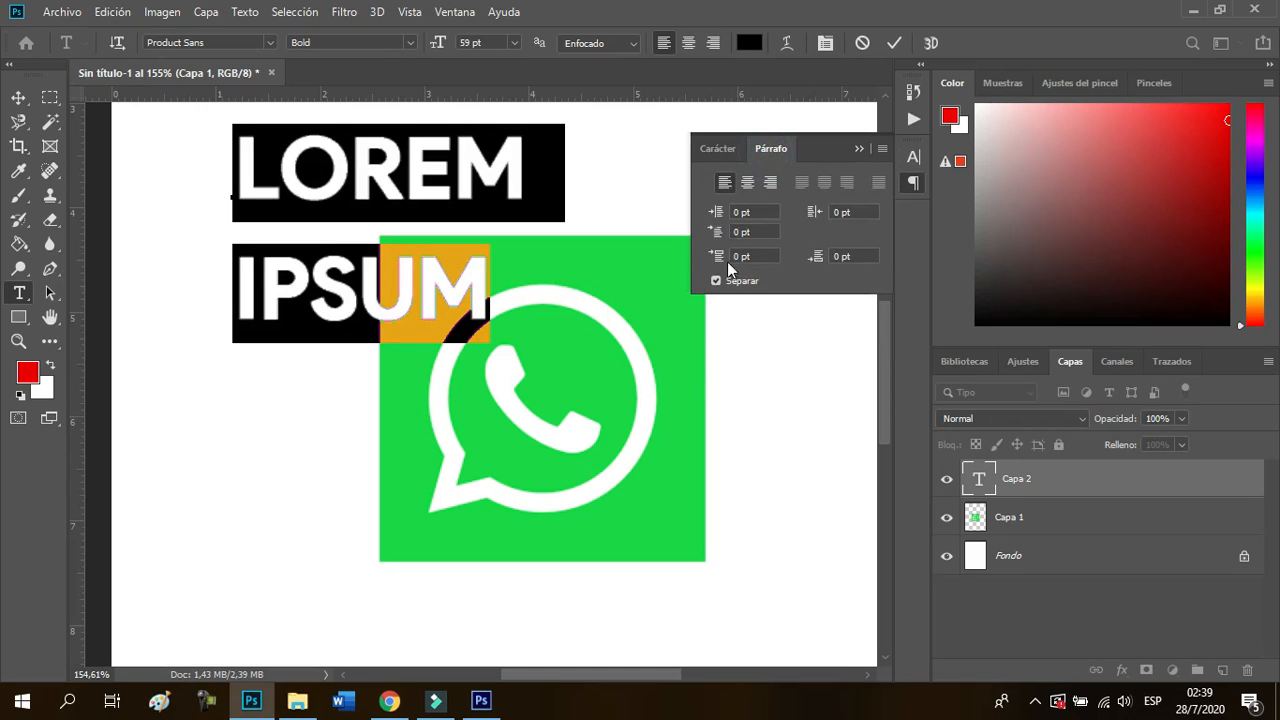
pyautogui.click(718, 148)
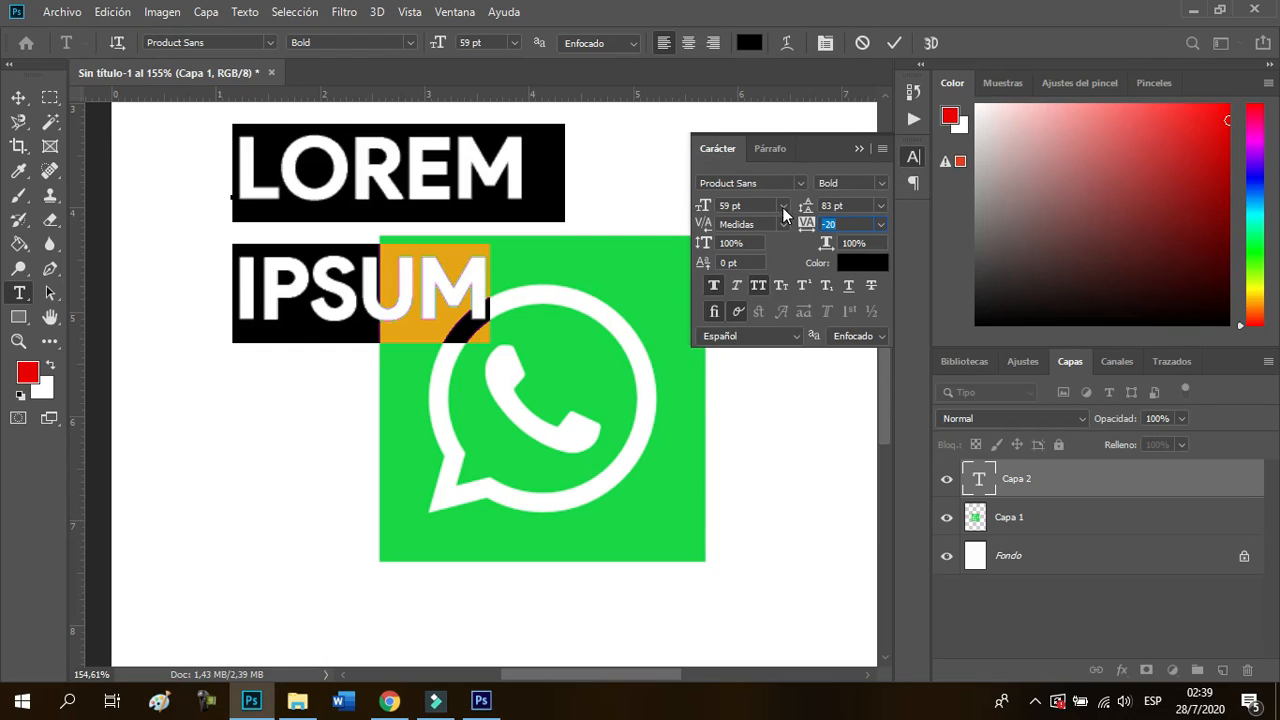
# Colour the text red with hex e3270e and commit the text layer
pyautogui.click(862, 262)
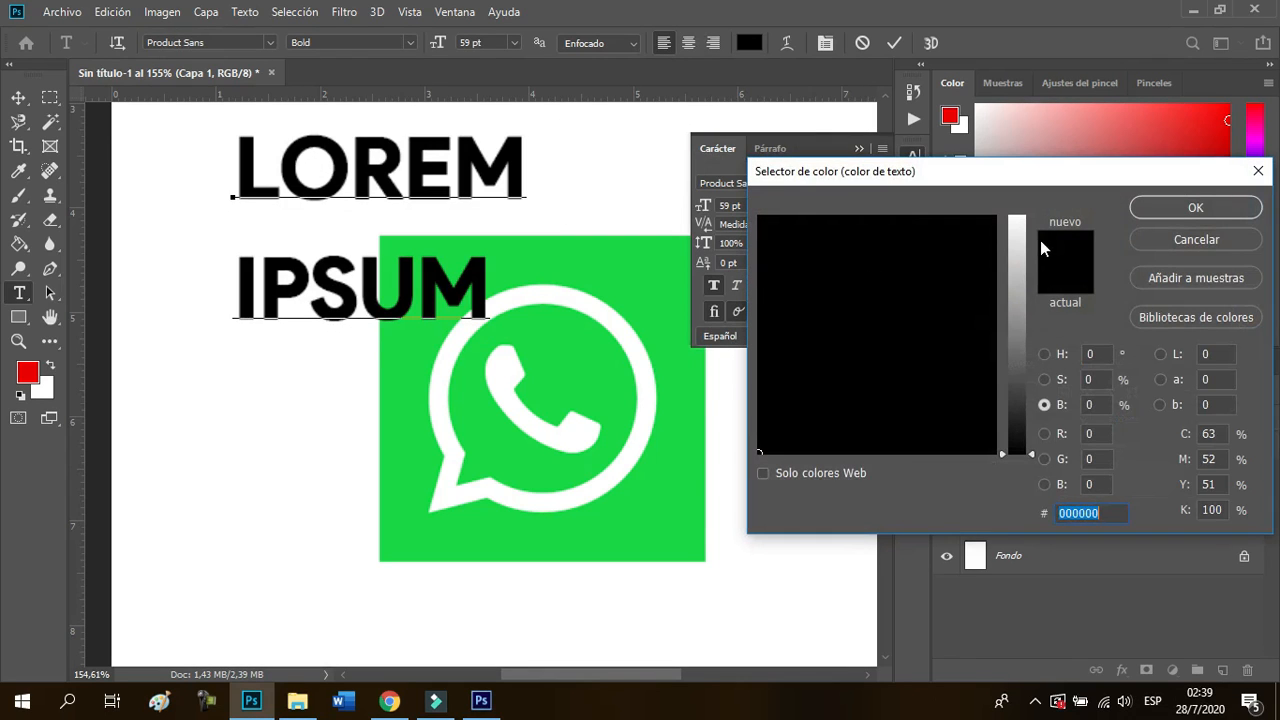
pyautogui.write('e3270e')
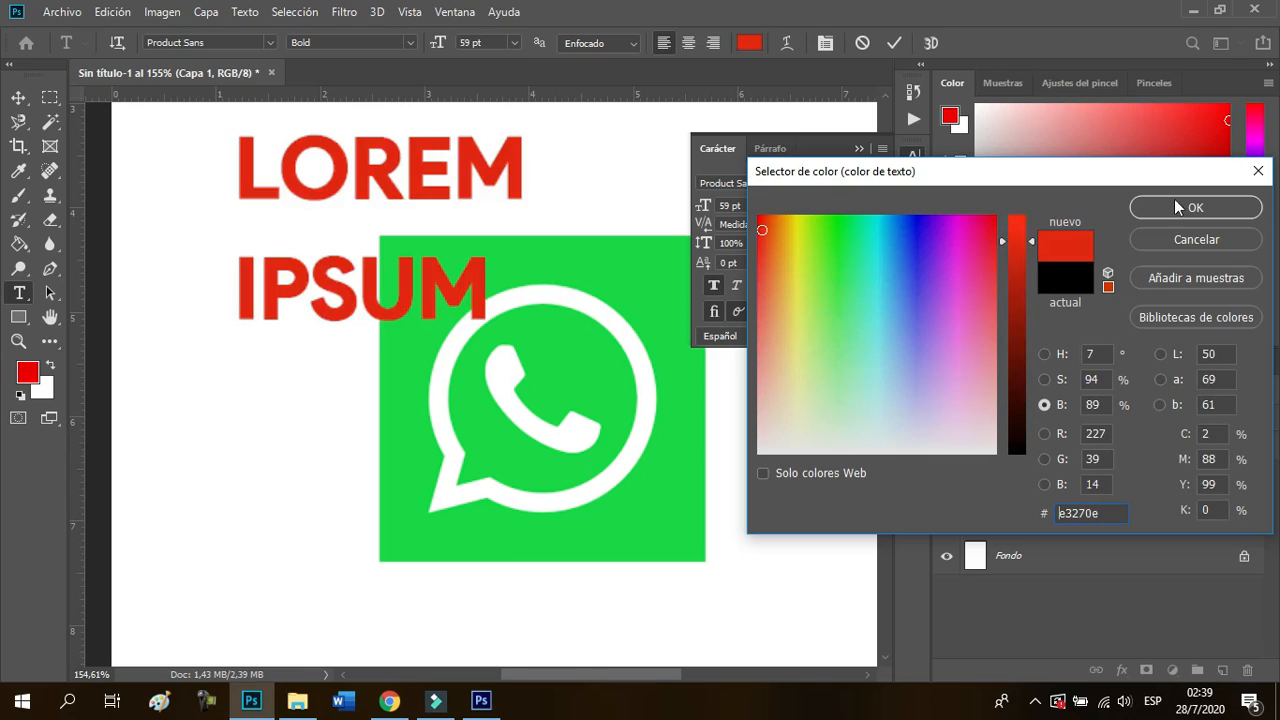
pyautogui.click(1176, 207)
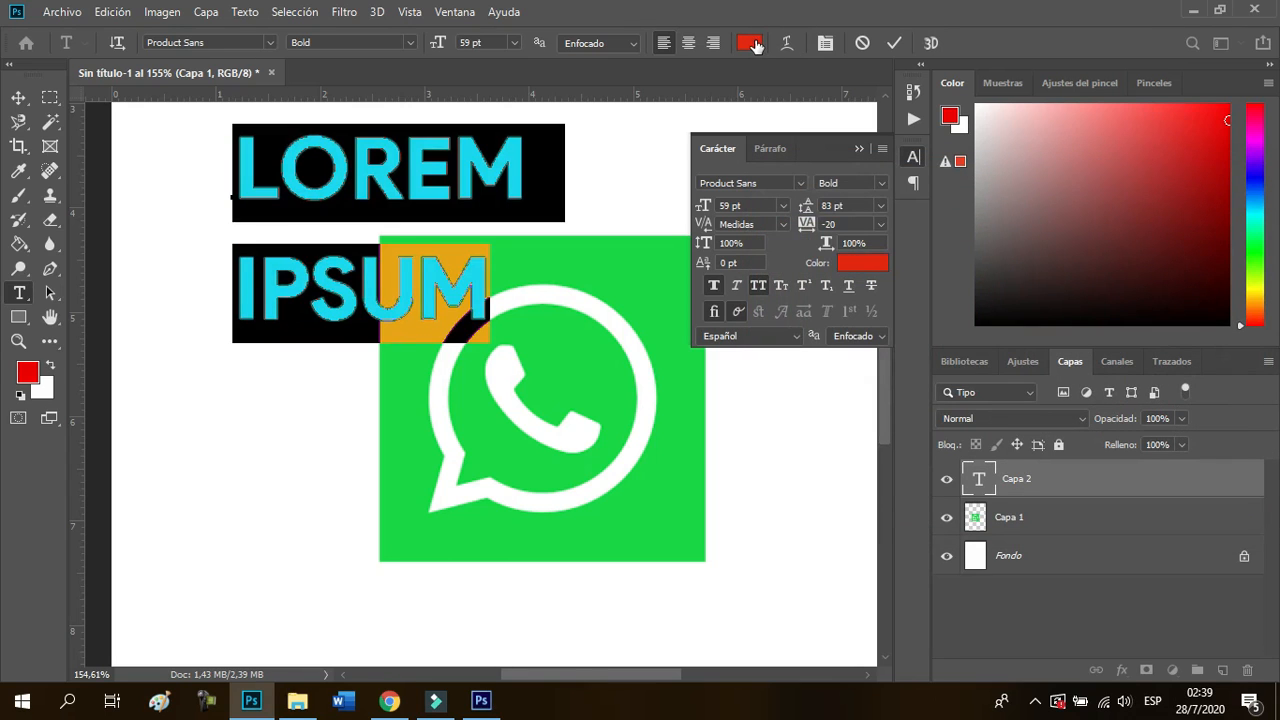
pyautogui.click(859, 148)
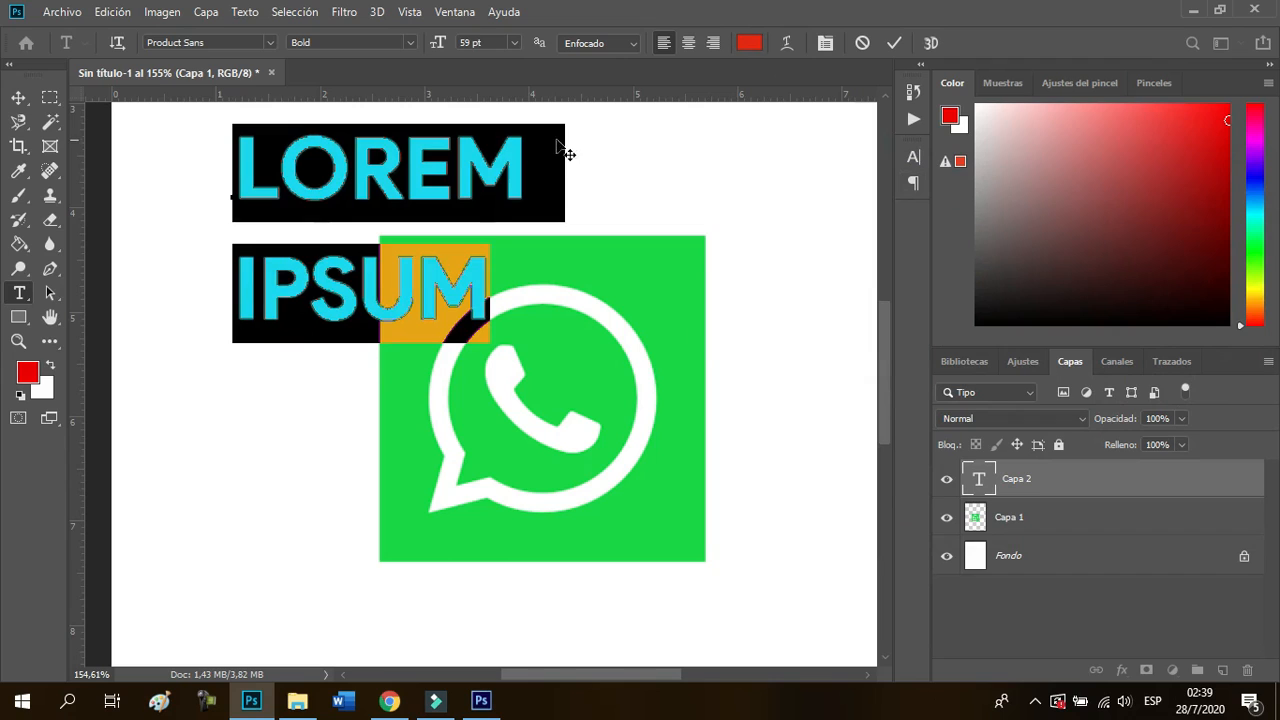
pyautogui.click(52, 99)
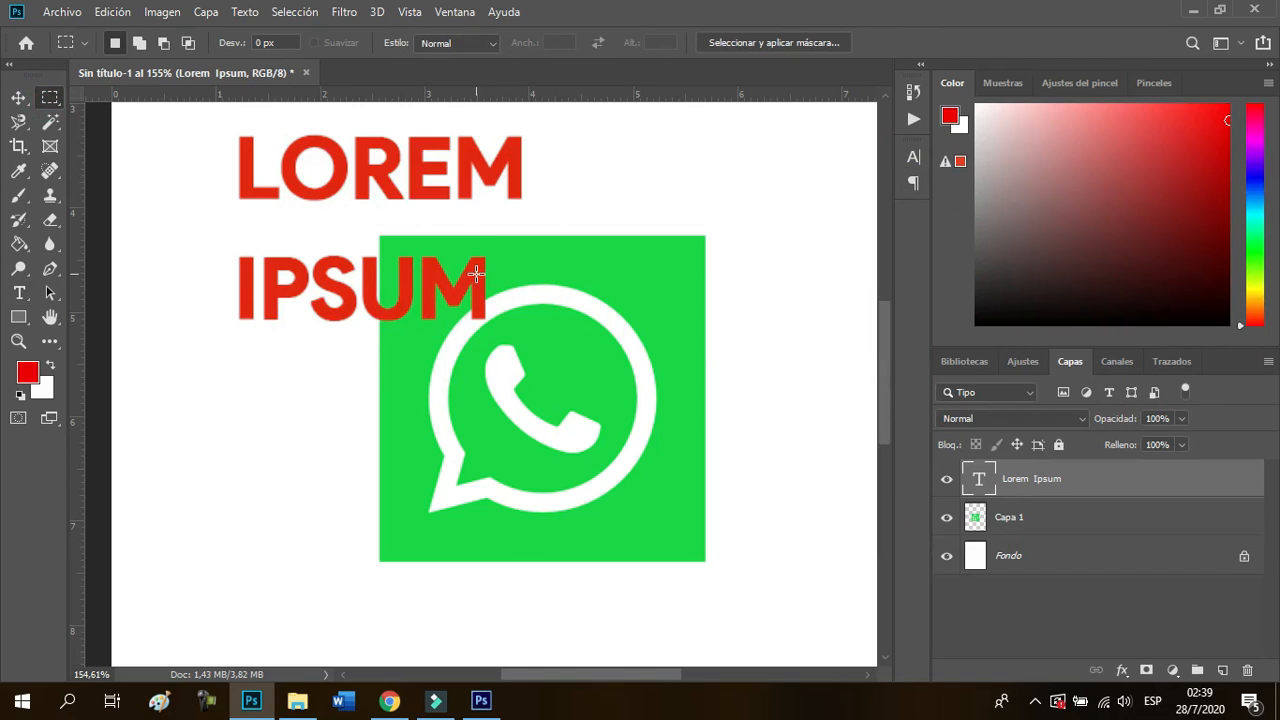
# Look through the variants of the Path Selection tool and the Rectangle shape tool
pyautogui.click(47, 293)
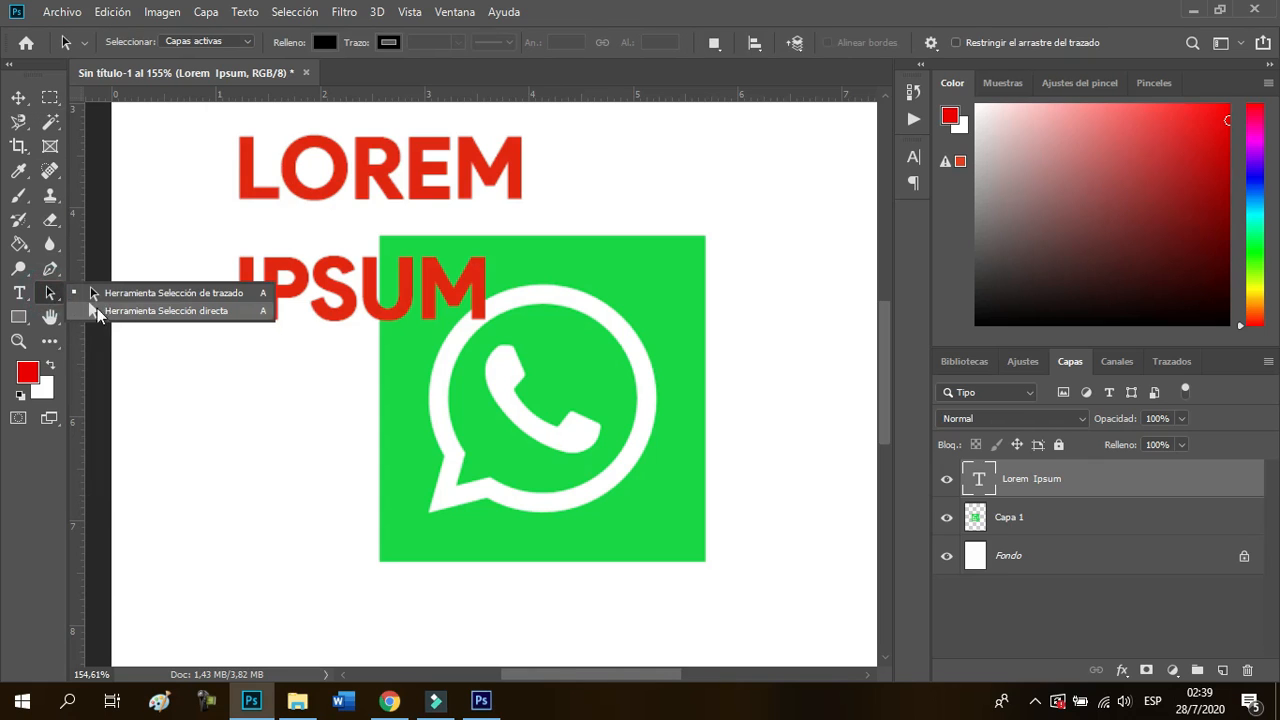
pyautogui.click(46, 291)
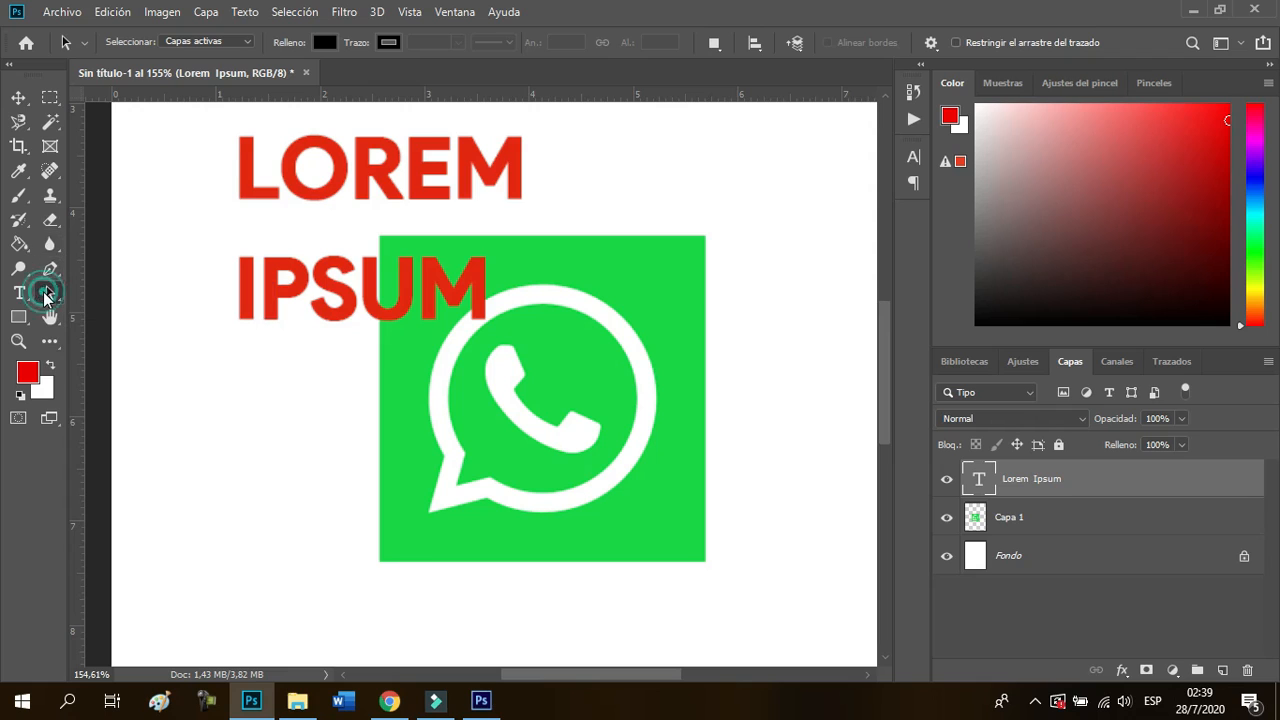
pyautogui.click(18, 317)
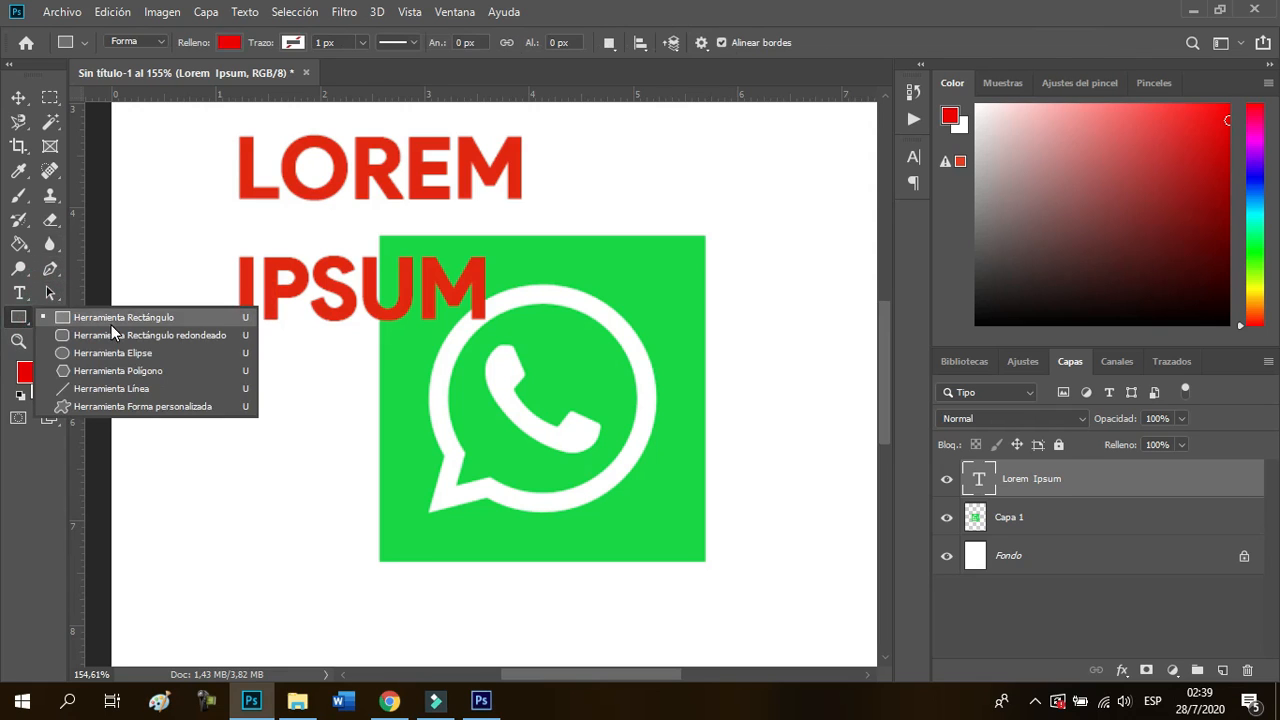
pyautogui.click(24, 318)
# Move the view around the logo with the Hand tool
pyautogui.click(49, 321)
pyautogui.moveTo(312, 330); pyautogui.dragTo(523, 337)
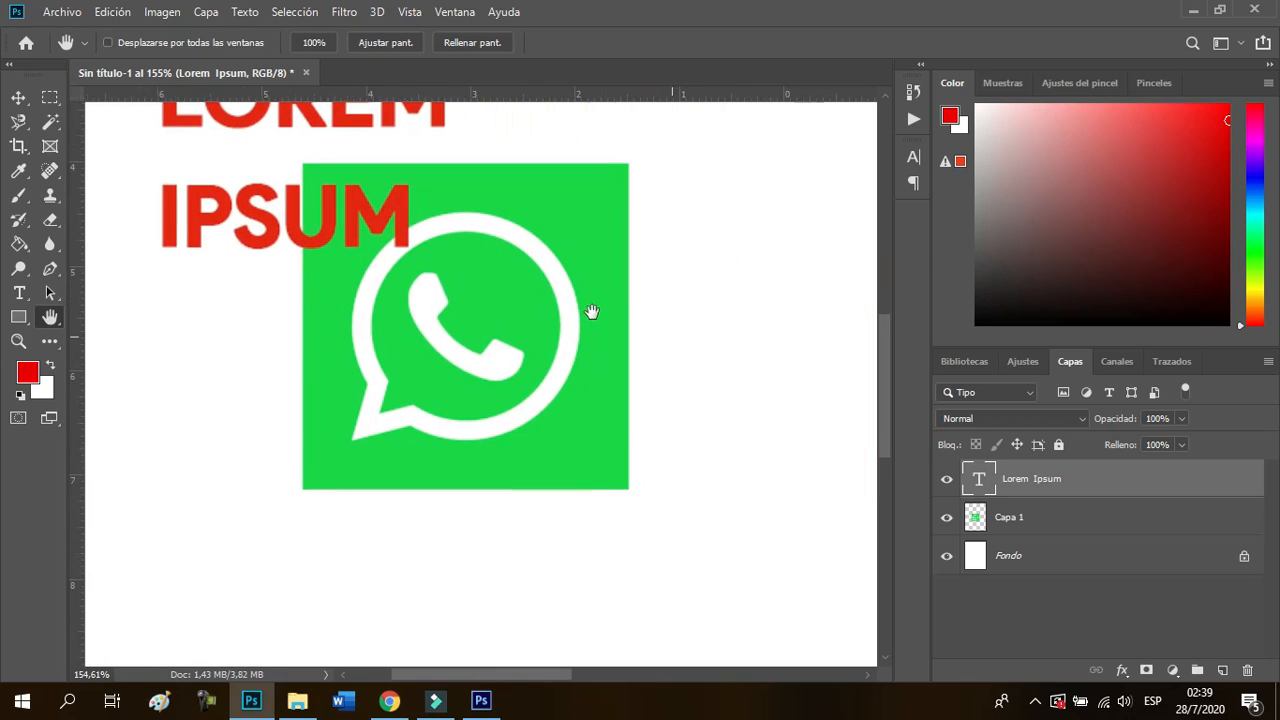
pyautogui.moveTo(323, 257); pyautogui.dragTo(162, 258)
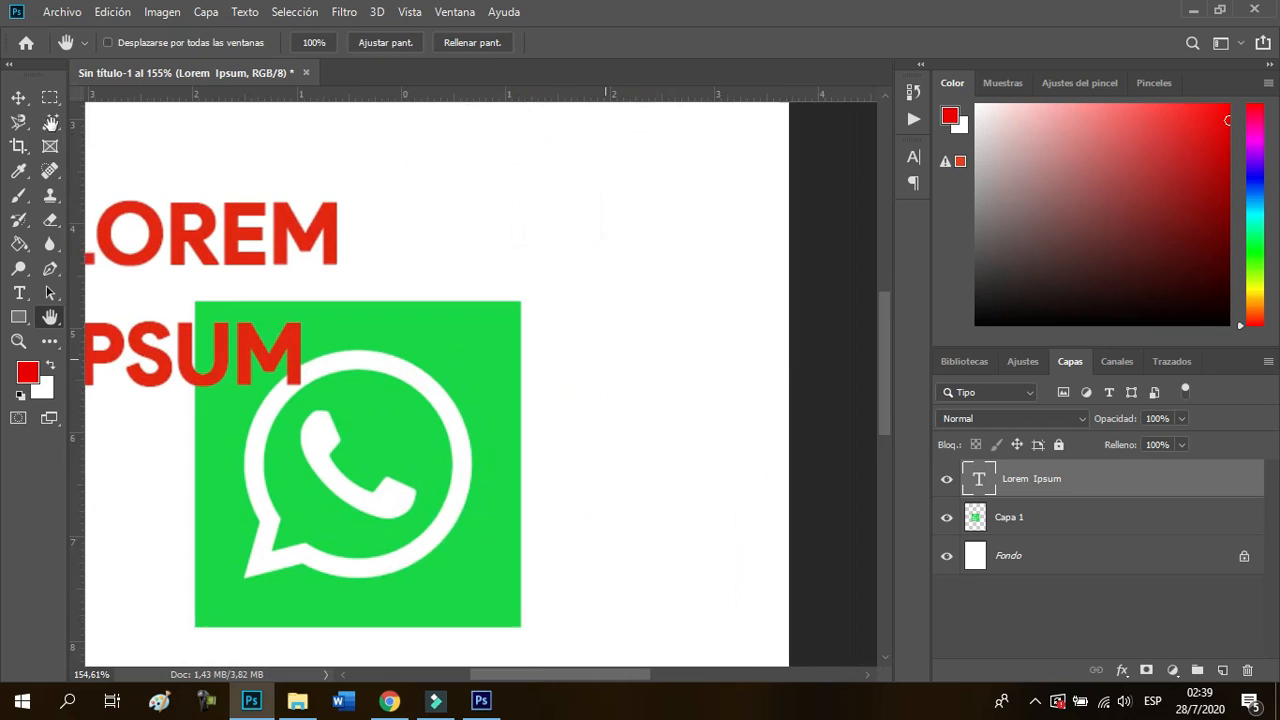
# Inspect the whole page and the enlarged text and logo by zooming and panning while the Rectangular Marquee tool is active
pyautogui.click(50, 97)
pyautogui.scroll(-1, 290, 322)
pyautogui.scroll(-5, 290, 322)
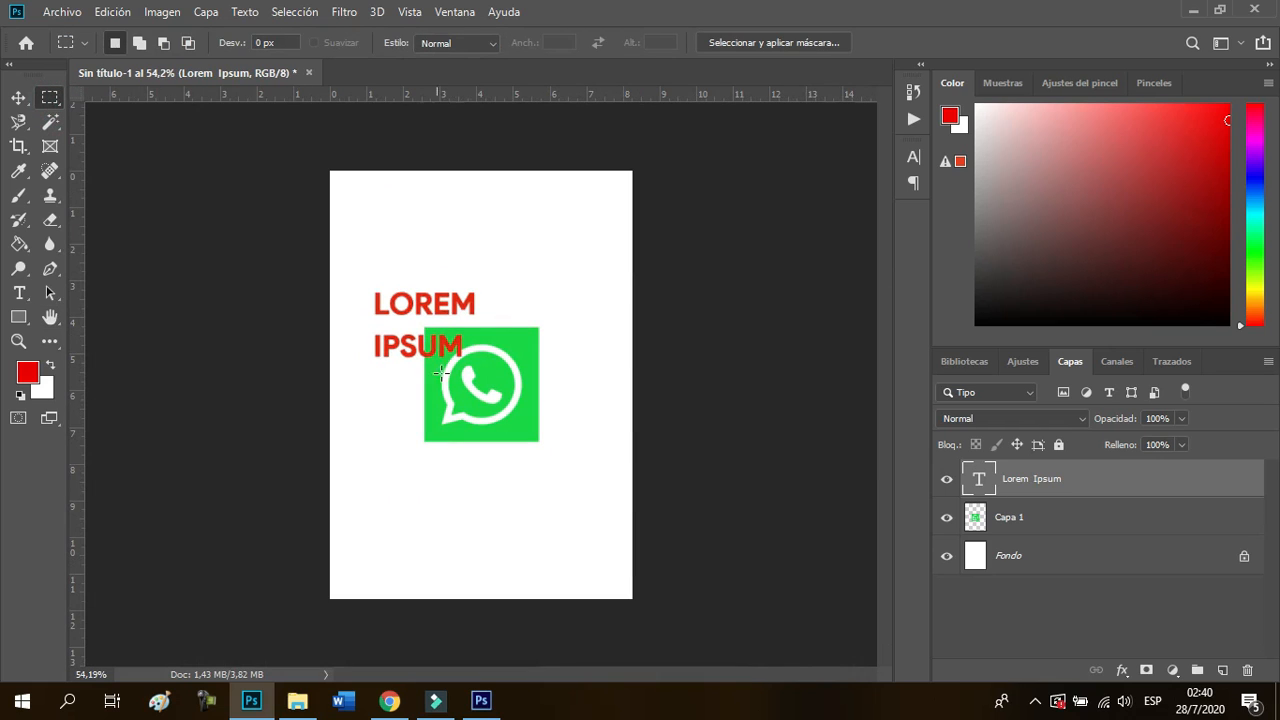
pyautogui.moveTo(425, 338); pyautogui.dragTo(512, 427)
pyautogui.click(394, 332)
pyautogui.scroll(1, 402, 293)
pyautogui.scroll(10, 402, 293)
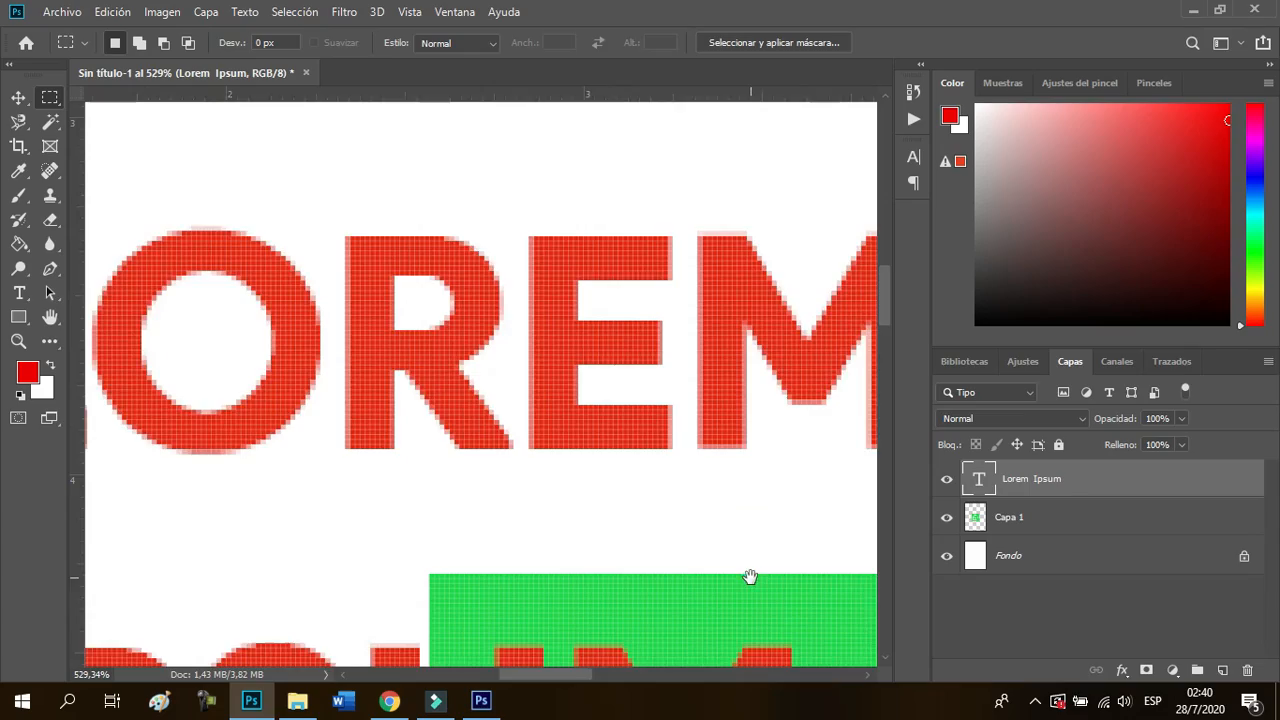
pyautogui.moveTo(743, 574); pyautogui.dragTo(583, 400)
pyautogui.moveTo(600, 462); pyautogui.dragTo(454, 317)
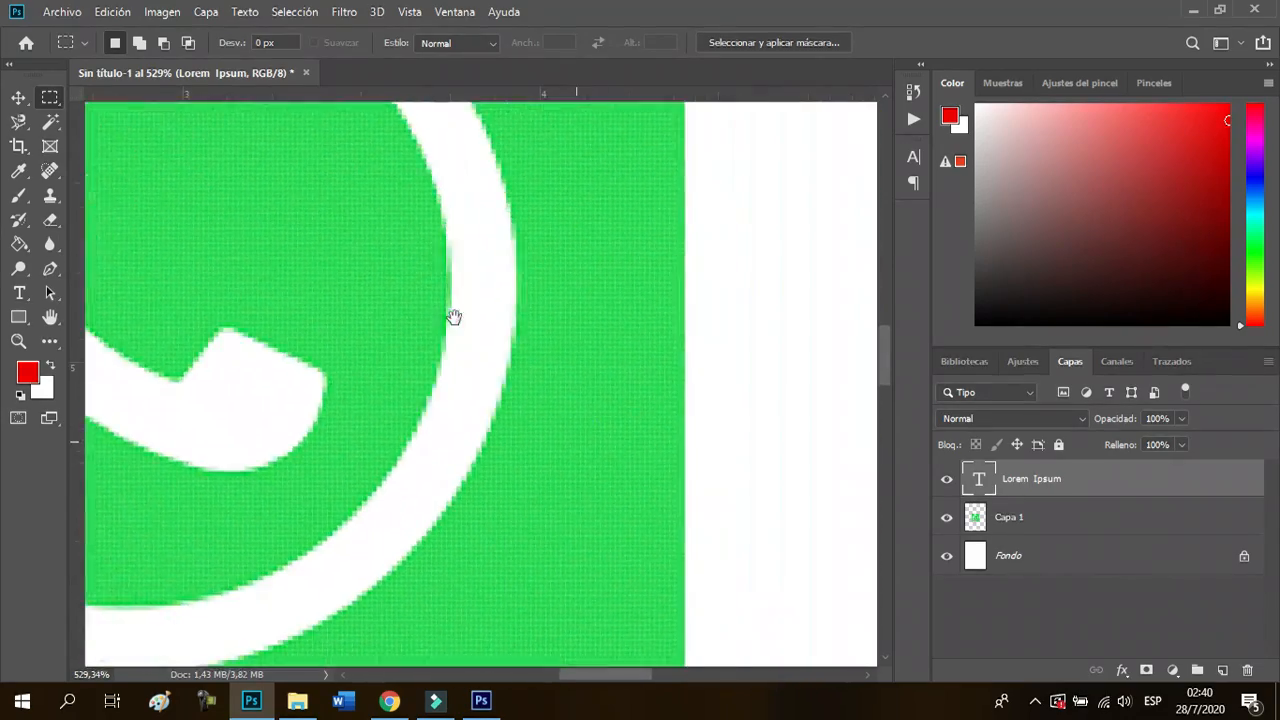
pyautogui.moveTo(520, 389); pyautogui.dragTo(629, 431)
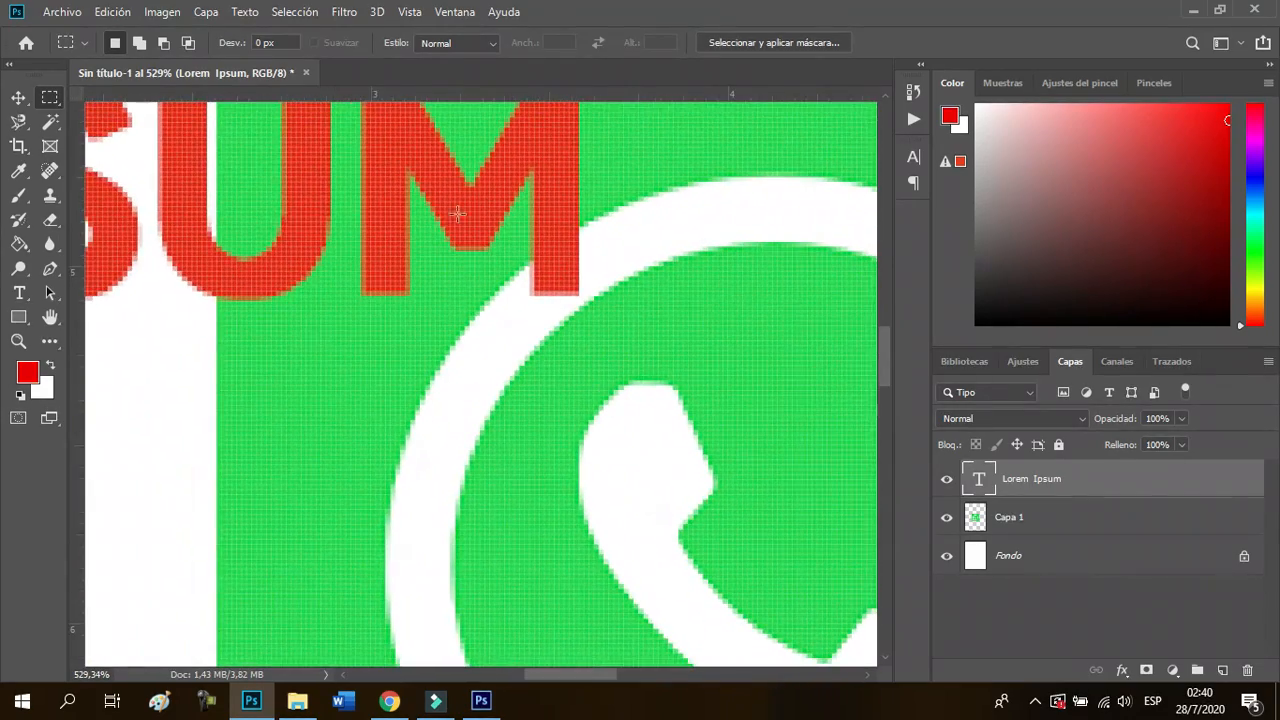
pyautogui.press('h')
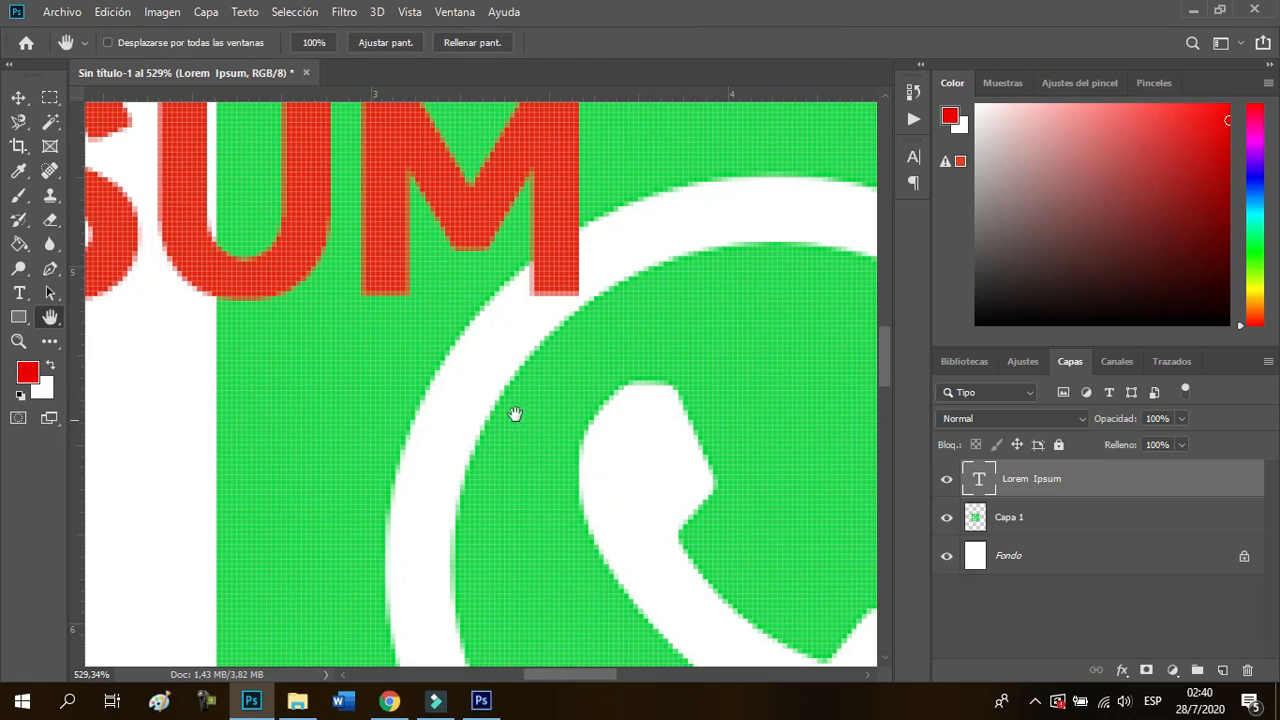
# Try the Zoom tool's enlarging and reducing modes on the page, finishing at 33.3% magnification
pyautogui.click(22, 342)
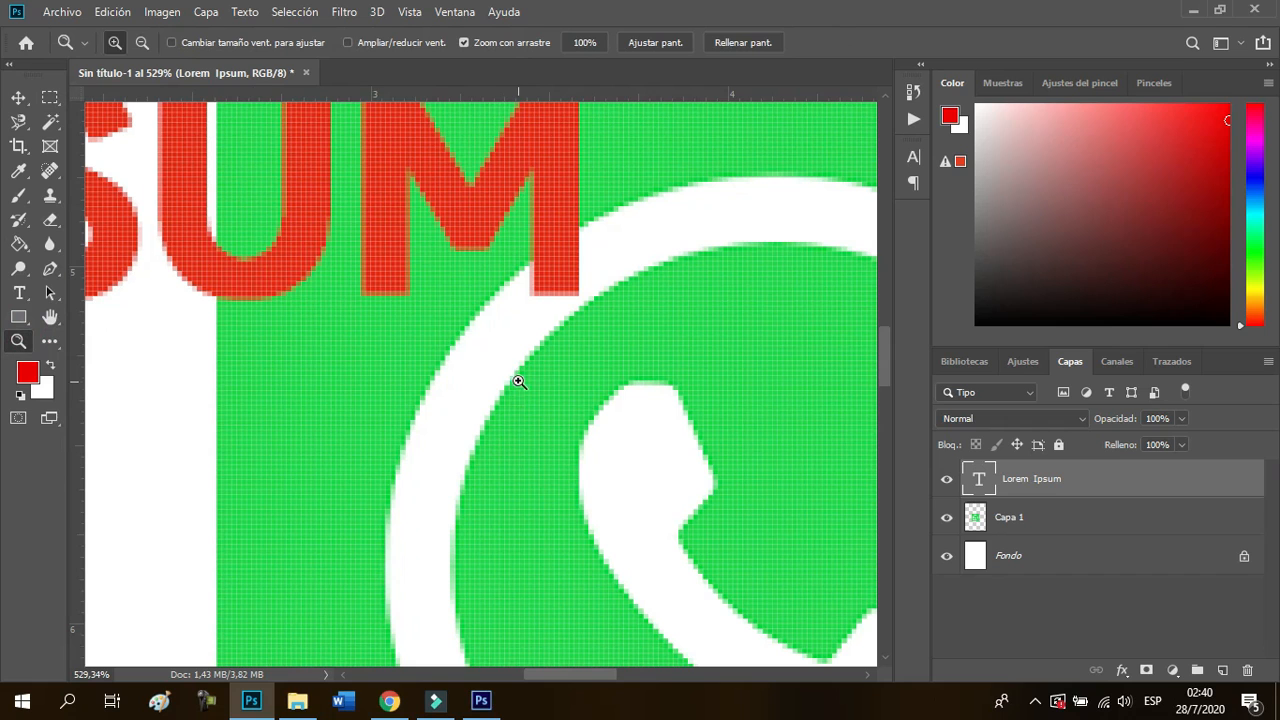
pyautogui.press('alt')
pyautogui.moveTo(549, 315); pyautogui.dragTo(611, 377)
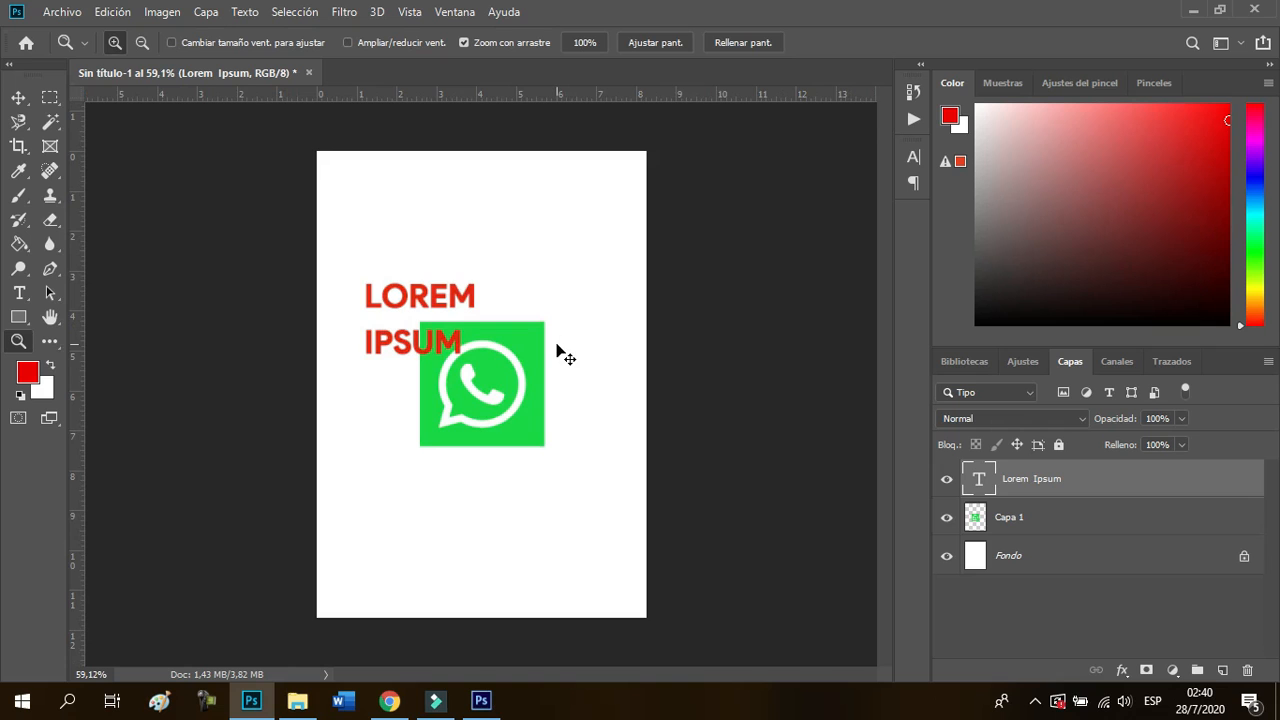
pyautogui.hotkey('ctrl', '+')
pyautogui.hotkey('ctrl', '+')
pyautogui.hotkey('ctrl', '-')
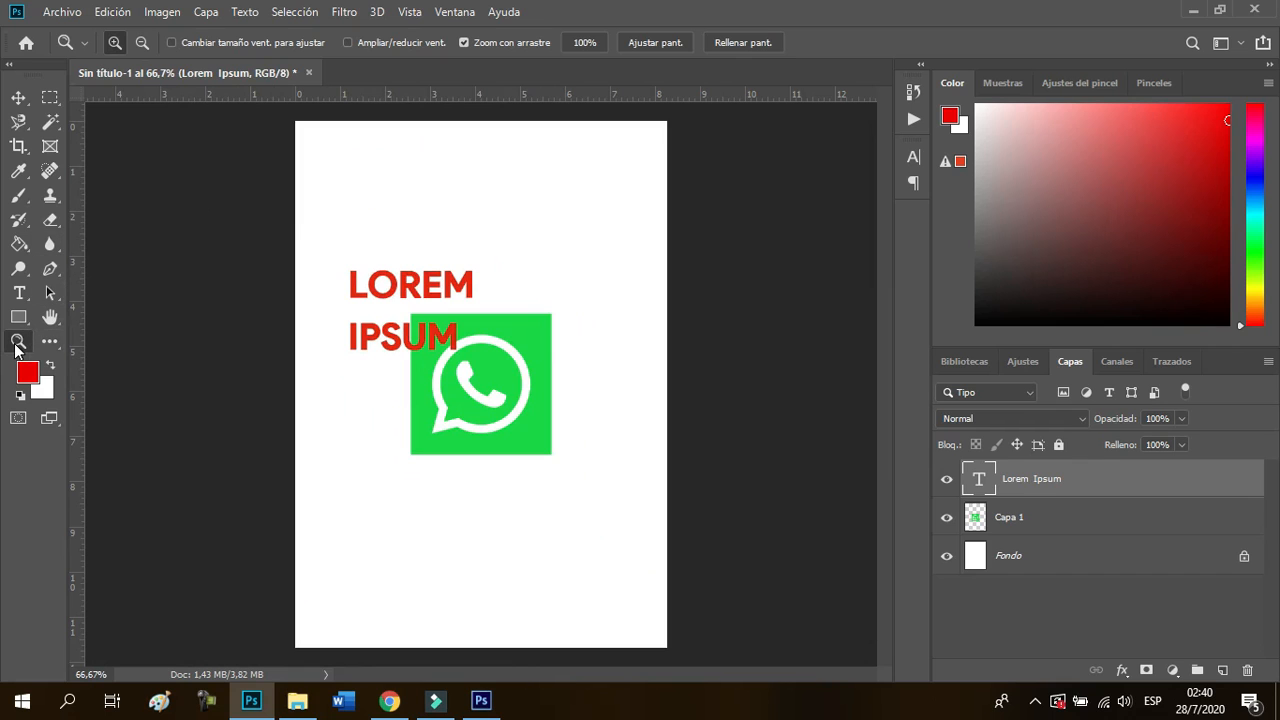
pyautogui.click(141, 44)
pyautogui.click(519, 427)
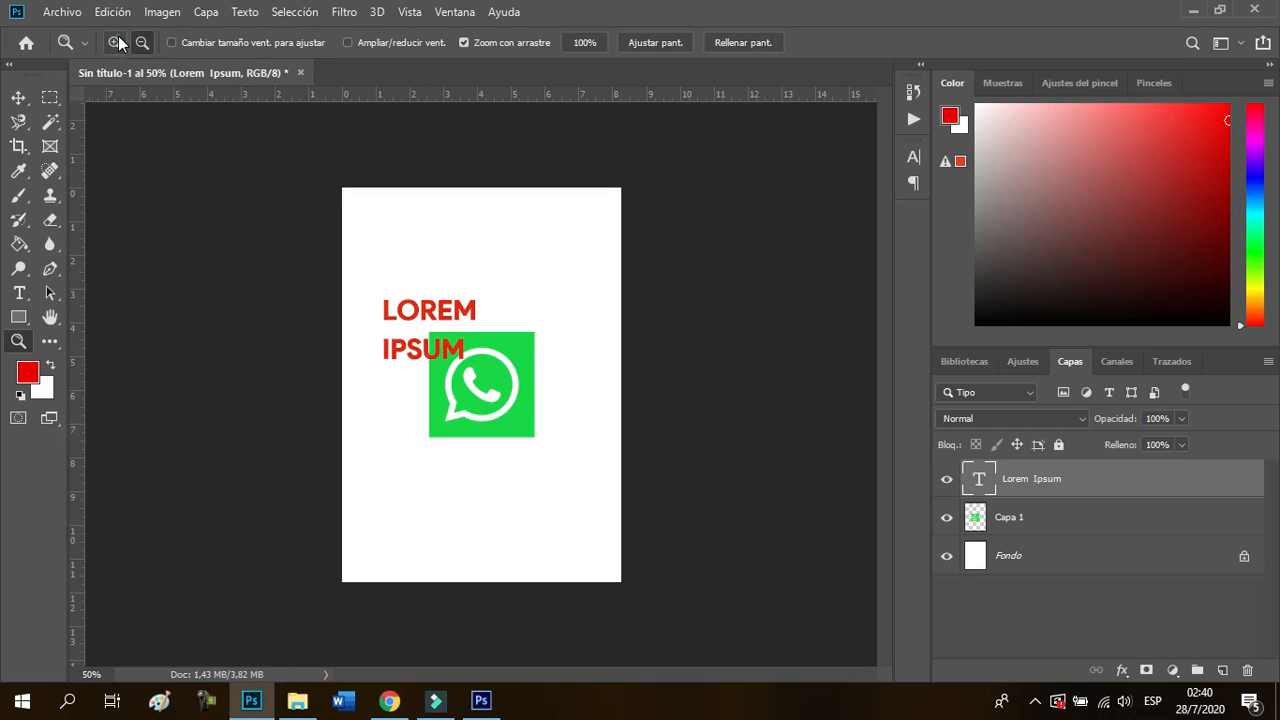
pyautogui.click(519, 386)
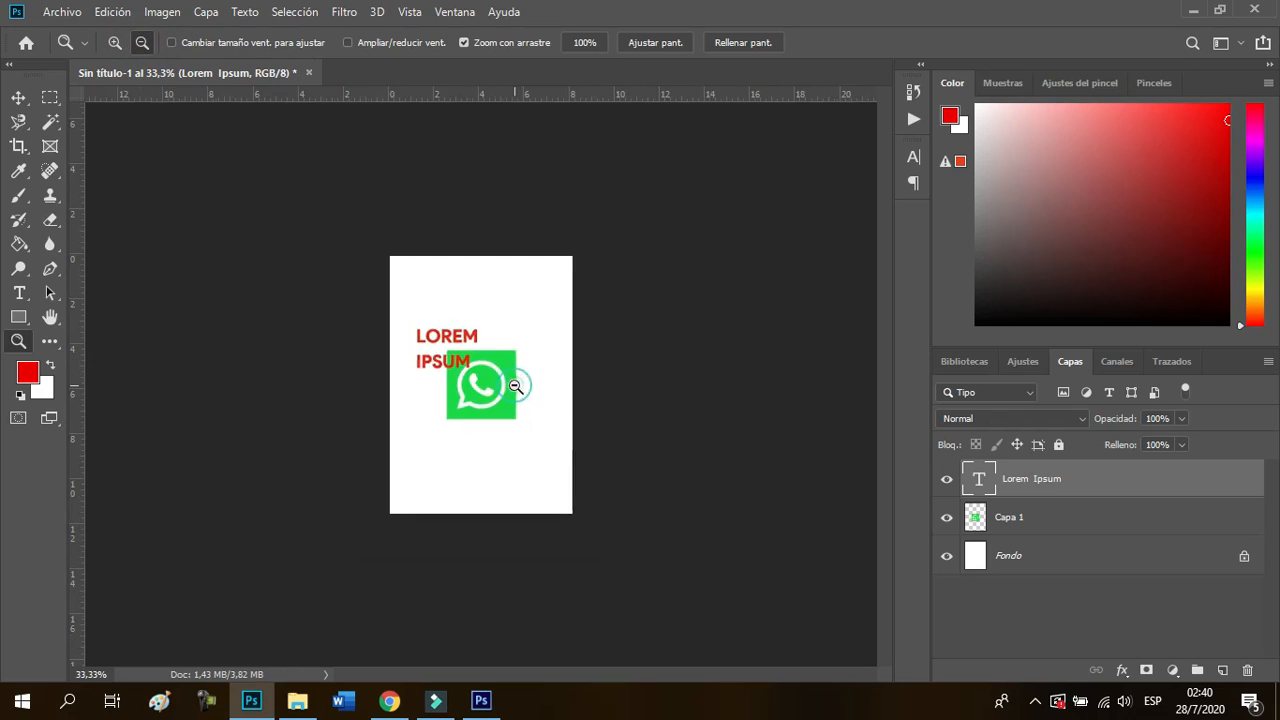
# Try zooming the page out and in, filling the workspace with it, and fit the whole page on screen
pyautogui.click(519, 386)
pyautogui.click(472, 383)
pyautogui.click(472, 383)
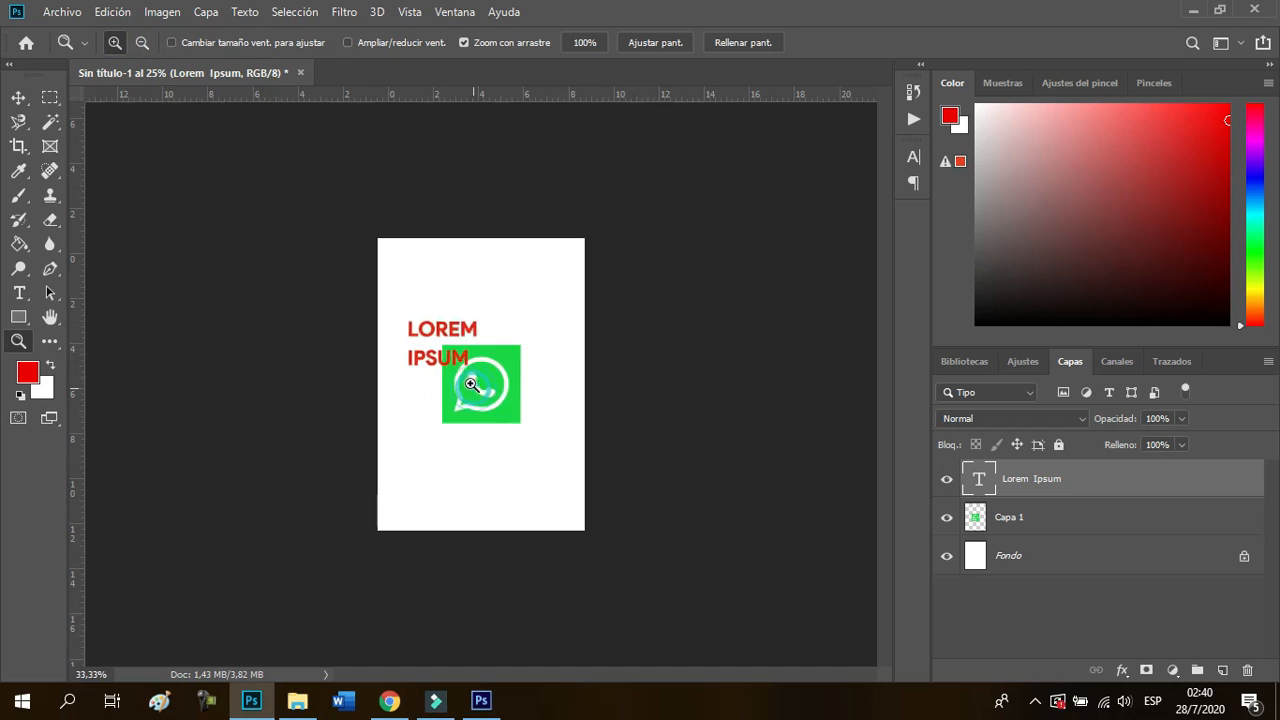
pyautogui.click(654, 43)
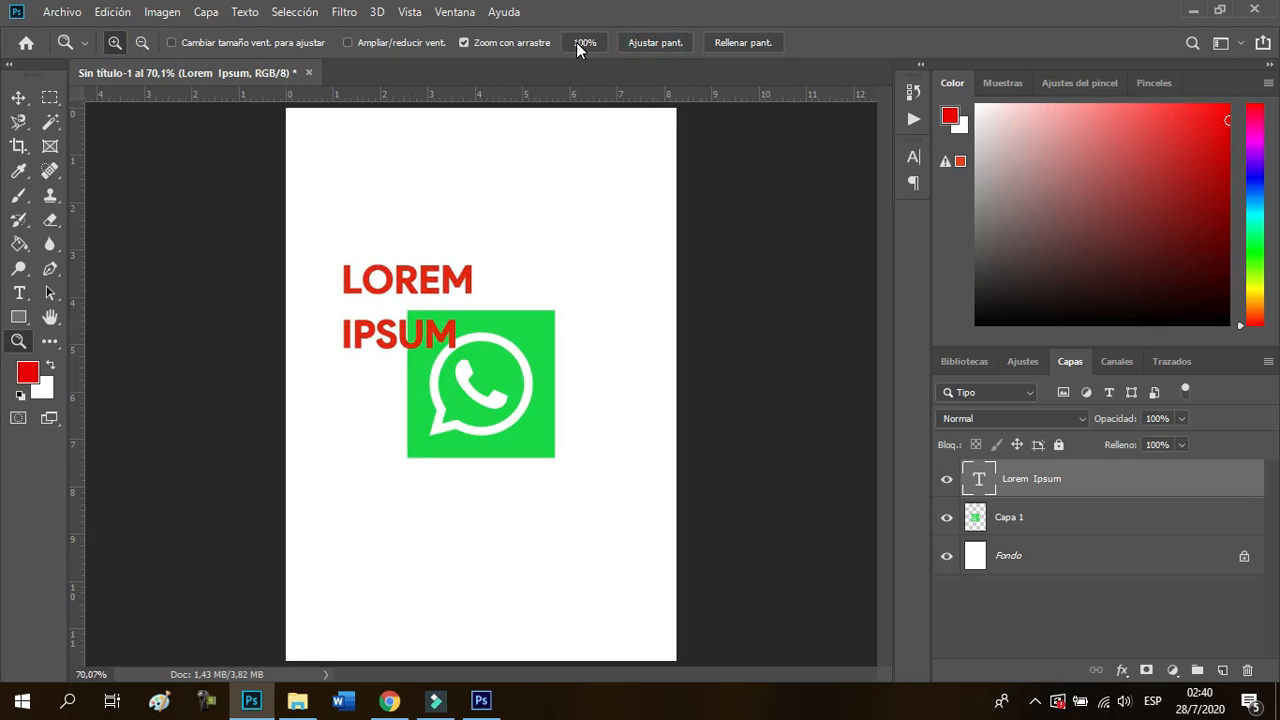
pyautogui.click(743, 42)
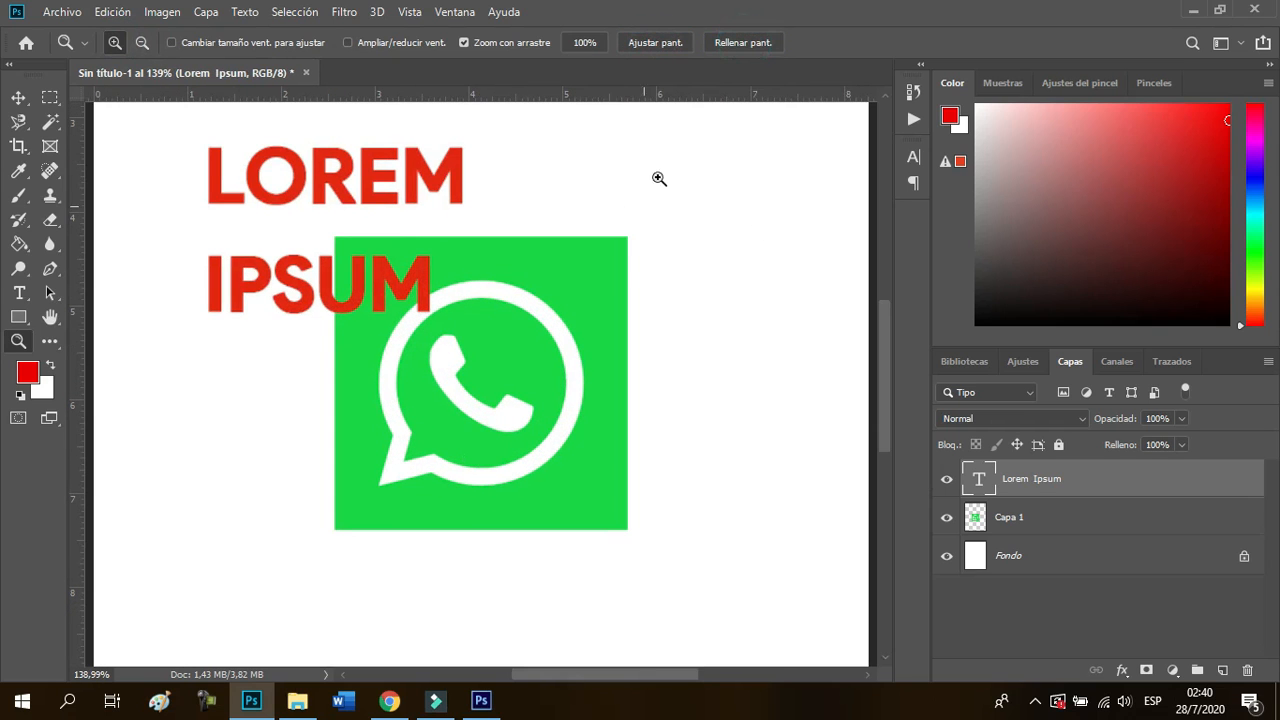
pyautogui.click(666, 42)
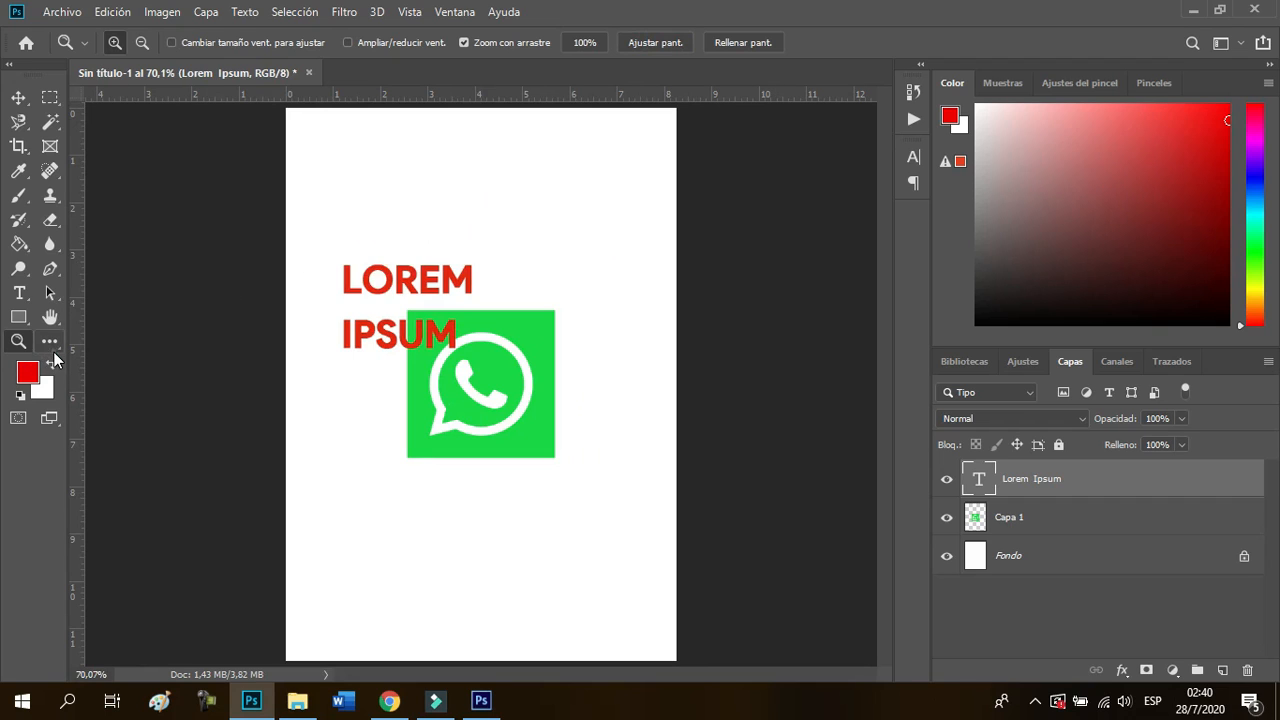
# Look at the Edit Toolbar tool and the background colour picker without changing the colour, and return to the Rectangular Marquee tool
pyautogui.click(54, 350)
pyautogui.click(58, 350)
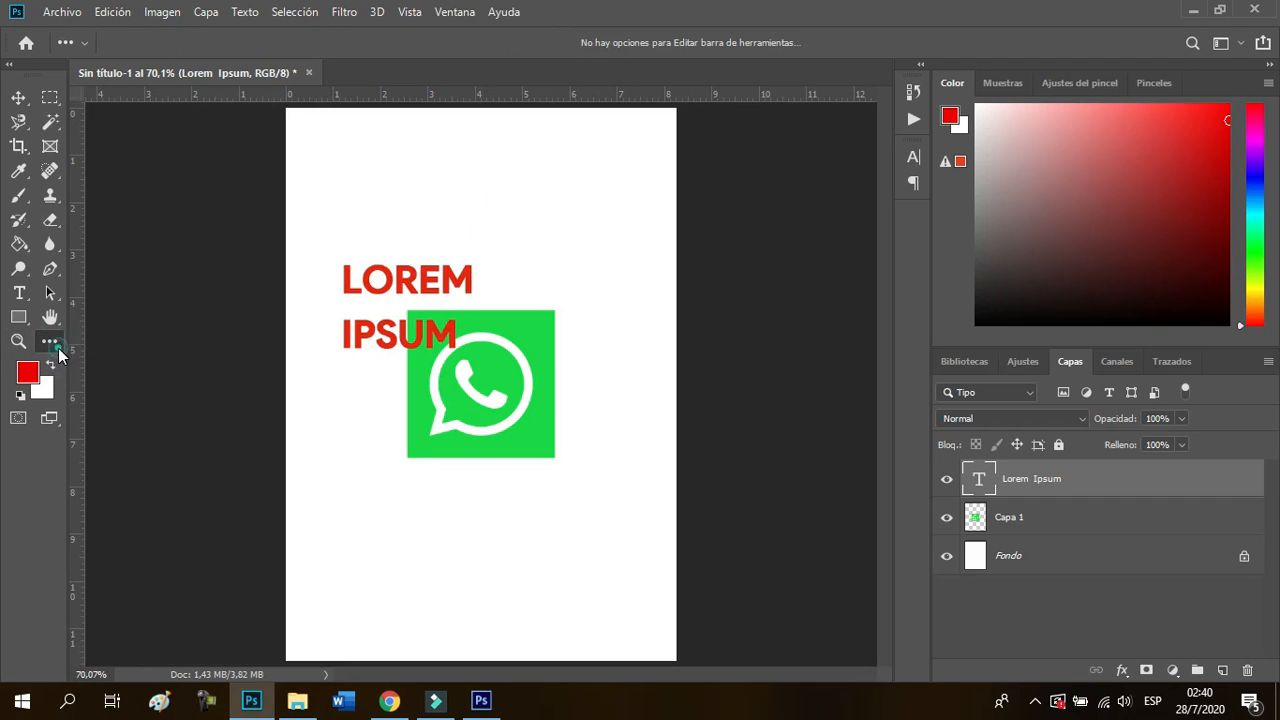
pyautogui.click(58, 346)
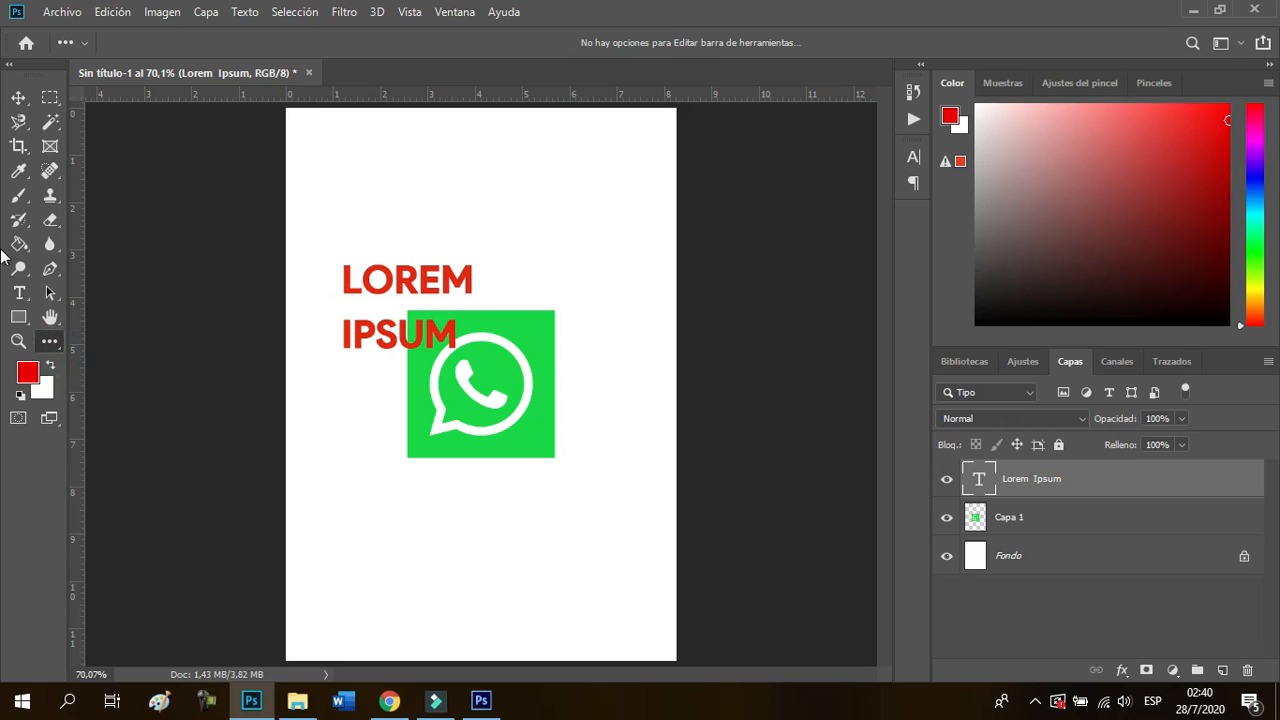
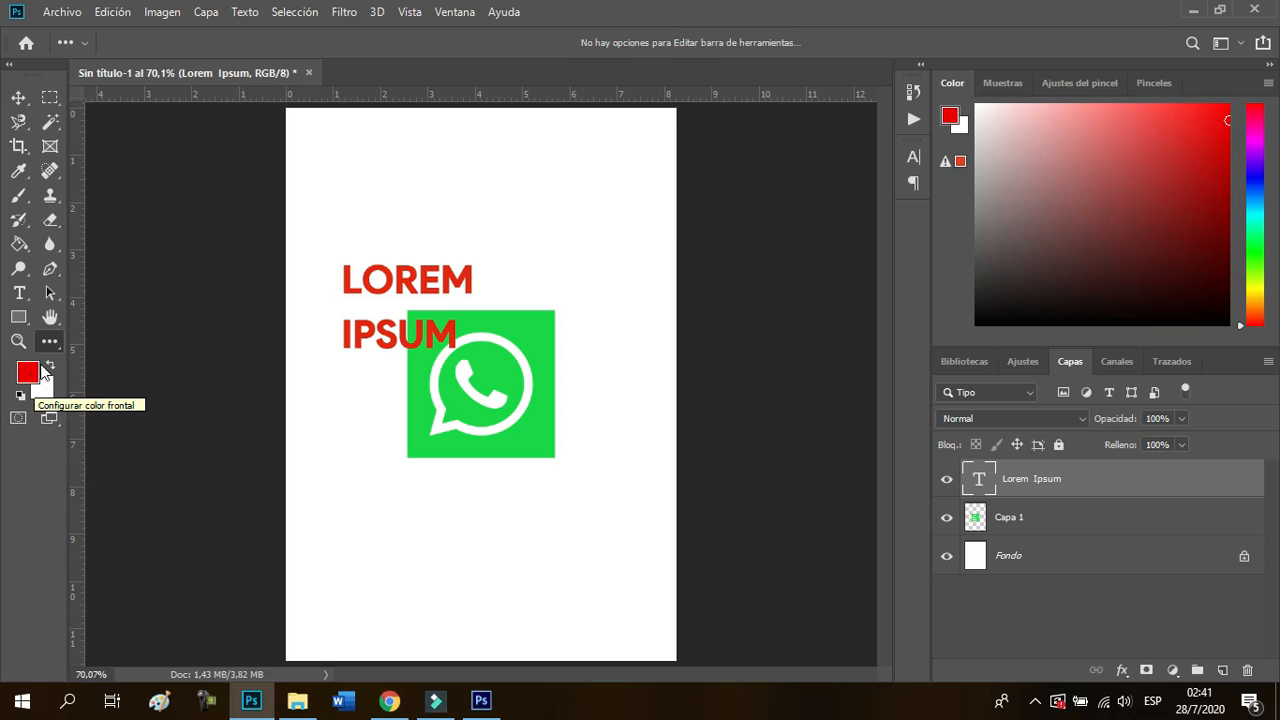
pyautogui.click(40, 386)
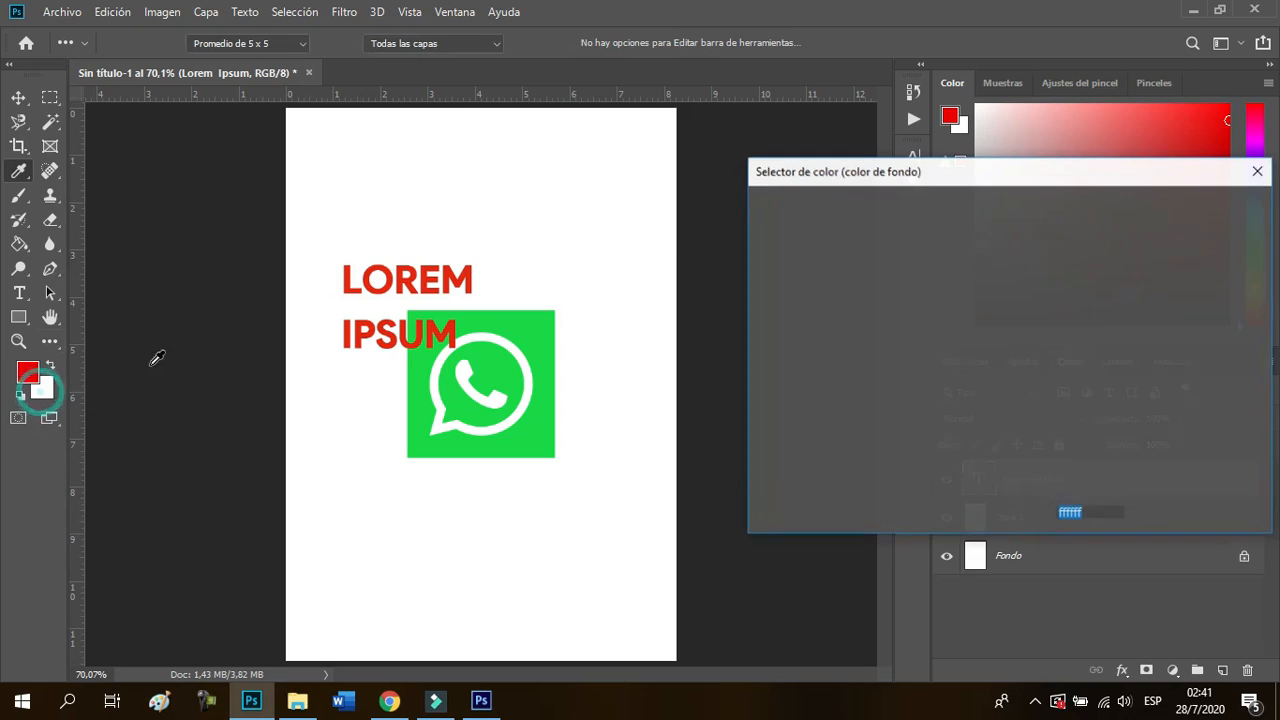
pyautogui.click(1217, 239)
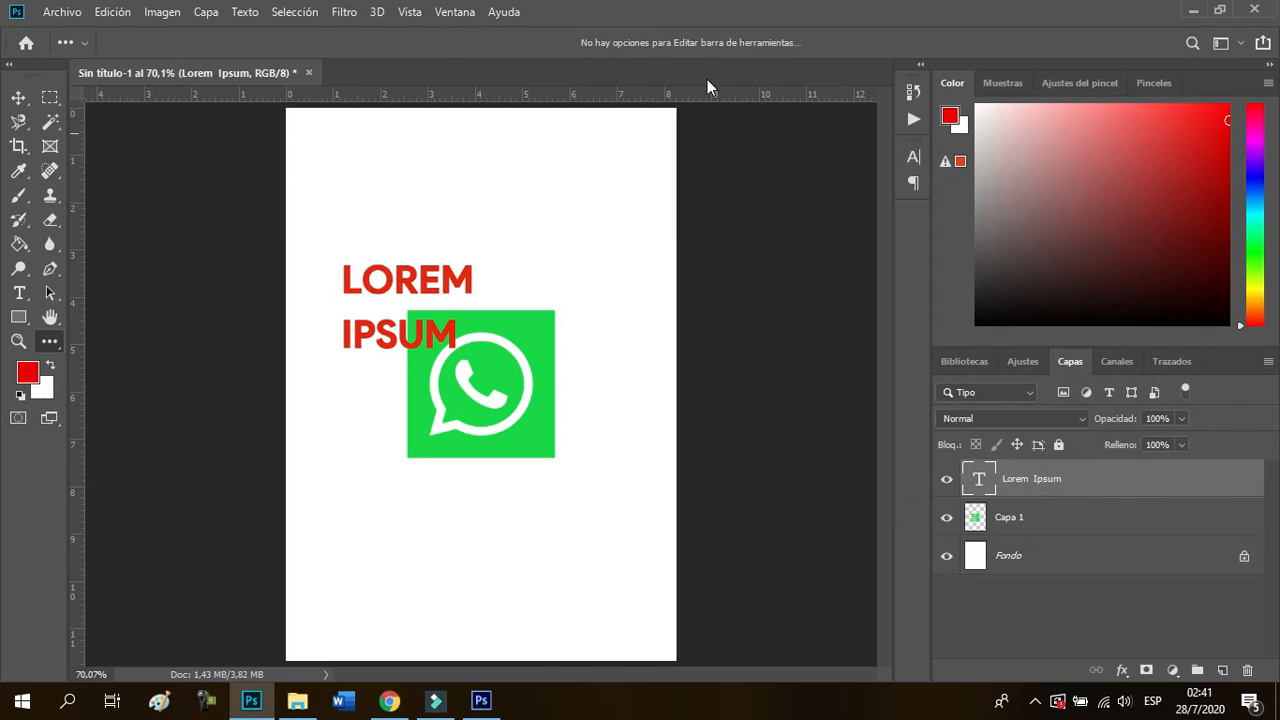
pyautogui.click(50, 97)
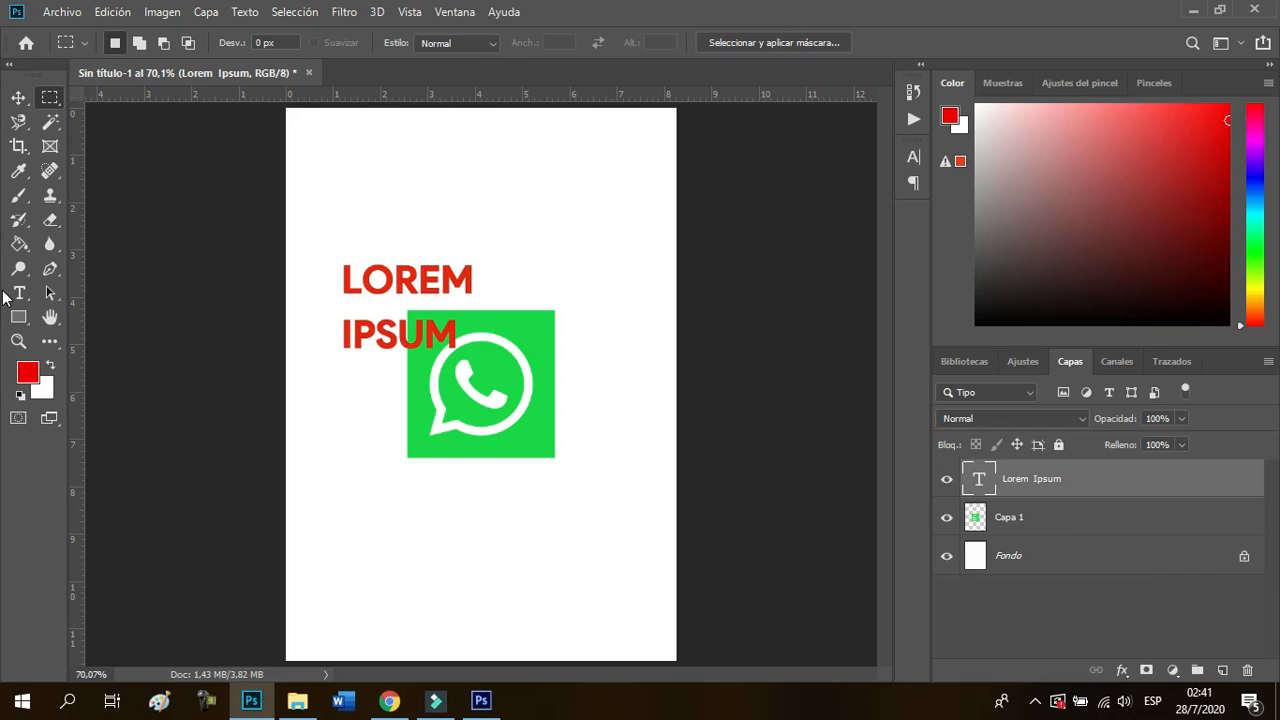
# Look through the brush presets, brush settings, colour swatches and colour field, and bring back the layer list
pyautogui.click(1150, 85)
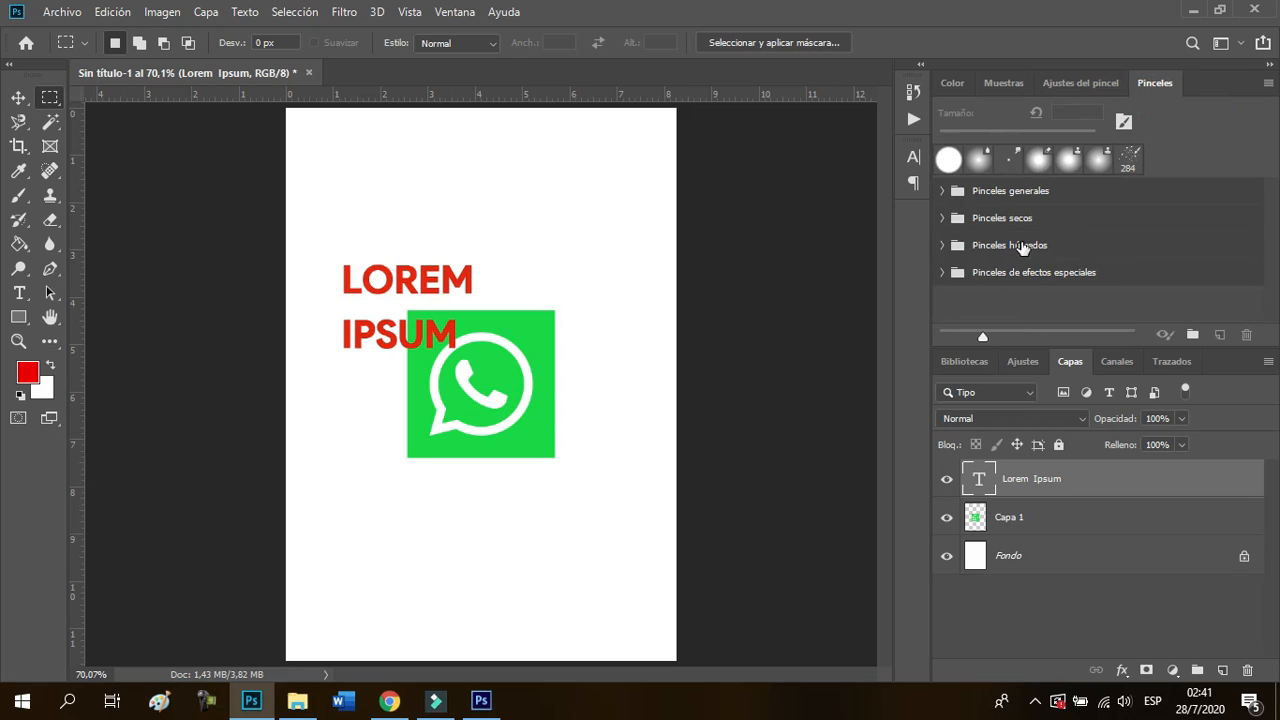
pyautogui.click(1080, 82)
pyautogui.click(955, 83)
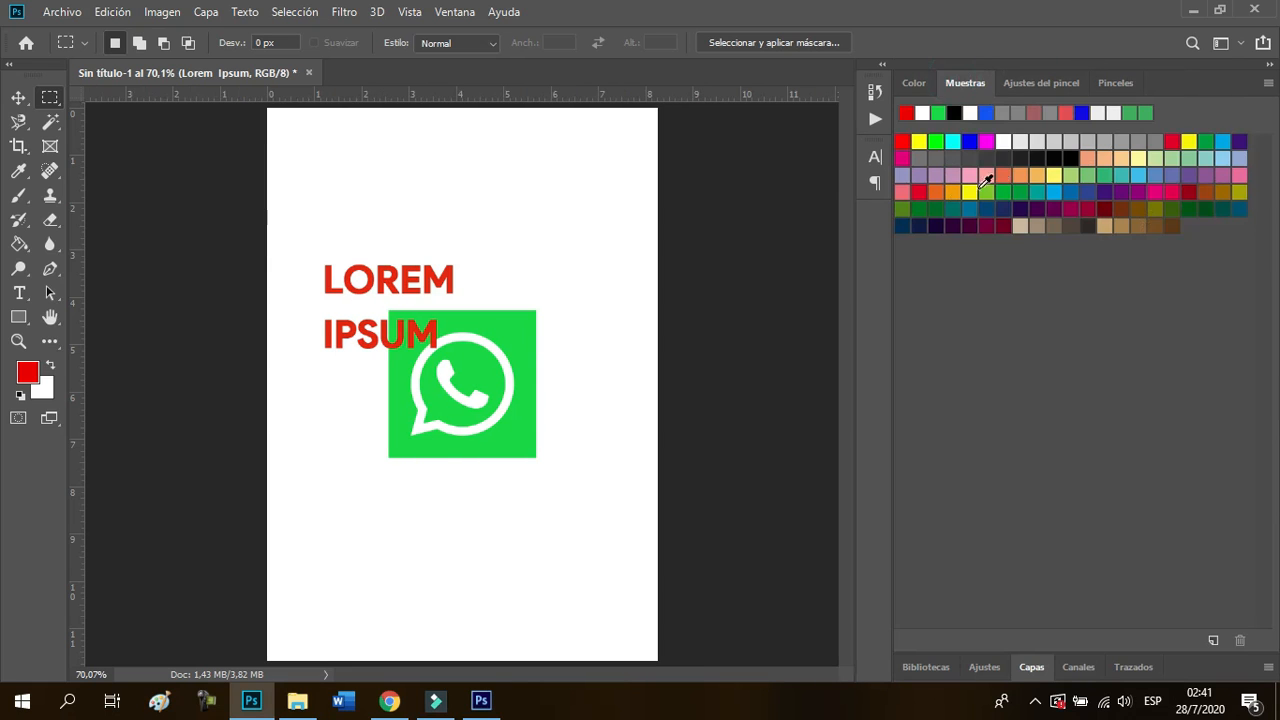
pyautogui.click(916, 84)
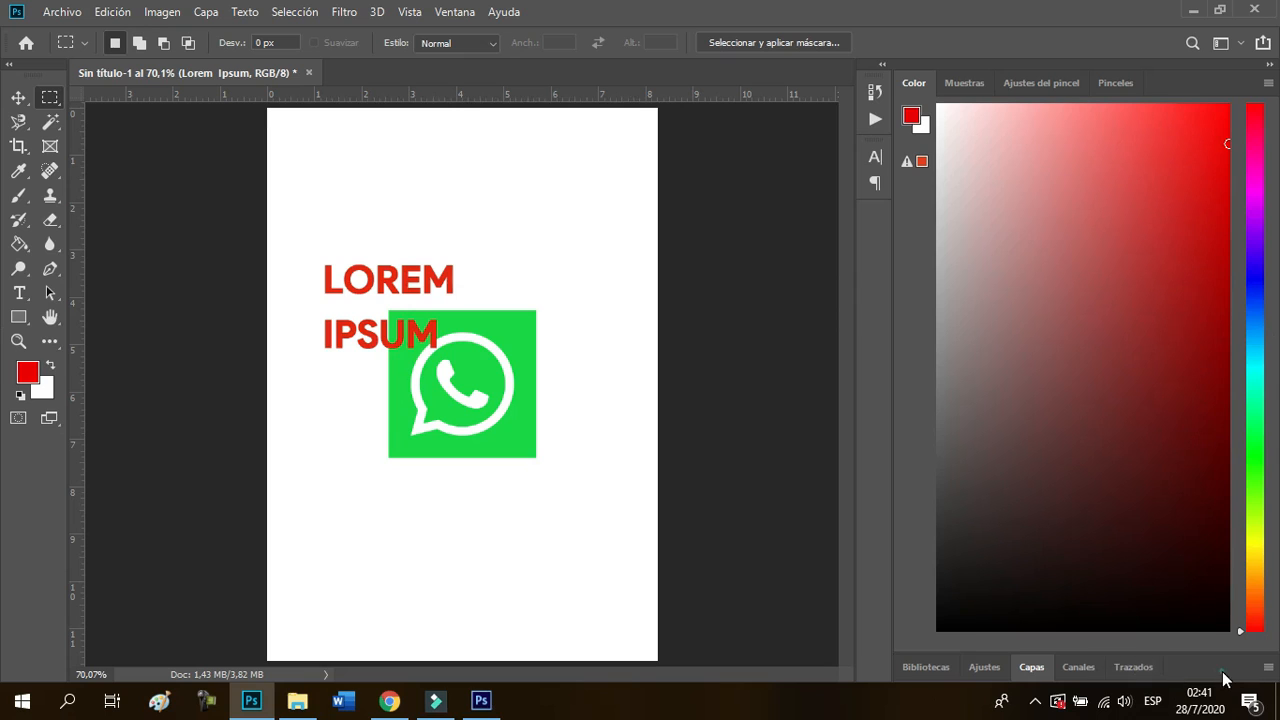
pyautogui.click(1034, 669)
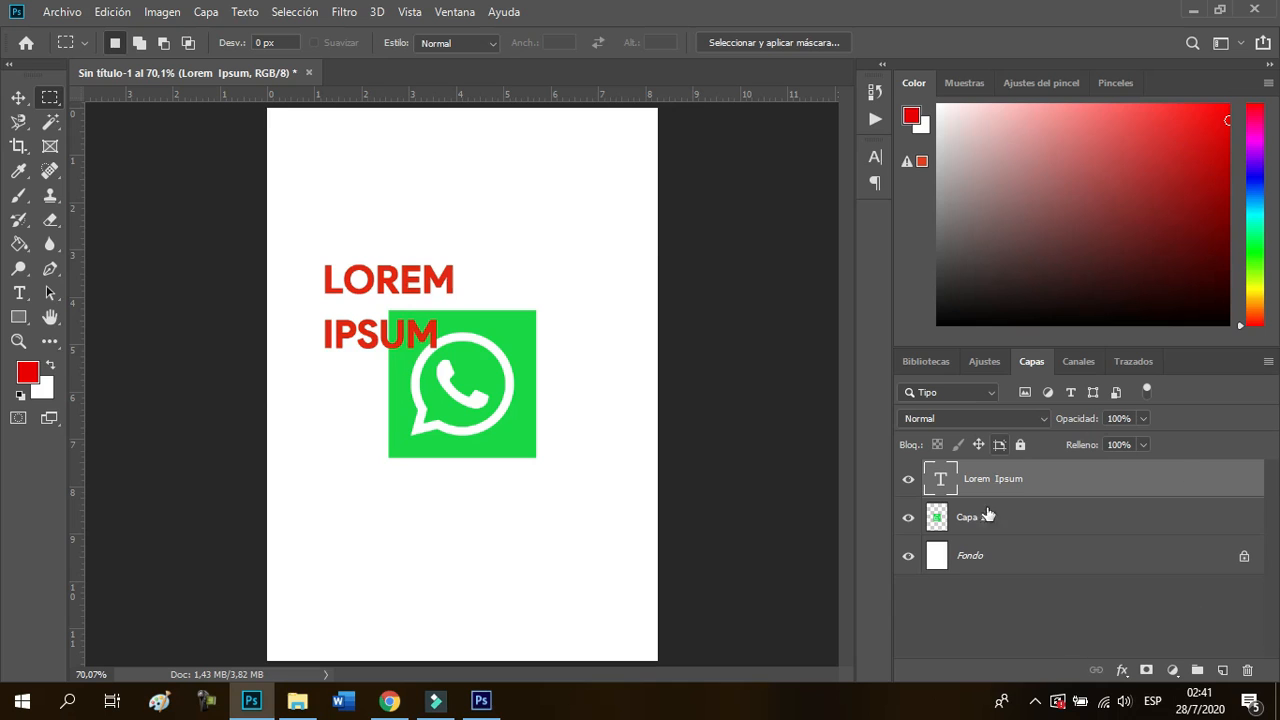
# Try blend modes, 82% opacity and locking on the Lorem Ipsum text layer, and restore its original settings
pyautogui.click(941, 419)
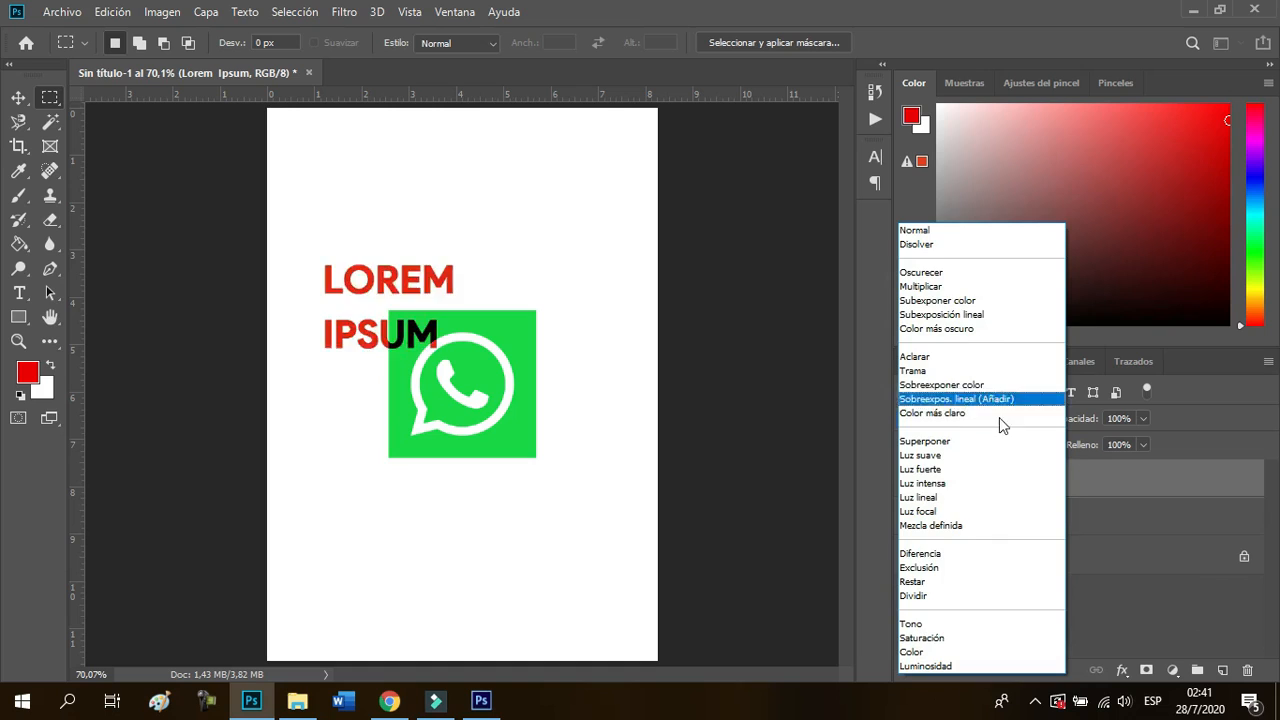
pyautogui.click(1192, 577)
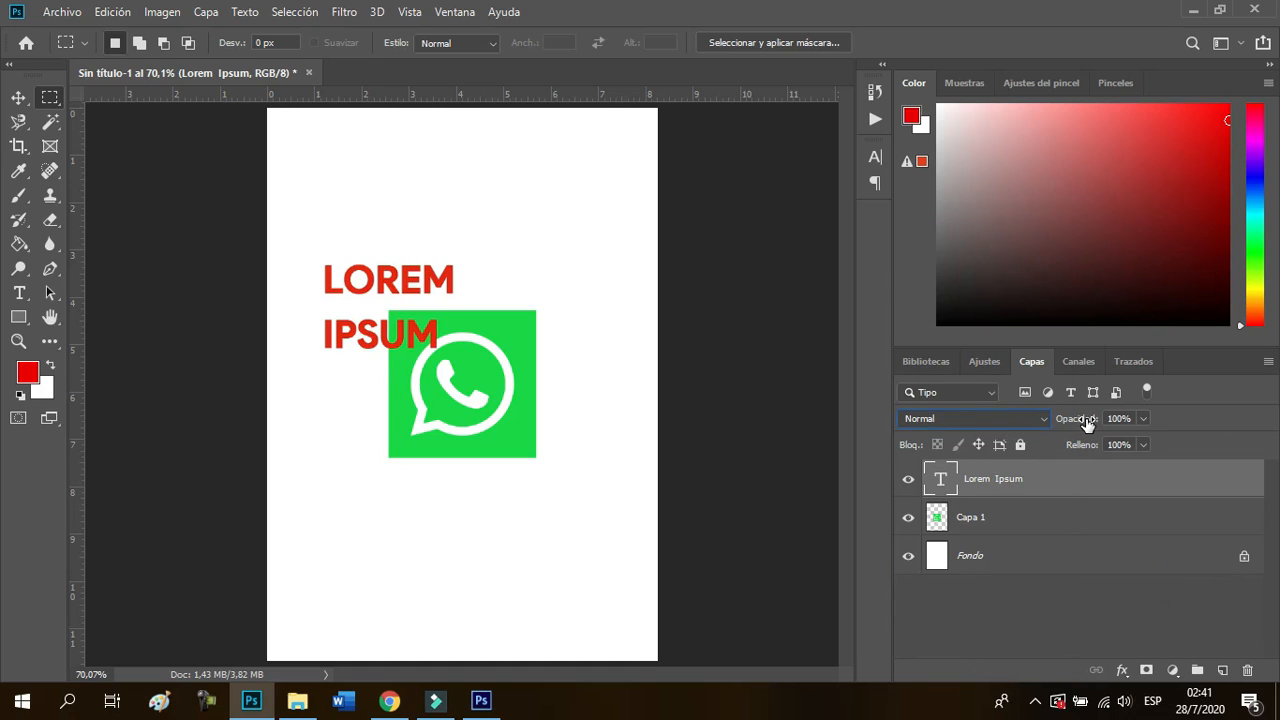
pyautogui.moveTo(1087, 424)
pyautogui.mouseDown()
pyautogui.moveTo(1046, 424)
pyautogui.moveTo(1094, 420)
pyautogui.moveTo(1078, 424)
pyautogui.mouseUp()
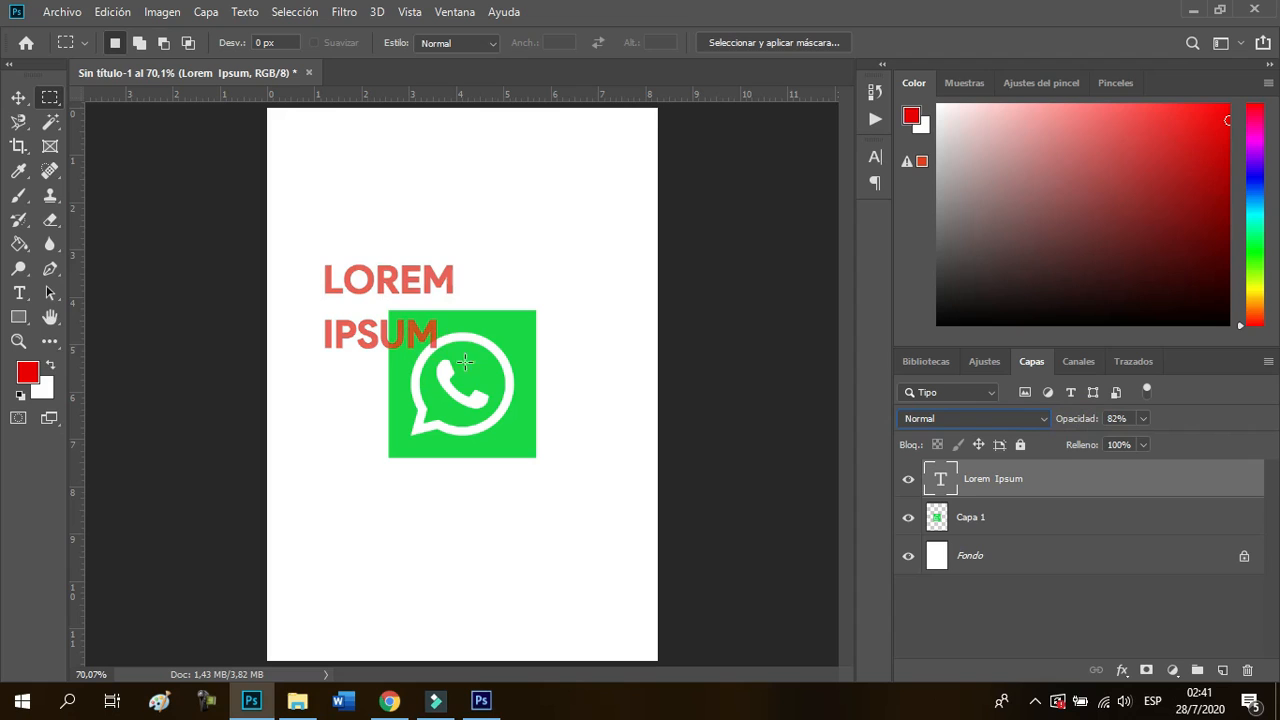
pyautogui.moveTo(1084, 450); pyautogui.dragTo(1175, 452)
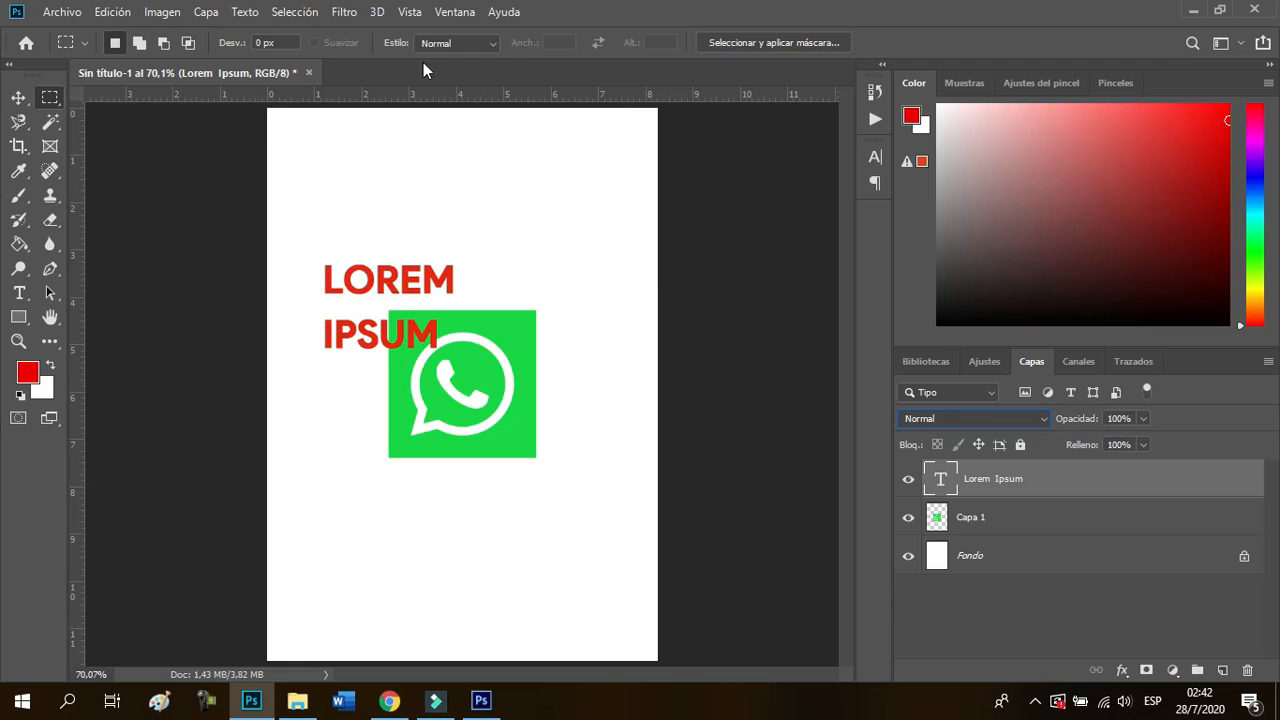
pyautogui.click(1021, 445)
pyautogui.click(1021, 445)
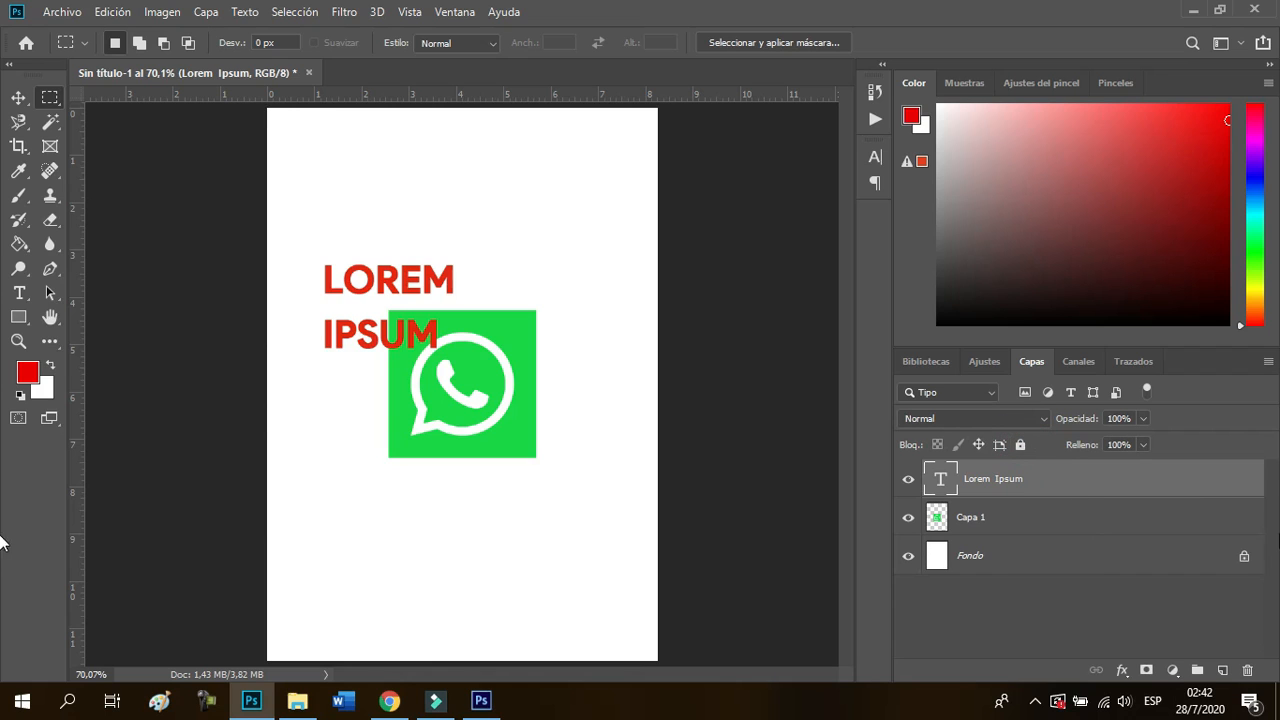
# Add a drop shadow to the Lorem Ipsum text layer with its opacity set to 76%
pyautogui.click(1123, 671)
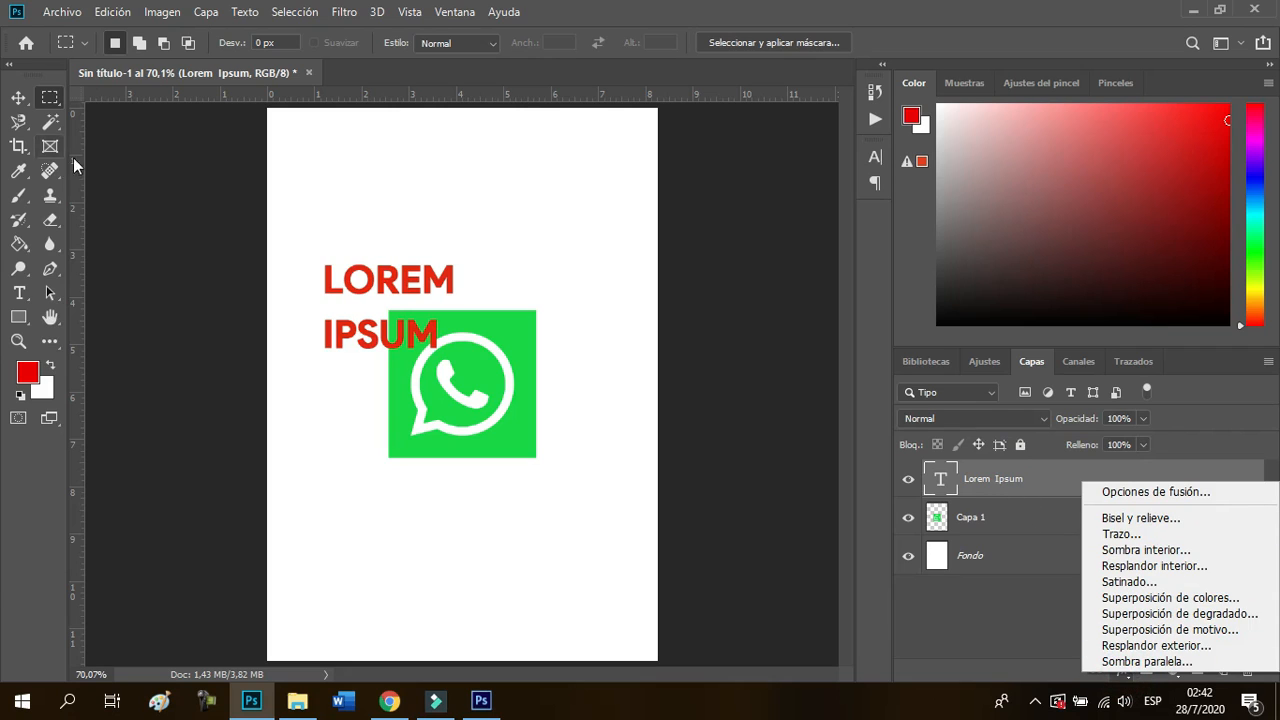
pyautogui.click(1145, 662)
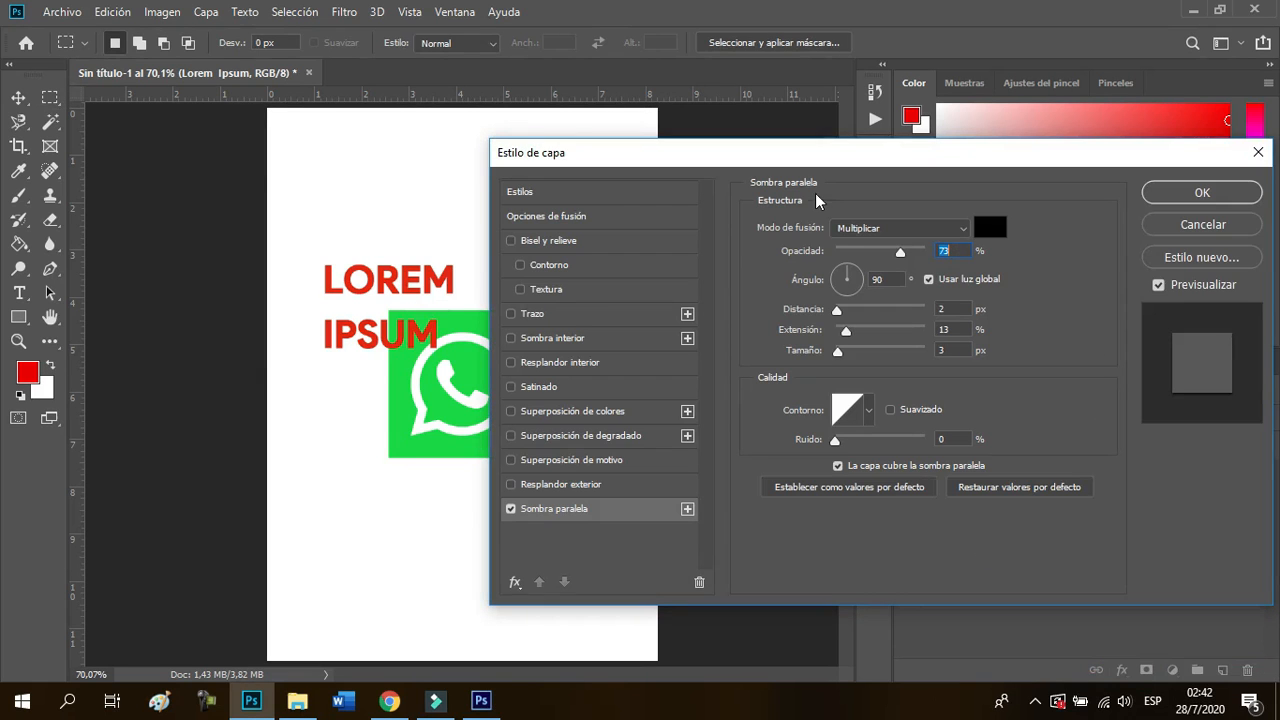
pyautogui.moveTo(663, 166); pyautogui.dragTo(788, 148)
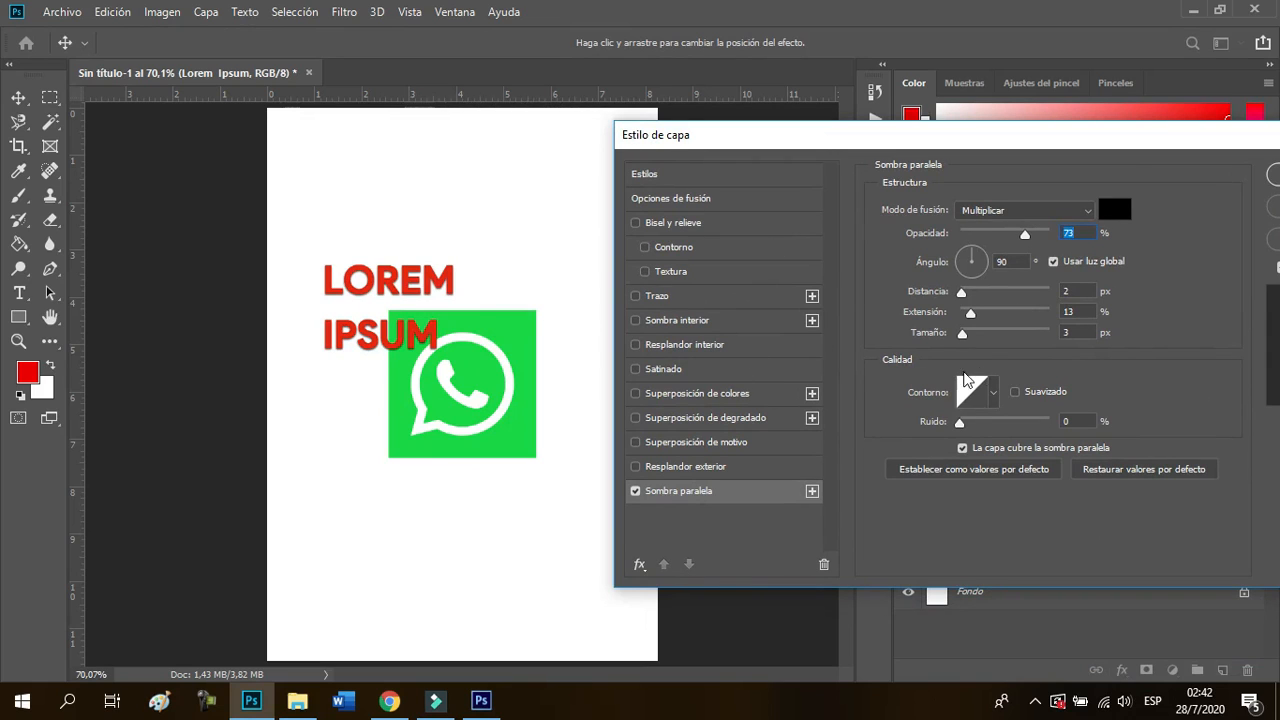
pyautogui.moveTo(1023, 233)
pyautogui.mouseDown()
pyautogui.moveTo(1038, 234)
pyautogui.moveTo(976, 240)
pyautogui.moveTo(1028, 243)
pyautogui.mouseUp()
# Change the text's drop shadow colour to dark blue, 1e0bb0
pyautogui.click(1123, 214)
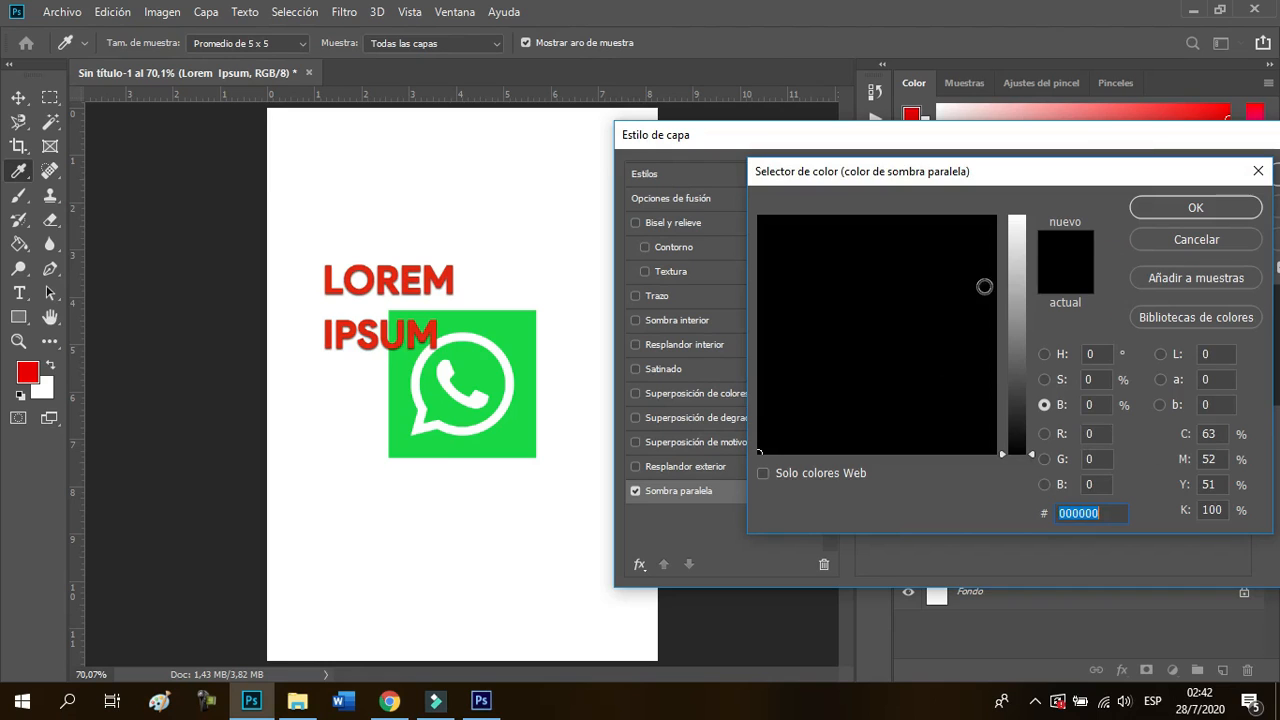
pyautogui.click(1023, 293)
pyautogui.moveTo(945, 283); pyautogui.dragTo(947, 253)
pyautogui.click(921, 230)
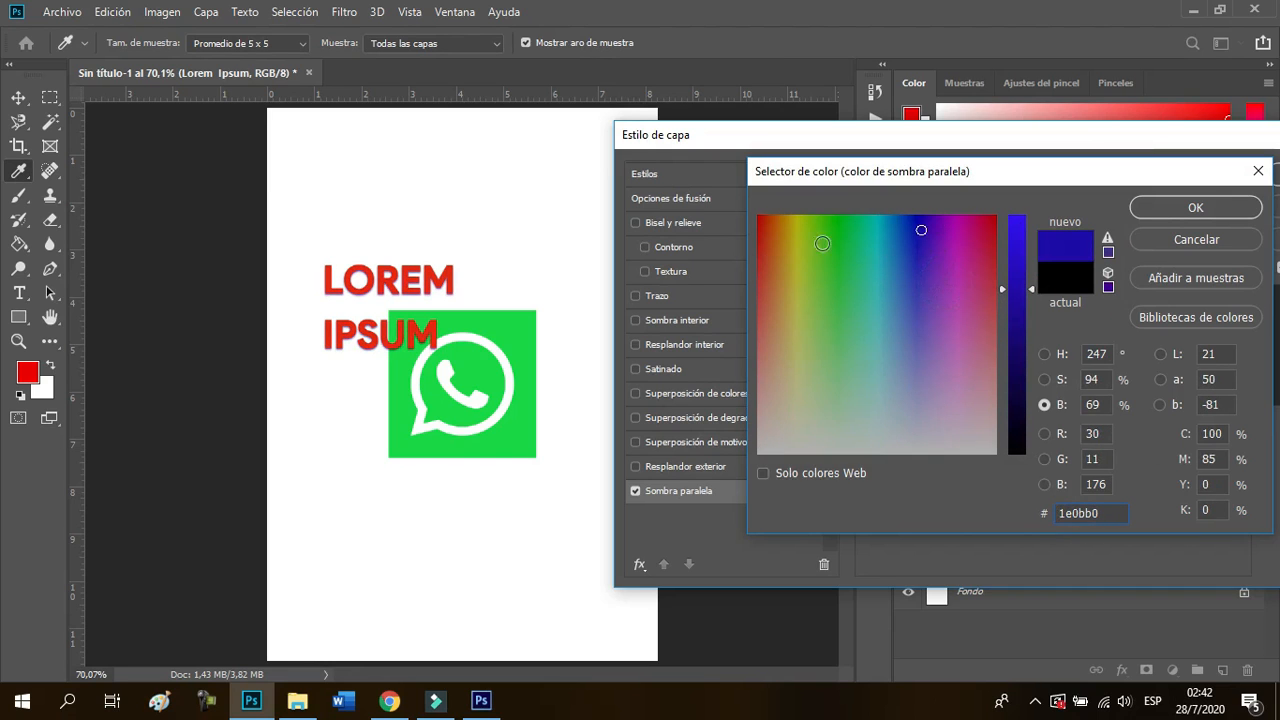
pyautogui.click(1166, 206)
# Set the drop shadow's angle to 123°, distance to 10 px and size to 10 px, and apply the style
pyautogui.moveTo(981, 260); pyautogui.dragTo(970, 314)
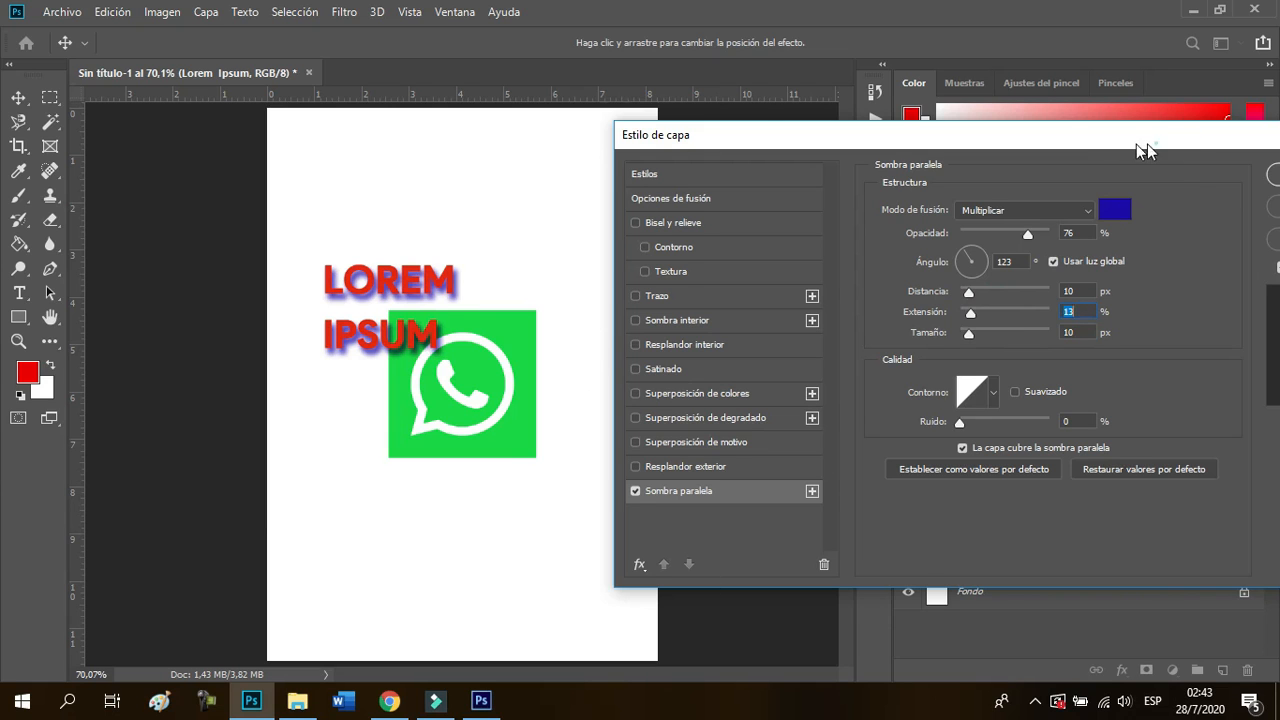
pyautogui.moveTo(1136, 144); pyautogui.dragTo(1025, 145)
pyautogui.click(1207, 178)
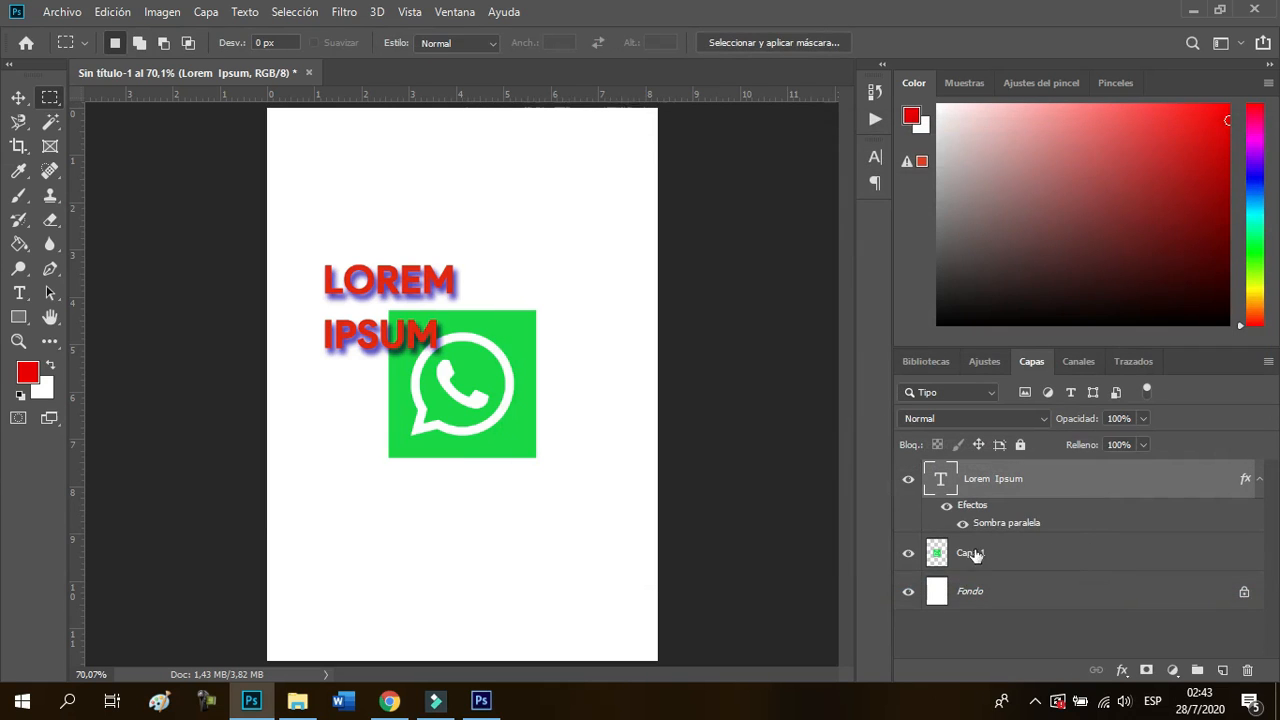
# Reopen the Lorem Ipsum layer's drop shadow settings and turn the effect off
pyautogui.click(1013, 525)
pyautogui.doubleClick(988, 525)
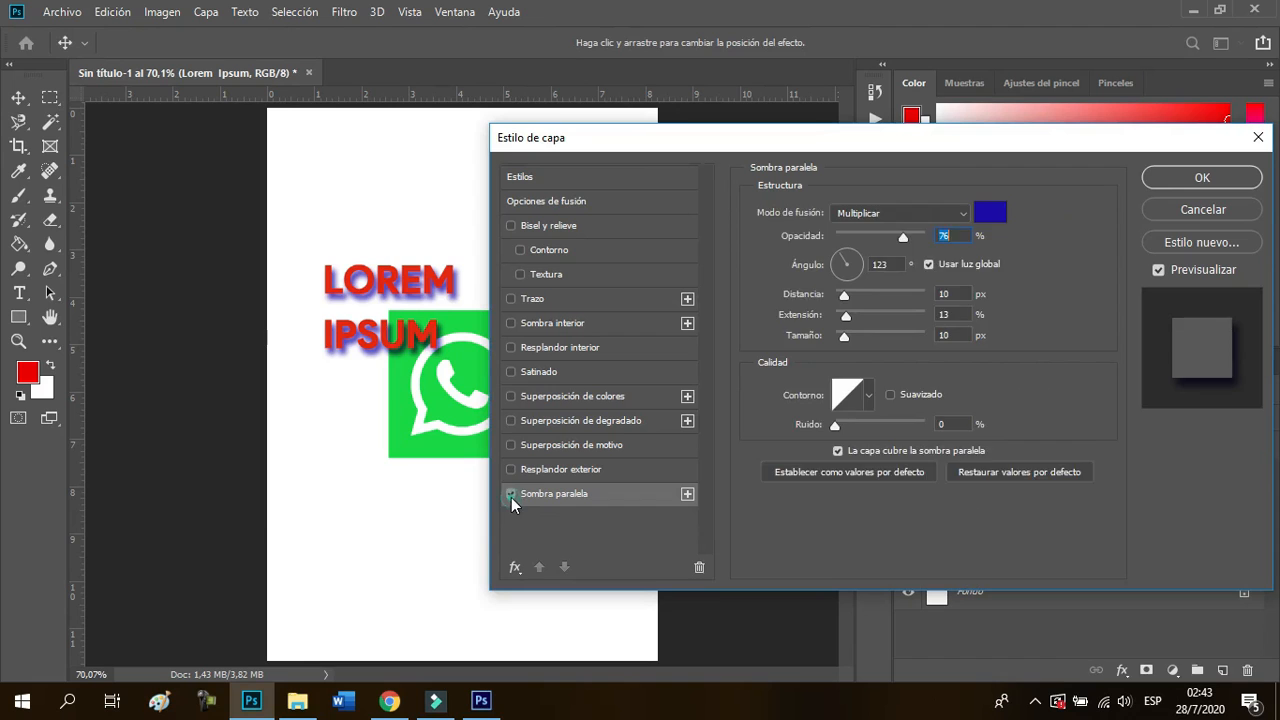
pyautogui.click(510, 494)
pyautogui.click(1204, 182)
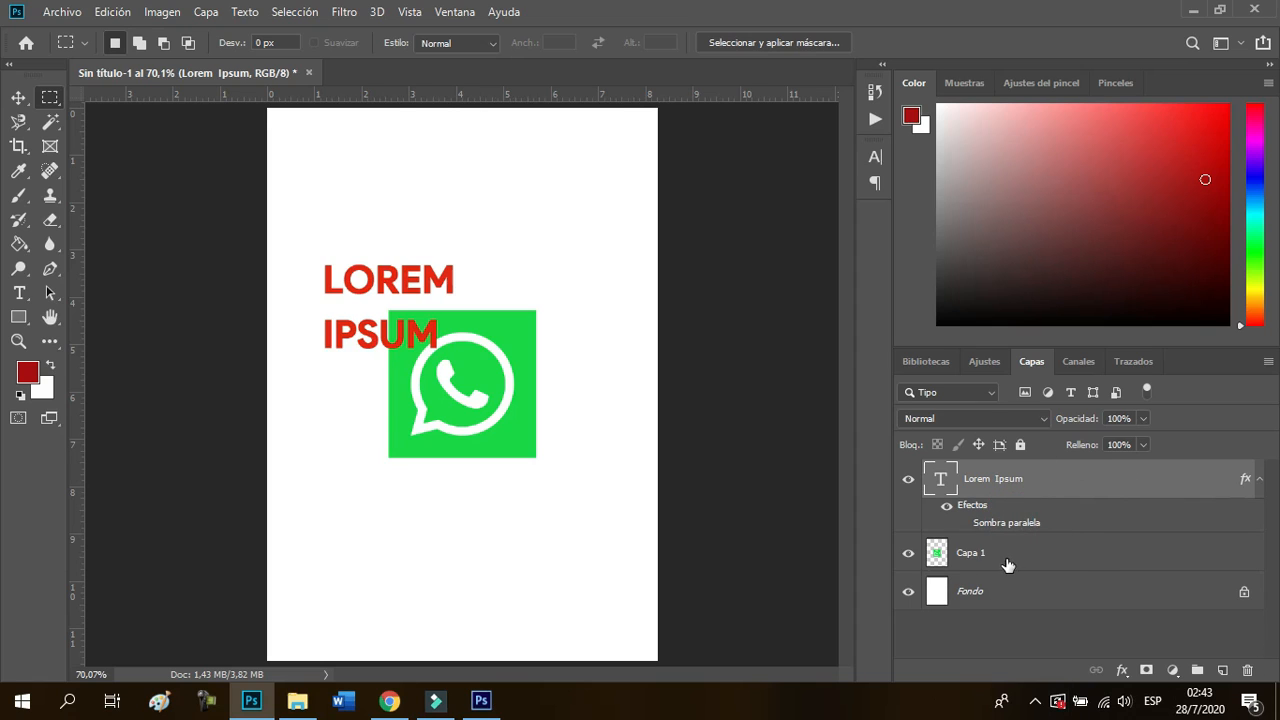
# Add a layer mask to both the Lorem Ipsum text layer and the logo layer Capa 1, hiding the text layer
pyautogui.click(1147, 671)
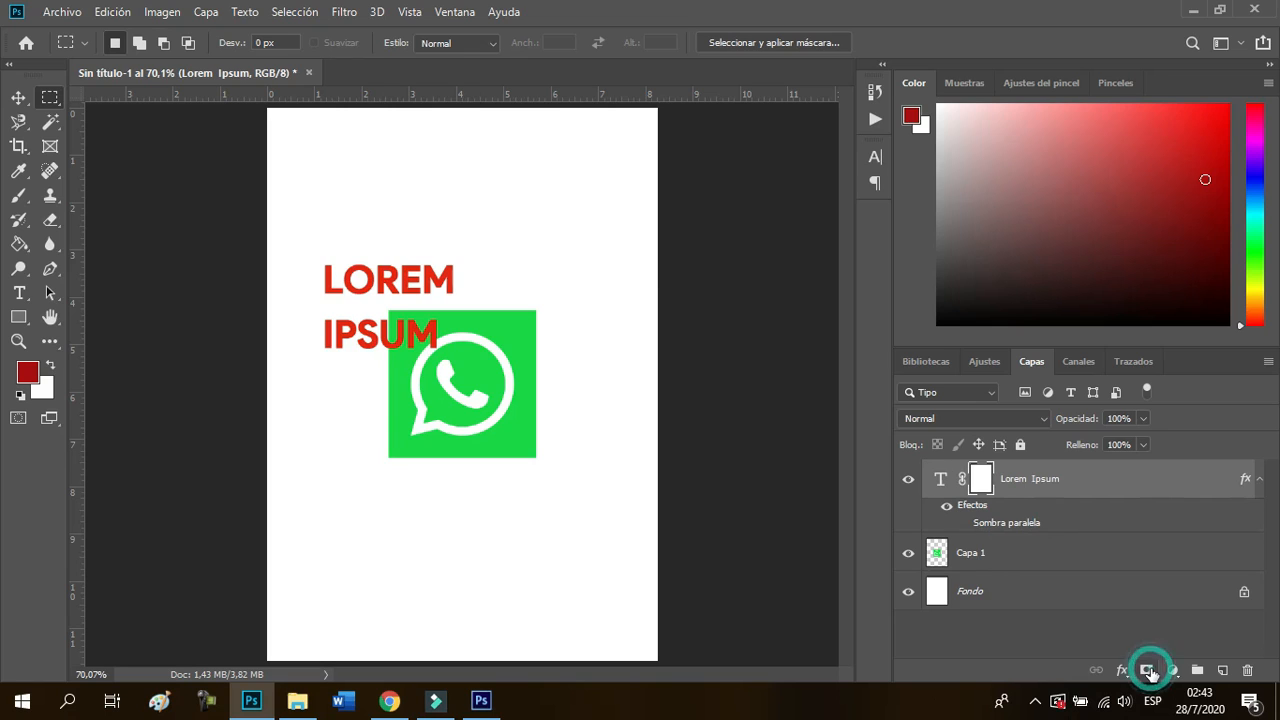
pyautogui.click(908, 479)
pyautogui.click(944, 567)
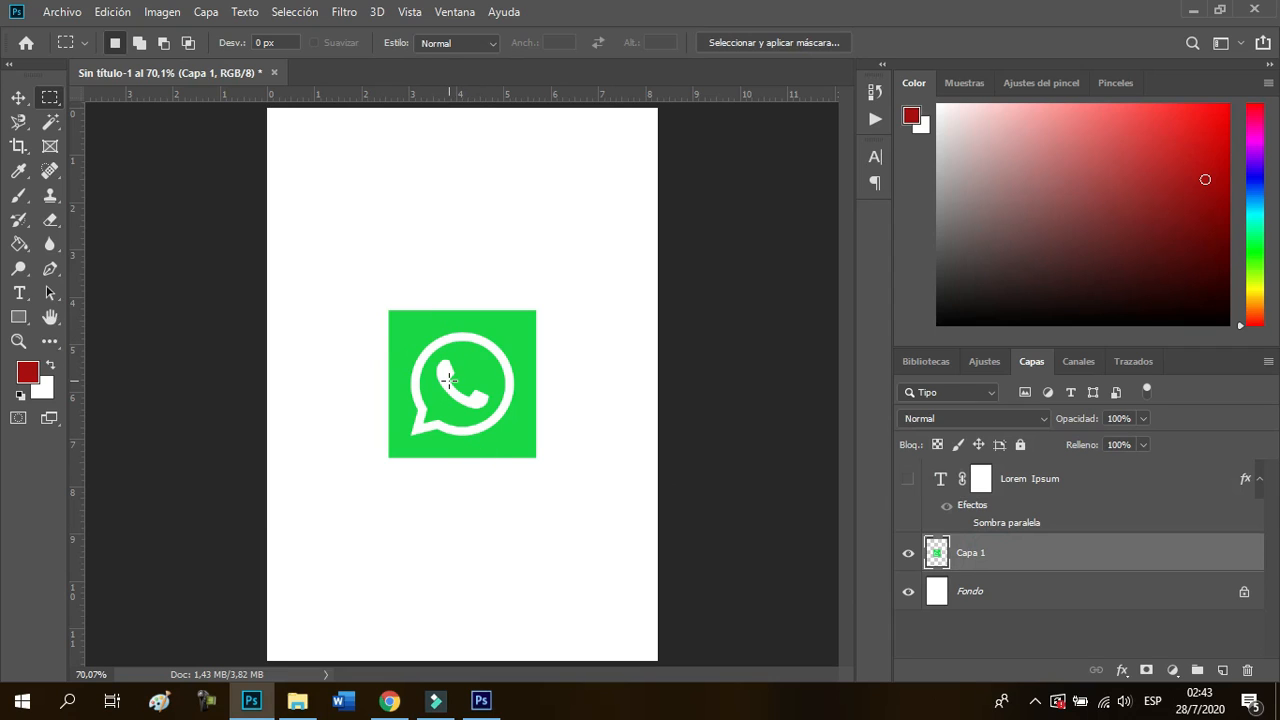
pyautogui.click(1146, 670)
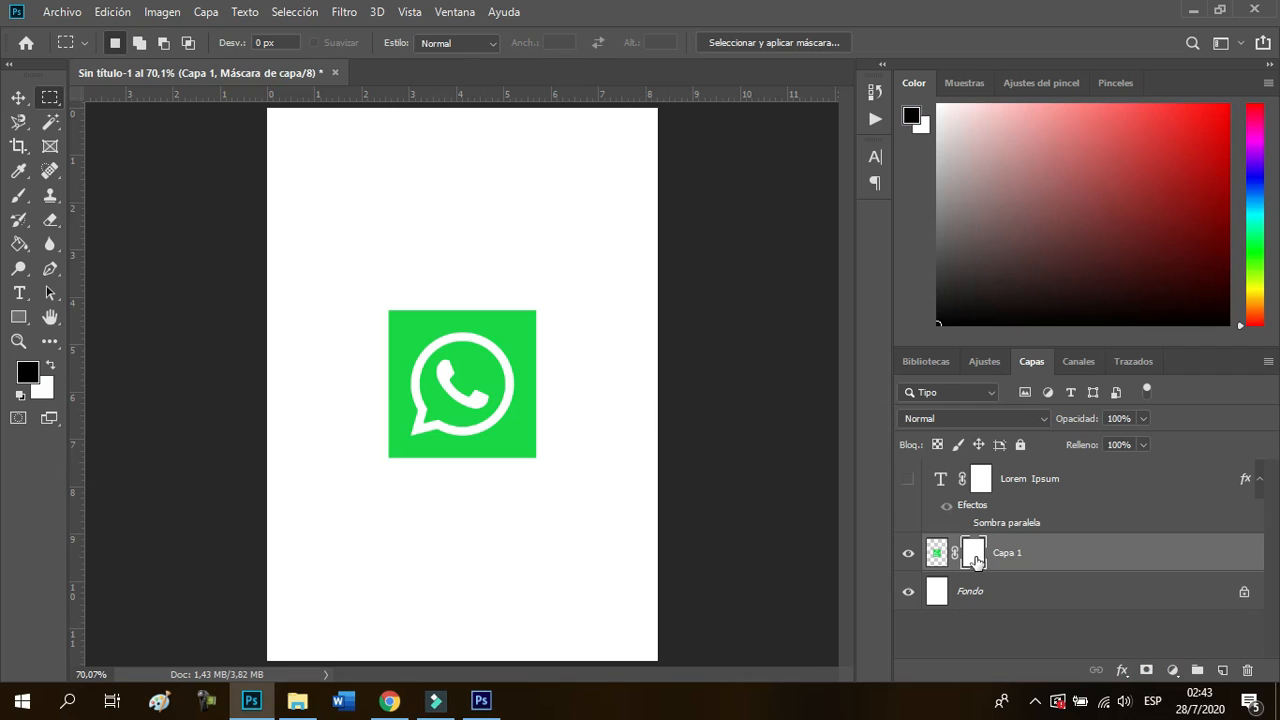
# Invert the Capa 1 mask to black and try painting part of the logo back in with a white brush
pyautogui.click(18, 196)
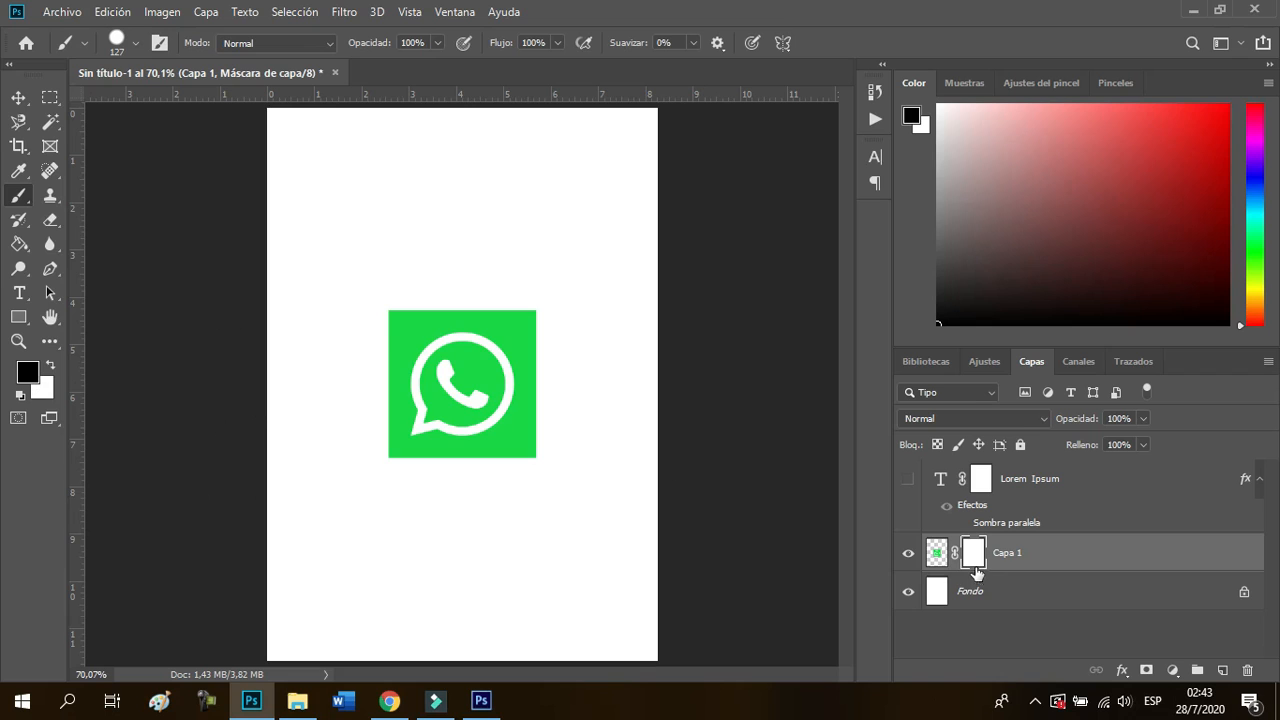
pyautogui.hotkey('ctrl', 'i')
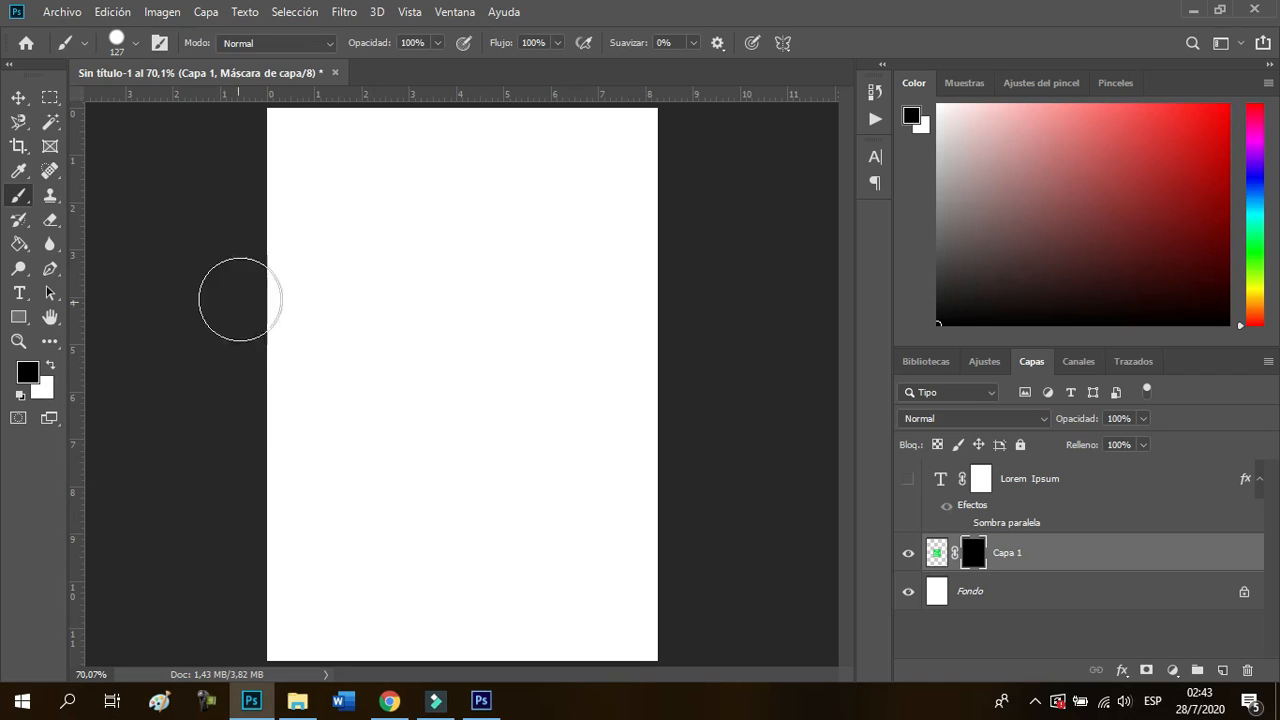
pyautogui.click(50, 366)
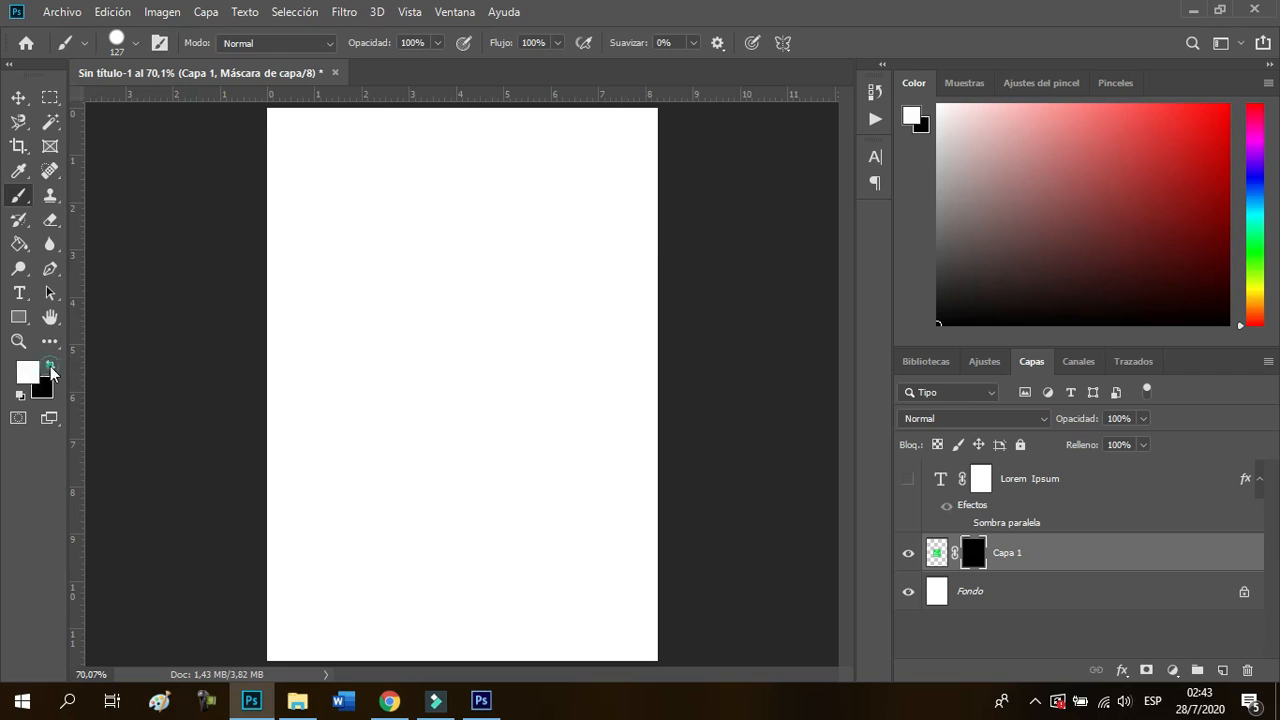
pyautogui.moveTo(420, 402)
pyautogui.mouseDown()
pyautogui.moveTo(406, 386)
pyautogui.moveTo(420, 346)
pyautogui.moveTo(357, 360)
pyautogui.mouseUp()
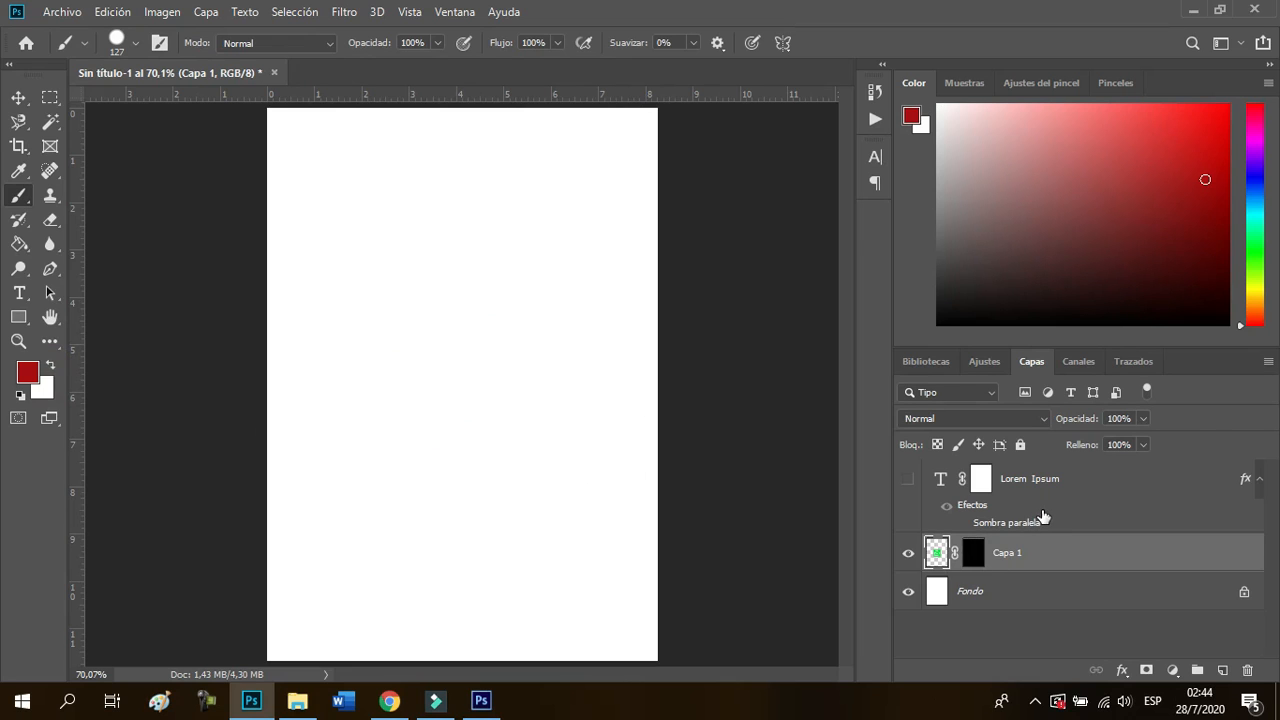
# Restore the default black and white colours, try a black brush dab directly on the Capa 1 logo and undo it
pyautogui.moveTo(478, 361); pyautogui.dragTo(450, 380)
pyautogui.scroll(1, 450, 385)
pyautogui.scroll(3, 458, 385)
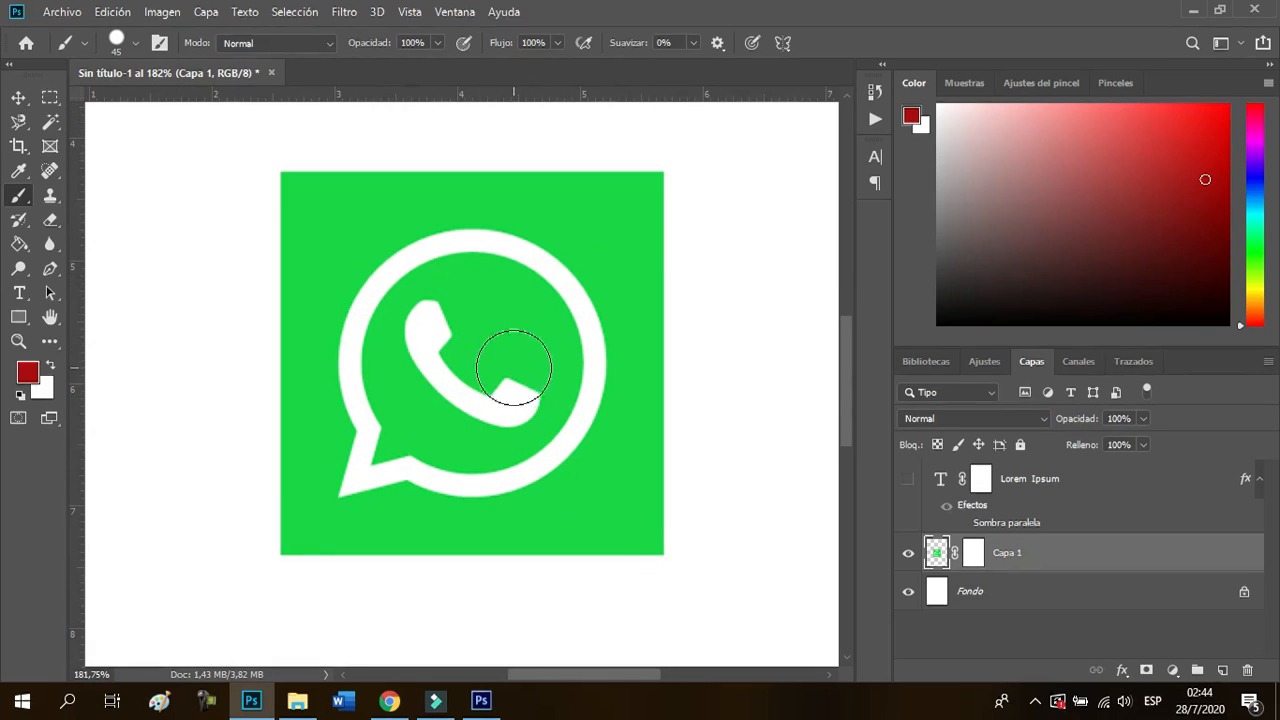
pyautogui.click(20, 397)
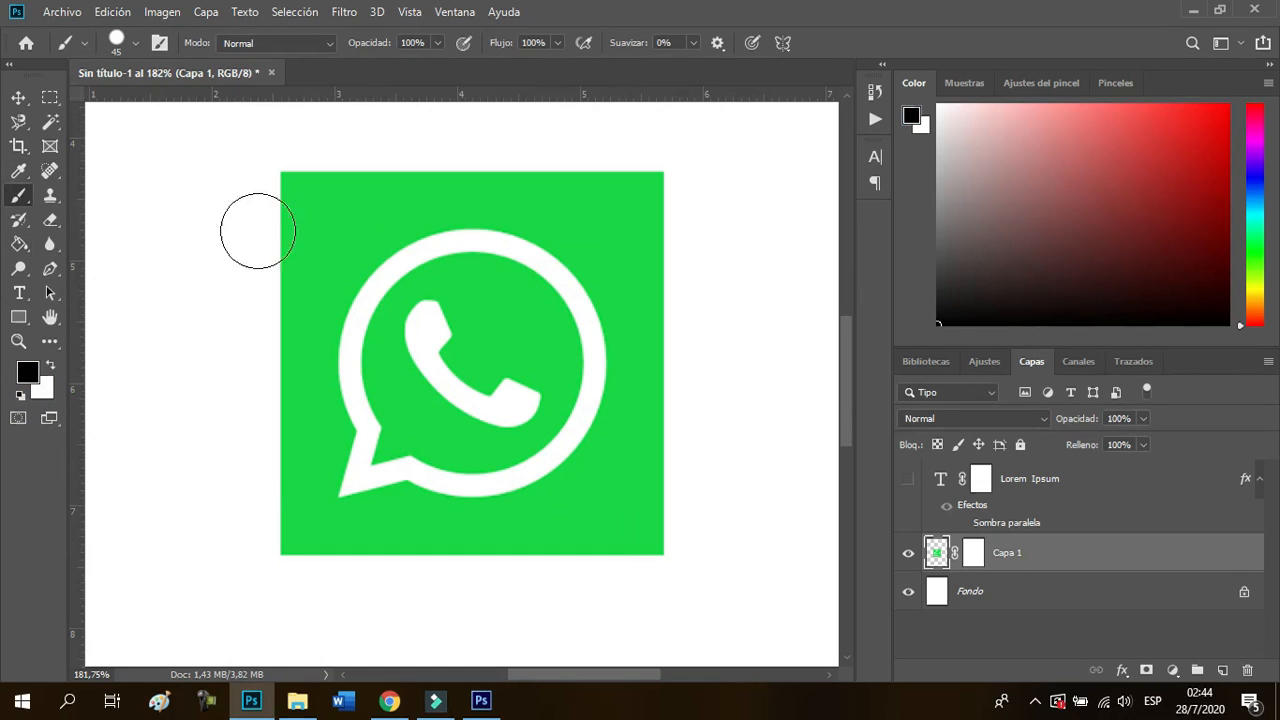
pyautogui.click(461, 287)
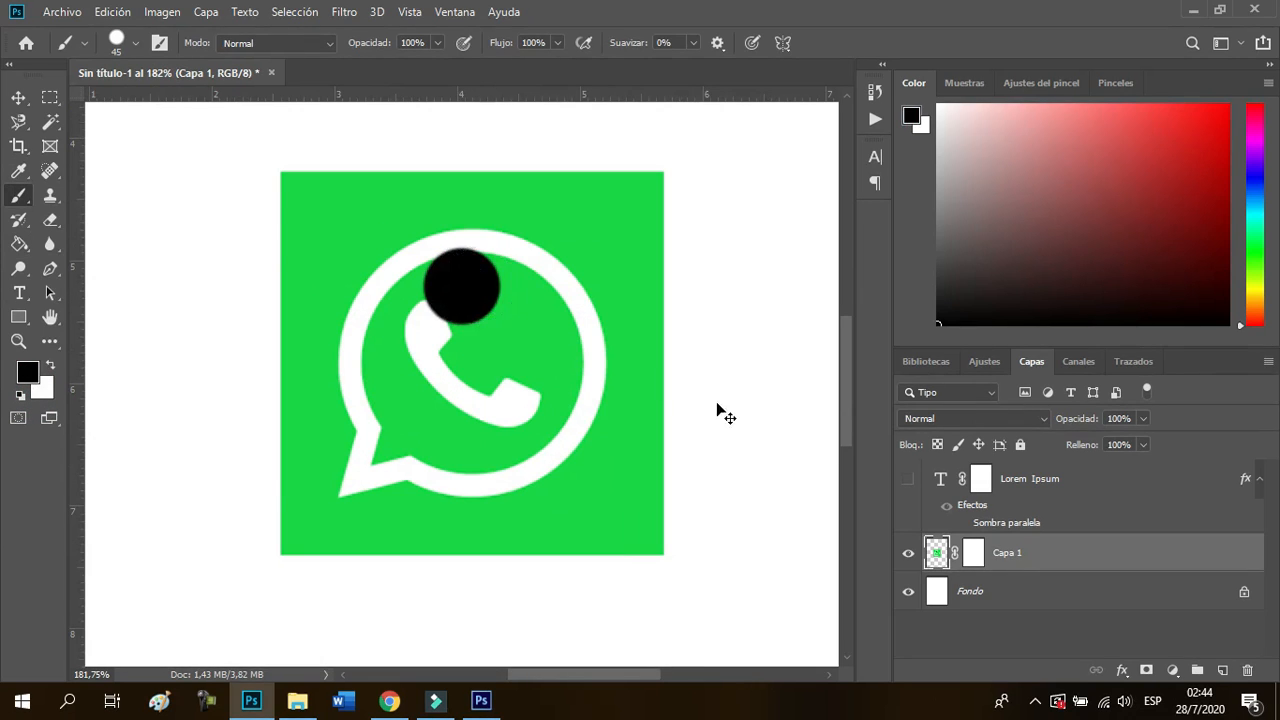
pyautogui.hotkey('ctrl', 'z')
# Paint in black on the Capa 1 layer mask to hide the phone symbol and the inside of the speech bubble
pyautogui.click(972, 553)
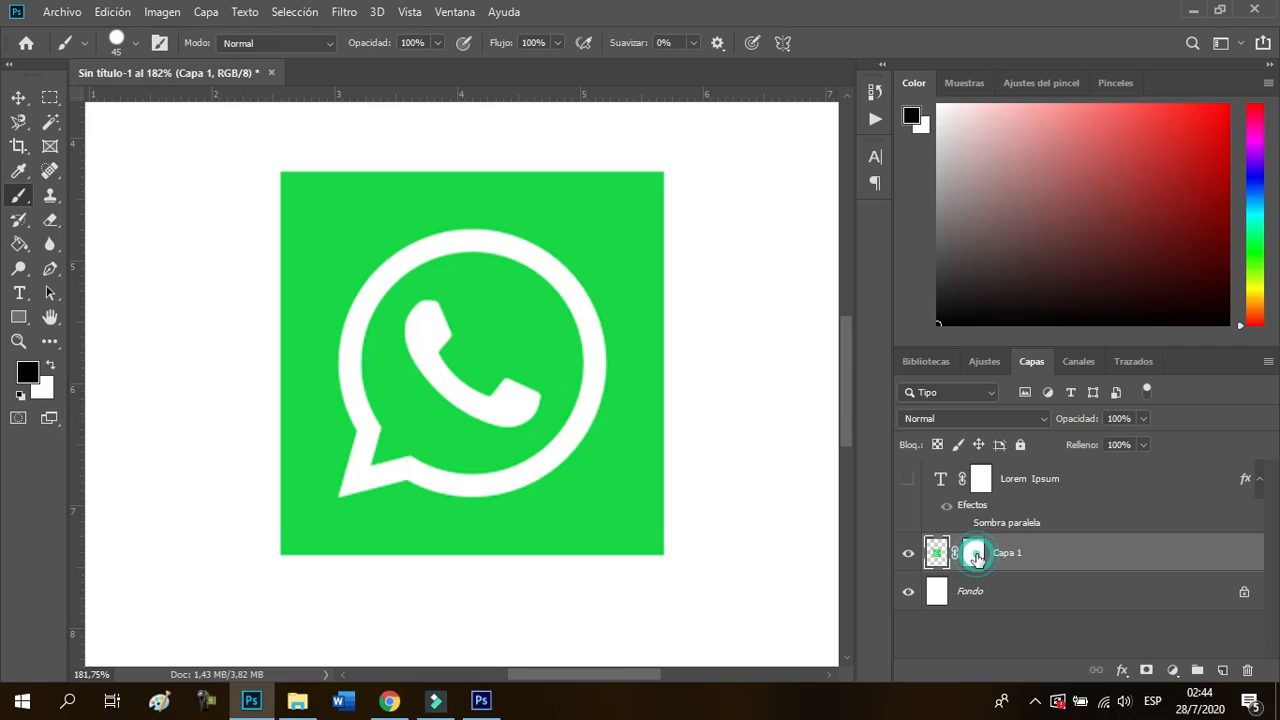
pyautogui.press('x')
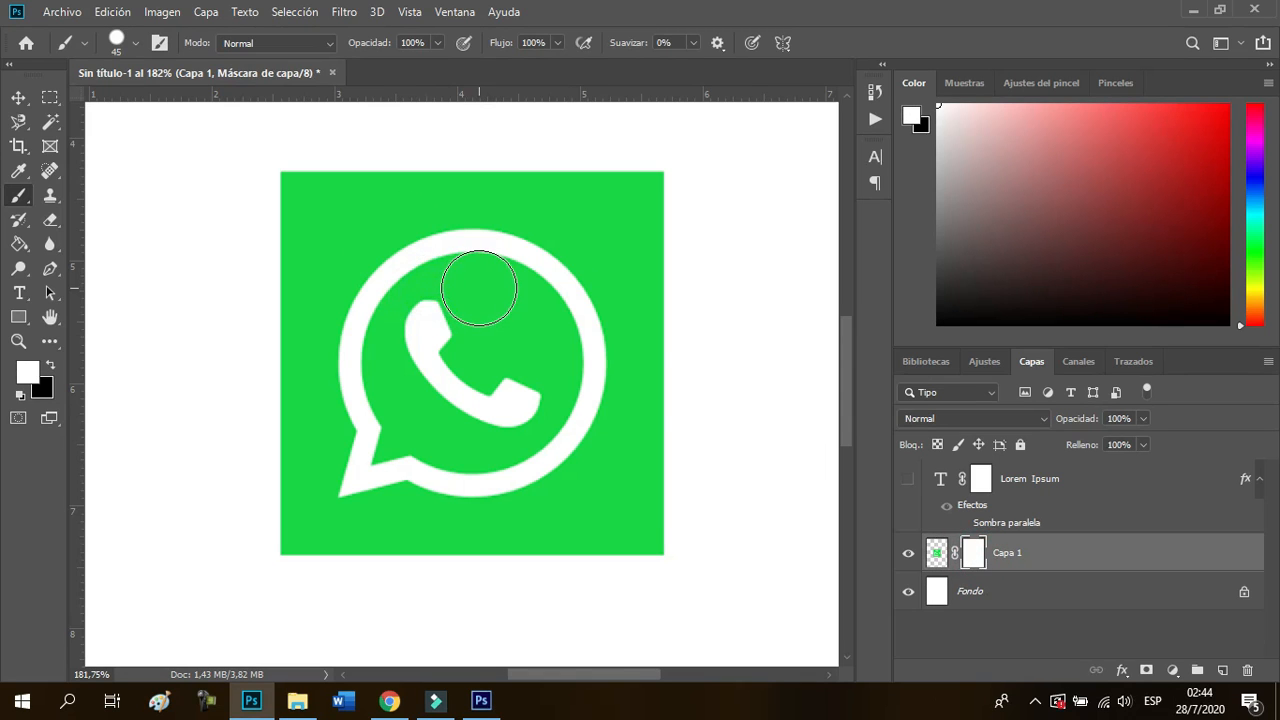
pyautogui.click(50, 366)
pyautogui.moveTo(425, 330)
pyautogui.mouseDown()
pyautogui.moveTo(458, 372)
pyautogui.moveTo(457, 277)
pyautogui.moveTo(509, 294)
pyautogui.moveTo(549, 351)
pyautogui.moveTo(532, 410)
pyautogui.moveTo(503, 426)
pyautogui.moveTo(517, 414)
pyautogui.moveTo(466, 434)
pyautogui.moveTo(406, 425)
pyautogui.moveTo(383, 349)
pyautogui.moveTo(423, 289)
pyautogui.moveTo(497, 354)
pyautogui.moveTo(469, 385)
pyautogui.moveTo(427, 388)
pyautogui.mouseUp()
pyautogui.moveTo(372, 458); pyautogui.dragTo(388, 454)
# Choose a red colour and fill the Fondo layer with it
pyautogui.click(958, 598)
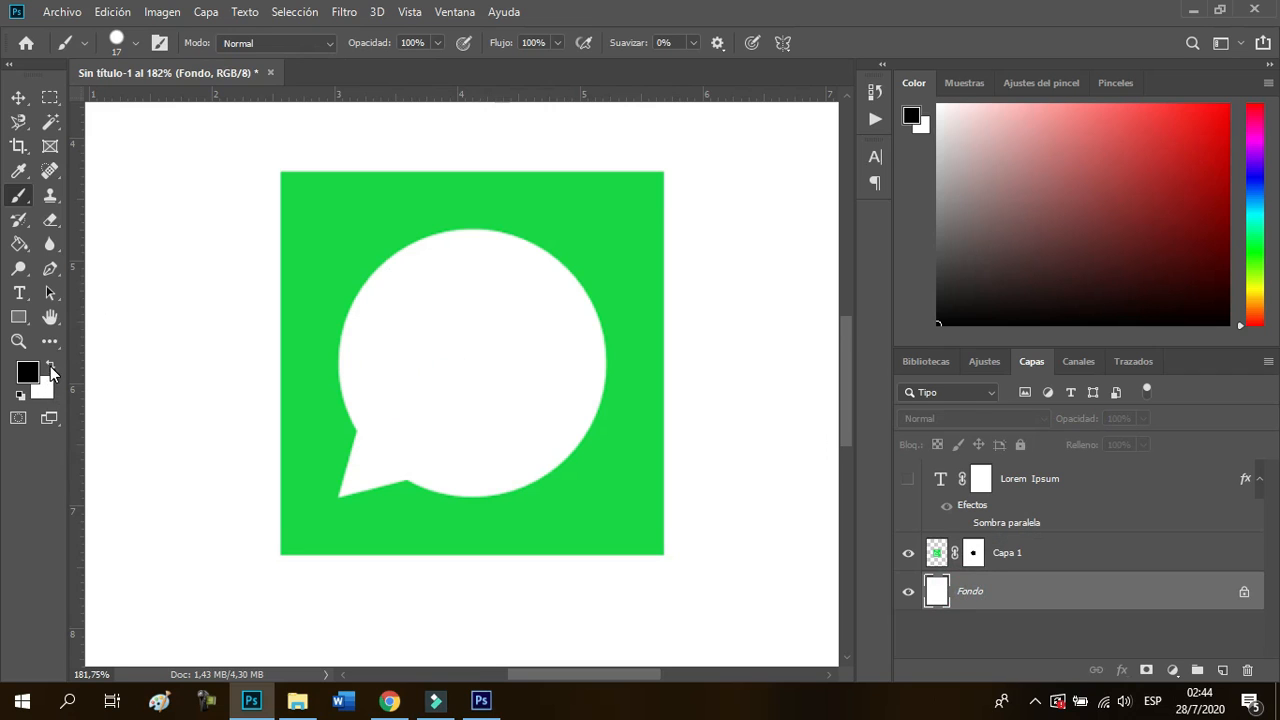
pyautogui.click(1182, 152)
pyautogui.press('x')
pyautogui.hotkey('ctrl', 'BackSpace')
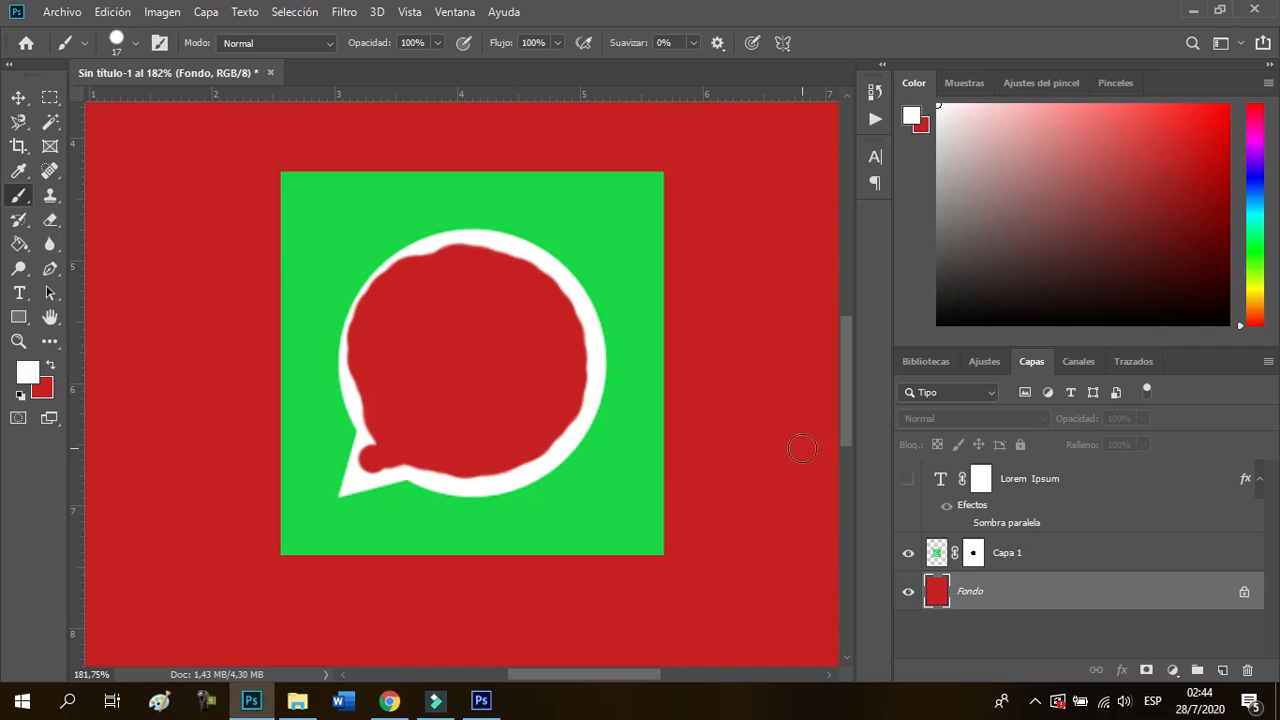
# Paint in white on the Capa 1 layer mask to bring back the hidden parts of the logo
pyautogui.click(974, 555)
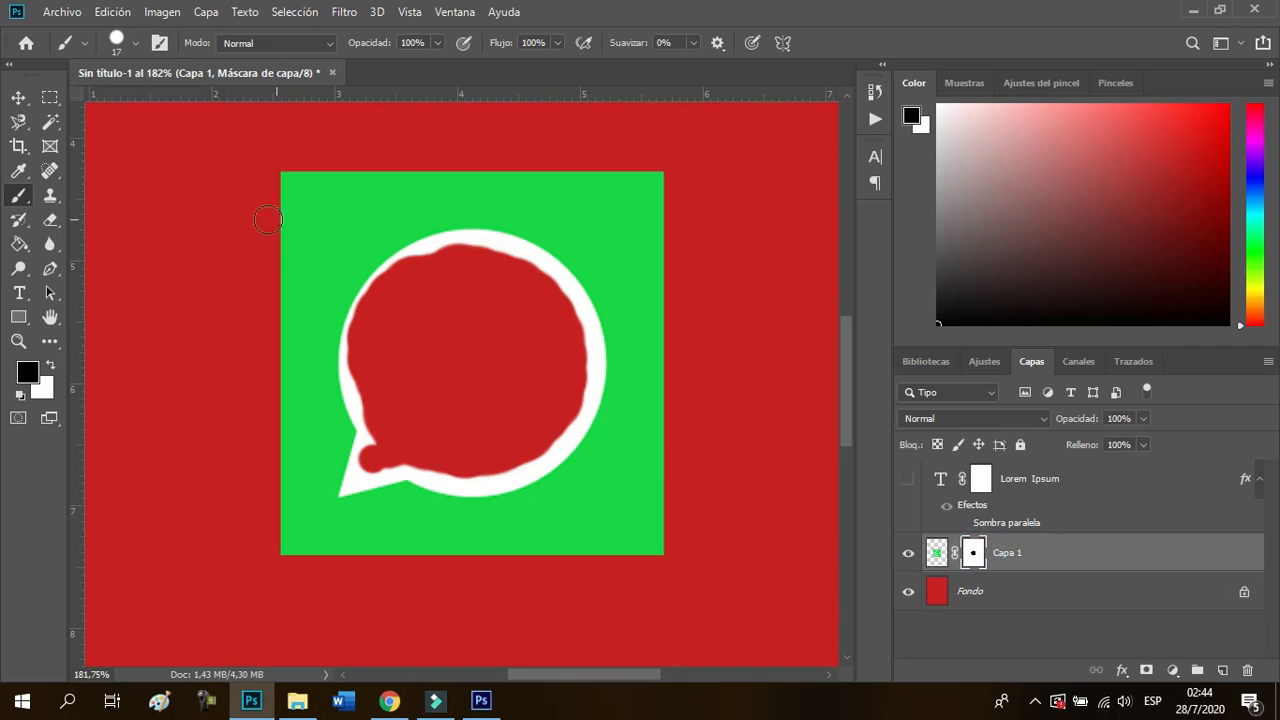
pyautogui.click(53, 362)
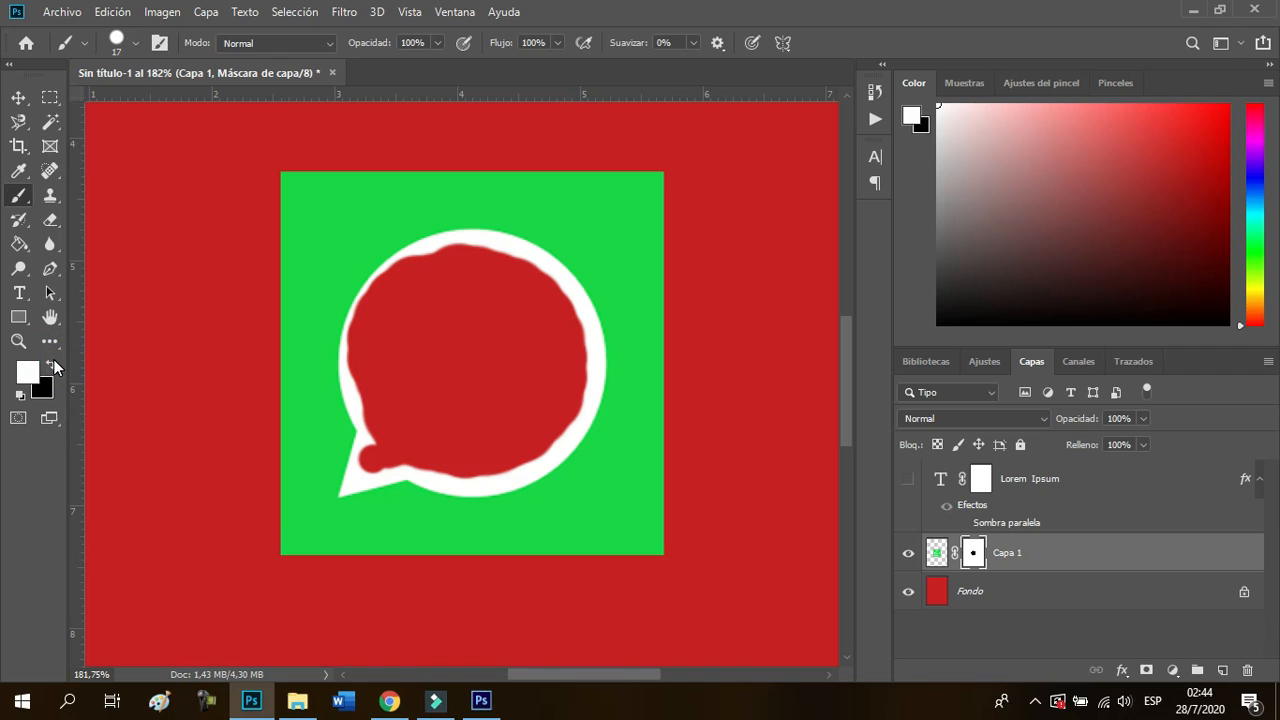
pyautogui.moveTo(511, 323)
pyautogui.mouseDown()
pyautogui.moveTo(466, 317)
pyautogui.moveTo(484, 333)
pyautogui.mouseUp()
pyautogui.moveTo(469, 265)
pyautogui.mouseDown()
pyautogui.moveTo(558, 320)
pyautogui.moveTo(565, 403)
pyautogui.moveTo(521, 443)
pyautogui.moveTo(437, 446)
pyautogui.moveTo(402, 403)
pyautogui.moveTo(388, 343)
pyautogui.moveTo(406, 293)
pyautogui.moveTo(454, 277)
pyautogui.moveTo(446, 349)
pyautogui.moveTo(510, 395)
pyautogui.moveTo(524, 346)
pyautogui.moveTo(461, 410)
pyautogui.moveTo(494, 379)
pyautogui.moveTo(447, 267)
pyautogui.moveTo(381, 314)
pyautogui.moveTo(396, 432)
pyautogui.mouseUp()
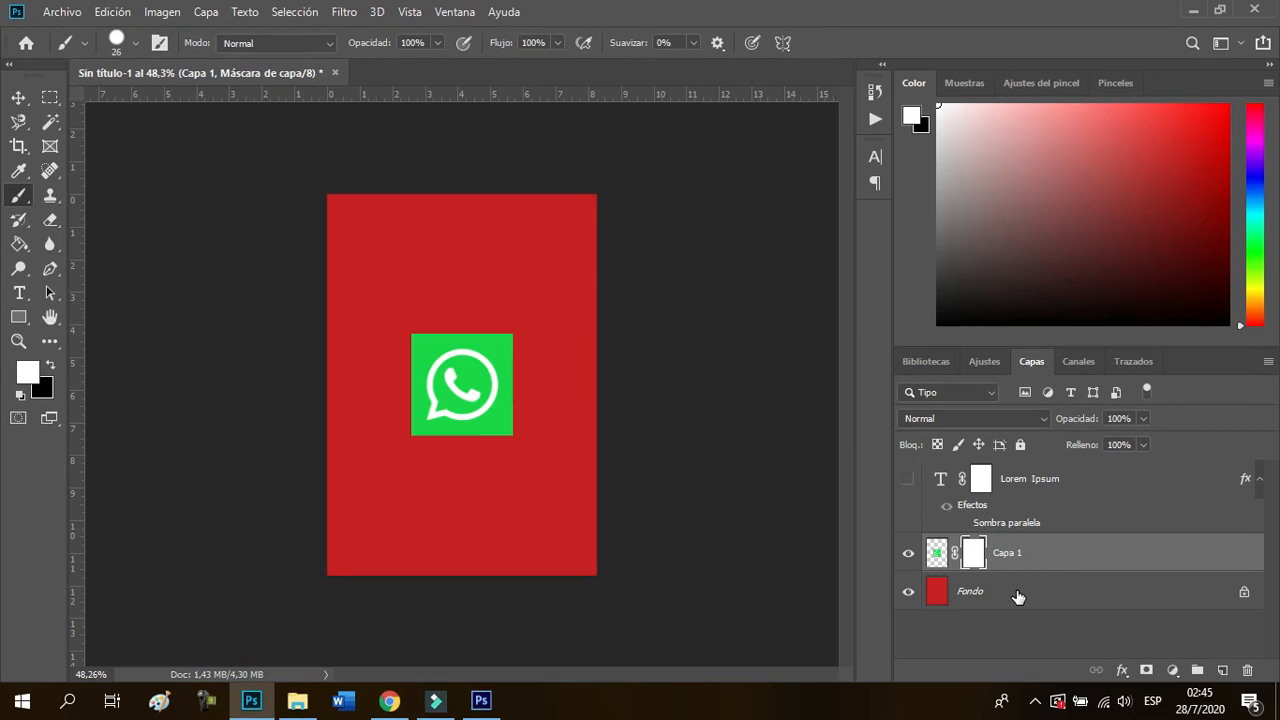
# Revert the document to its initial Sin título-1 snapshot in the history
pyautogui.click(1015, 594)
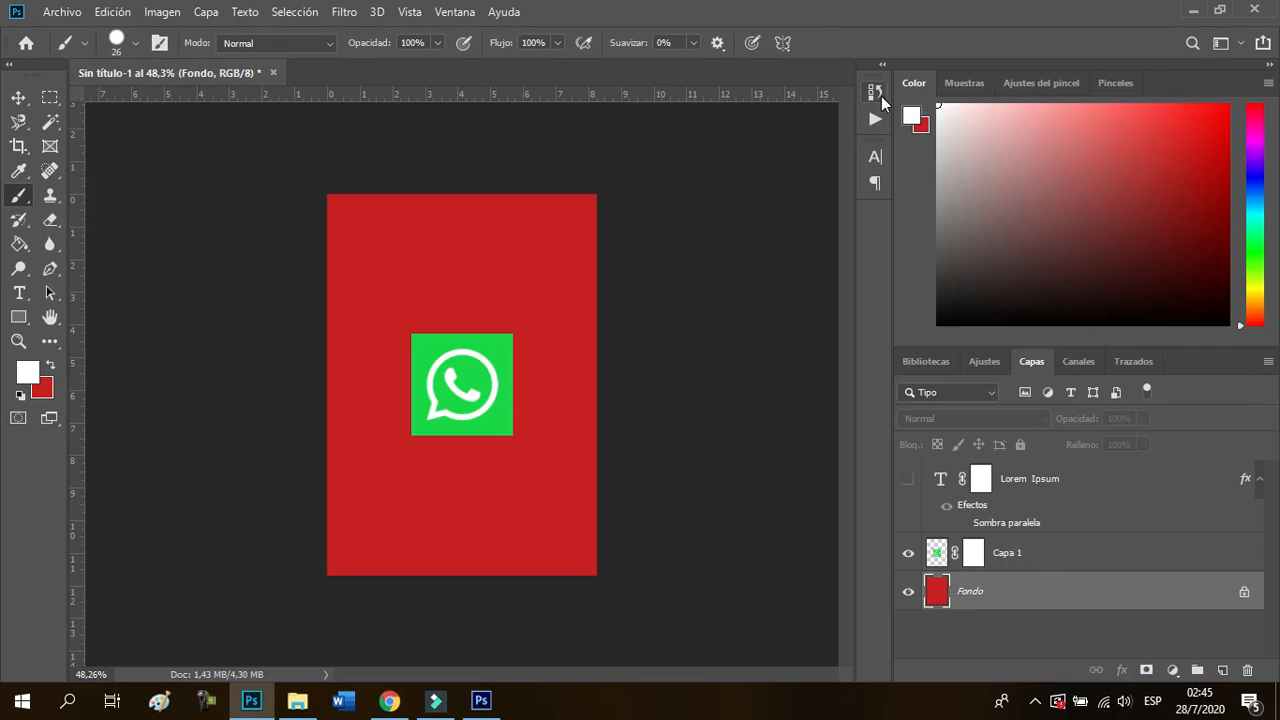
pyautogui.click(875, 92)
pyautogui.moveTo(848, 156); pyautogui.dragTo(848, 103)
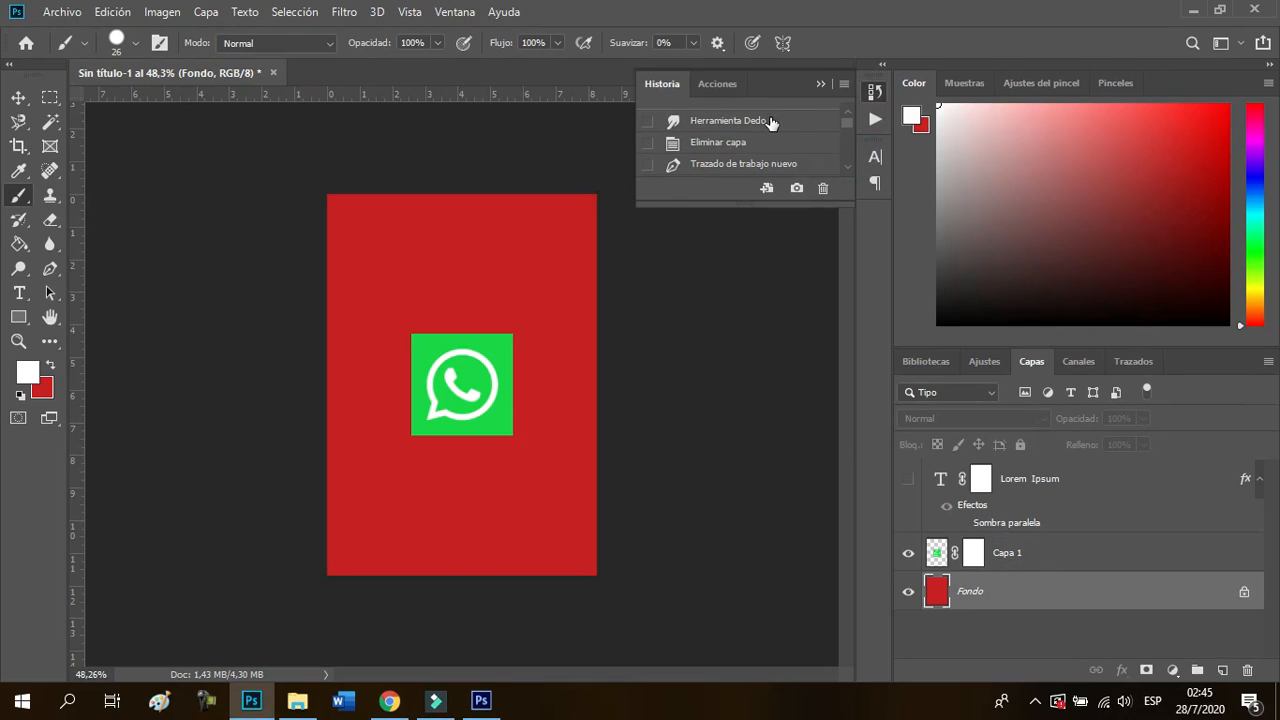
pyautogui.scroll(1, 788, 149)
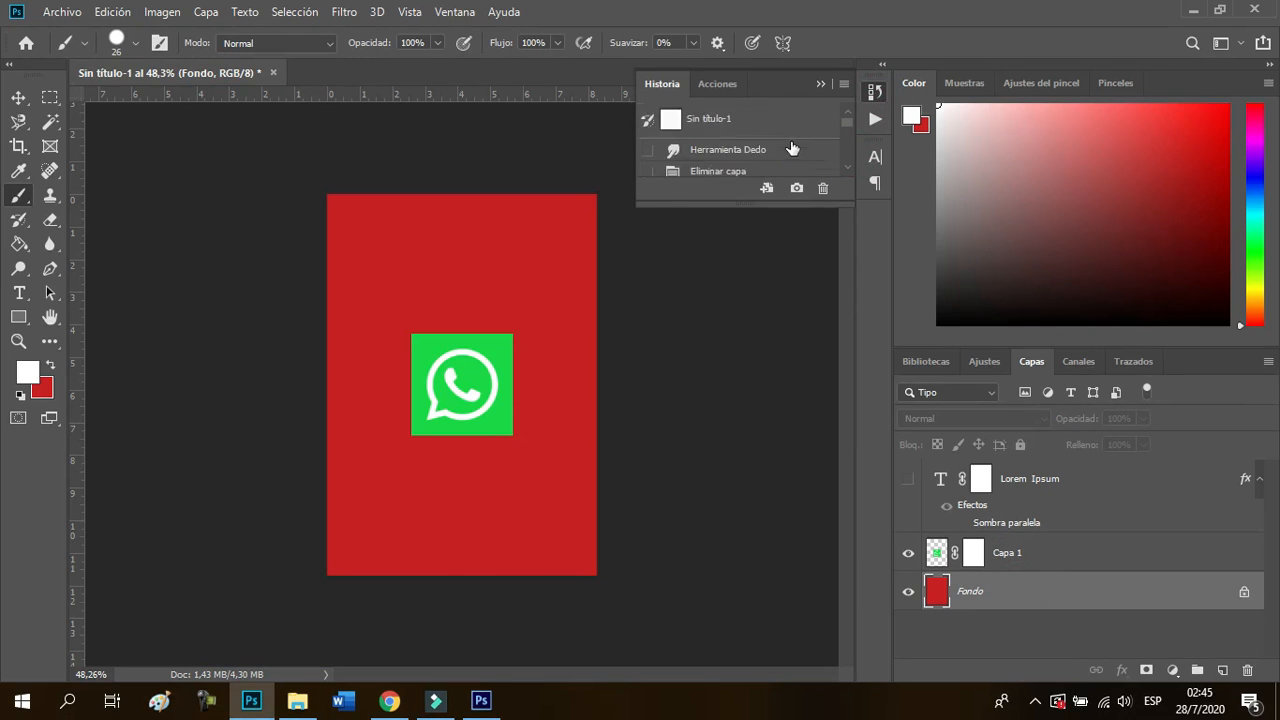
pyautogui.click(714, 119)
pyautogui.click(821, 85)
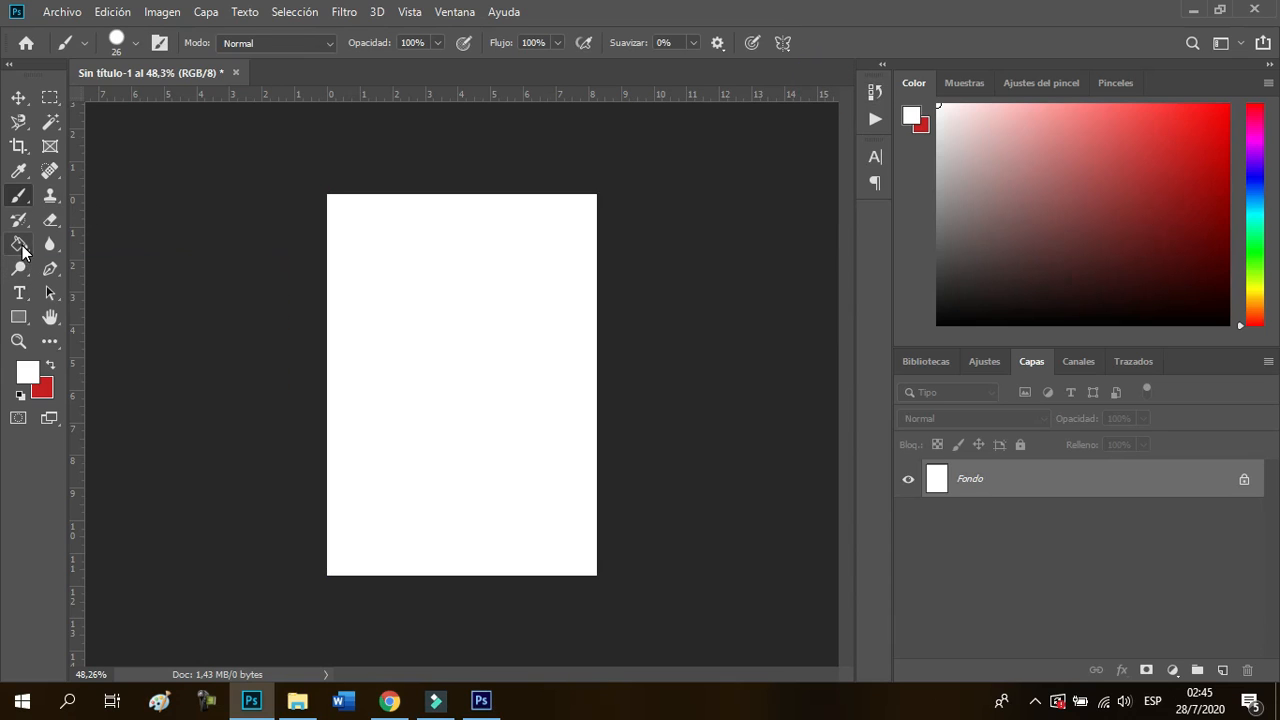
# Fill the page diagonally from its upper-left to its lower-right corner with the Gradient tool's Rojo, verde preset
pyautogui.click(22, 250)
pyautogui.click(75, 246)
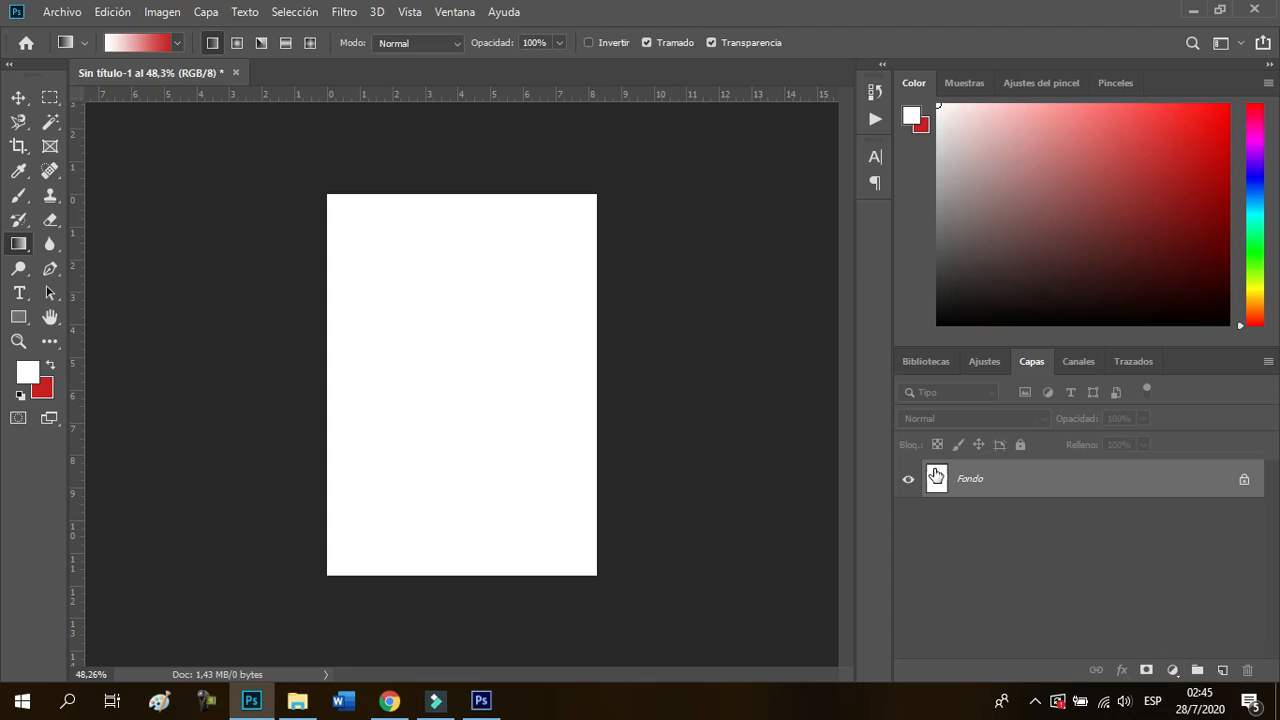
pyautogui.click(1174, 670)
pyautogui.click(1175, 671)
pyautogui.click(1180, 673)
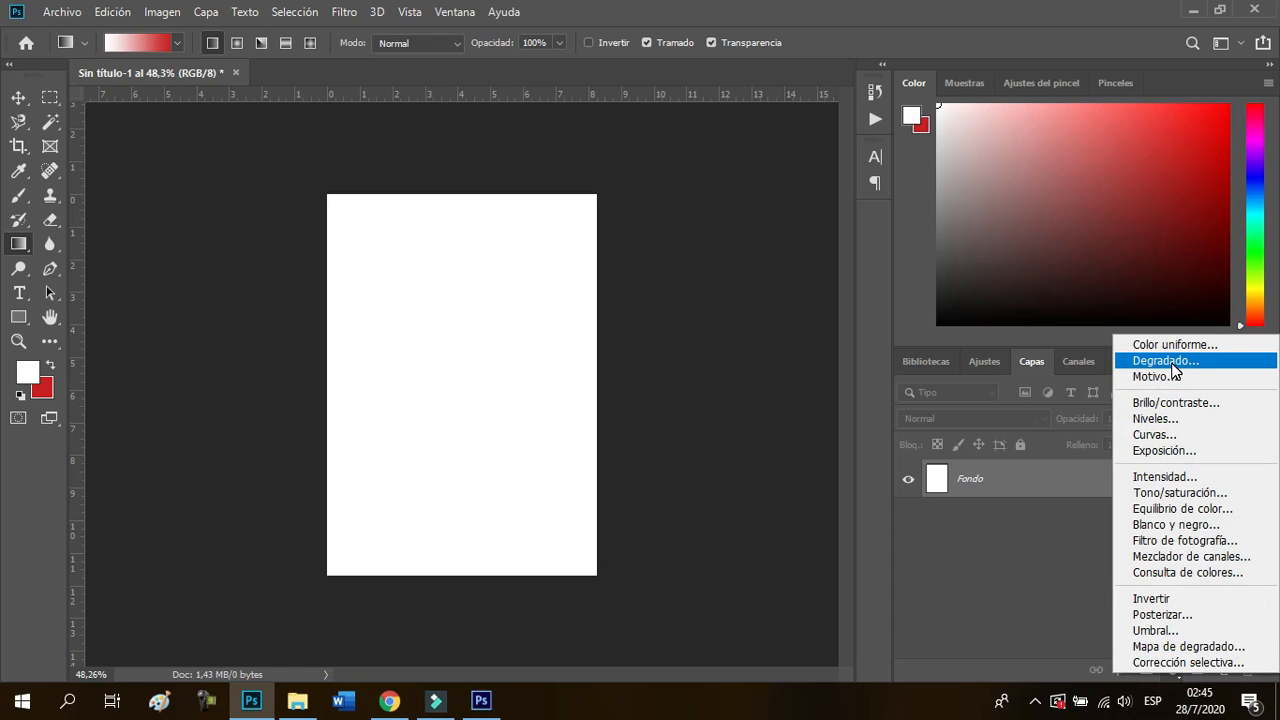
pyautogui.click(126, 48)
pyautogui.click(138, 44)
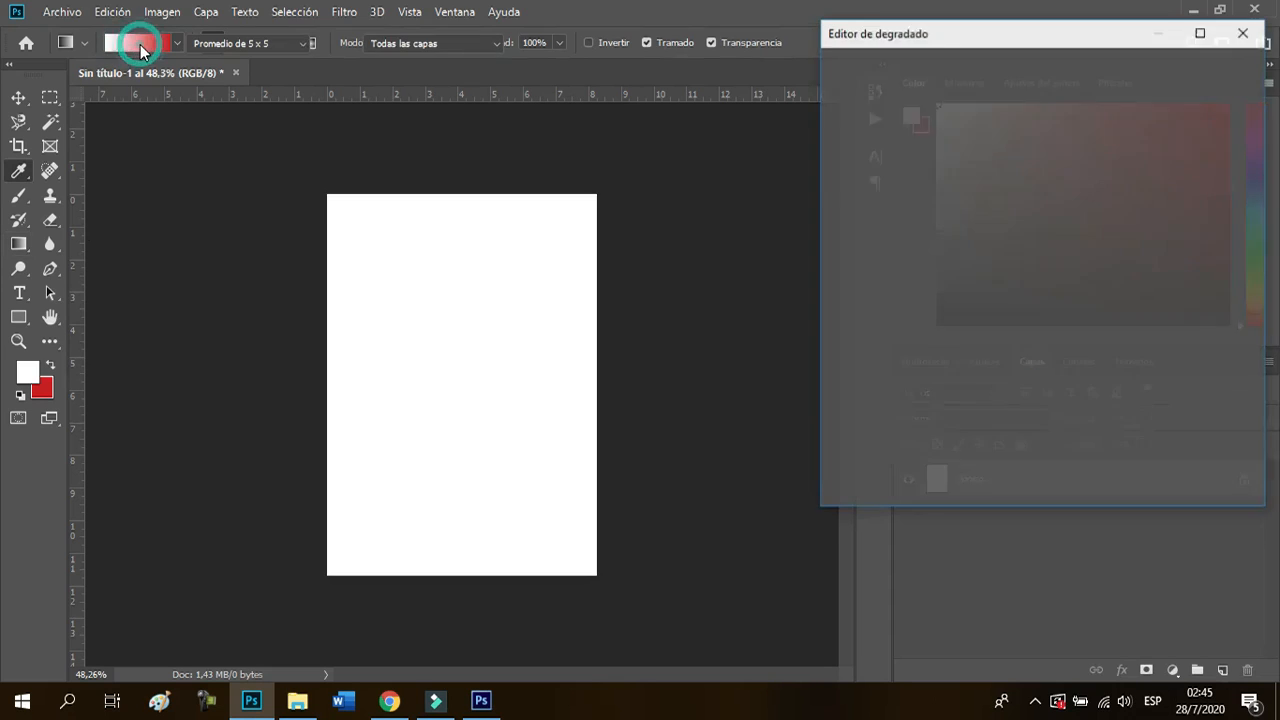
pyautogui.click(948, 95)
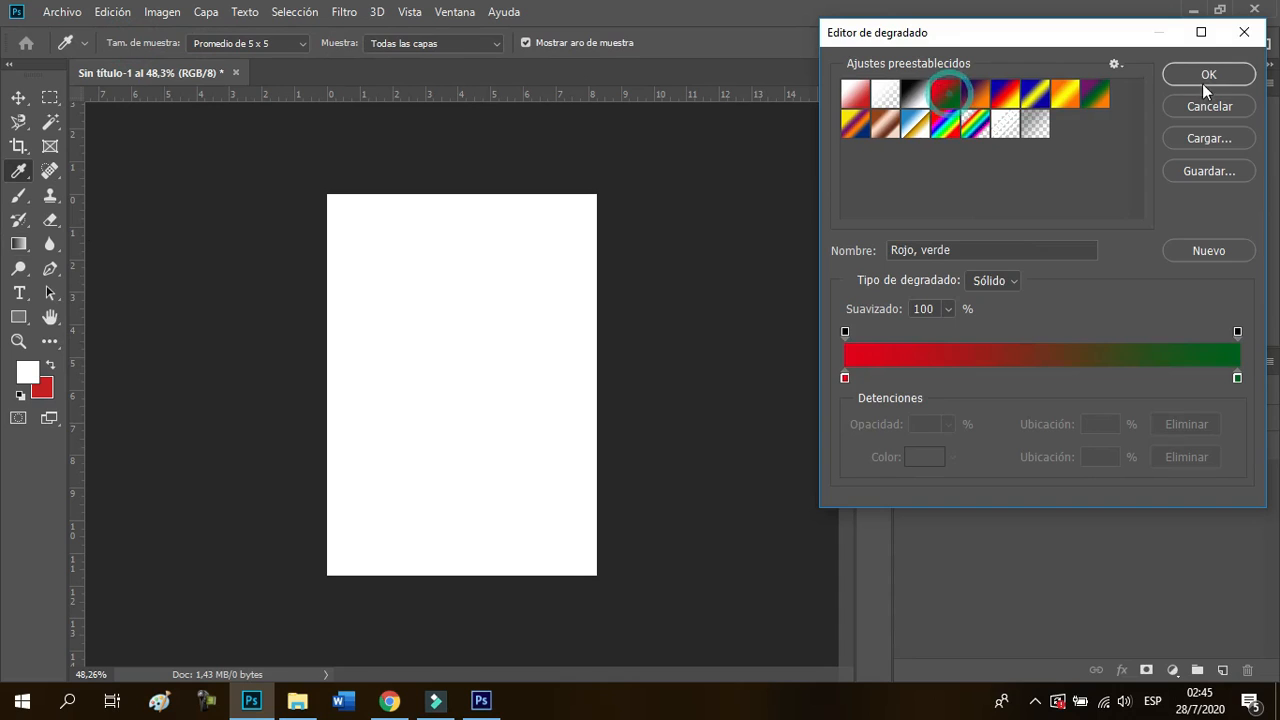
pyautogui.click(1206, 76)
pyautogui.moveTo(331, 197); pyautogui.dragTo(589, 580)
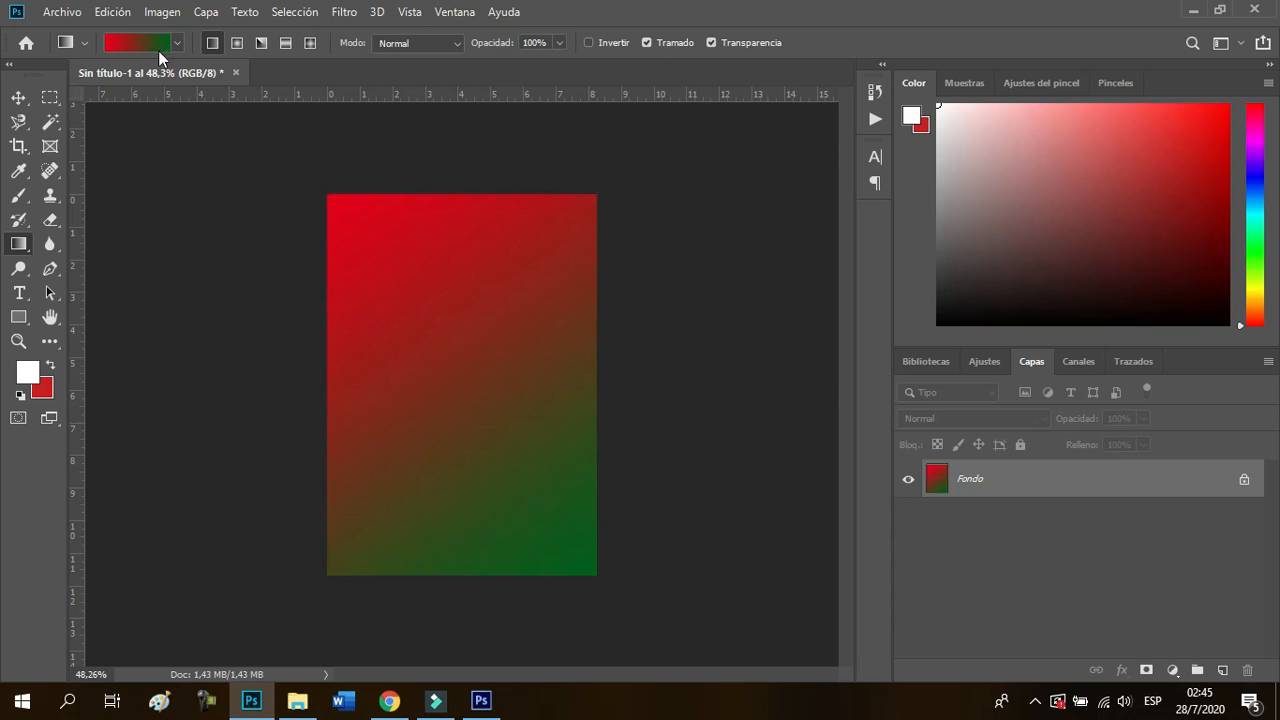
# Try the Azul, rojo, amarillo gradient preset from the upper to the lower edge of the page and undo it
pyautogui.click(128, 45)
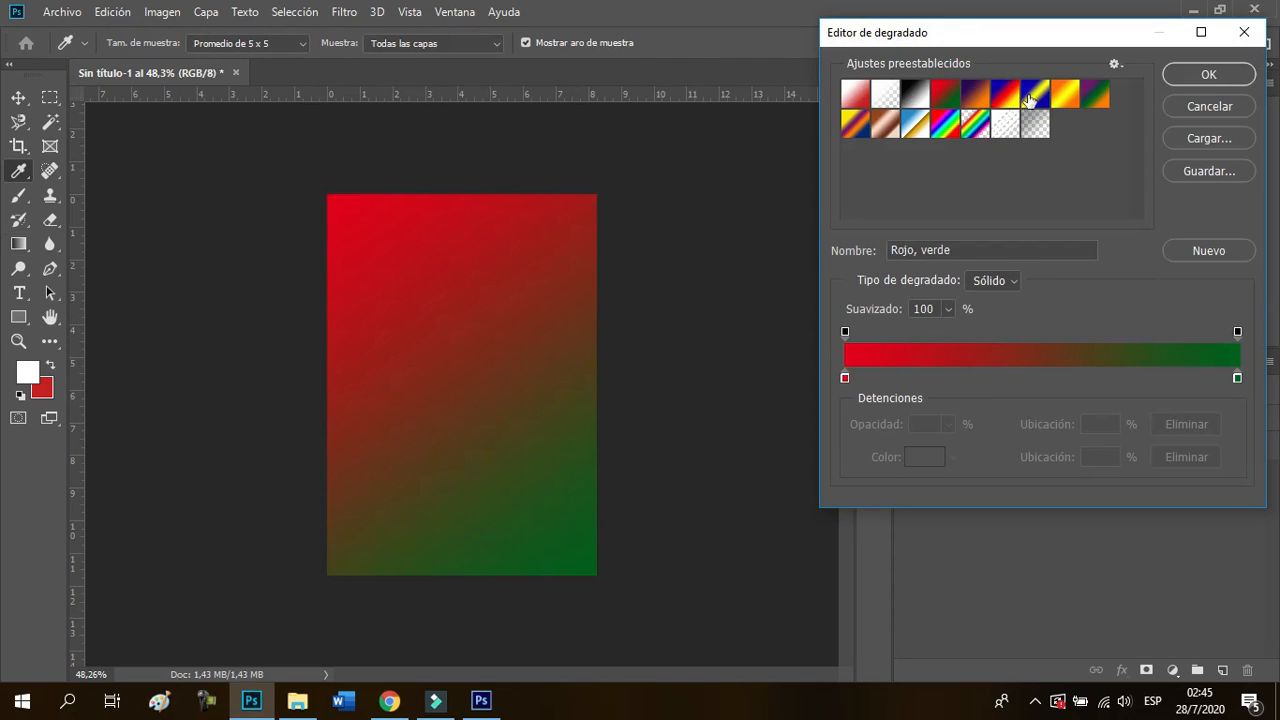
pyautogui.click(1031, 96)
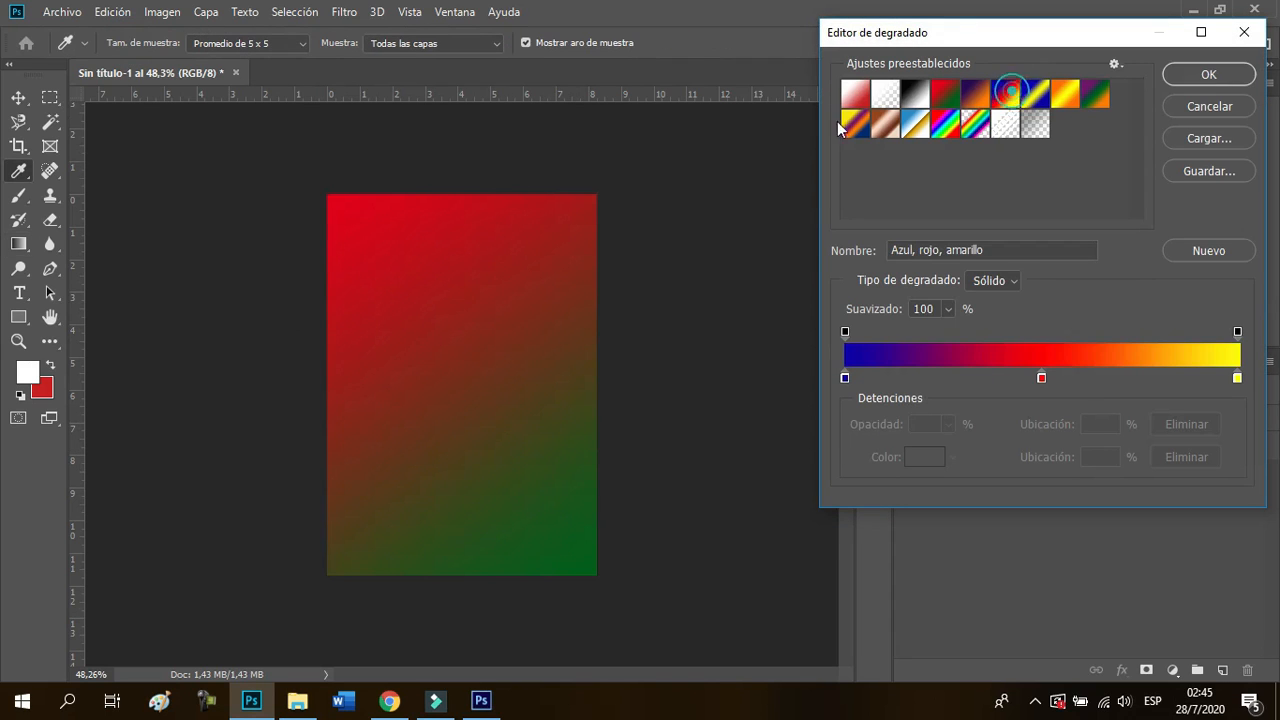
pyautogui.click(1208, 75)
pyautogui.moveTo(423, 203); pyautogui.dragTo(443, 550)
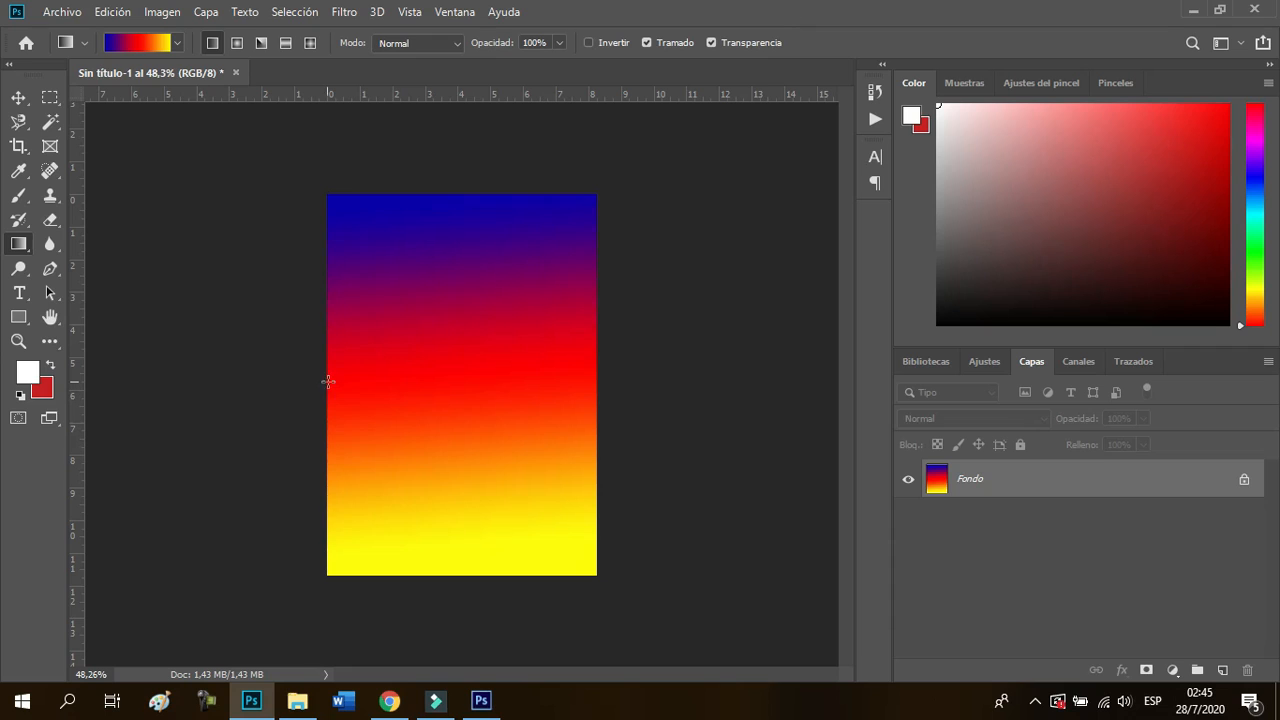
pyautogui.hotkey('ctrl', 'z')
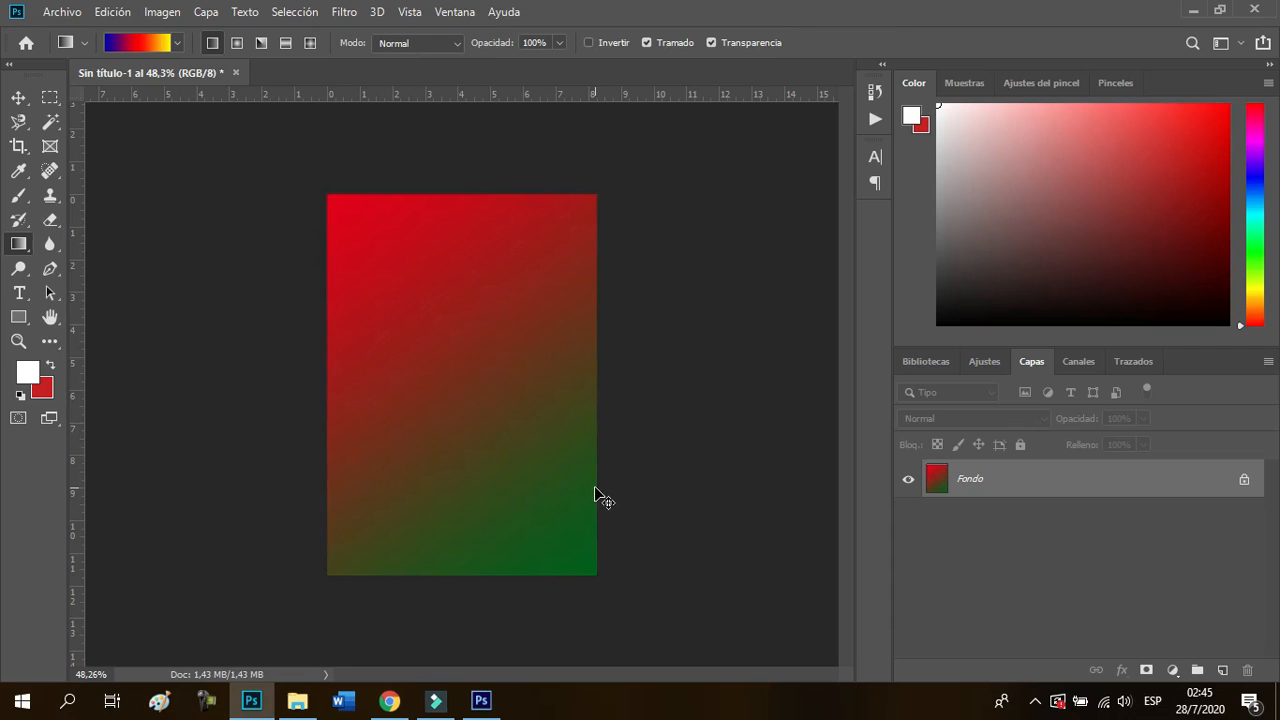
# Swap the foreground and background colours and fill the Fondo layer with white
pyautogui.click(50, 97)
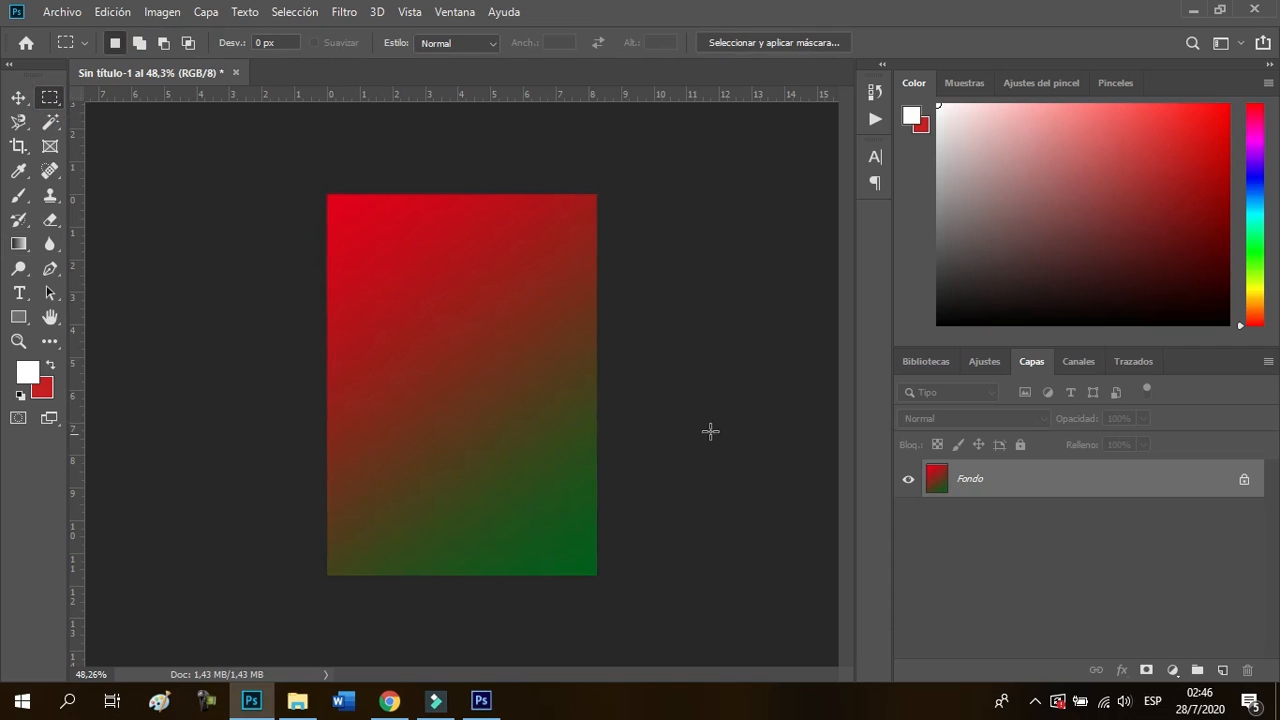
pyautogui.press('x')
pyautogui.hotkey('ctrl', 'BackSpace')
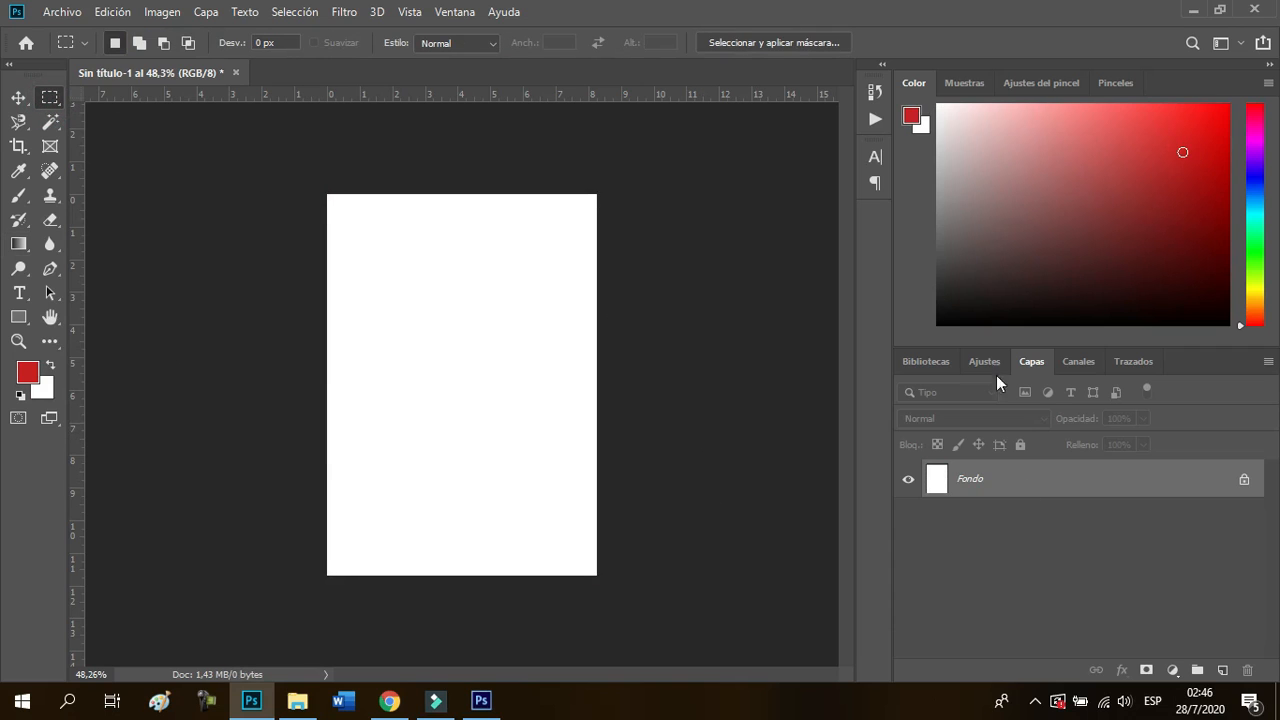
# Add a gradient fill layer above Fondo using the Rojo, verde preset
pyautogui.click(1172, 669)
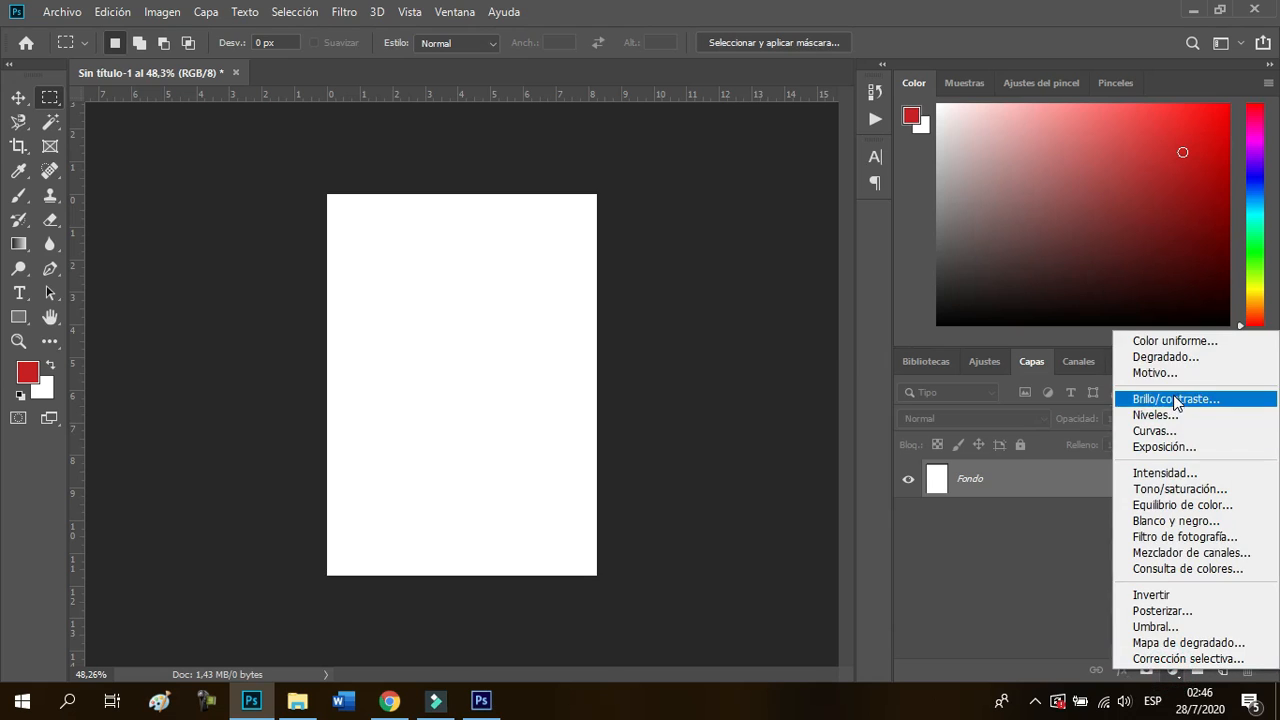
pyautogui.click(1165, 357)
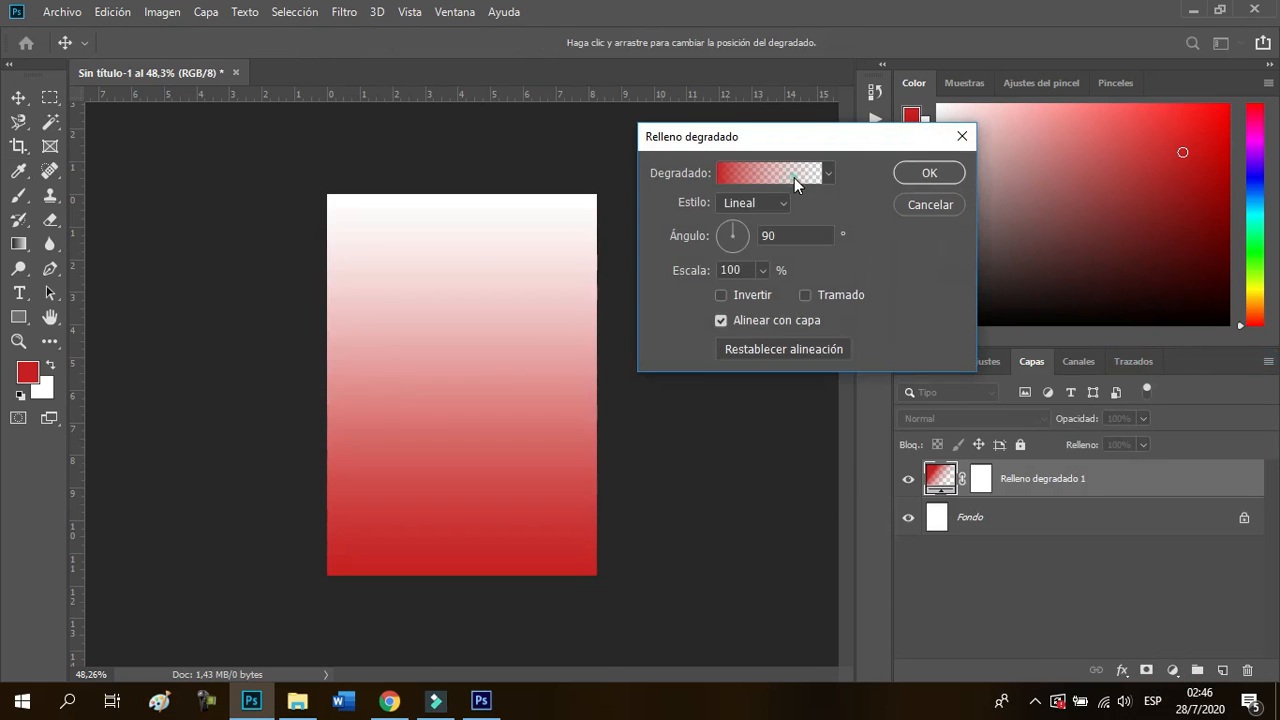
pyautogui.click(794, 177)
pyautogui.doubleClick(955, 99)
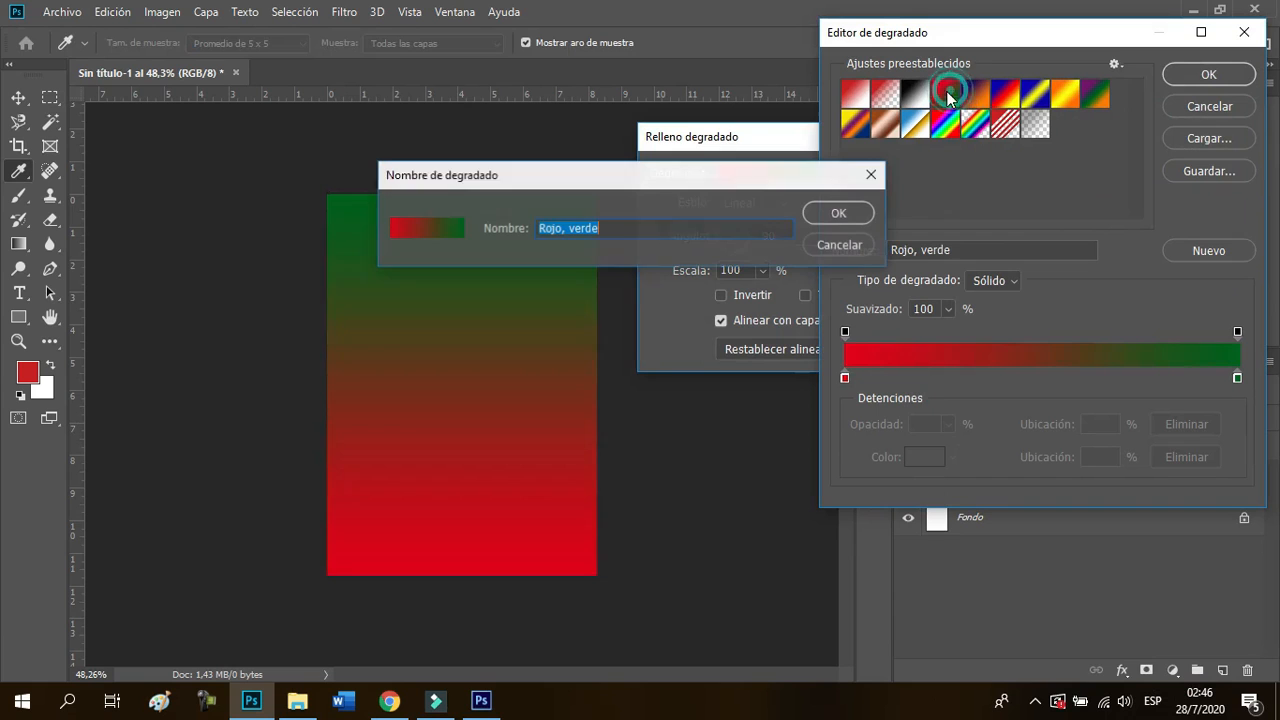
pyautogui.click(838, 216)
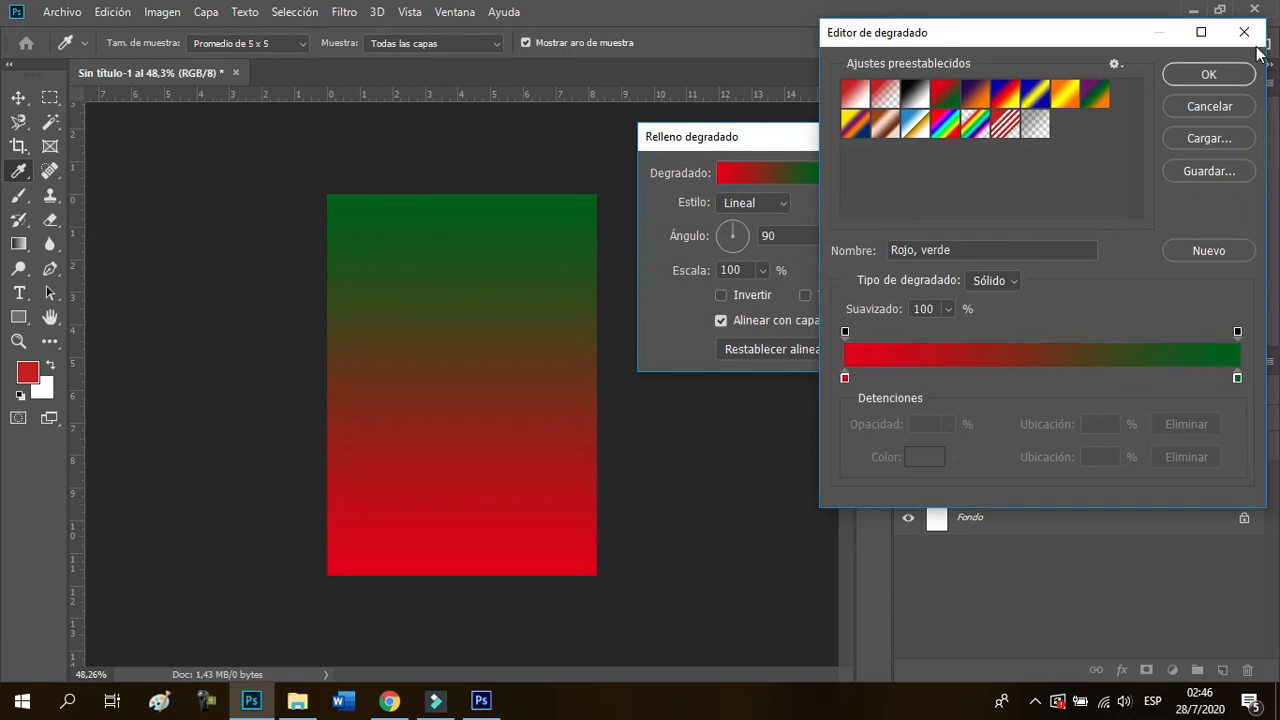
pyautogui.click(1208, 75)
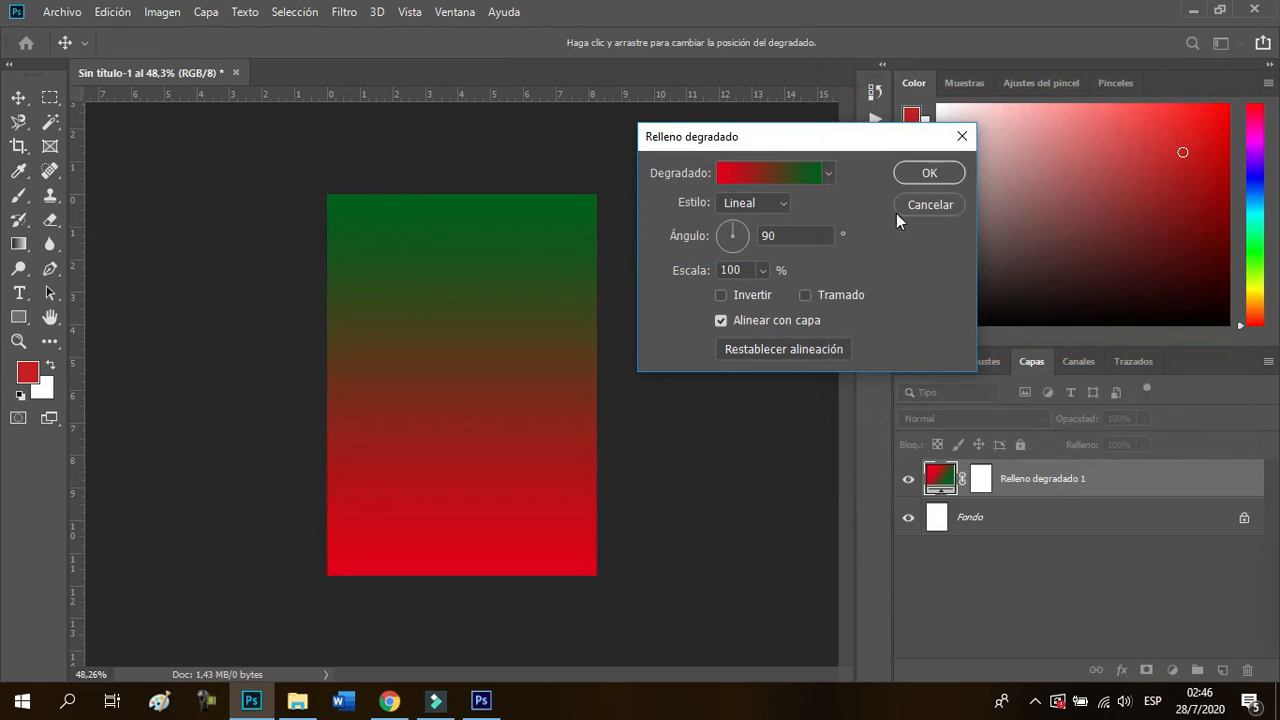
# Change the fill gradient's starting red colour stop to purple b959e1
pyautogui.click(795, 182)
pyautogui.click(845, 377)
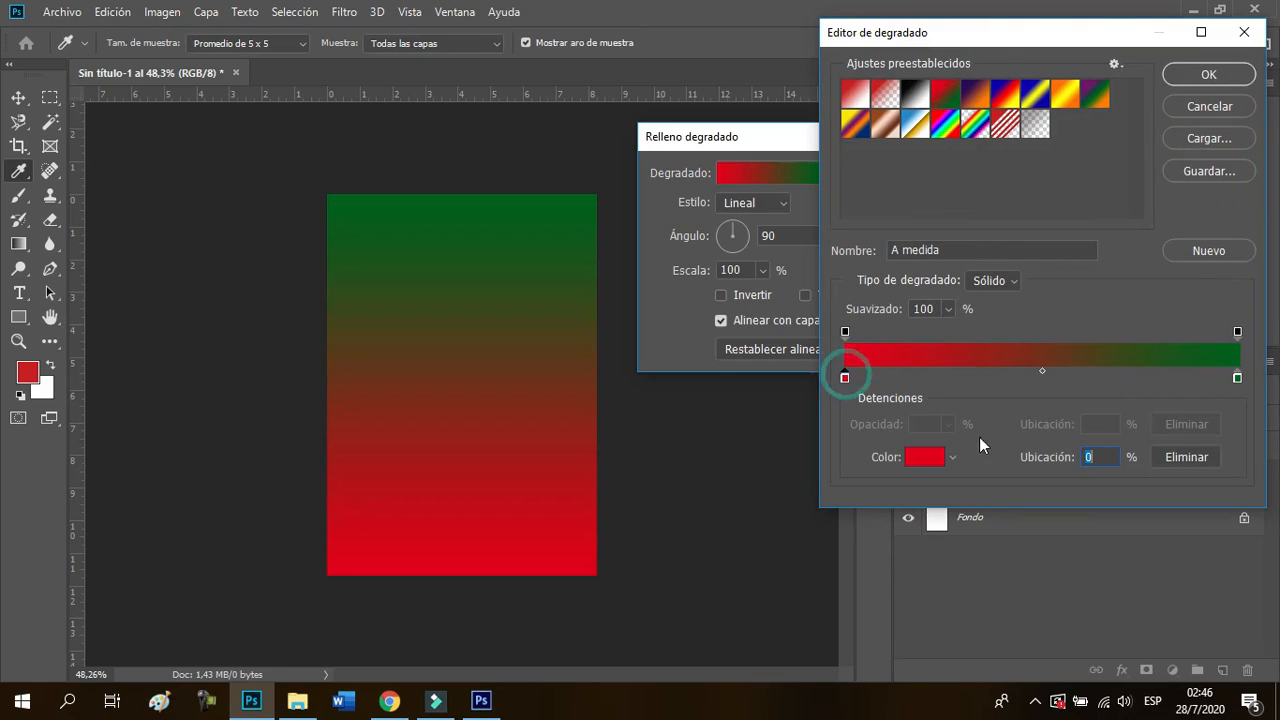
pyautogui.click(937, 458)
pyautogui.moveTo(961, 304)
pyautogui.mouseDown()
pyautogui.moveTo(977, 240)
pyautogui.moveTo(996, 228)
pyautogui.moveTo(944, 309)
pyautogui.mouseUp()
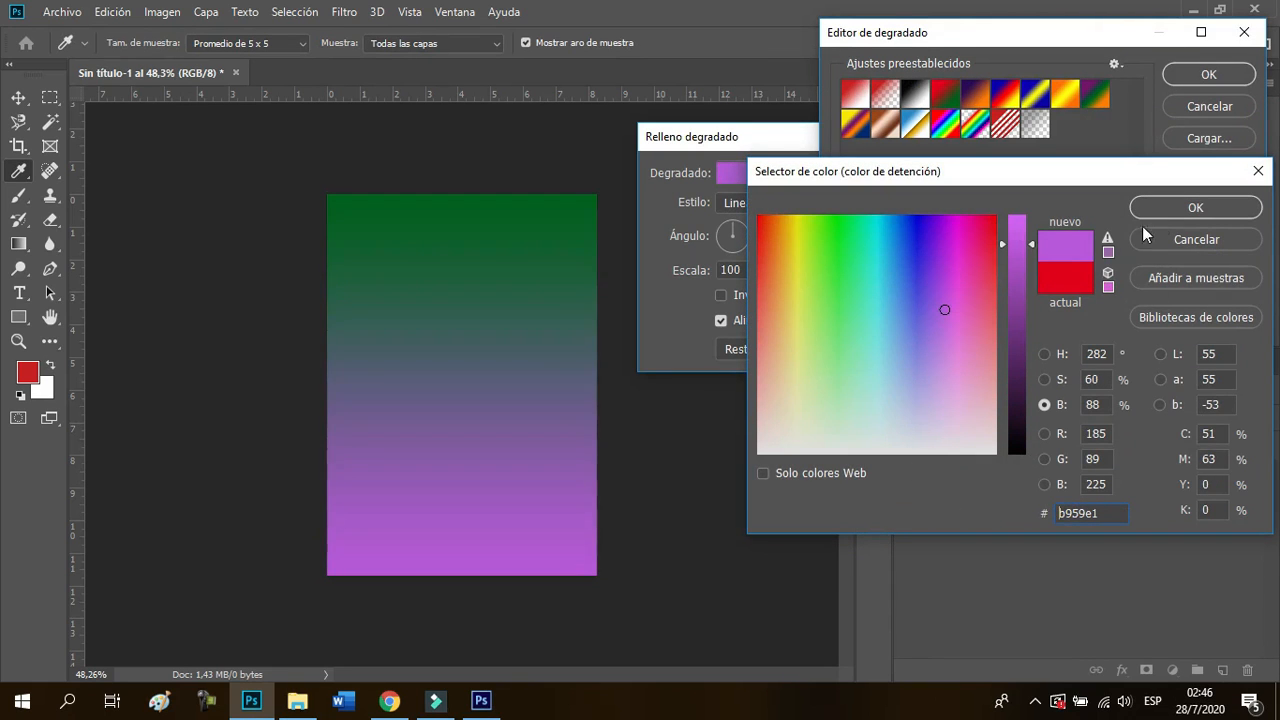
pyautogui.click(1222, 208)
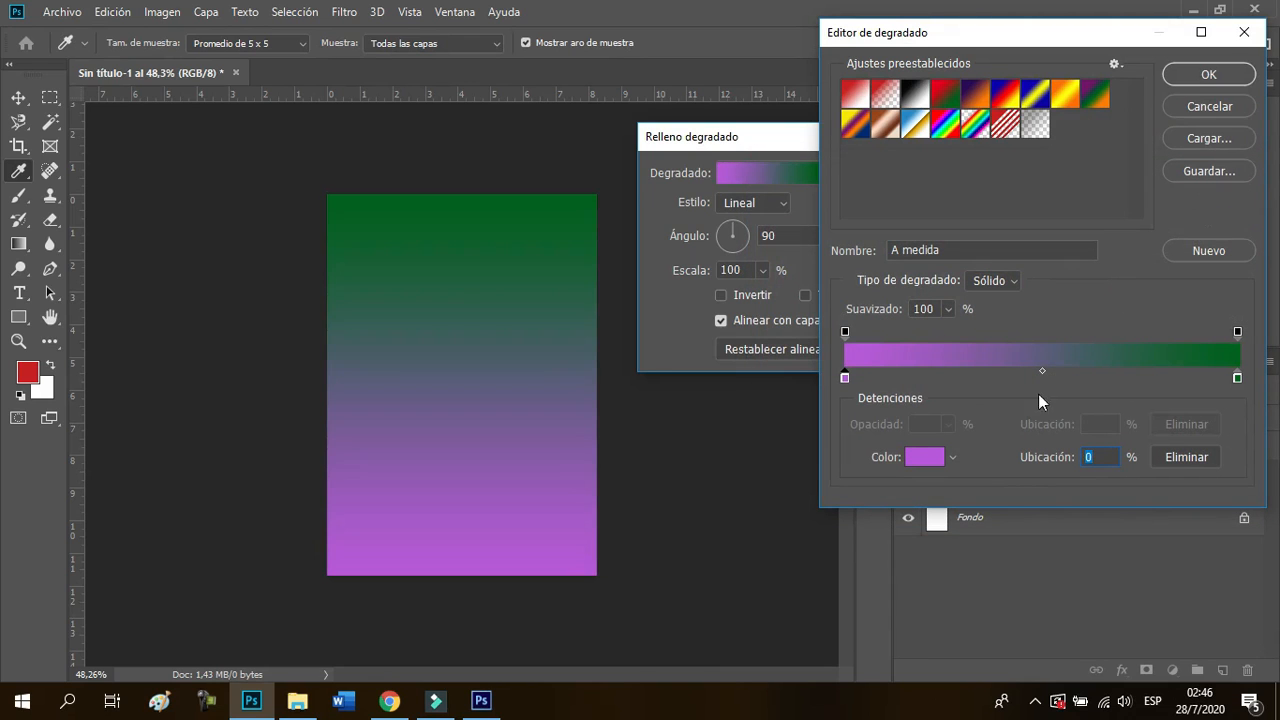
# Add a light blue bccce1 colour stop at 29% in the fill layer's gradient and apply it
pyautogui.click(959, 378)
pyautogui.click(960, 379)
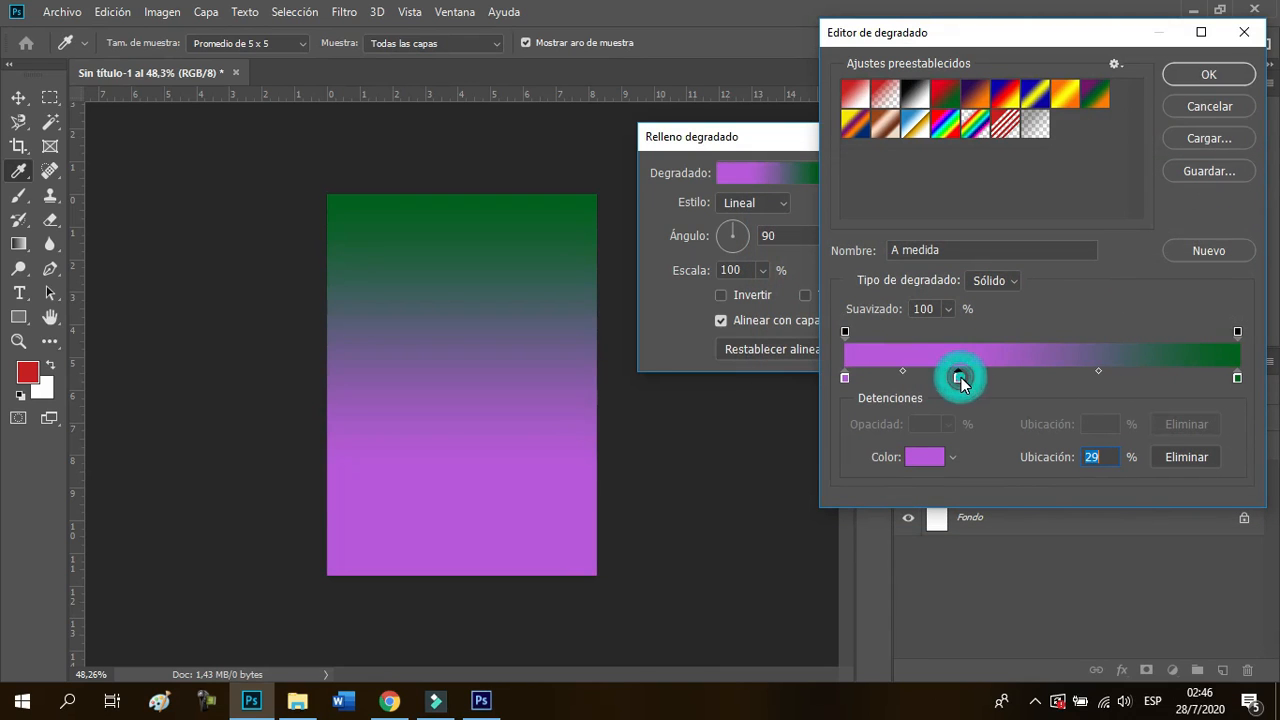
pyautogui.doubleClick(959, 378)
pyautogui.moveTo(931, 381); pyautogui.dragTo(935, 391)
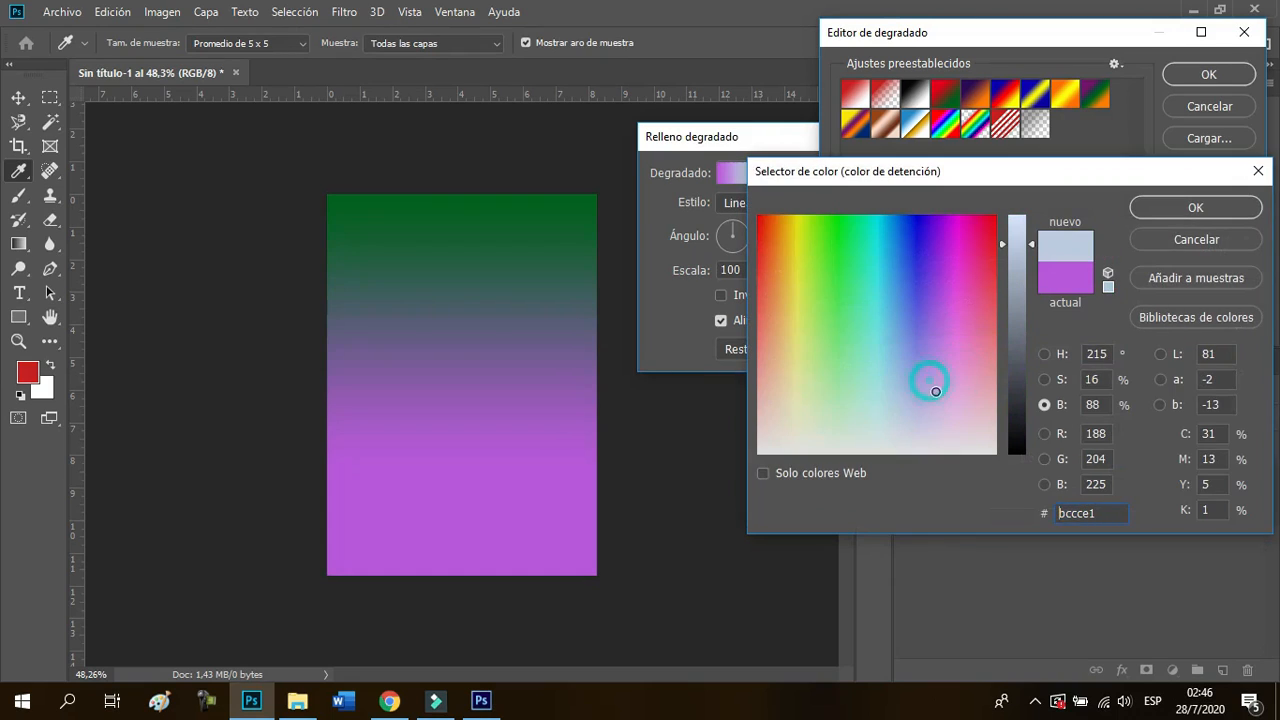
pyautogui.click(1152, 212)
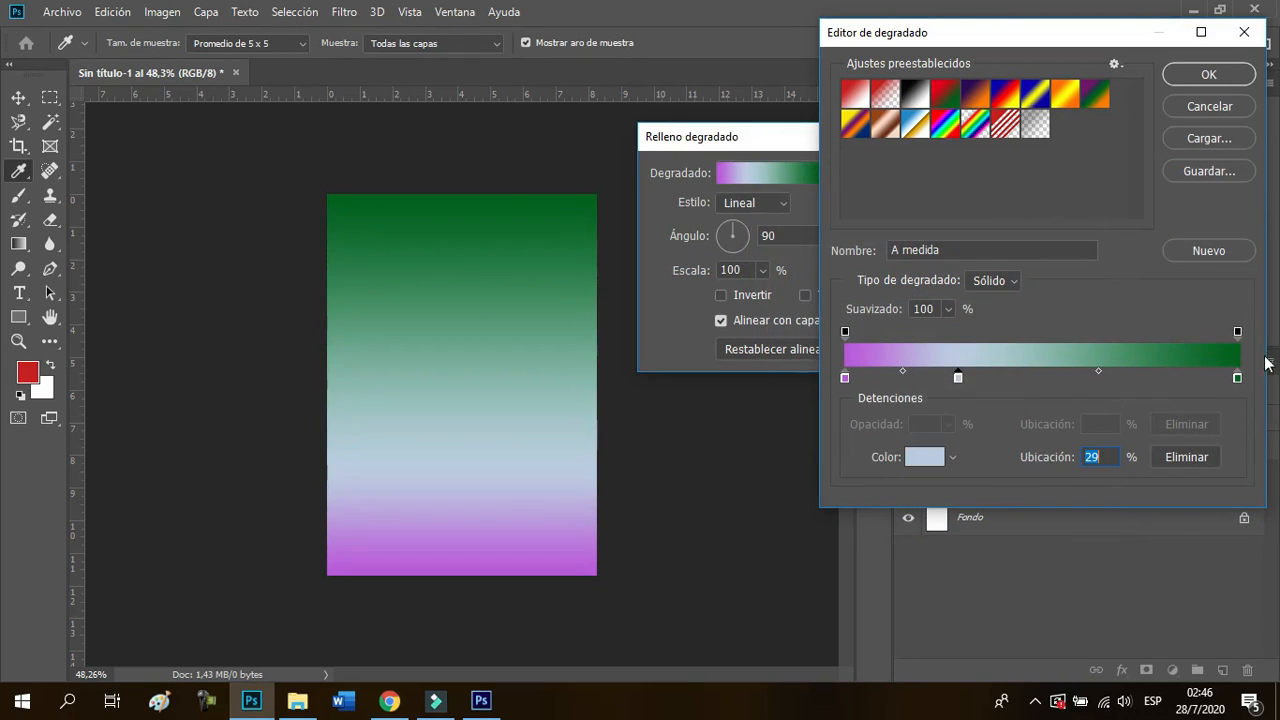
pyautogui.click(1207, 75)
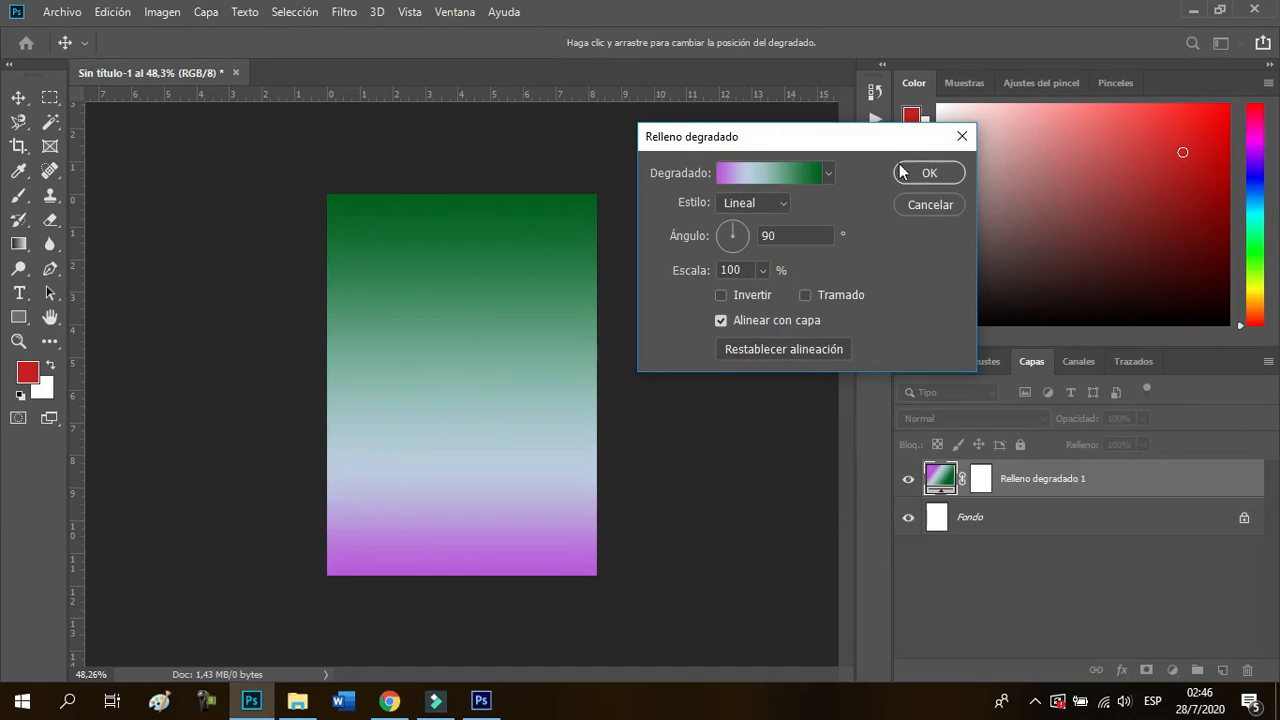
pyautogui.click(929, 172)
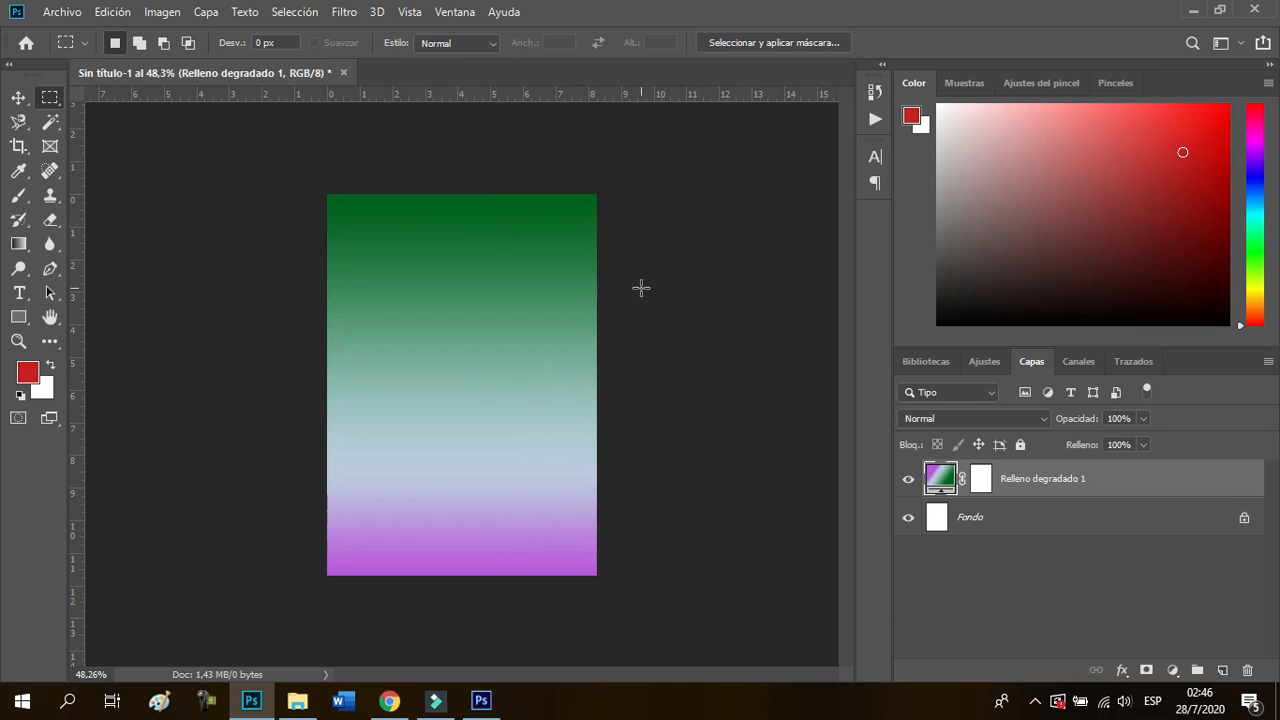
# Set the gradient fill layer's angle to 117,8° and invert its gradient
pyautogui.doubleClick(950, 477)
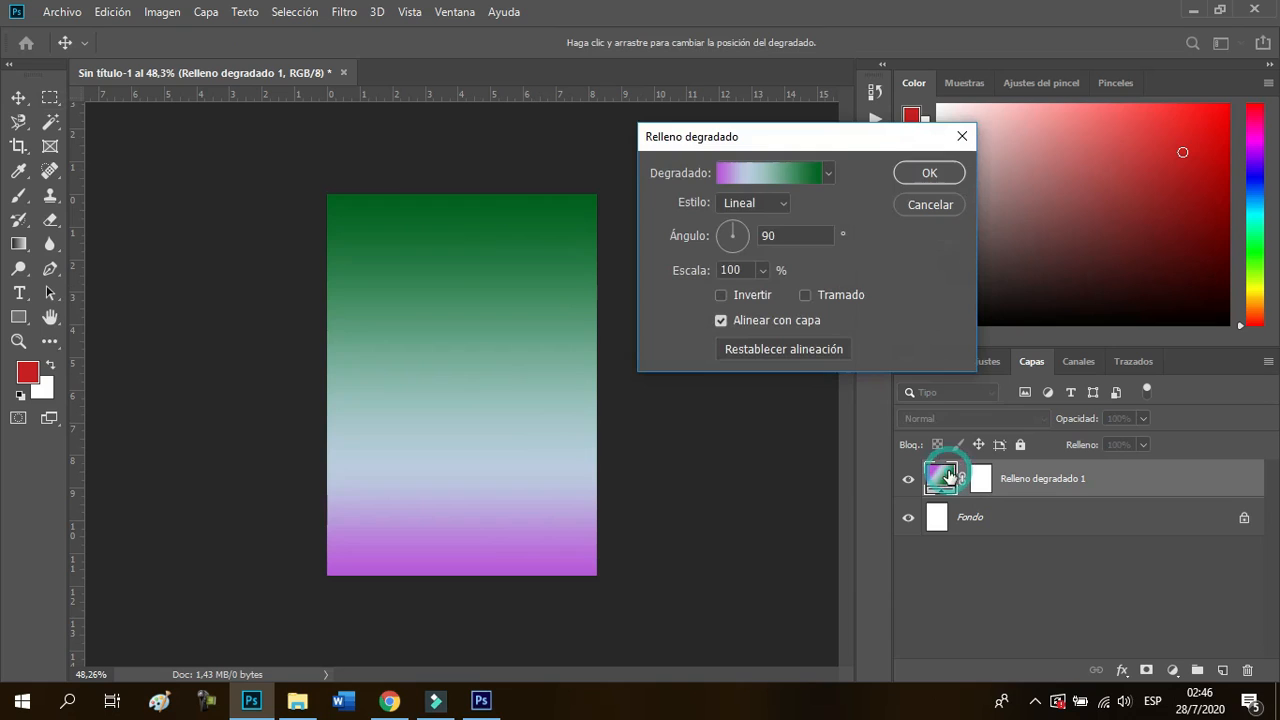
pyautogui.moveTo(731, 222); pyautogui.dragTo(726, 224)
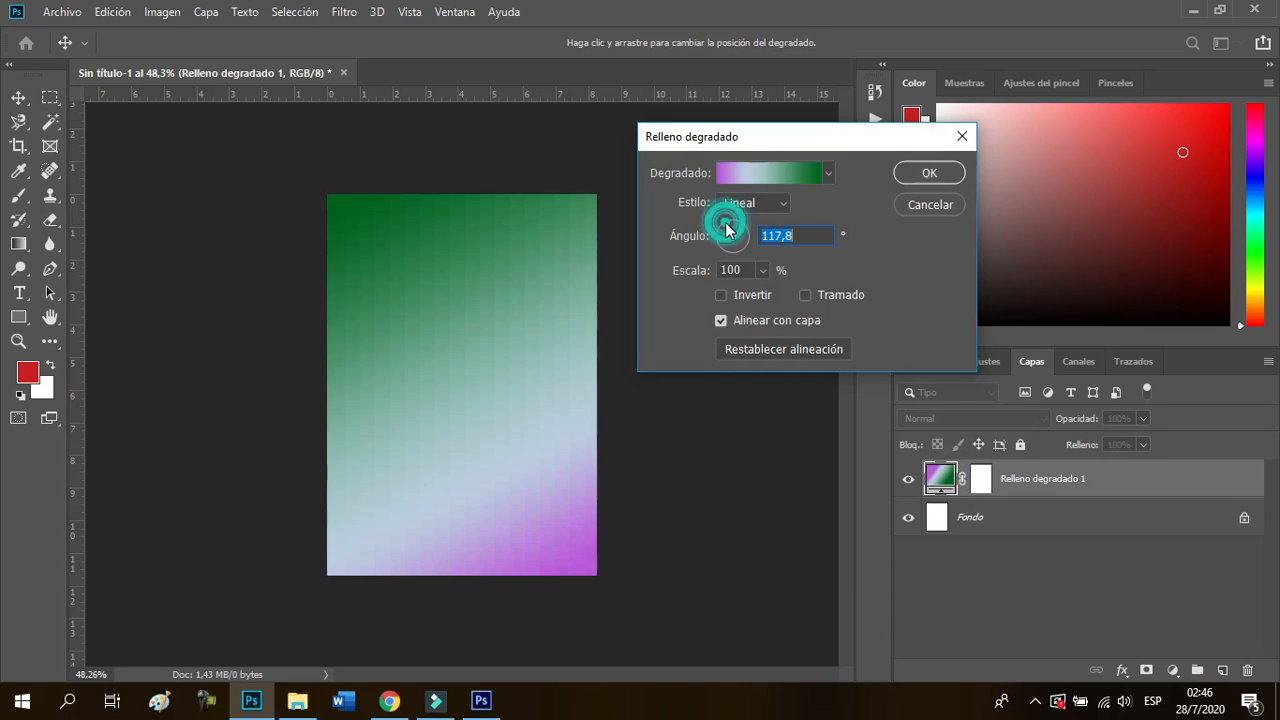
pyautogui.click(929, 173)
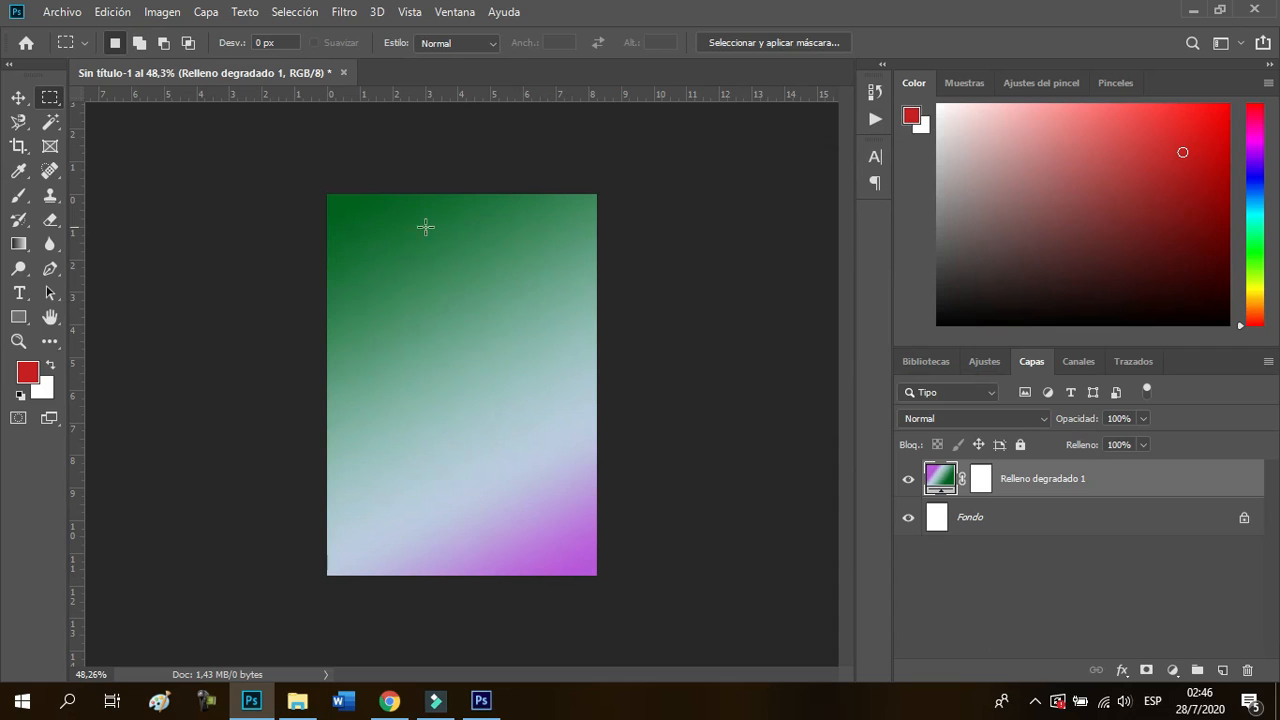
pyautogui.doubleClick(938, 478)
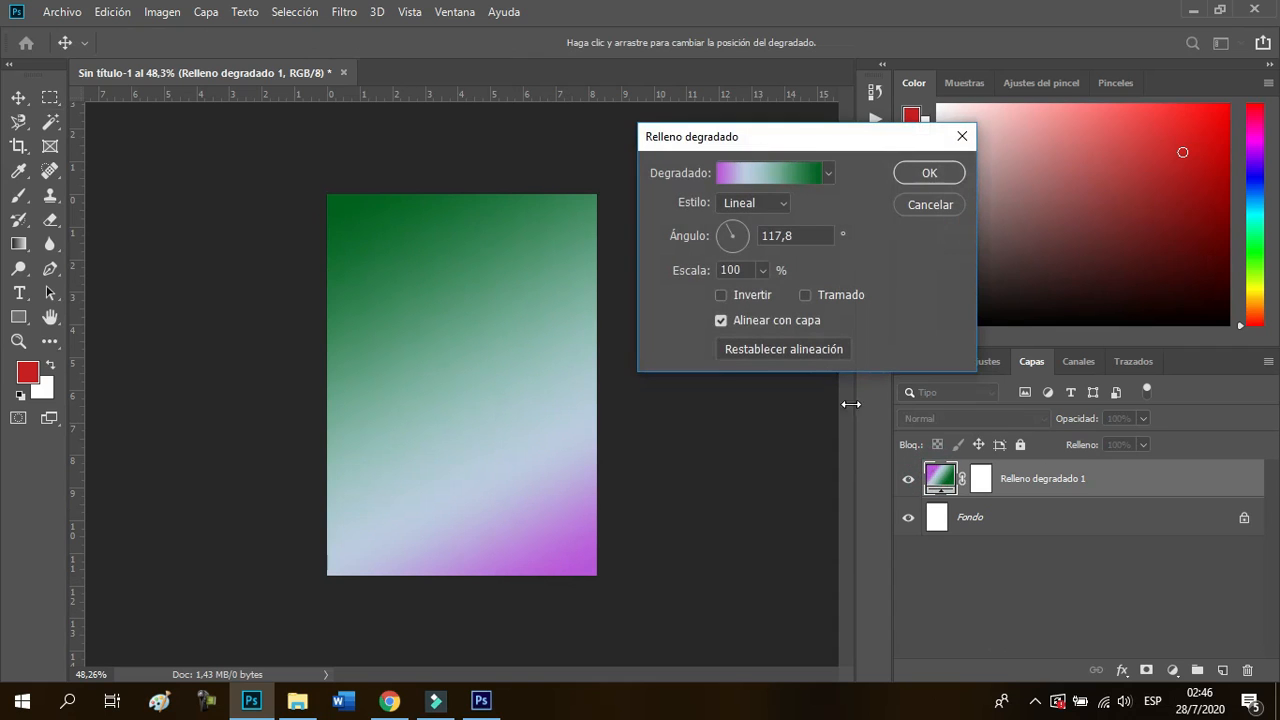
pyautogui.click(721, 295)
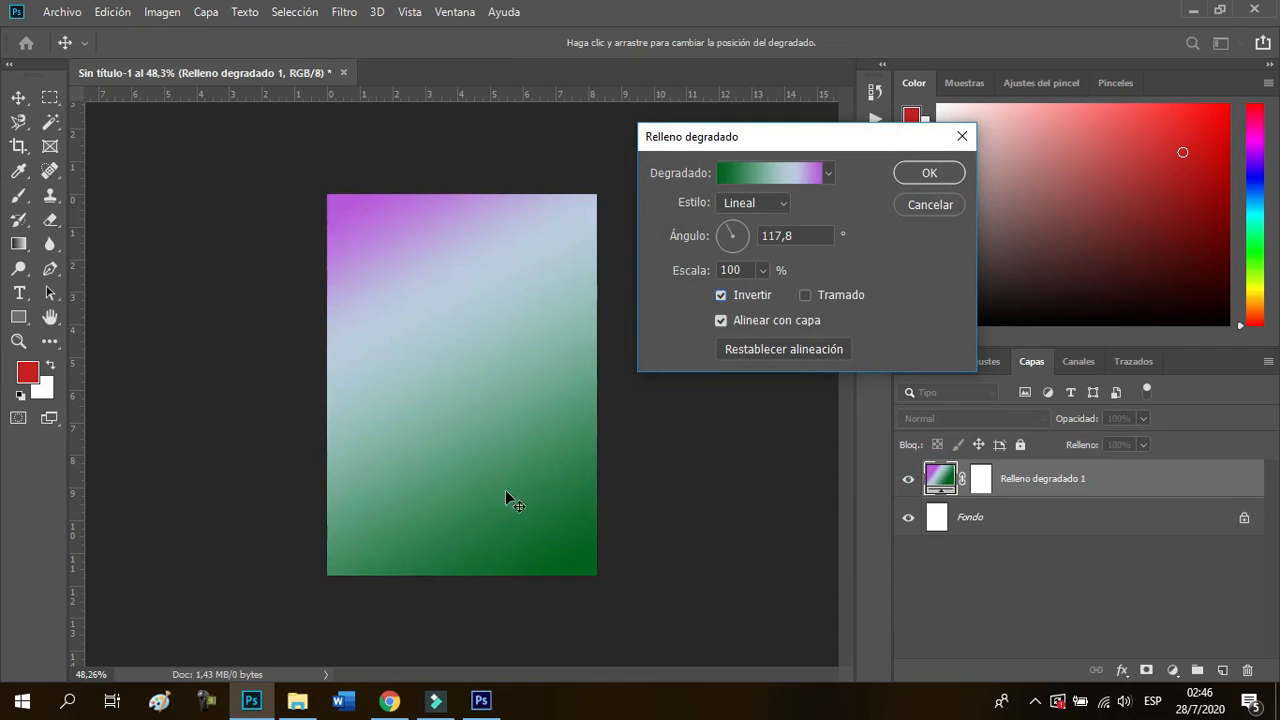
pyautogui.click(929, 174)
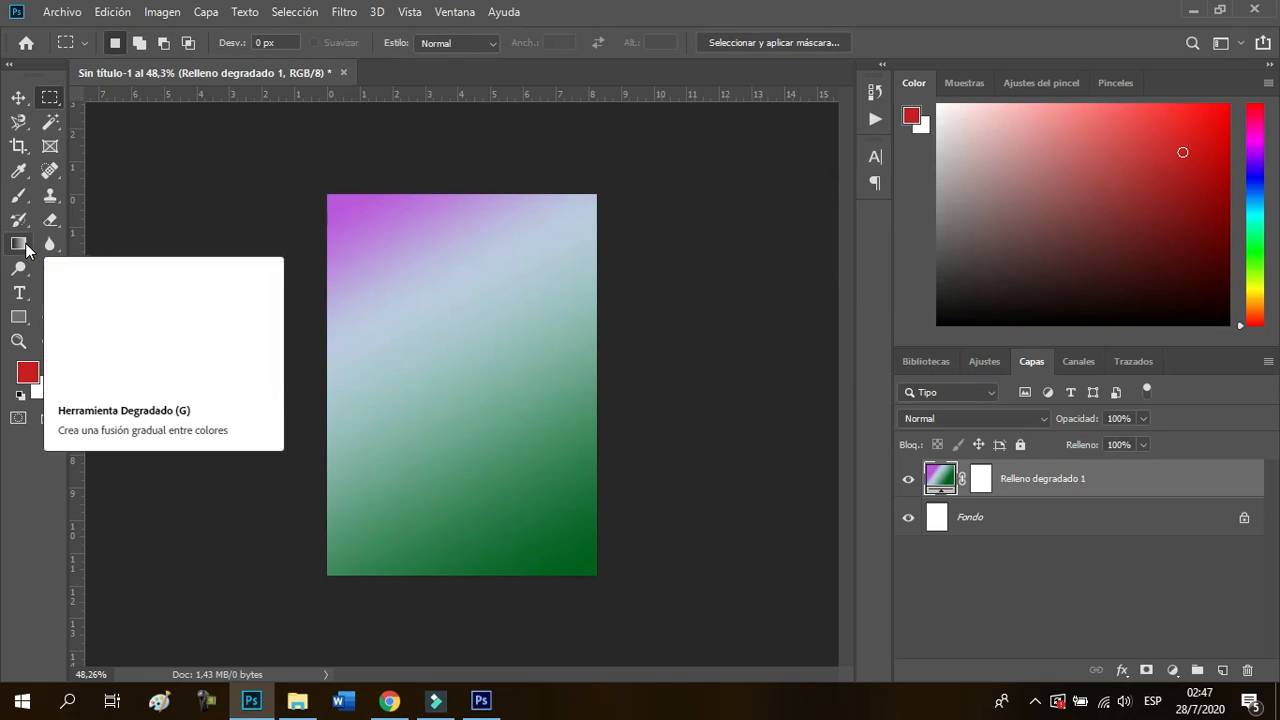
pyautogui.click(161, 11)
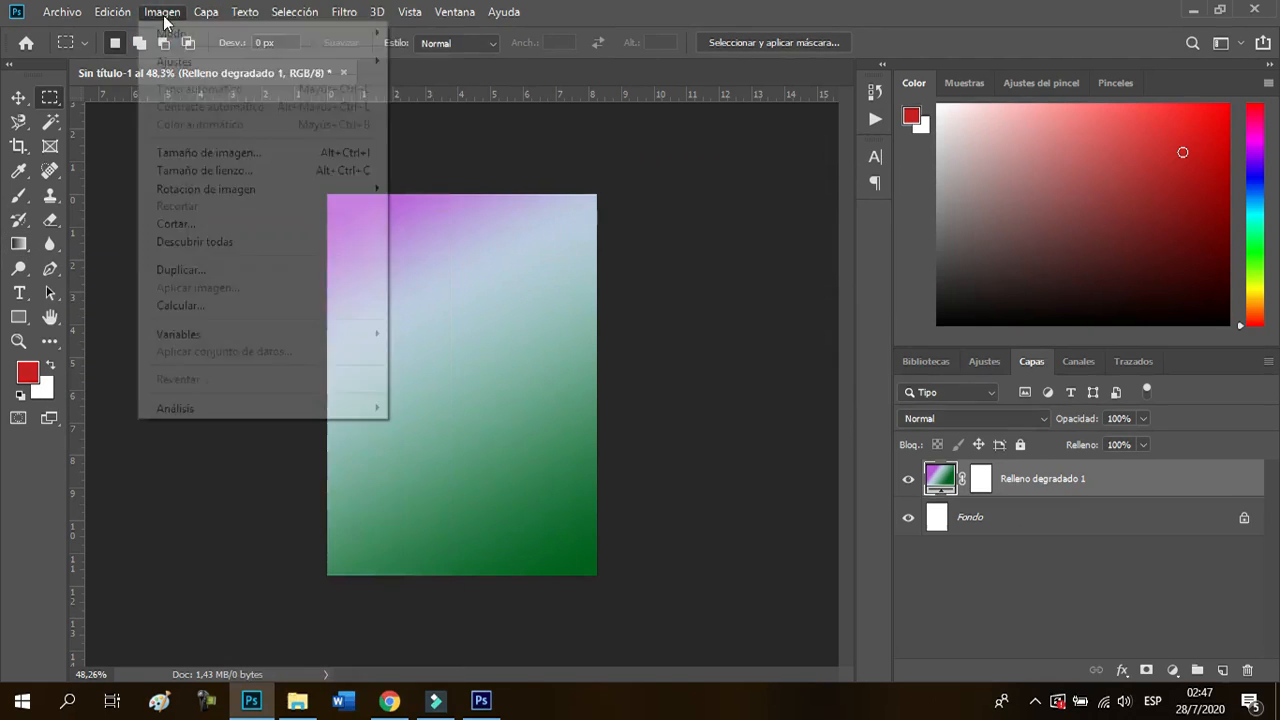
pyautogui.moveTo(165, 62)
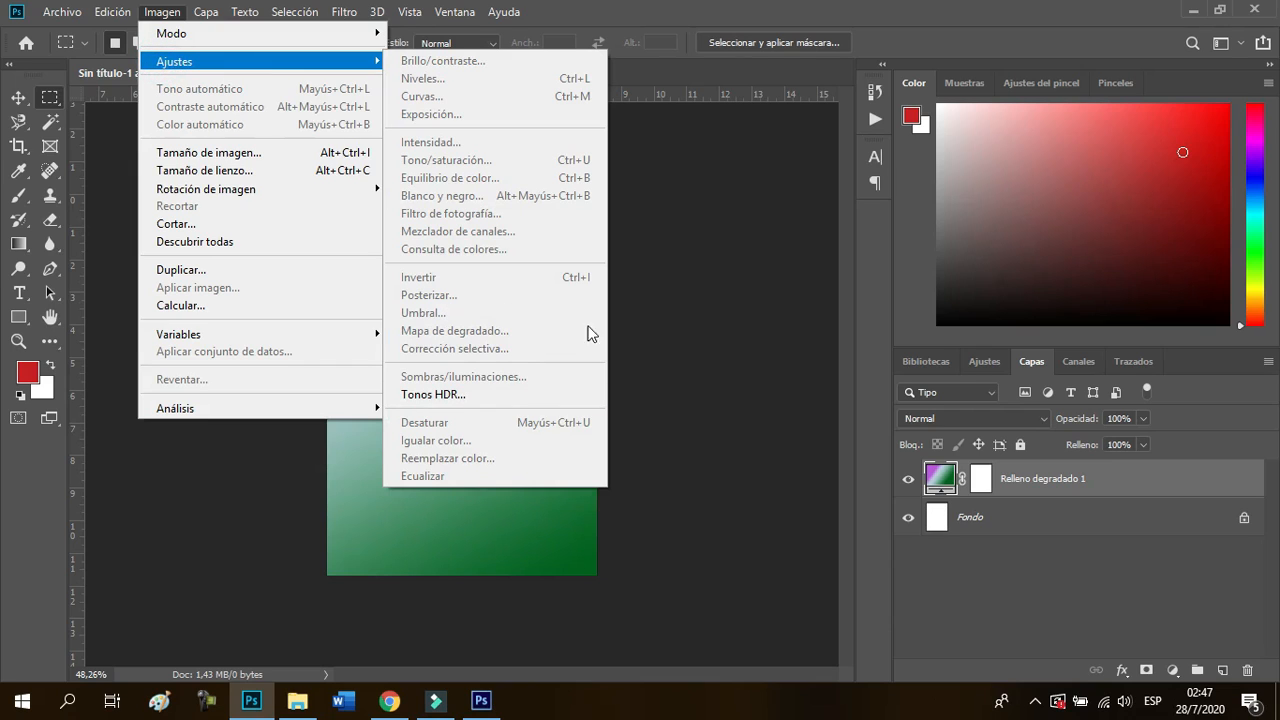
pyautogui.click(751, 356)
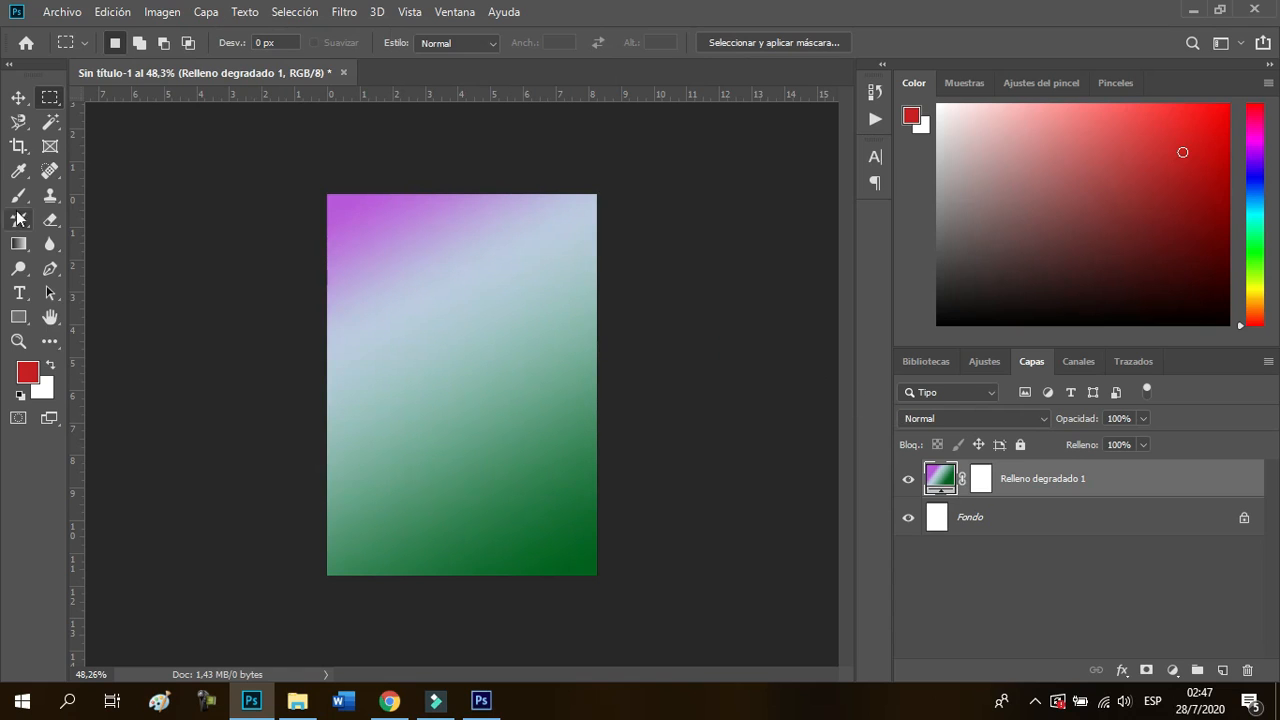
# Change the gradient fill layer to the Violeta, naranja preset
pyautogui.doubleClick(941, 481)
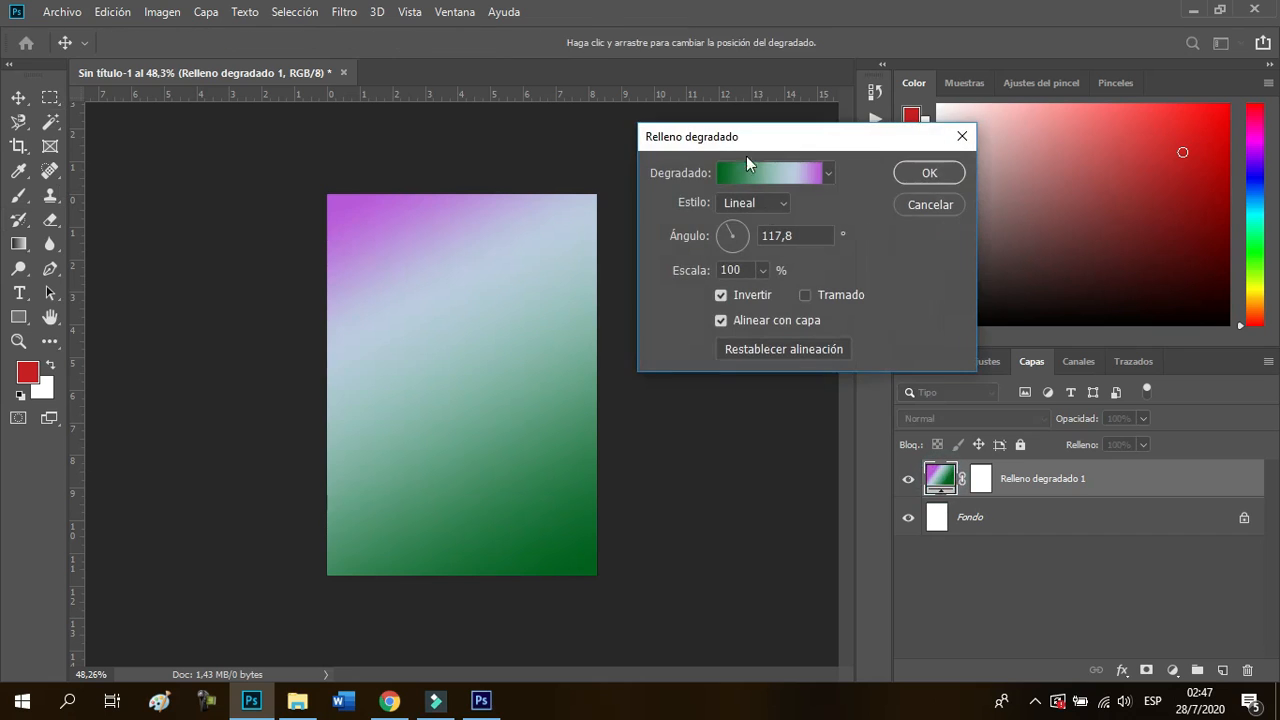
pyautogui.click(750, 175)
pyautogui.click(987, 97)
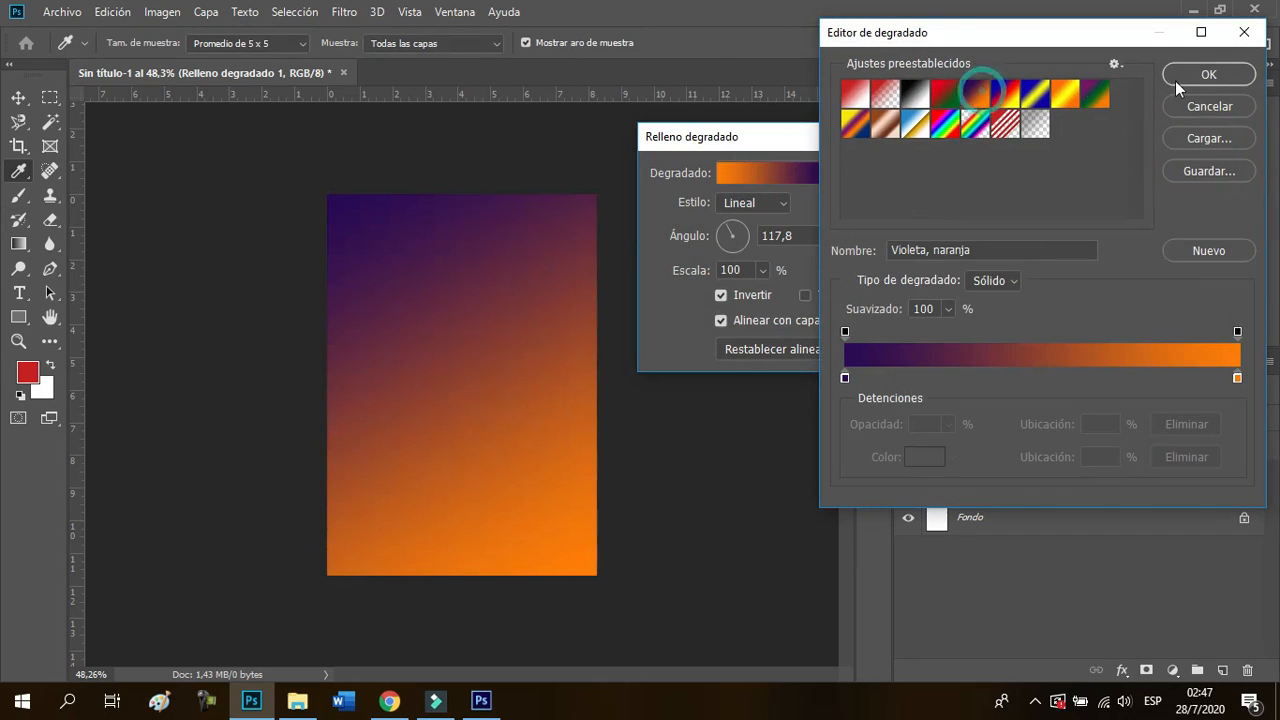
pyautogui.click(1206, 76)
pyautogui.click(927, 174)
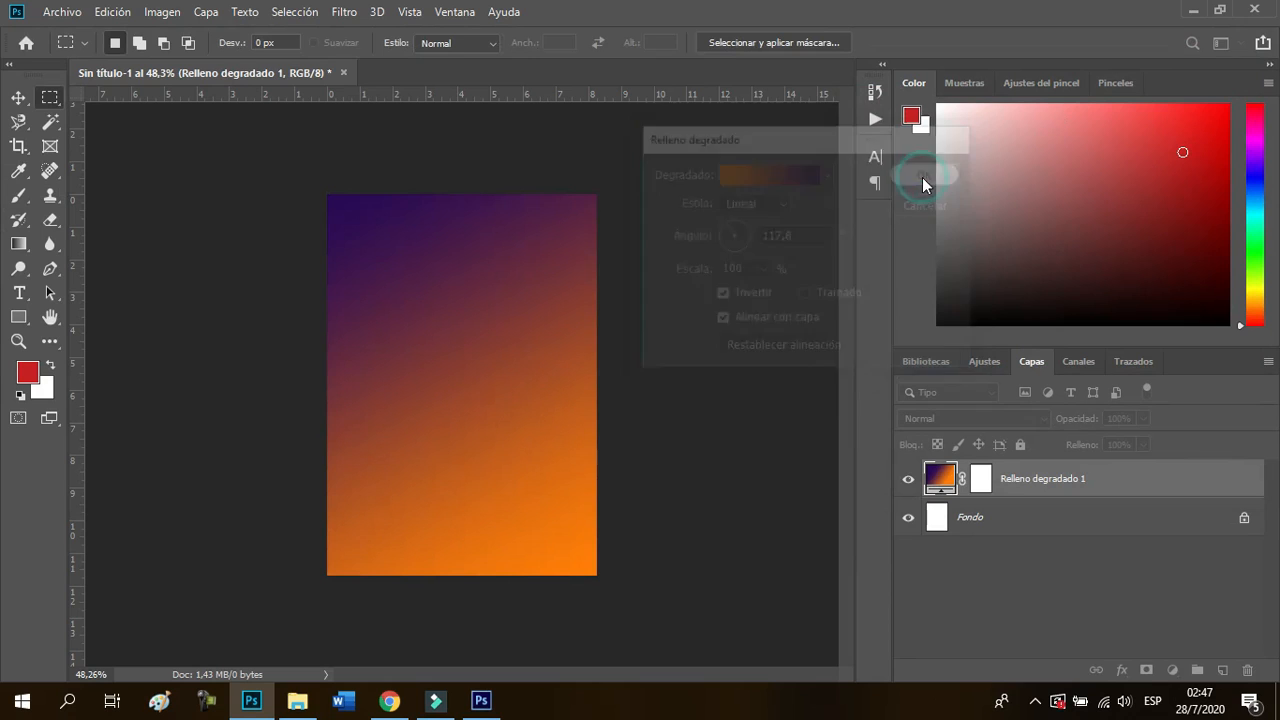
# Draw a circle shape about 443 px in diameter on the upper half of the page with the Ellipse tool
pyautogui.click(22, 324)
pyautogui.click(91, 349)
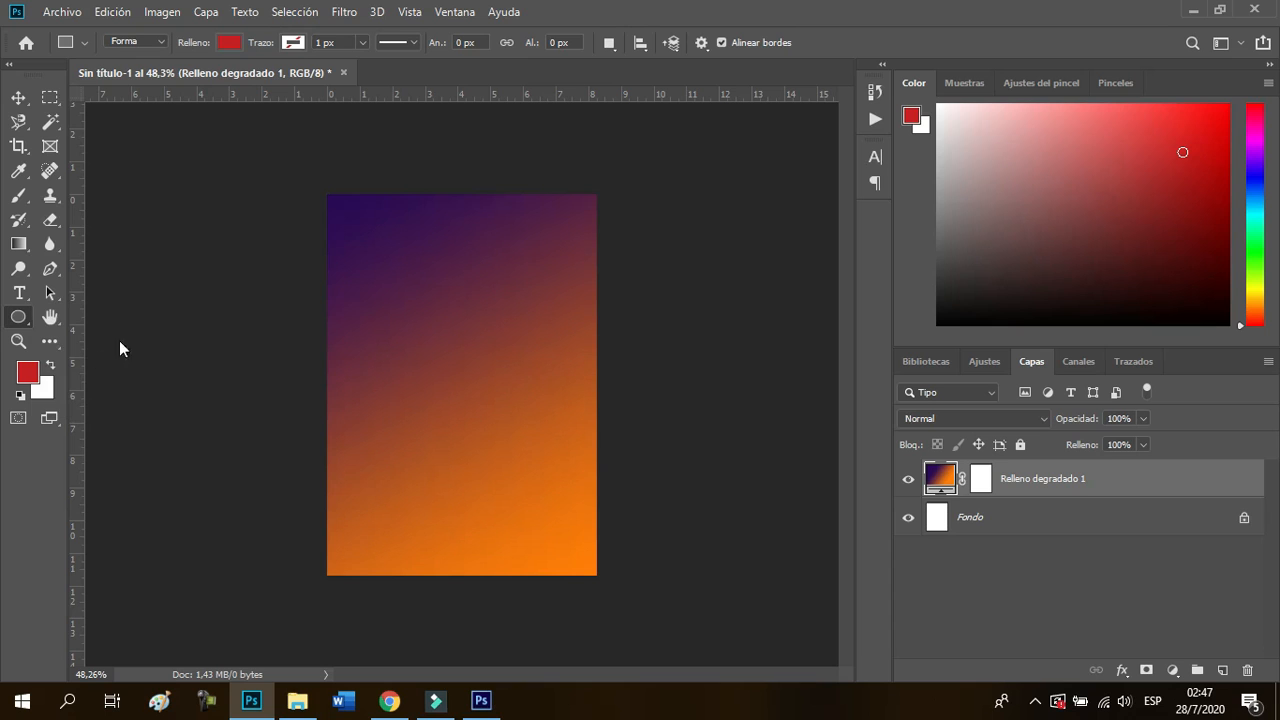
pyautogui.moveTo(346, 229); pyautogui.dragTo(567, 423)
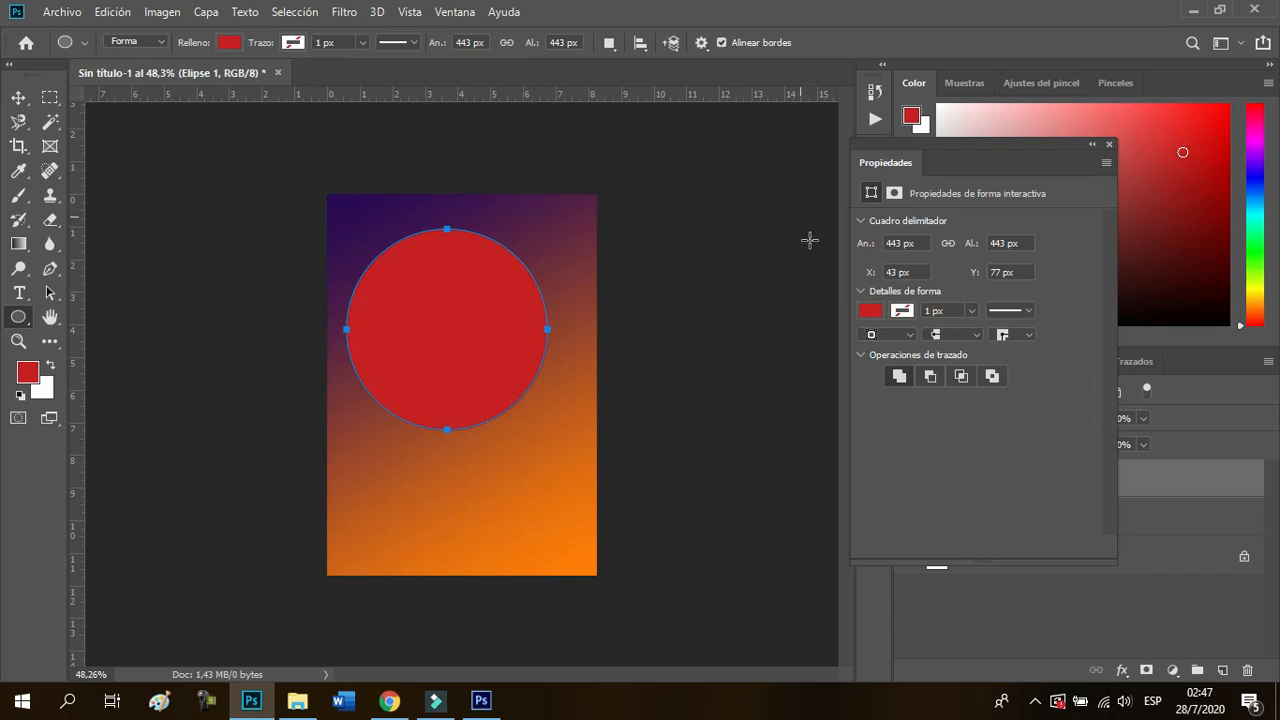
# Fill the circle shape with light blue 93a9d5, view its stroke line options, and close its properties
pyautogui.click(870, 311)
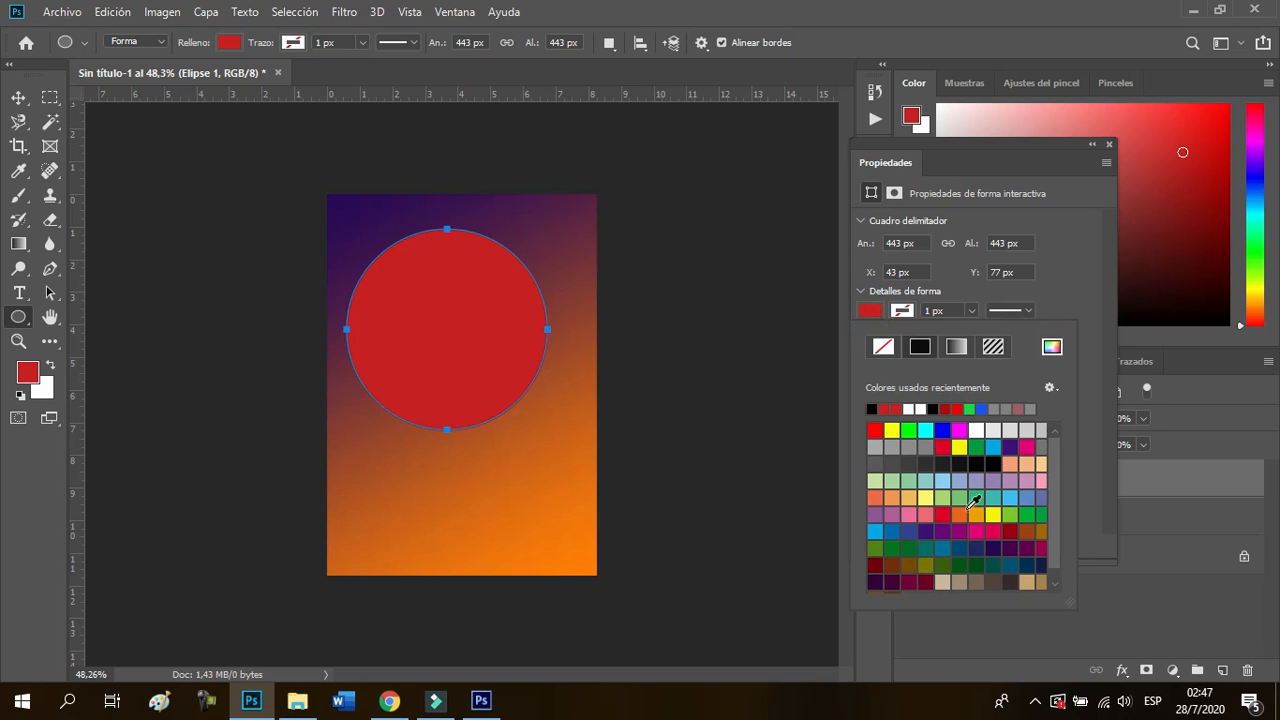
pyautogui.click(960, 480)
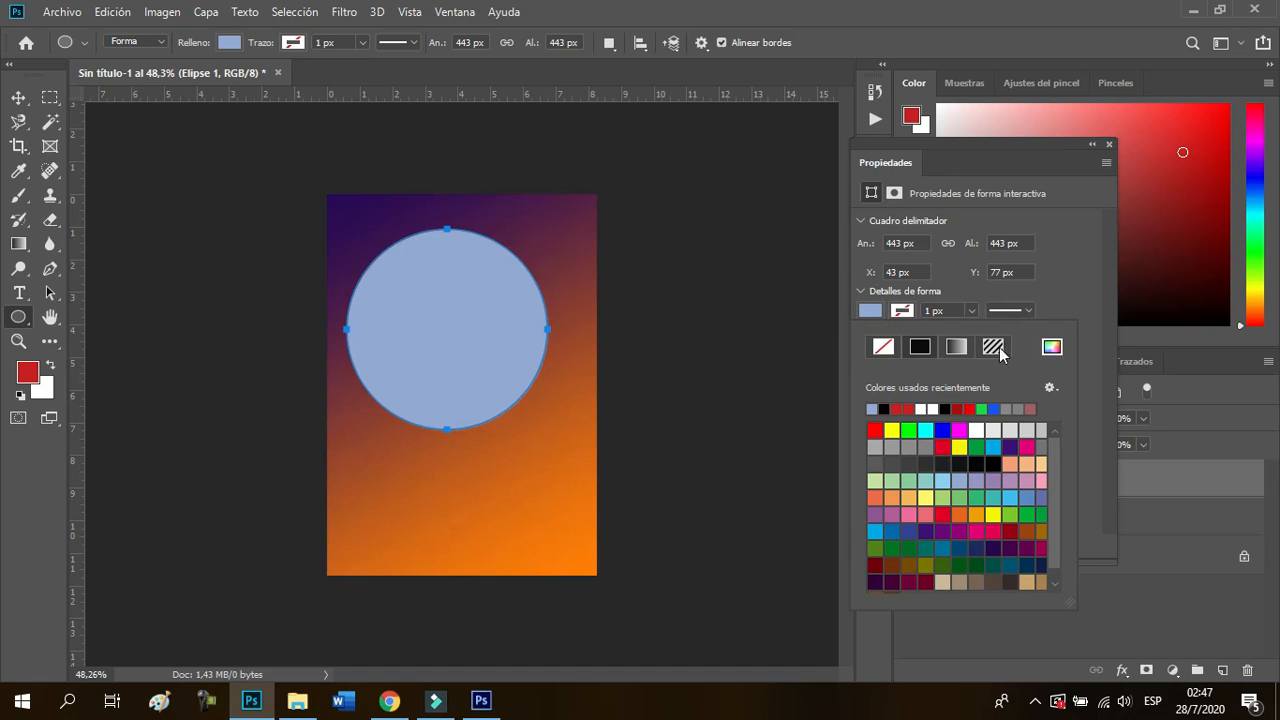
pyautogui.click(1050, 347)
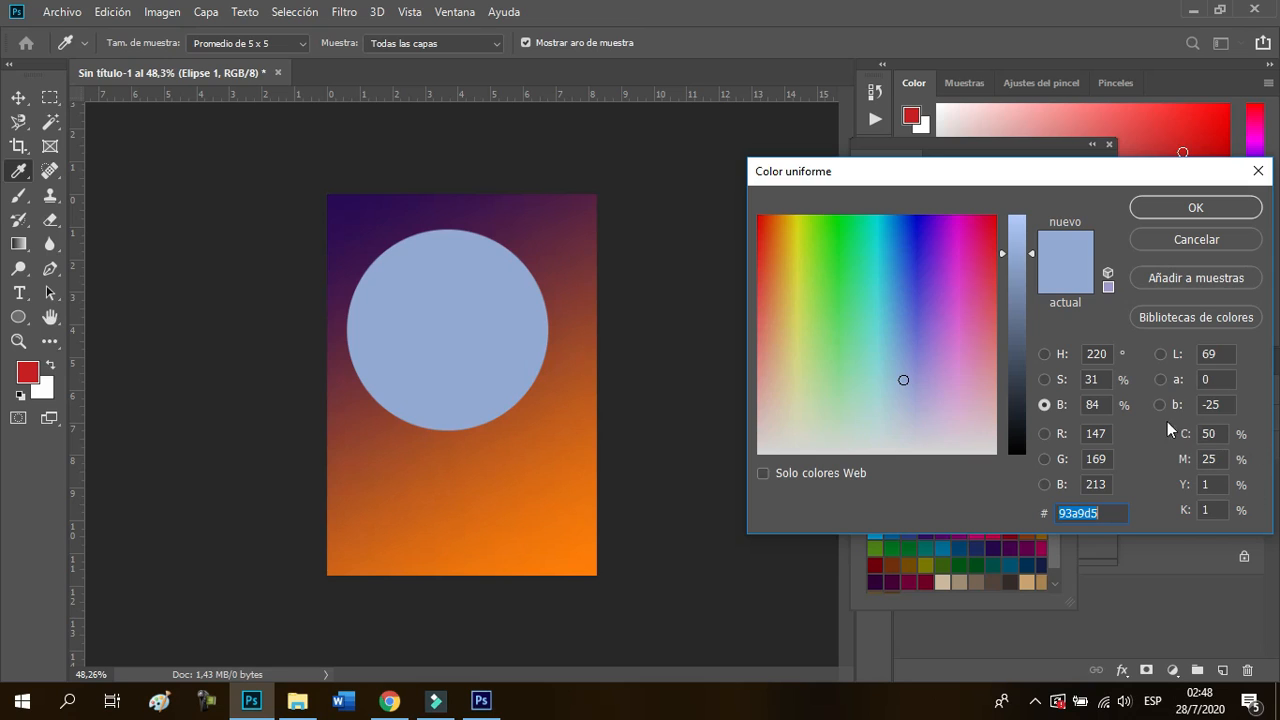
pyautogui.click(1183, 208)
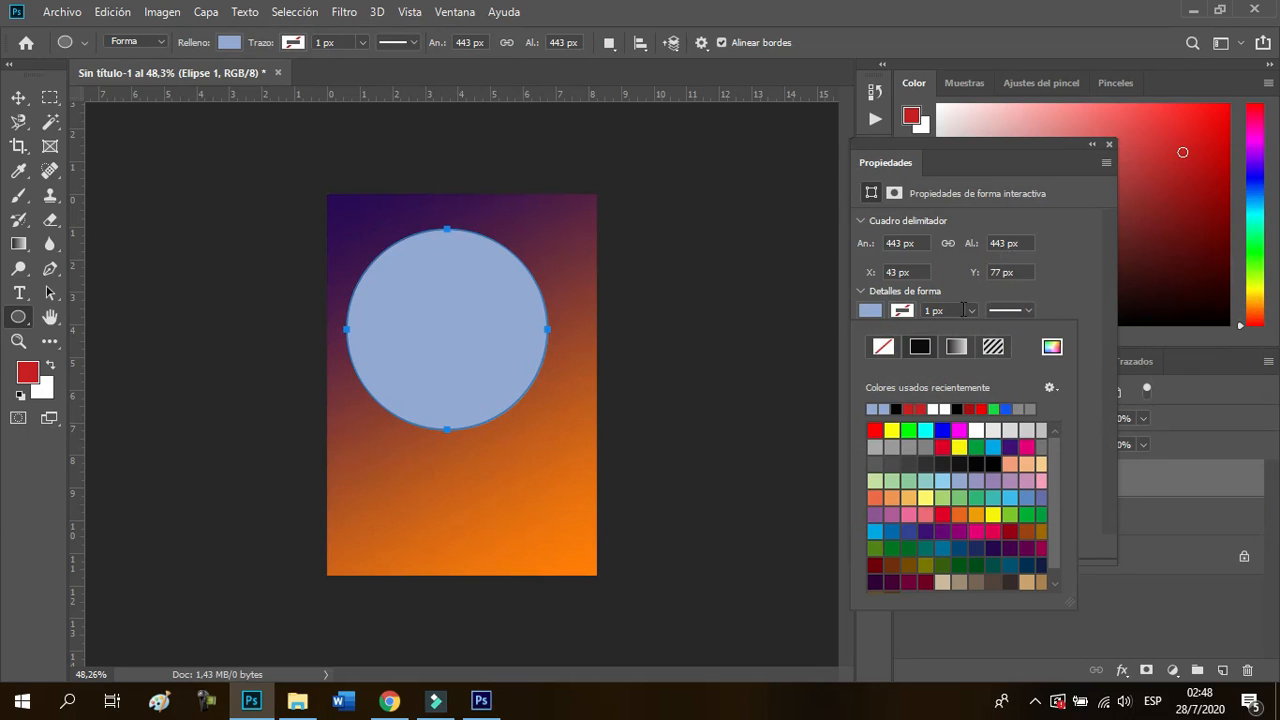
pyautogui.click(1027, 311)
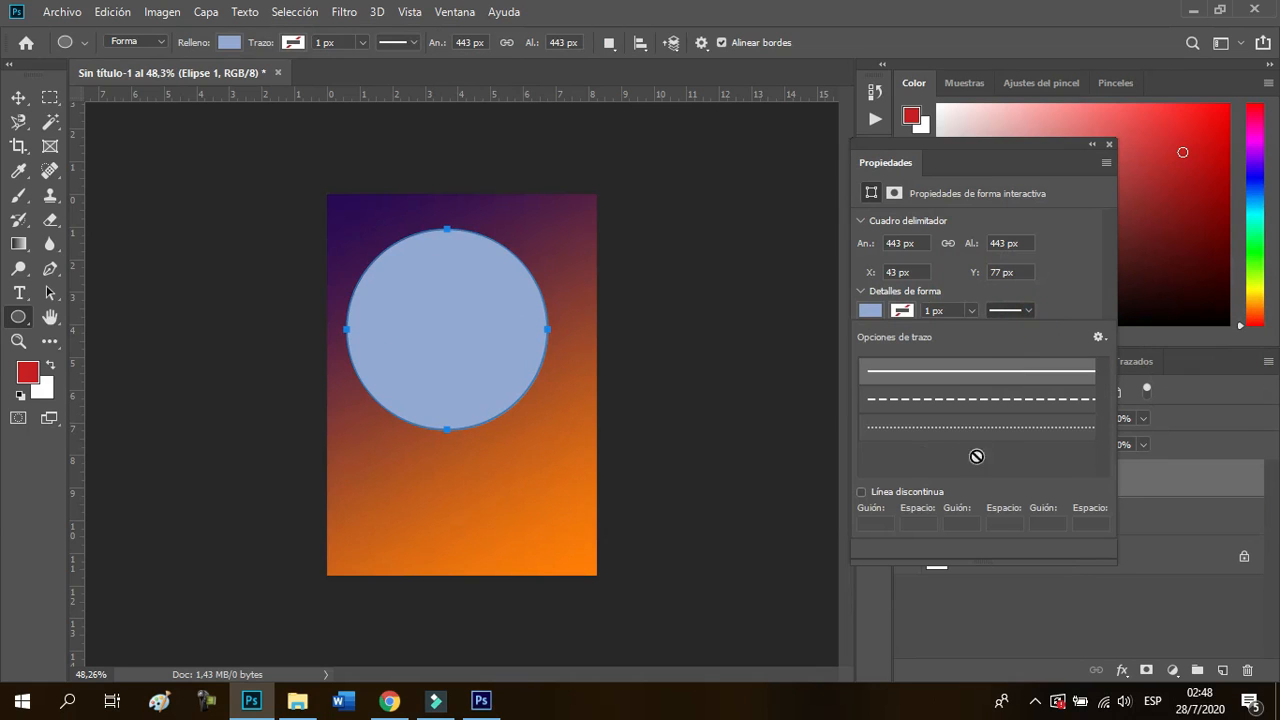
pyautogui.click(1073, 268)
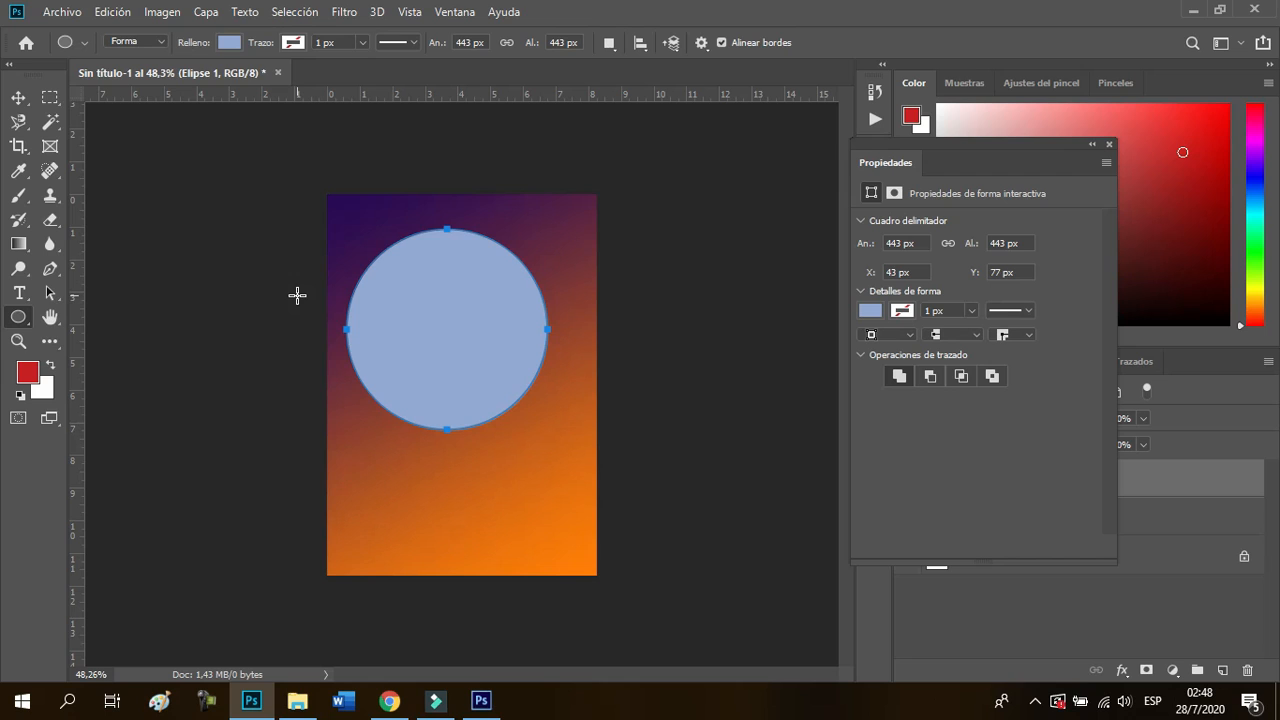
pyautogui.click(1110, 145)
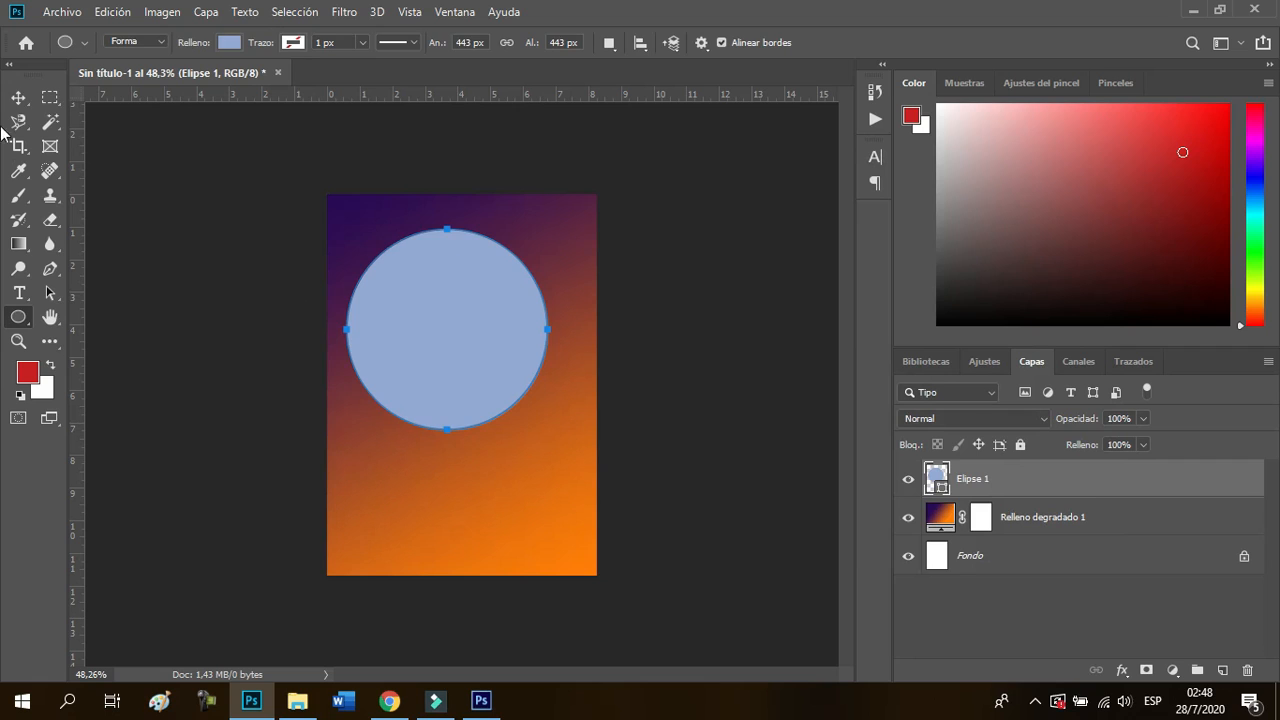
# Move the circle over the page's upper-left corner and set its layer's blend mode to Dividir
pyautogui.click(18, 97)
pyautogui.moveTo(446, 337); pyautogui.dragTo(378, 280)
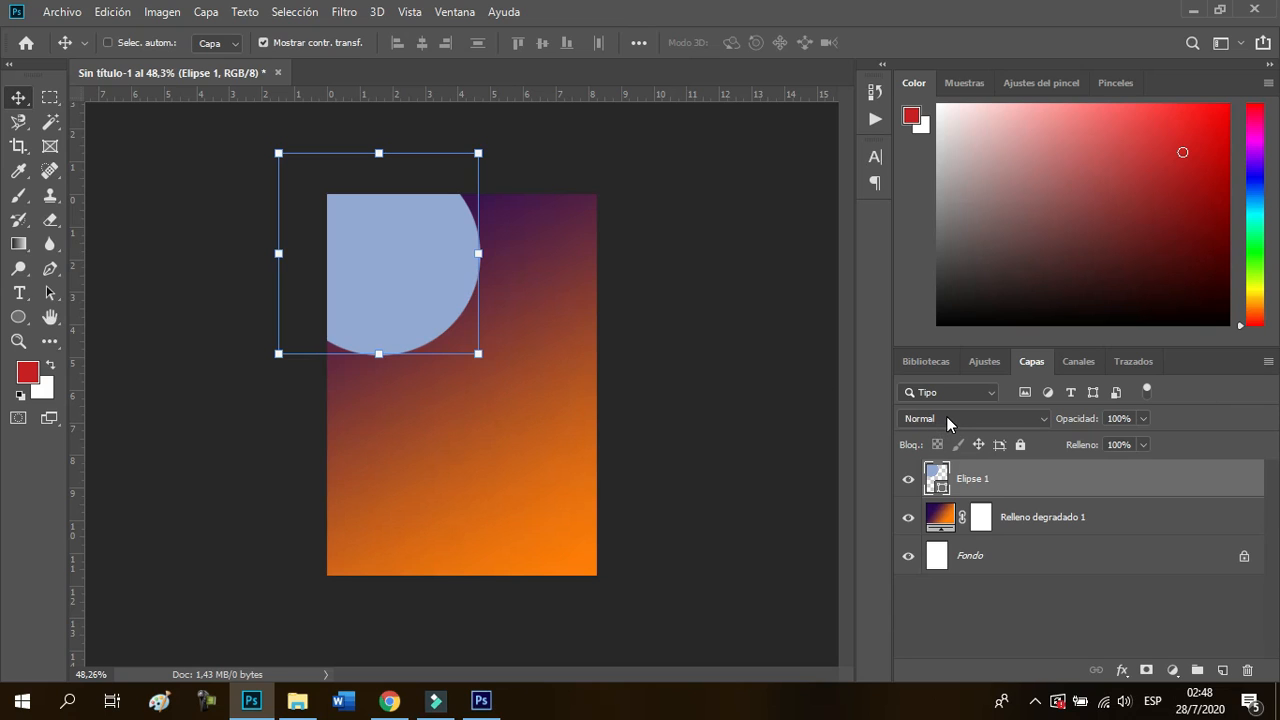
pyautogui.click(1022, 476)
pyautogui.click(979, 424)
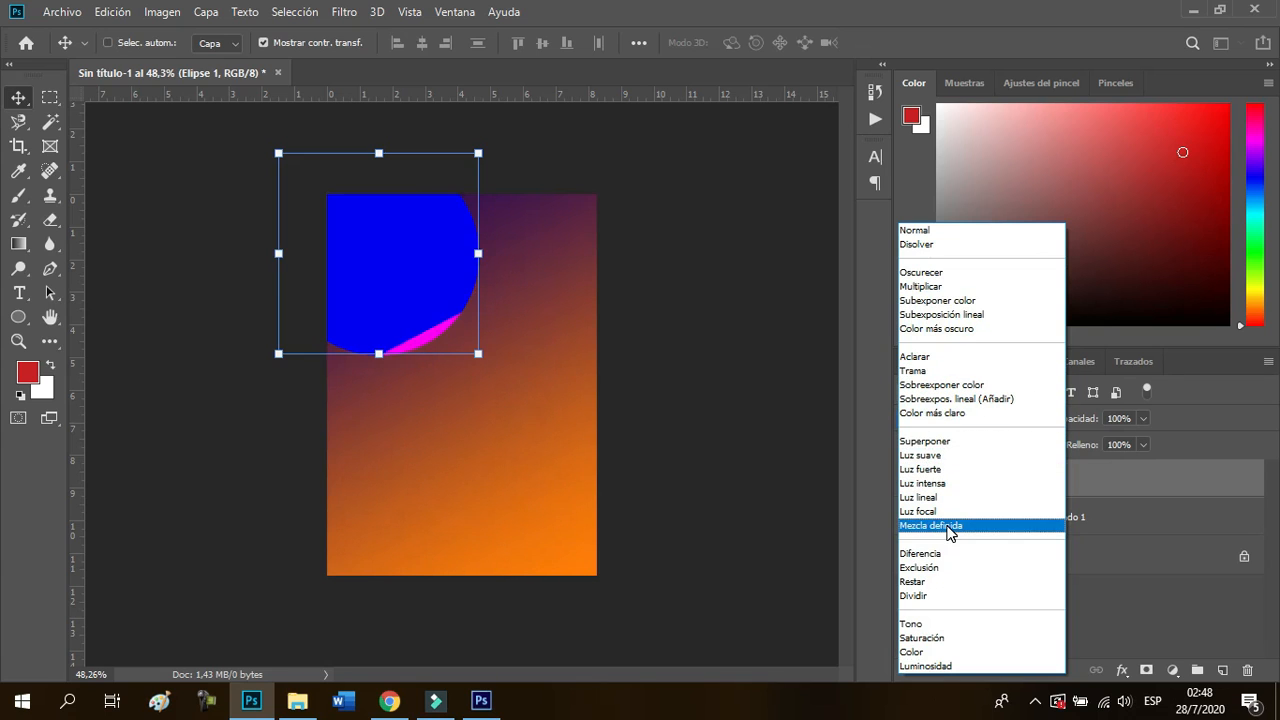
pyautogui.click(940, 597)
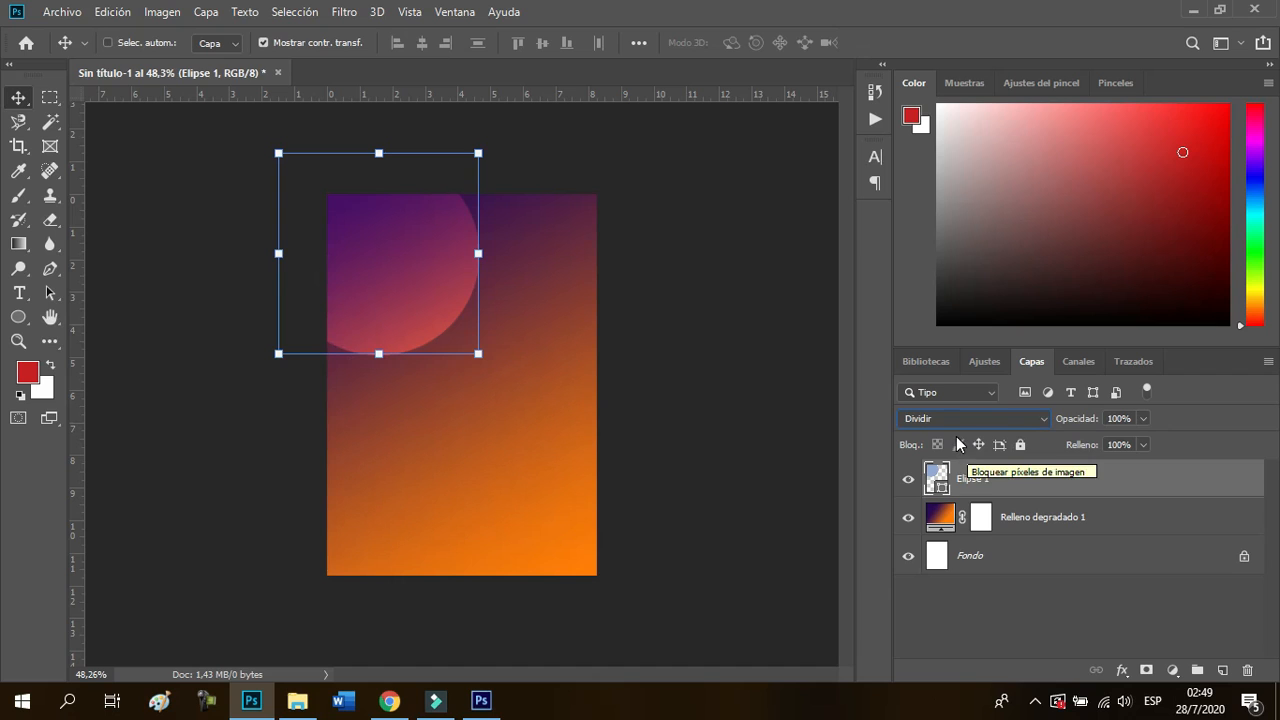
pyautogui.moveTo(1050, 489); pyautogui.dragTo(1227, 672)
pyautogui.hotkey('ctrl', 'z')
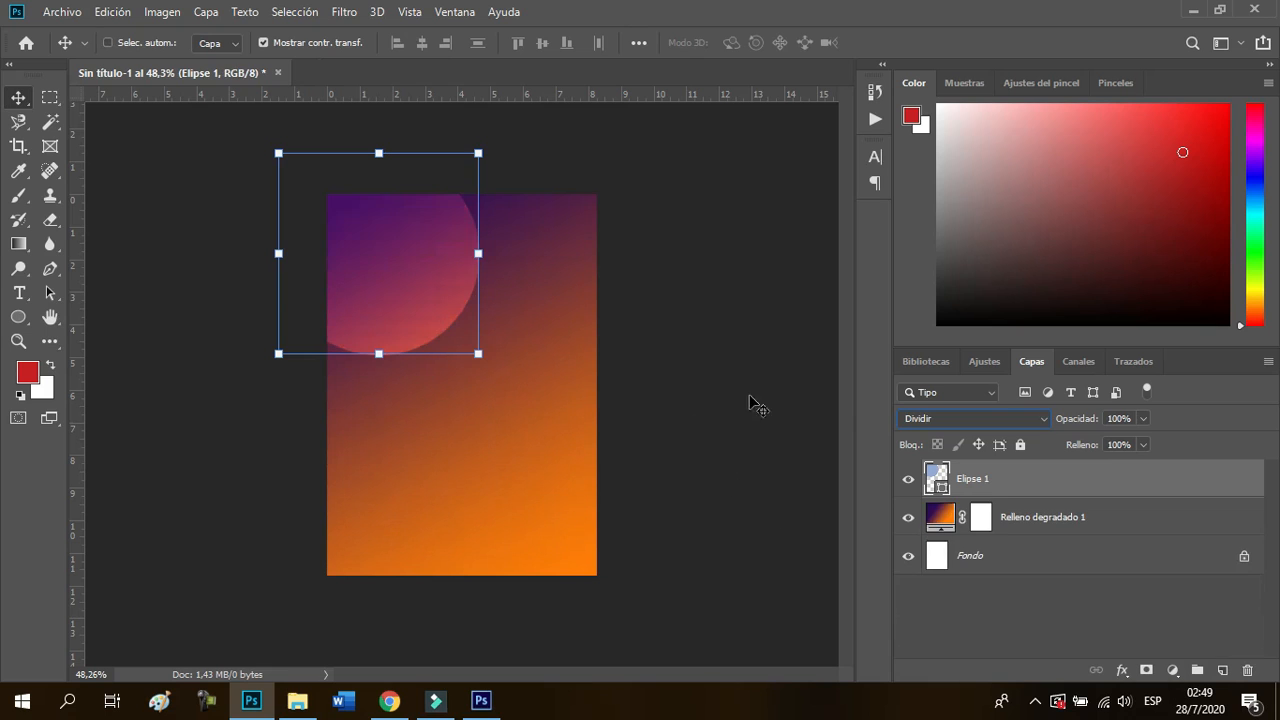
pyautogui.rightClick(1068, 484)
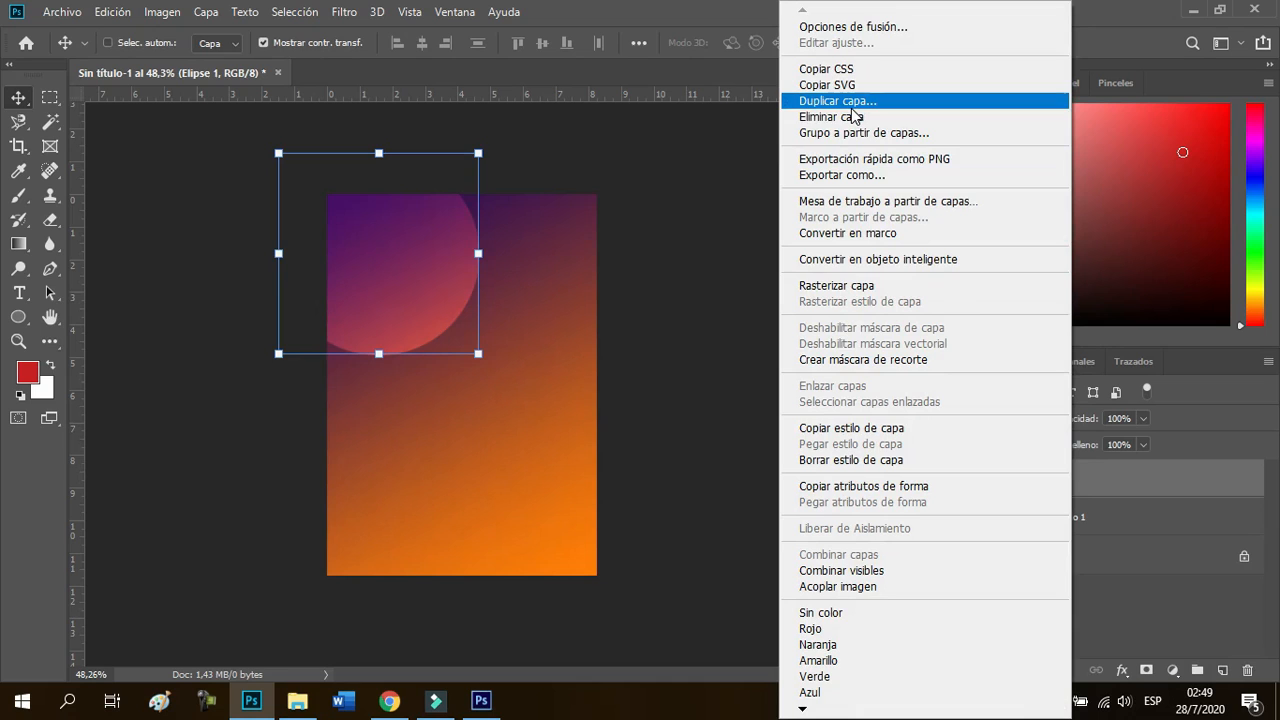
pyautogui.click(1220, 621)
# Duplicate the Elipse 1 layer and enlarge the copy to 130,47%, placed across the page's right edge
pyautogui.hotkey('ctrl', 'j')
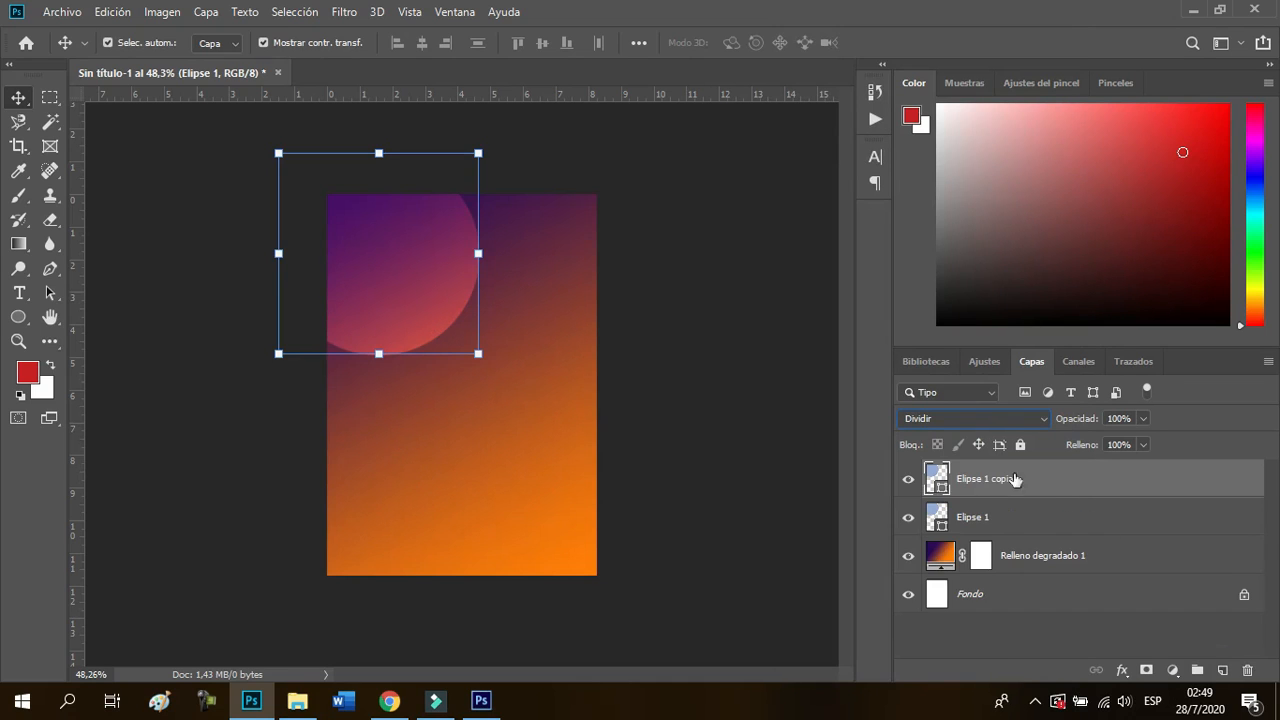
pyautogui.moveTo(363, 283); pyautogui.dragTo(514, 408)
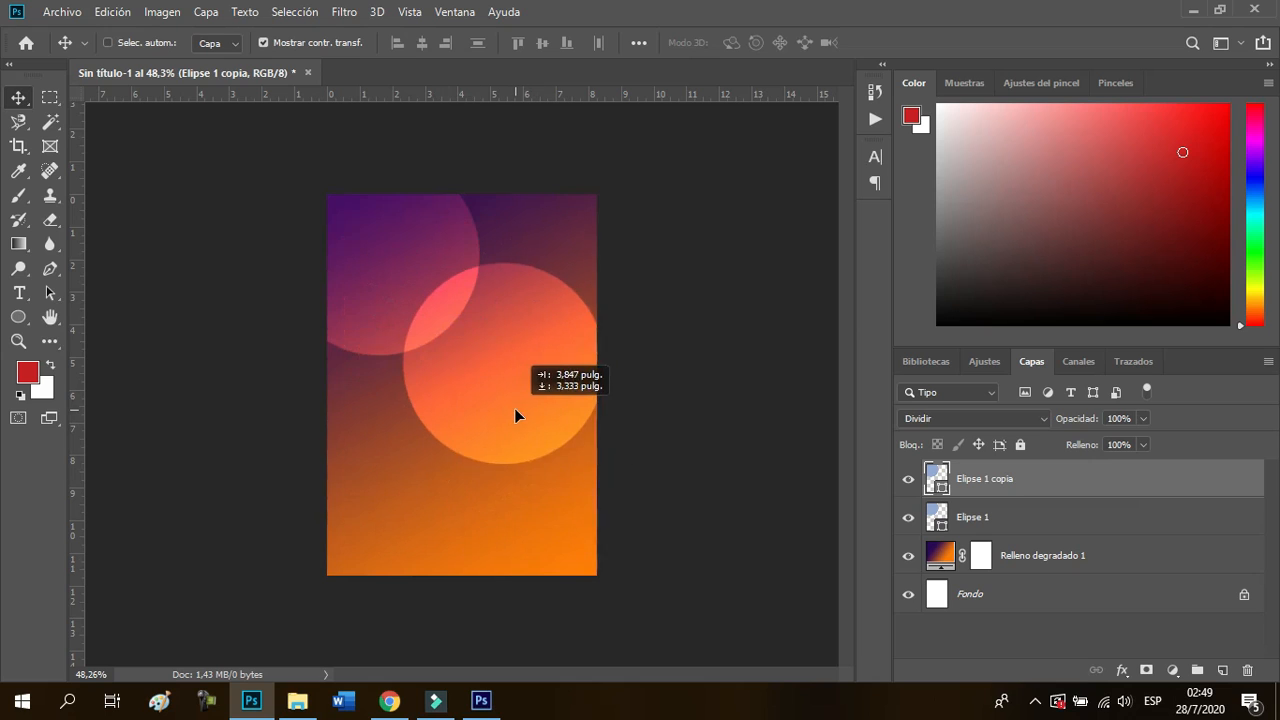
pyautogui.moveTo(604, 261); pyautogui.dragTo(652, 219)
pyautogui.hotkey('ctrl', 'z')
pyautogui.moveTo(604, 261); pyautogui.dragTo(661, 203)
pyautogui.moveTo(574, 308); pyautogui.dragTo(558, 360)
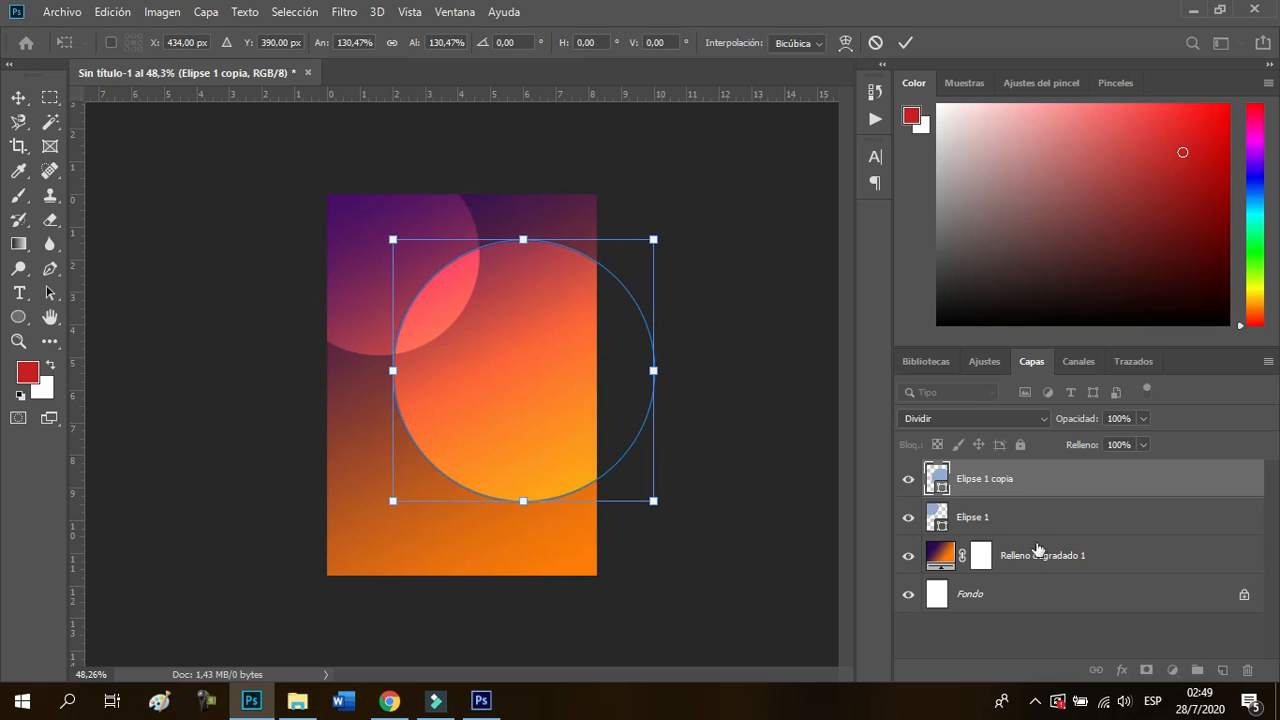
pyautogui.press('Return')
# Duplicate the Elipse 1 layer, bring the copy to the top of the stack, and move it over the page's lower-left corner
pyautogui.click(1000, 522)
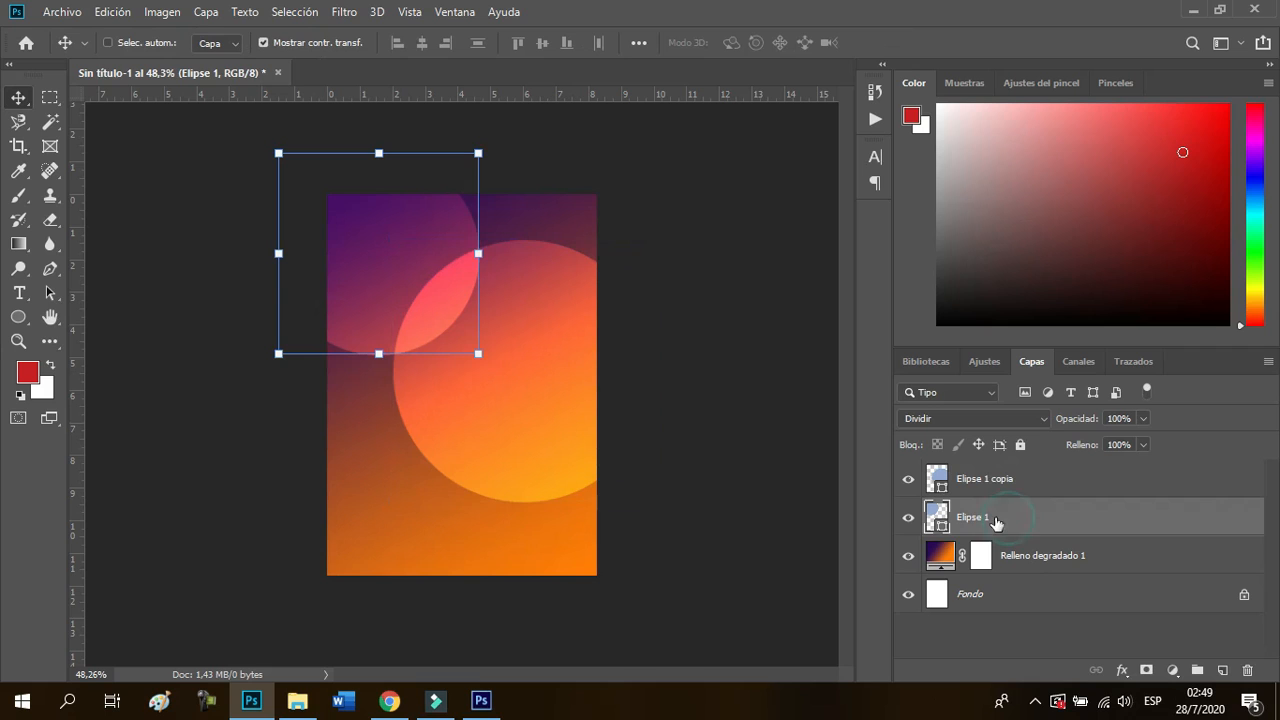
pyautogui.press('ctrl')
pyautogui.hotkey('ctrl', 'j')
pyautogui.moveTo(983, 522); pyautogui.dragTo(999, 470)
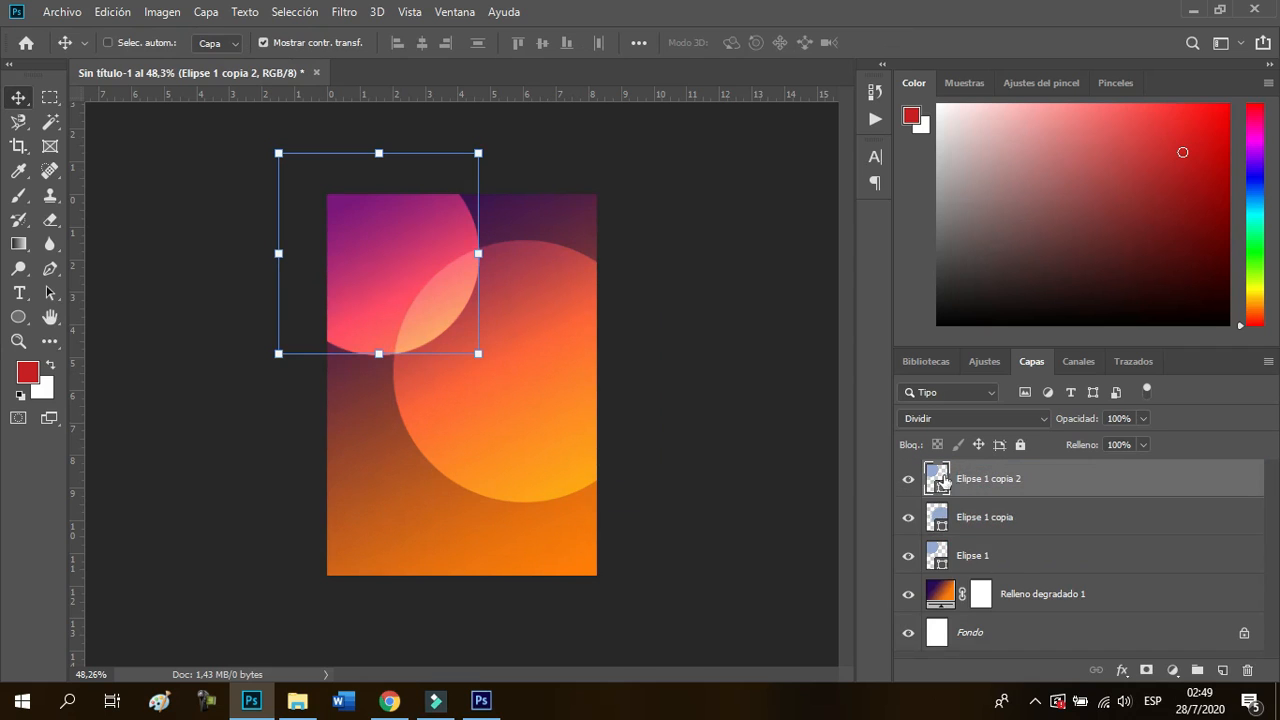
pyautogui.moveTo(409, 306); pyautogui.dragTo(415, 541)
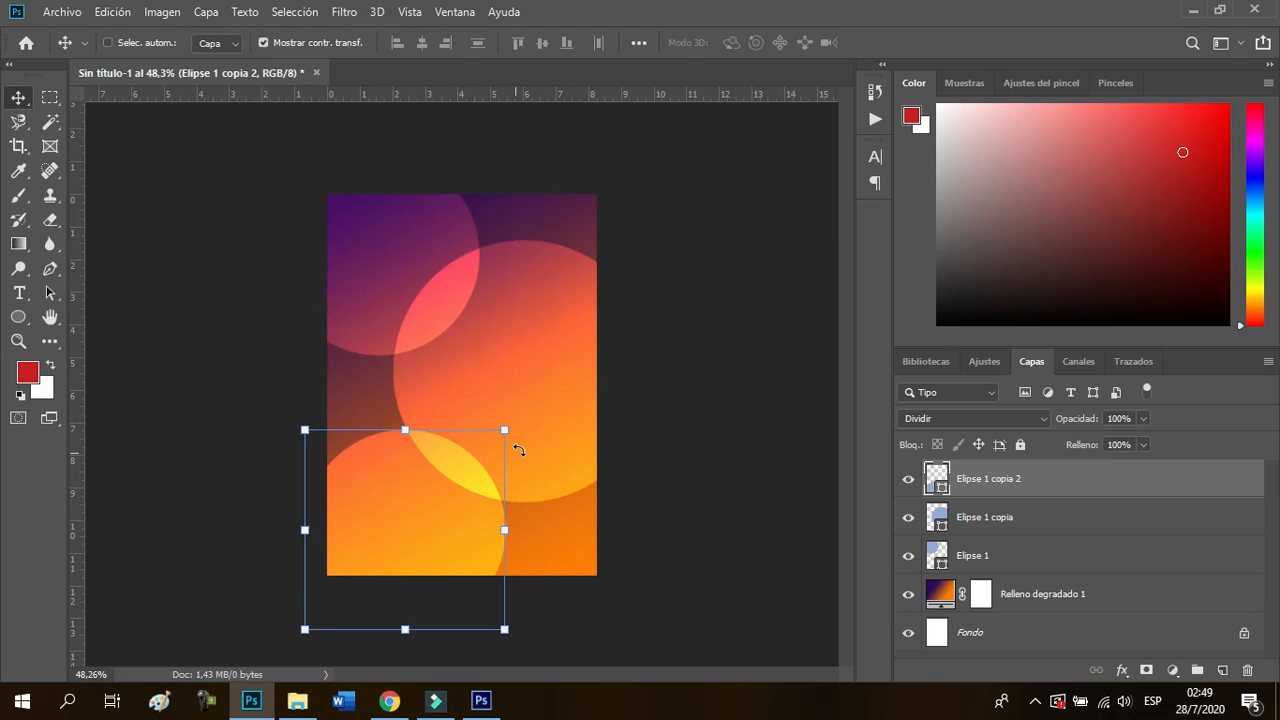
# Switch to the Rectangular Marquee tool, view only the Relleno degradado 1 layer, and show all layers again
pyautogui.click(49, 96)
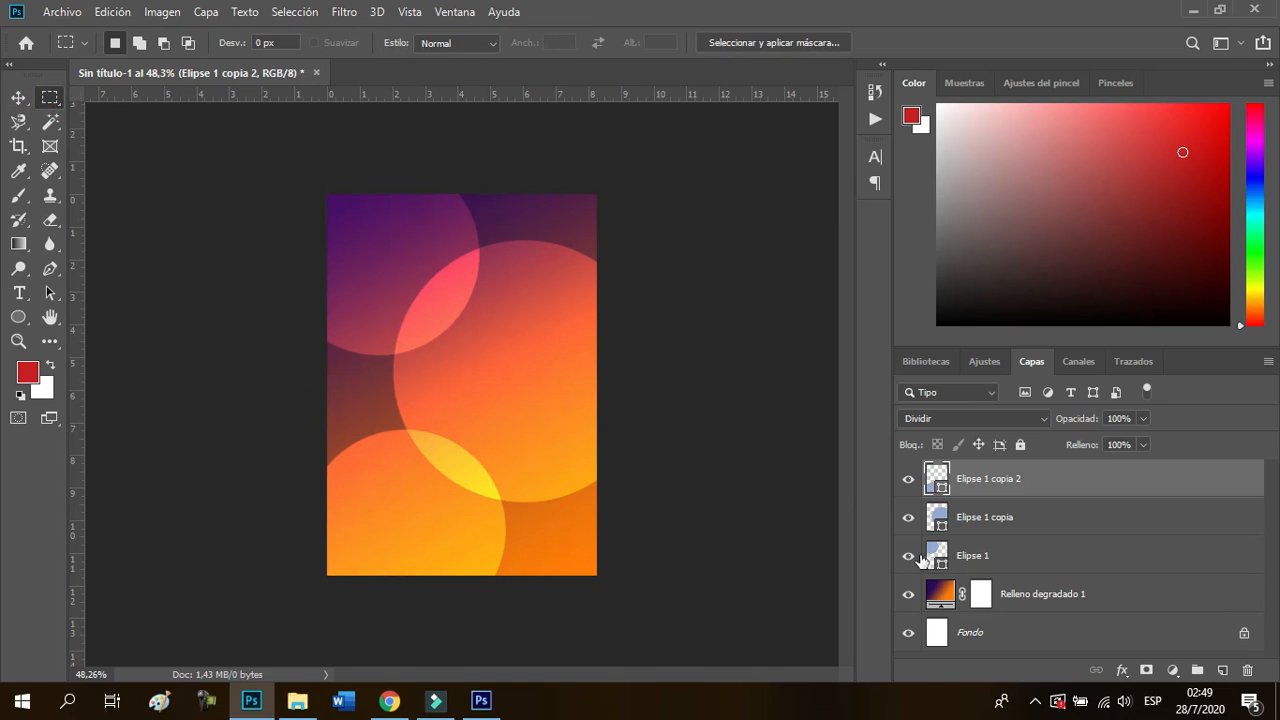
pyautogui.keyDown('alt'); pyautogui.click(907, 594); pyautogui.keyUp('alt')
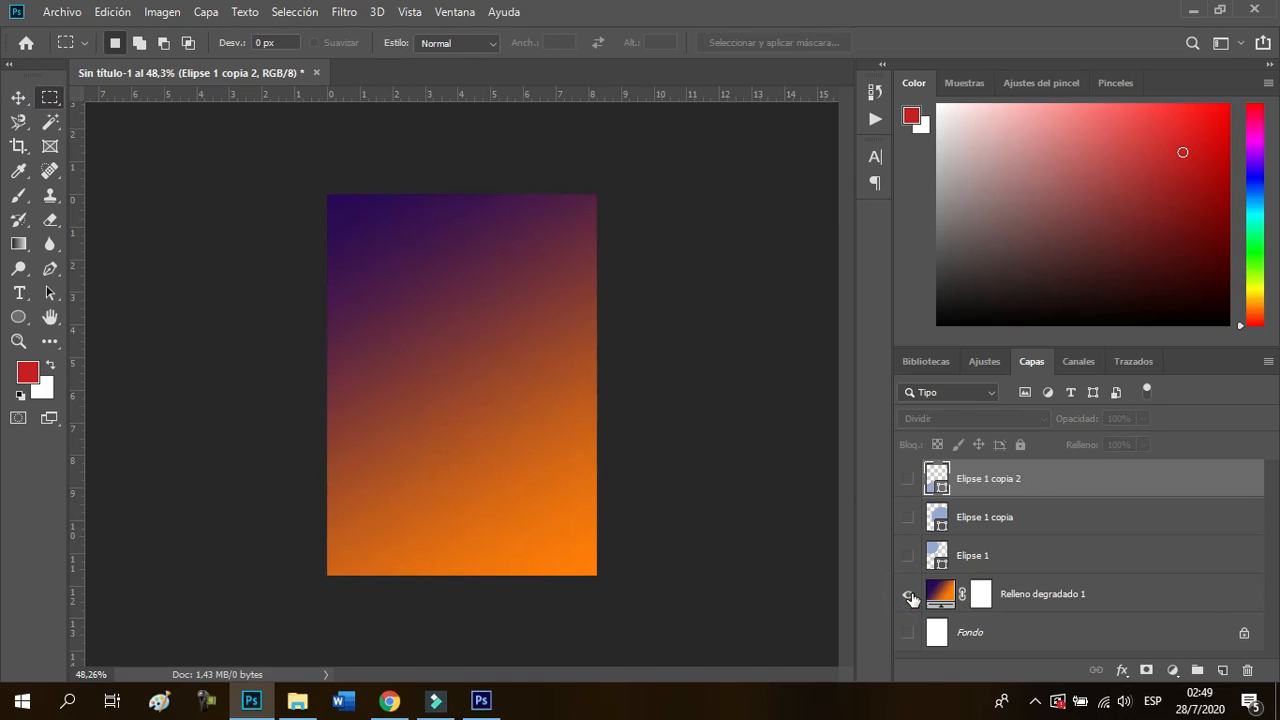
pyautogui.keyDown('alt'); pyautogui.click(908, 595); pyautogui.keyUp('alt')
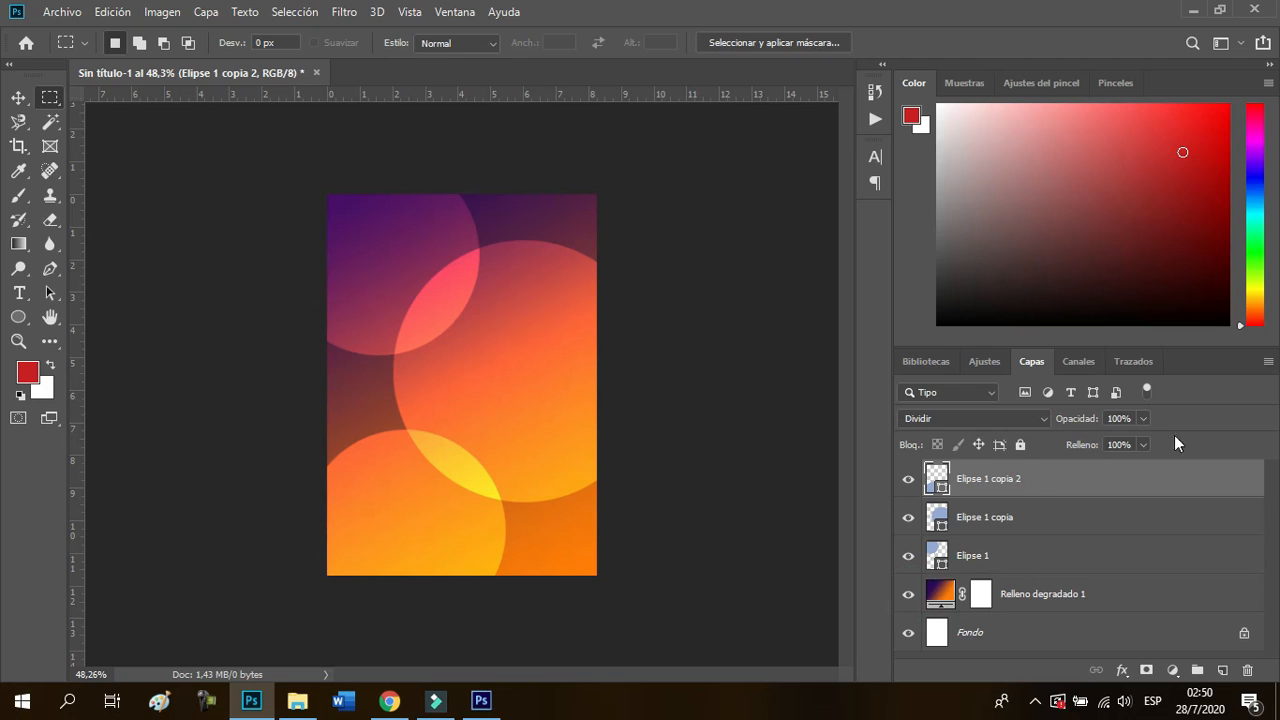
# Set the Elipse 1 copia 2 layer's blend mode to Luz intensa and its opacity to 38%
pyautogui.click(940, 420)
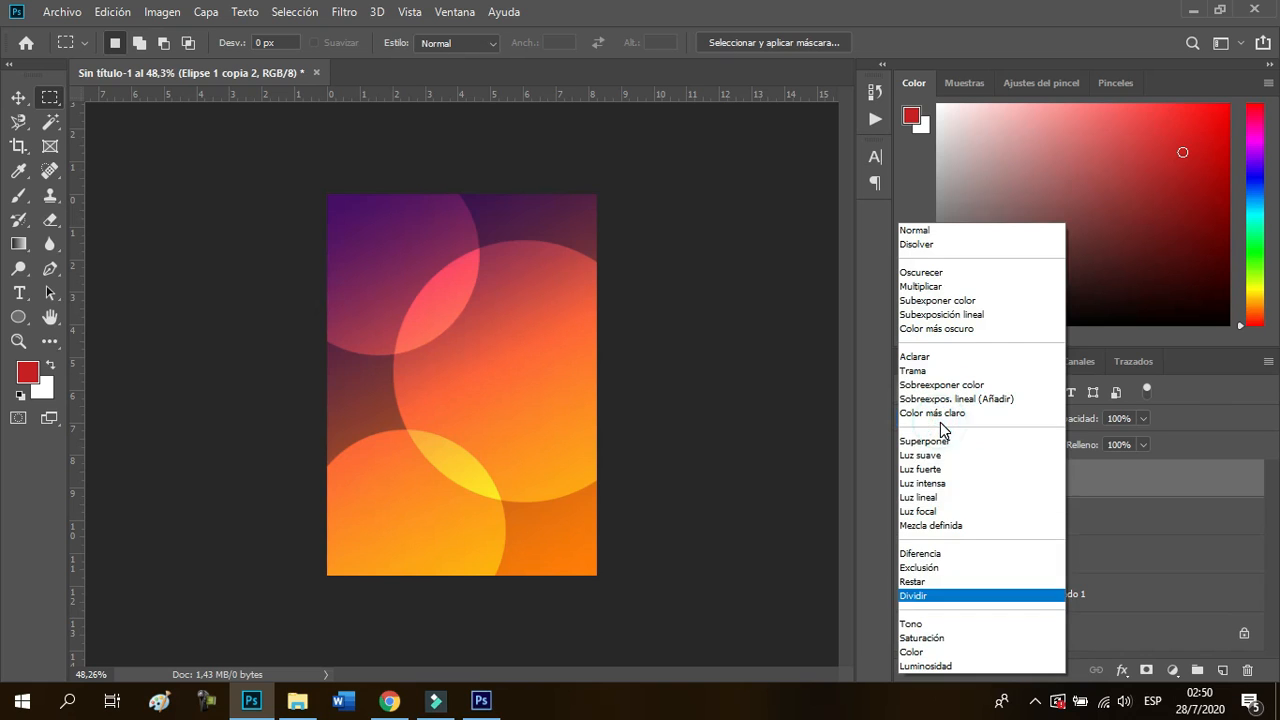
pyautogui.click(982, 486)
pyautogui.moveTo(1088, 422); pyautogui.dragTo(1027, 432)
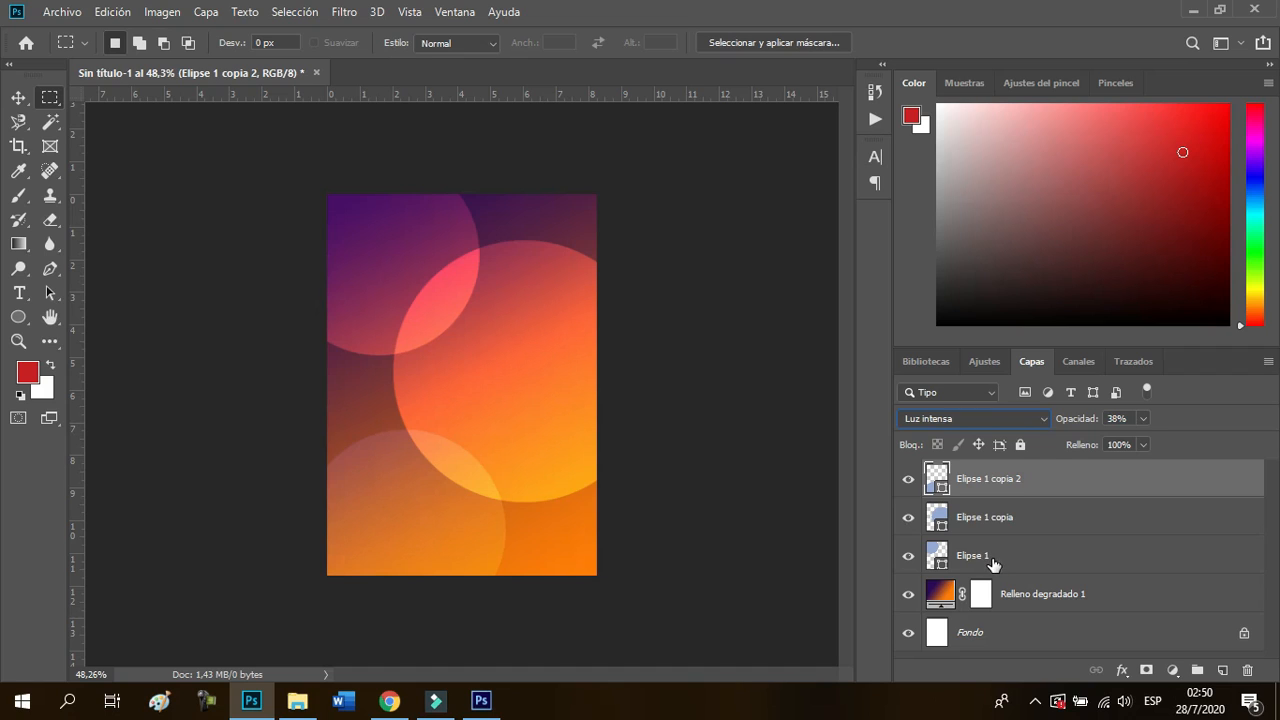
# Group the three ellipse layers and check the group by hiding and showing it
pyautogui.click(1027, 486)
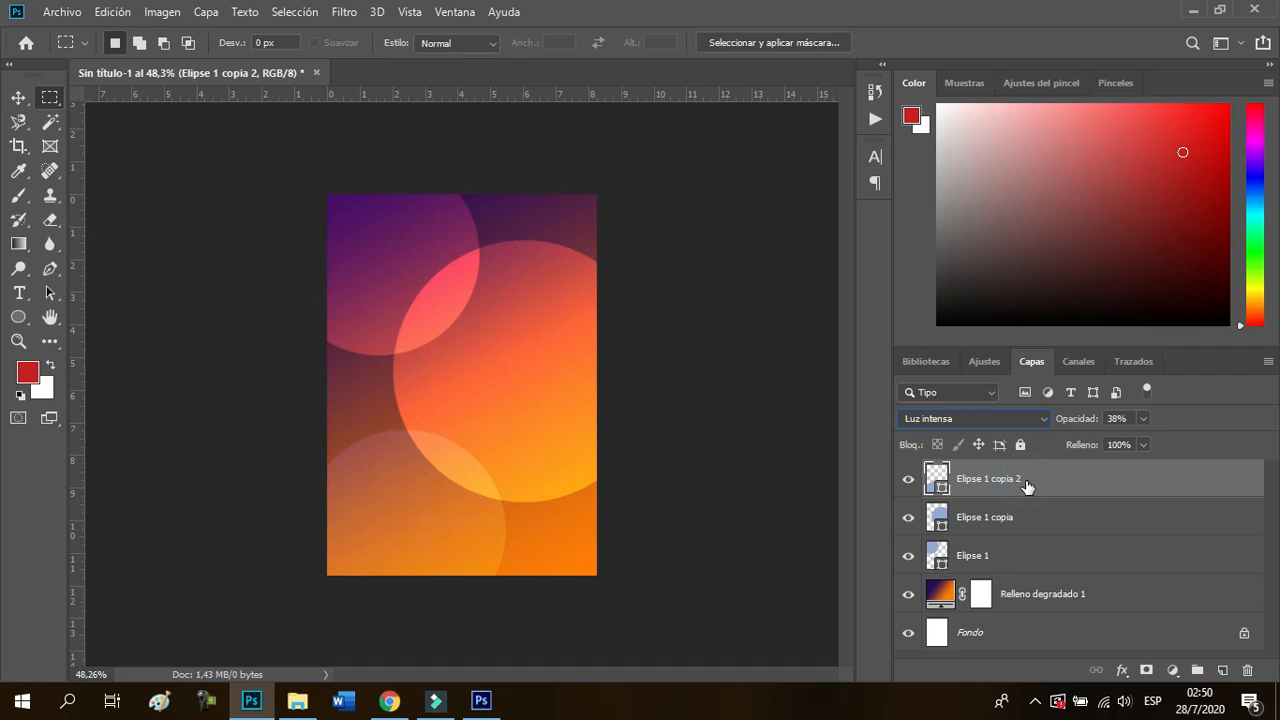
pyautogui.keyDown('shift'); pyautogui.click(1020, 564); pyautogui.keyUp('shift')
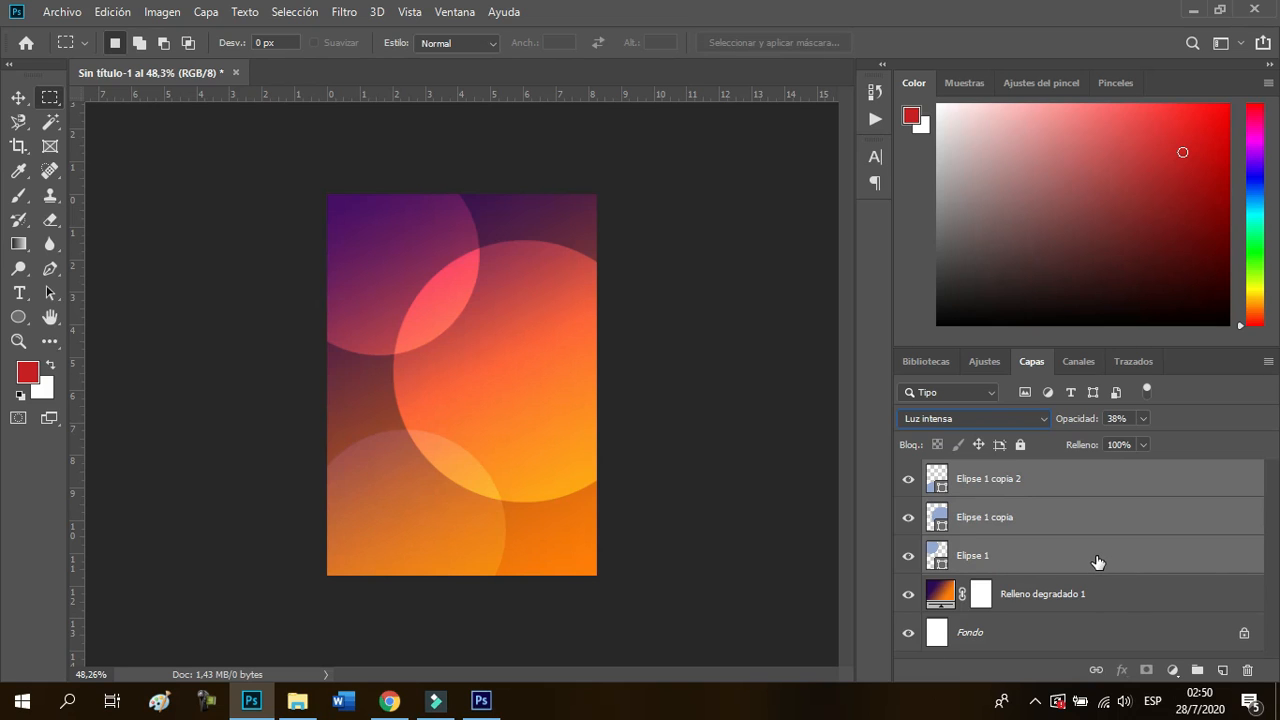
pyautogui.moveTo(1094, 561); pyautogui.dragTo(1197, 668)
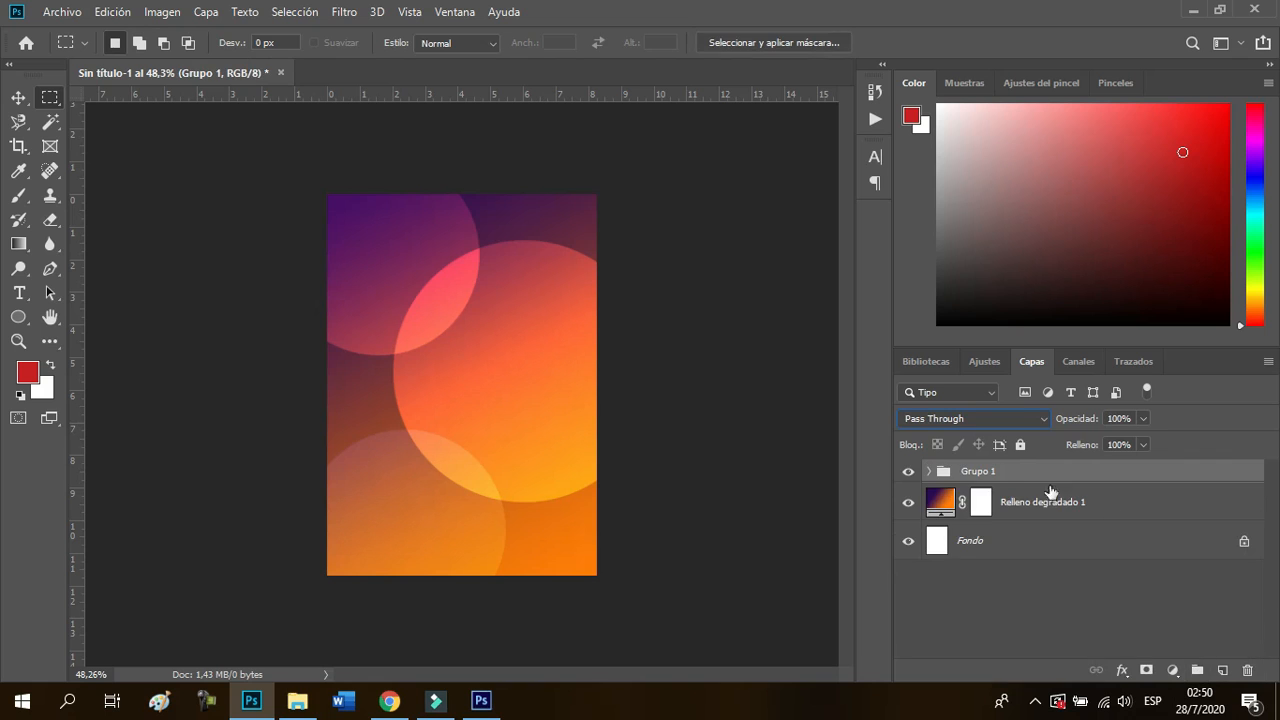
pyautogui.click(908, 472)
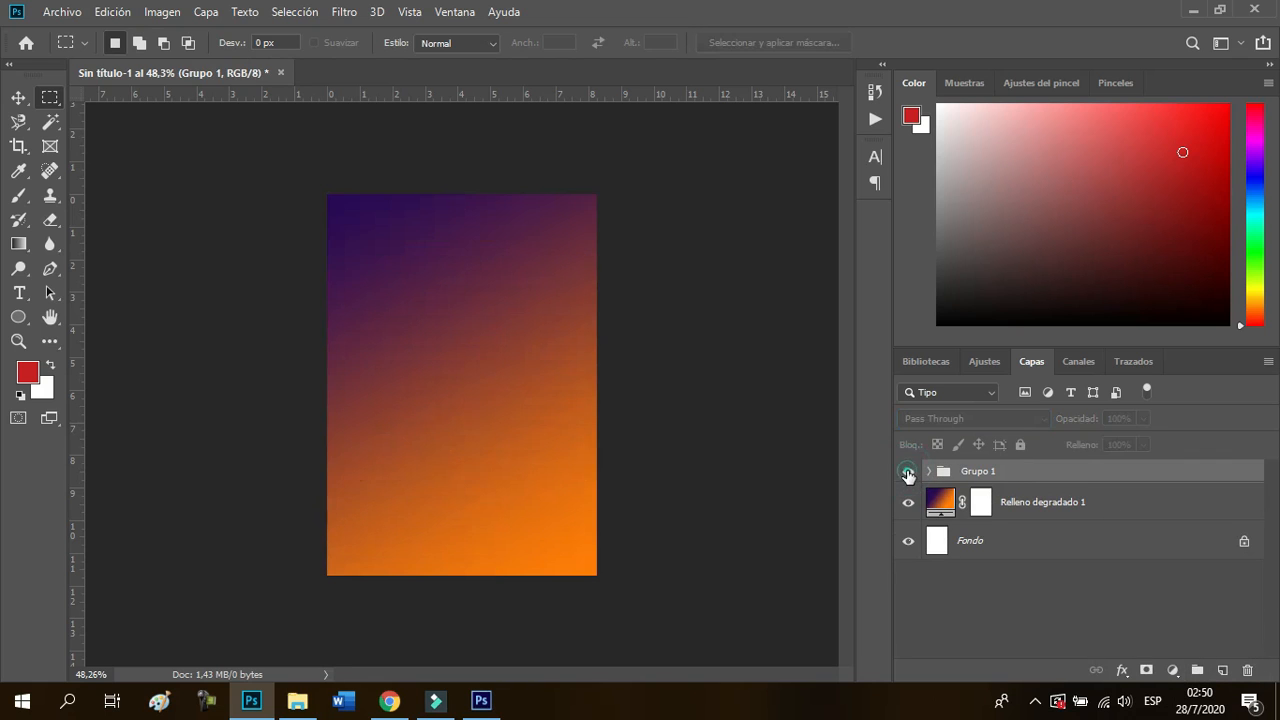
pyautogui.click(908, 472)
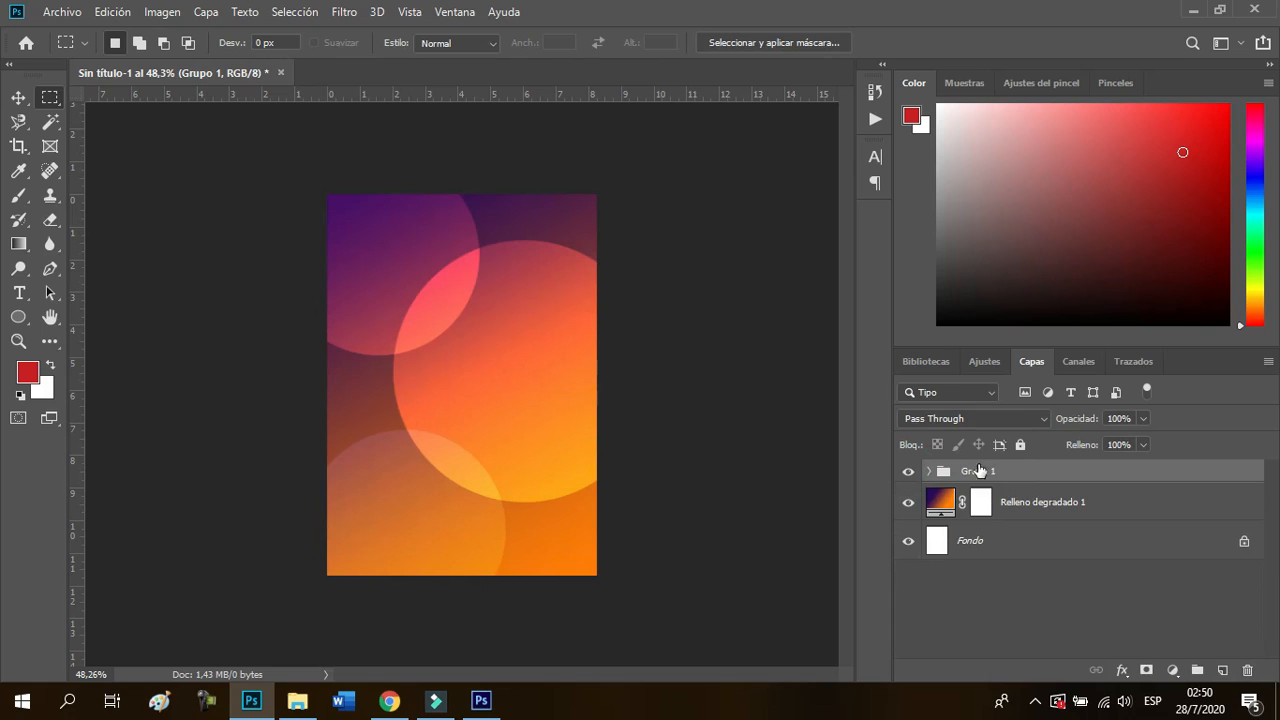
# Rename the ellipse layer group as circulos
pyautogui.doubleClick(980, 471)
pyautogui.write('circulos')
pyautogui.press('Return')
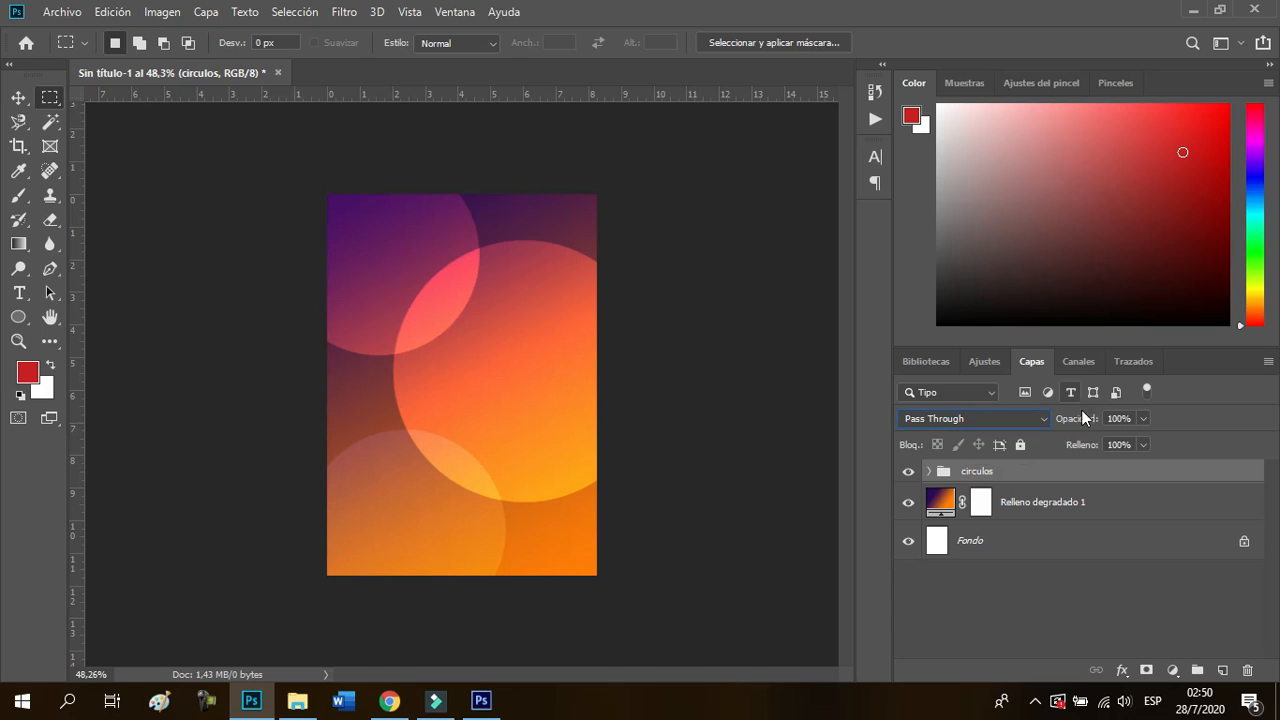
pyautogui.moveTo(1083, 424); pyautogui.dragTo(1115, 430)
# Expand the circulos group, convert its Elipse 1 copia 2 layer to a smart object, and apply a Gaussian Blur to it
pyautogui.click(338, 14)
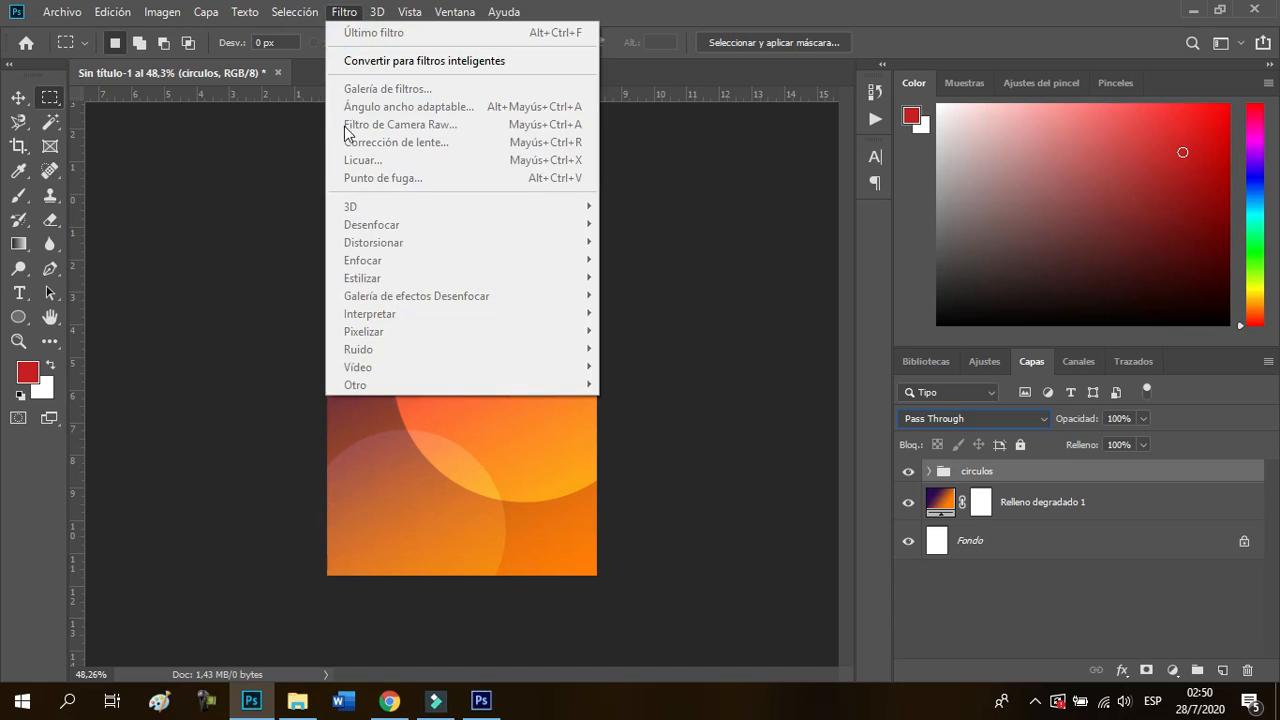
pyautogui.click(931, 476)
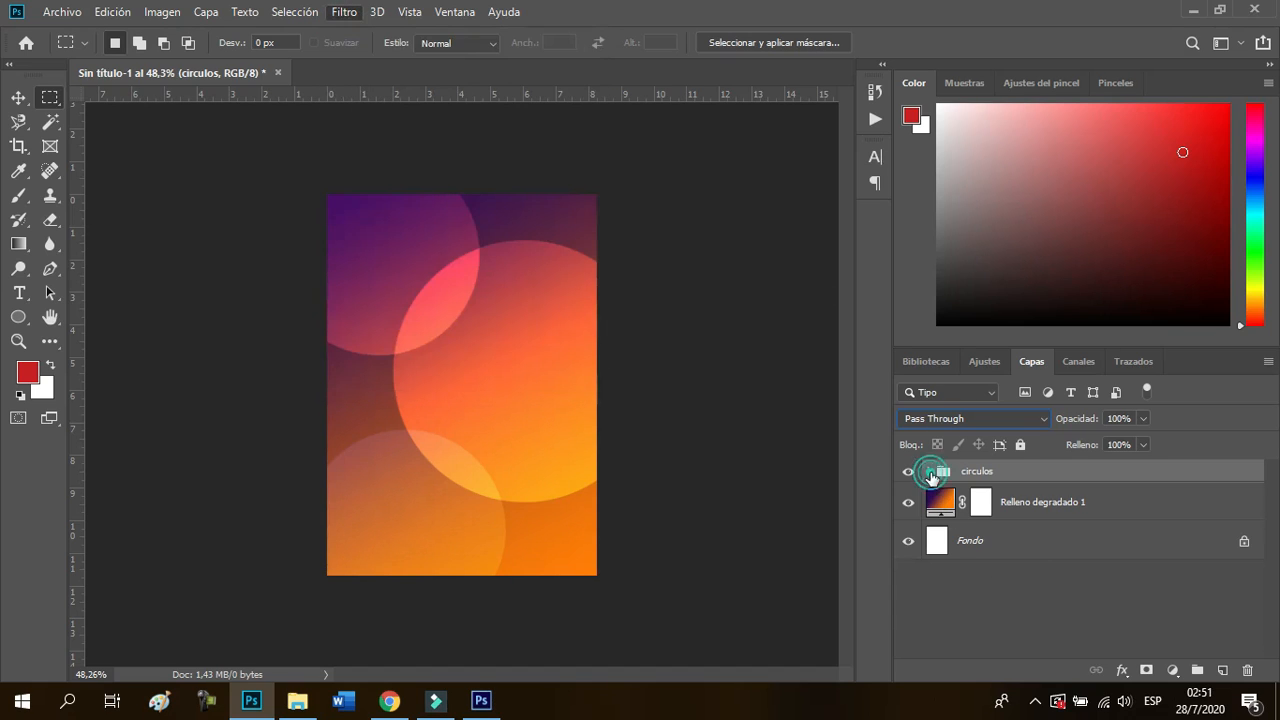
pyautogui.click(929, 472)
pyautogui.click(1030, 512)
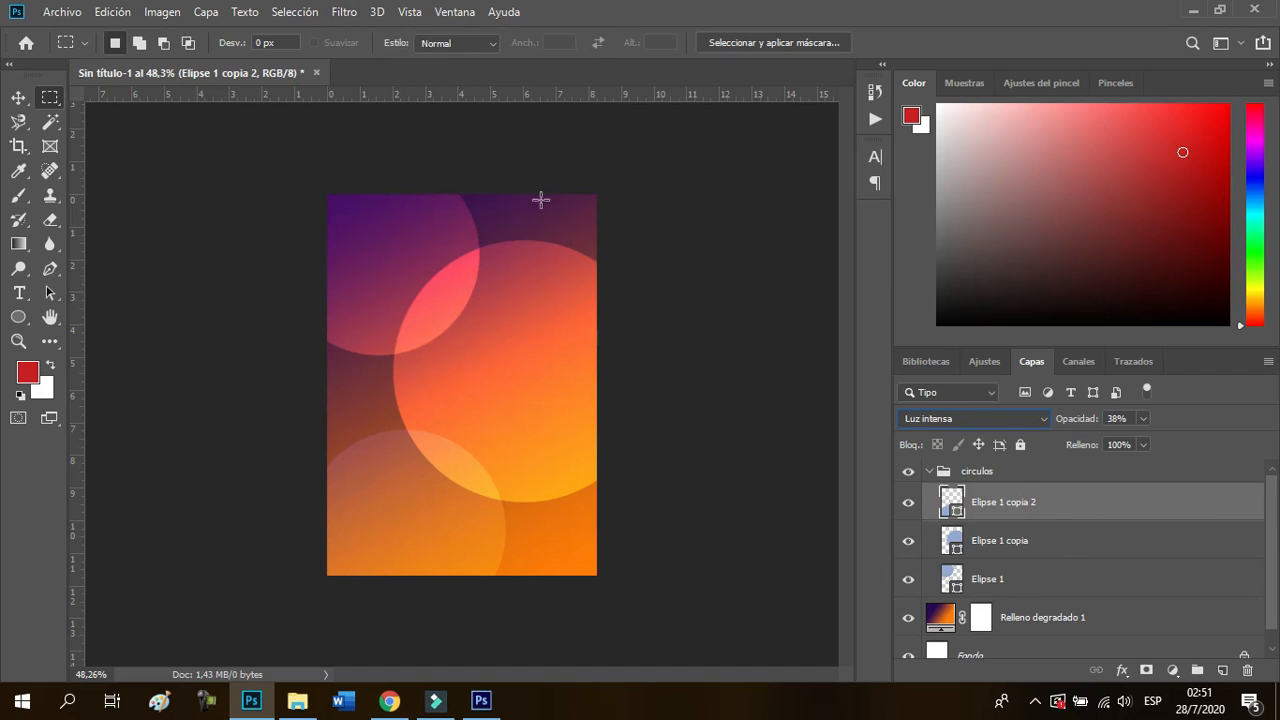
pyautogui.click(345, 12)
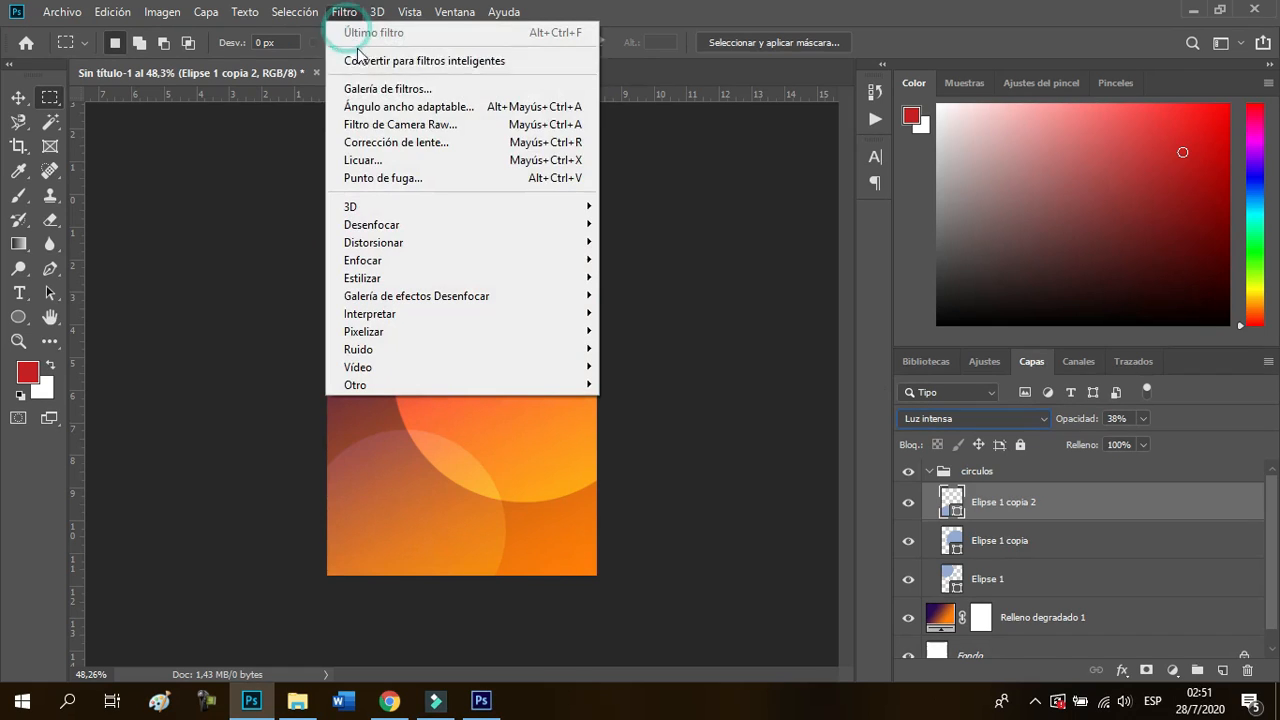
pyautogui.moveTo(384, 228)
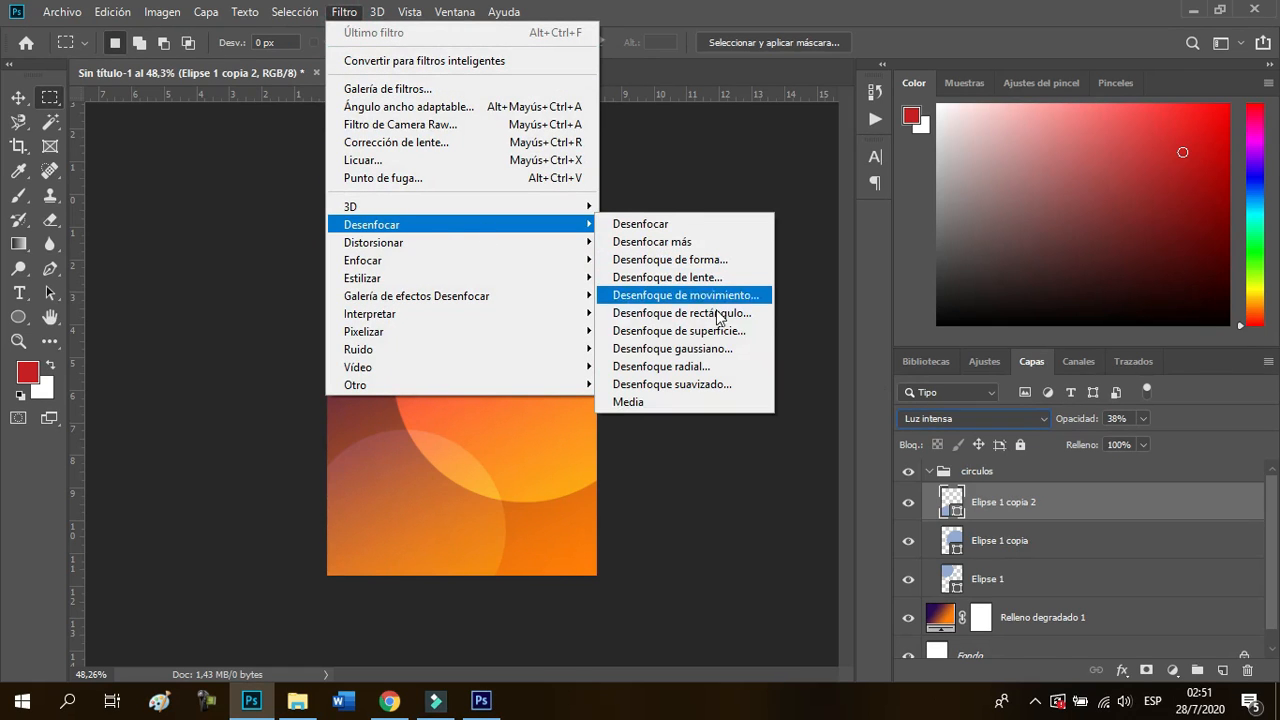
pyautogui.click(719, 349)
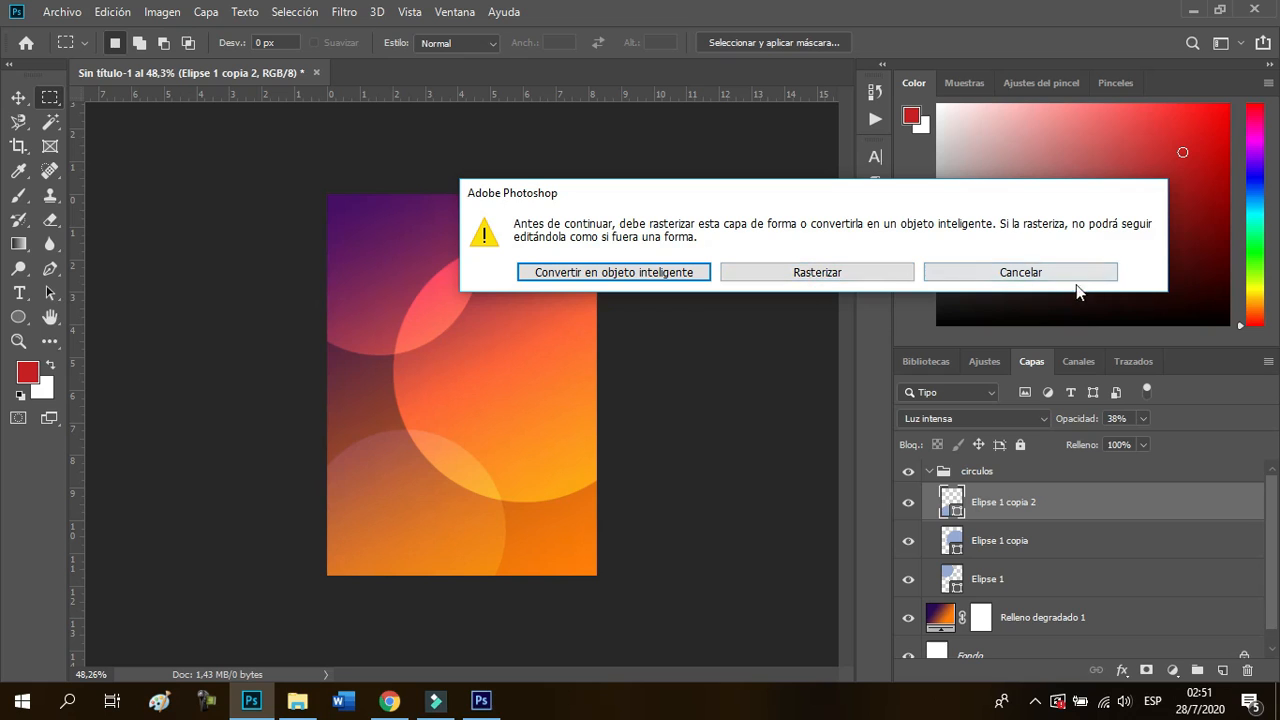
pyautogui.click(585, 276)
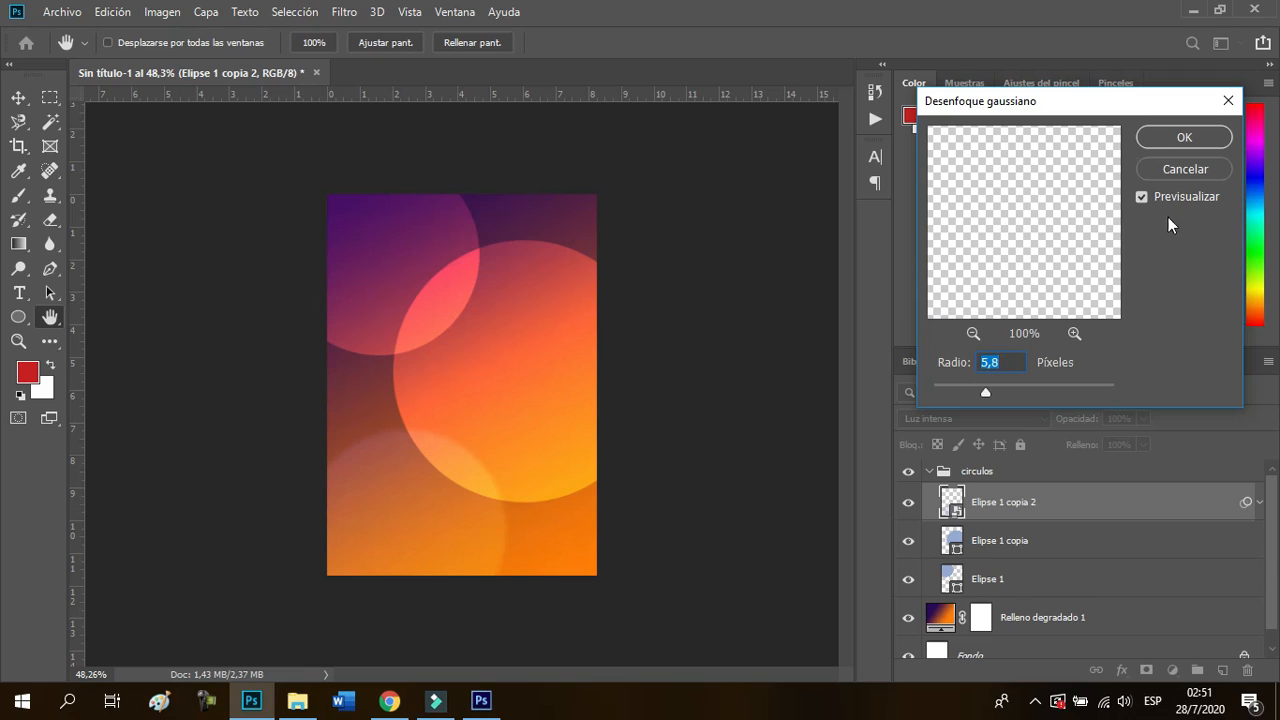
pyautogui.moveTo(986, 392); pyautogui.dragTo(1040, 393)
pyautogui.moveTo(1027, 391); pyautogui.dragTo(987, 393)
pyautogui.click(1184, 137)
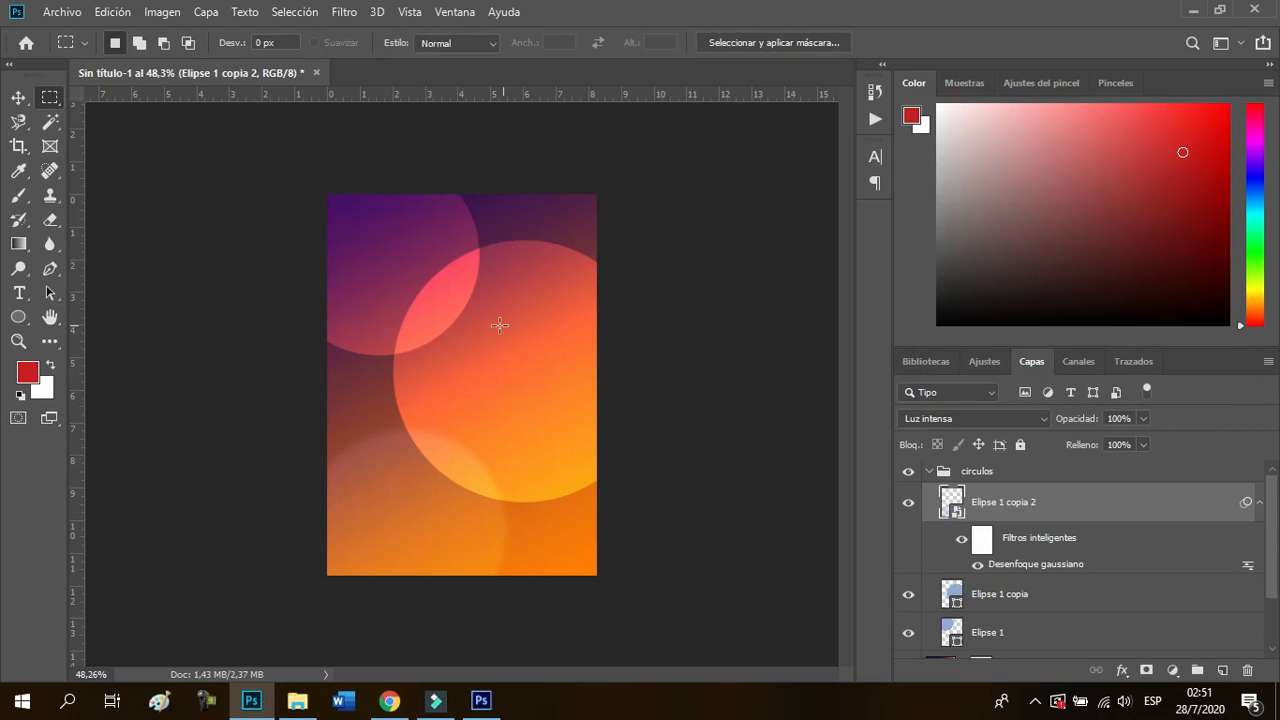
# Edit the Gaussian Blur smart filter on Elipse 1 copia 2, setting its radius to 1,0 pixels
pyautogui.doubleClick(1049, 565)
pyautogui.moveTo(968, 394); pyautogui.dragTo(943, 394)
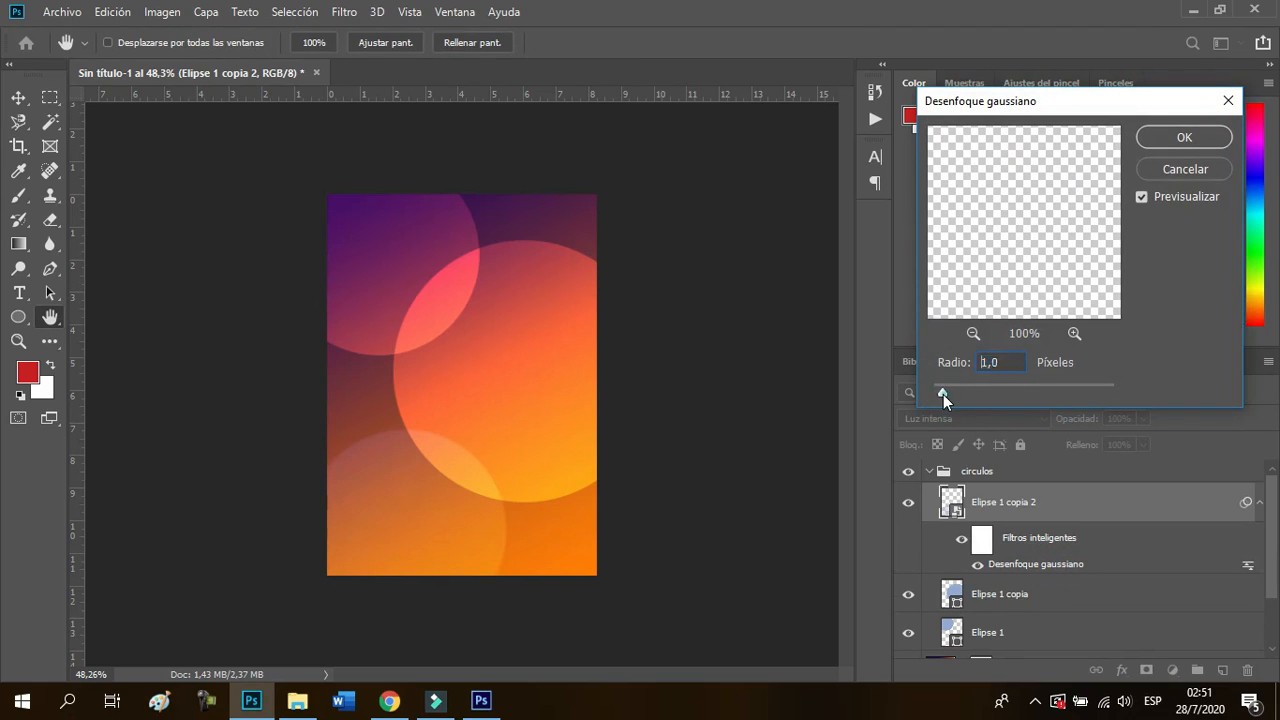
pyautogui.click(1201, 140)
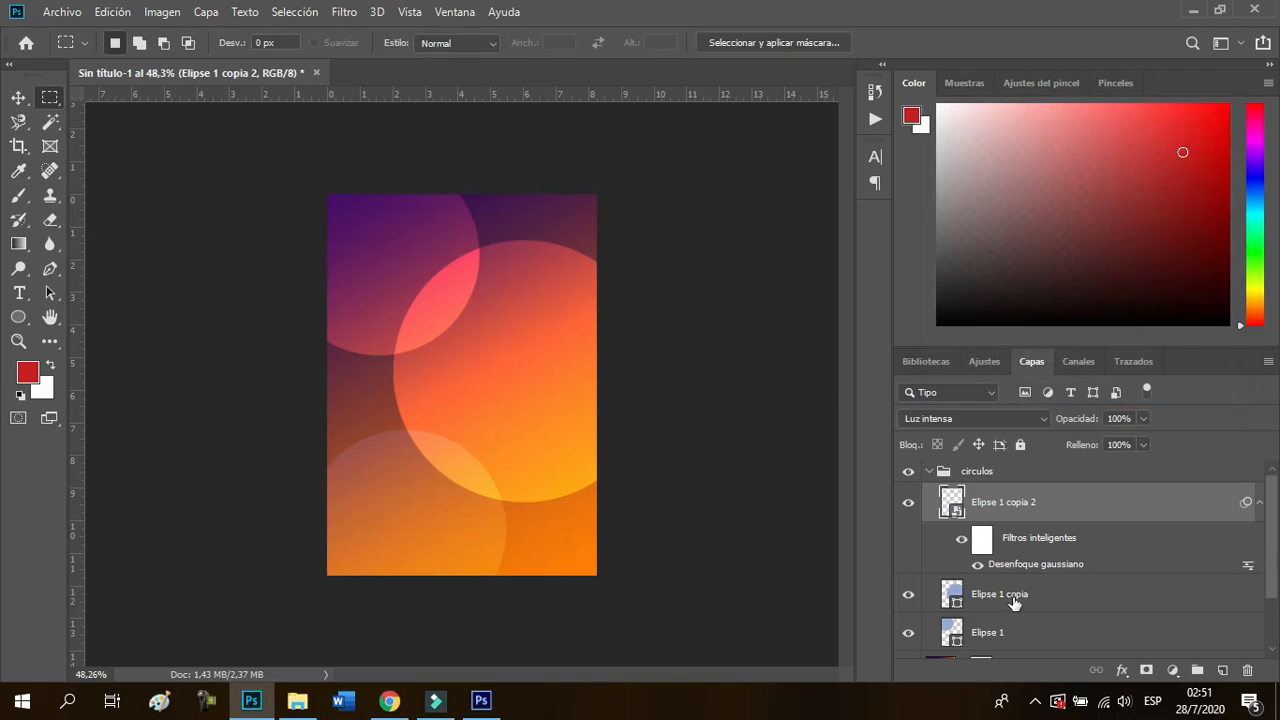
# Convert the Elipse 1 copia layer to a smart object and apply a Motion Blur with angle 0° and distance 1969 pixels
pyautogui.click(1012, 598)
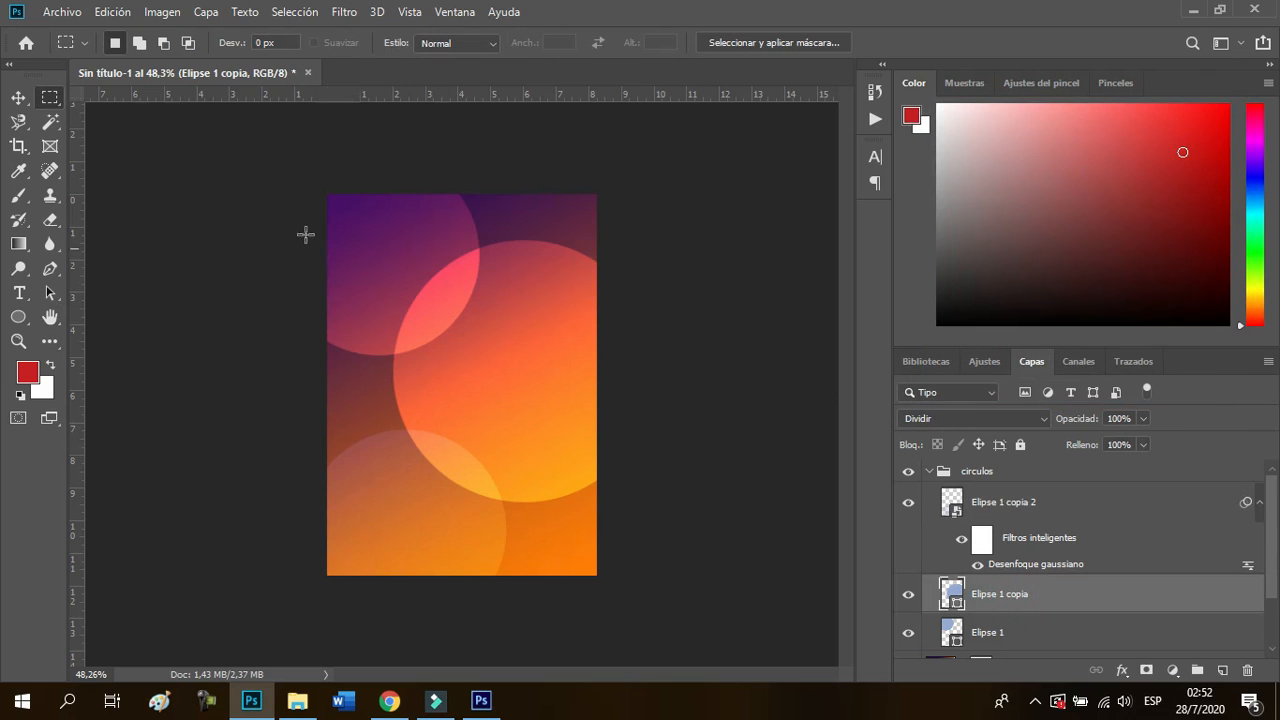
pyautogui.click(344, 12)
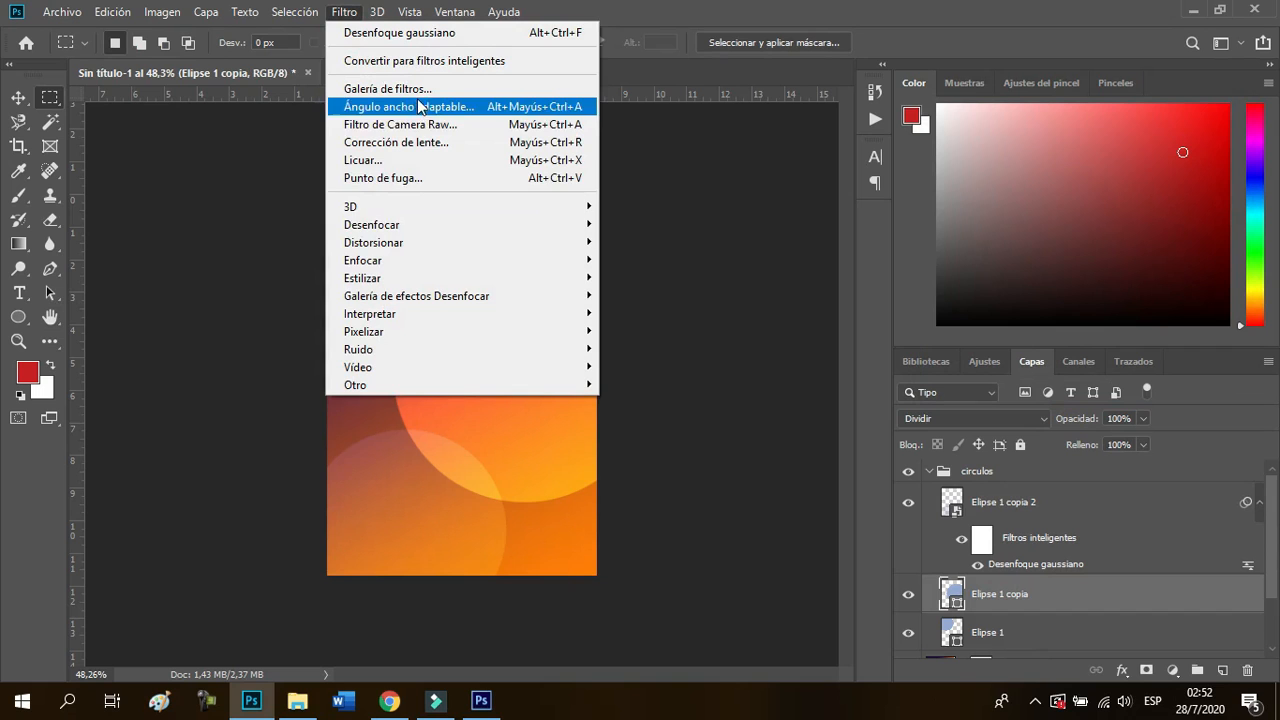
pyautogui.moveTo(415, 224)
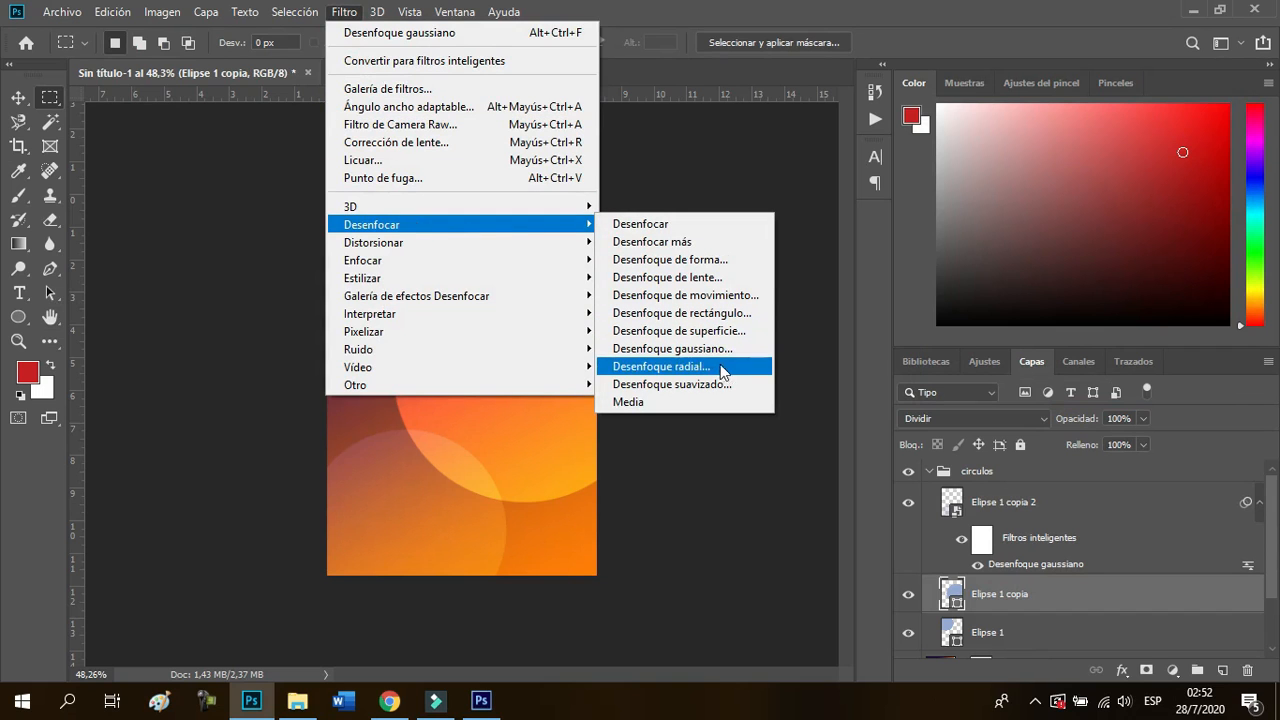
pyautogui.click(732, 297)
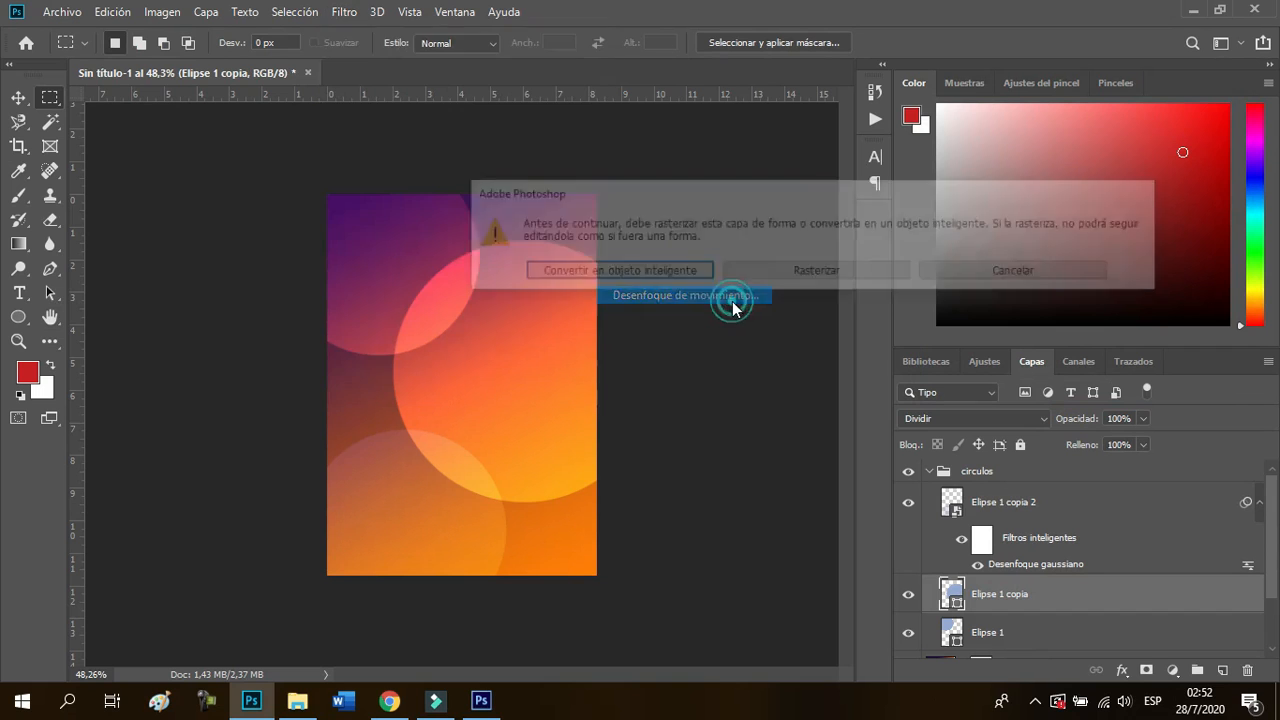
pyautogui.click(666, 277)
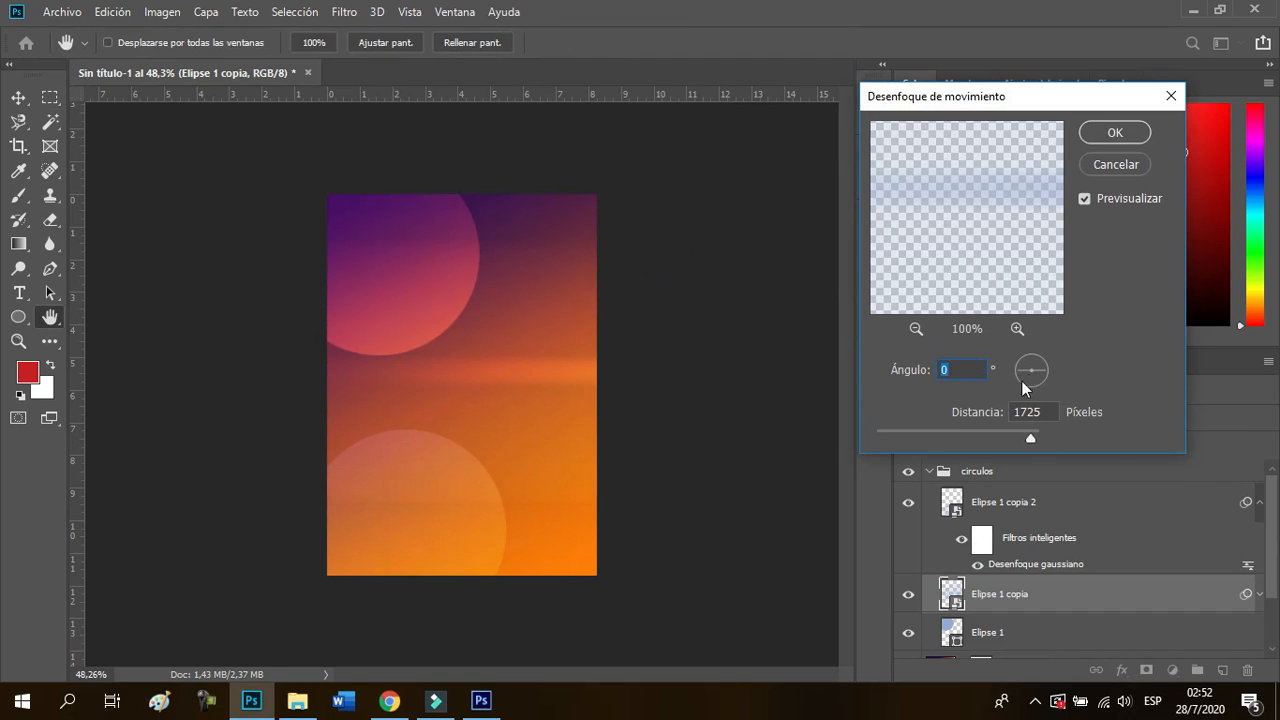
pyautogui.moveTo(1009, 439); pyautogui.dragTo(936, 438)
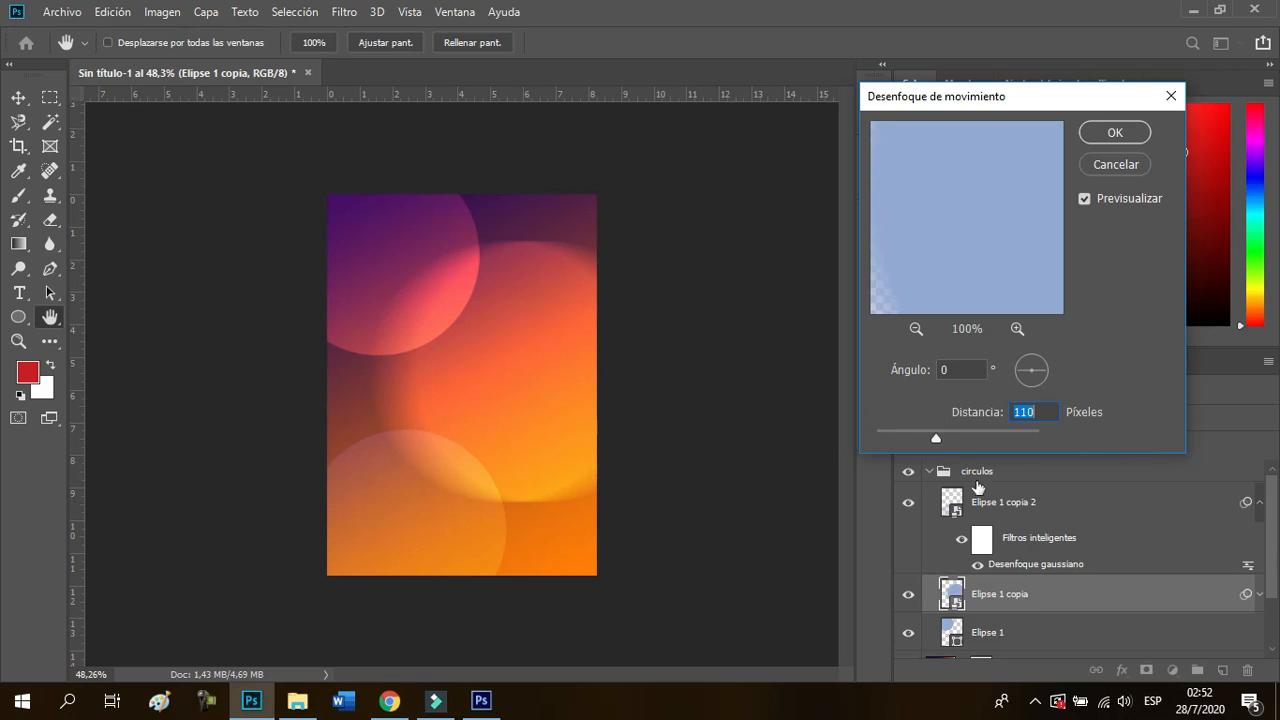
pyautogui.moveTo(936, 438); pyautogui.dragTo(1034, 438)
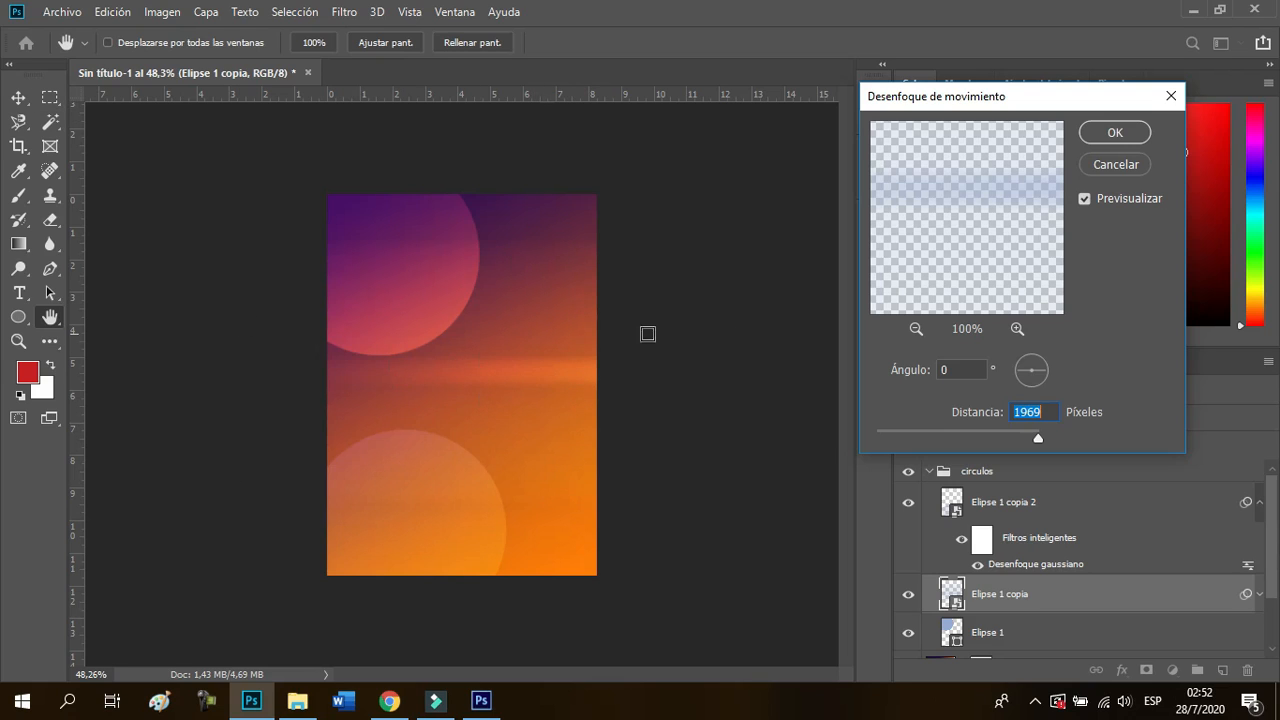
pyautogui.click(1115, 132)
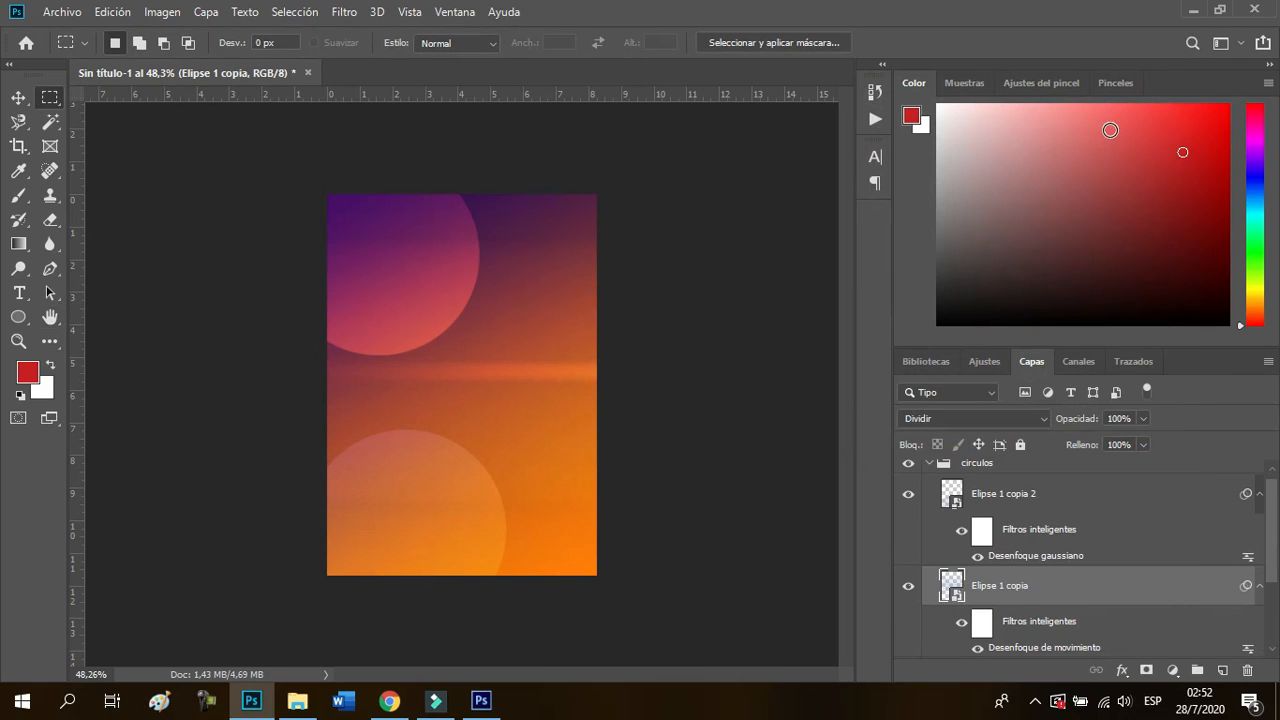